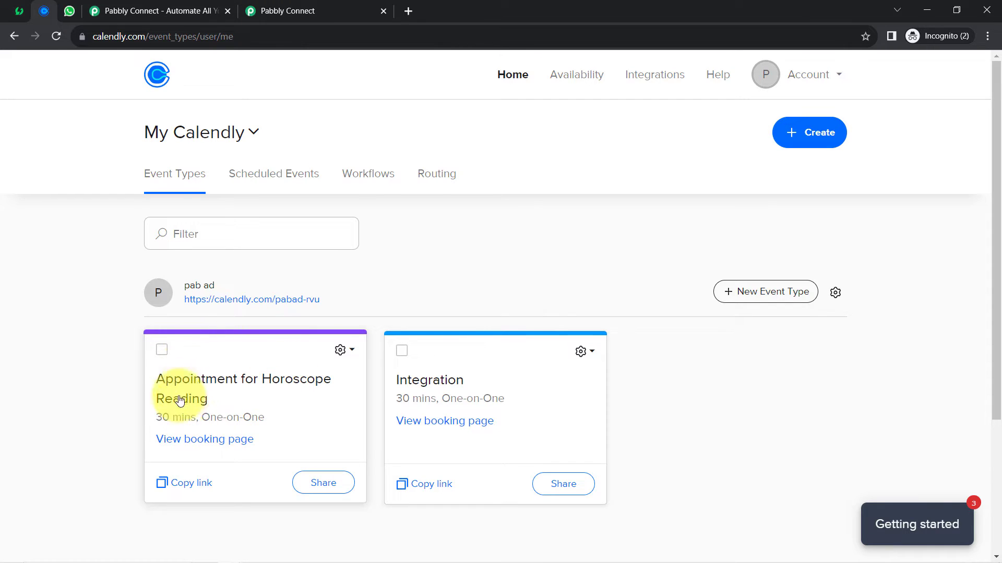
# - Review the Pabbly Team appointment confirmation in WhatsApp Web, then go to AiSensy Campaigns
pyautogui.click(68, 10)
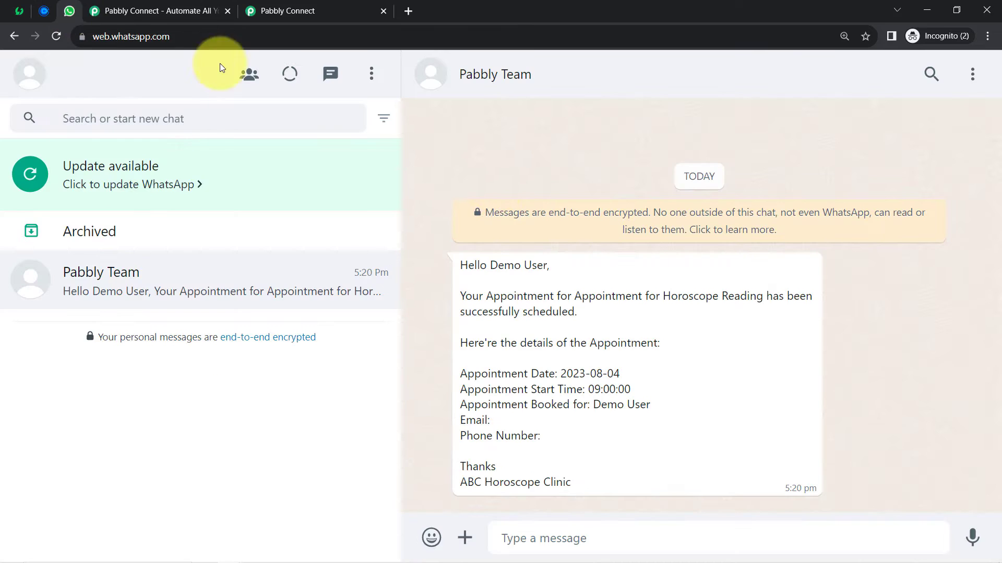
pyautogui.moveTo(478, 284); pyautogui.dragTo(542, 476)
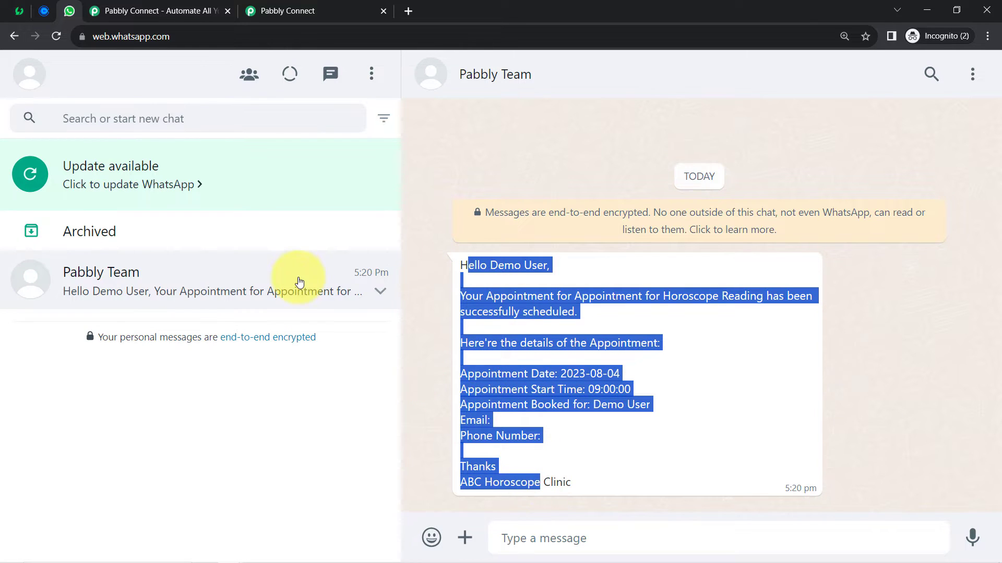
pyautogui.click(45, 11)
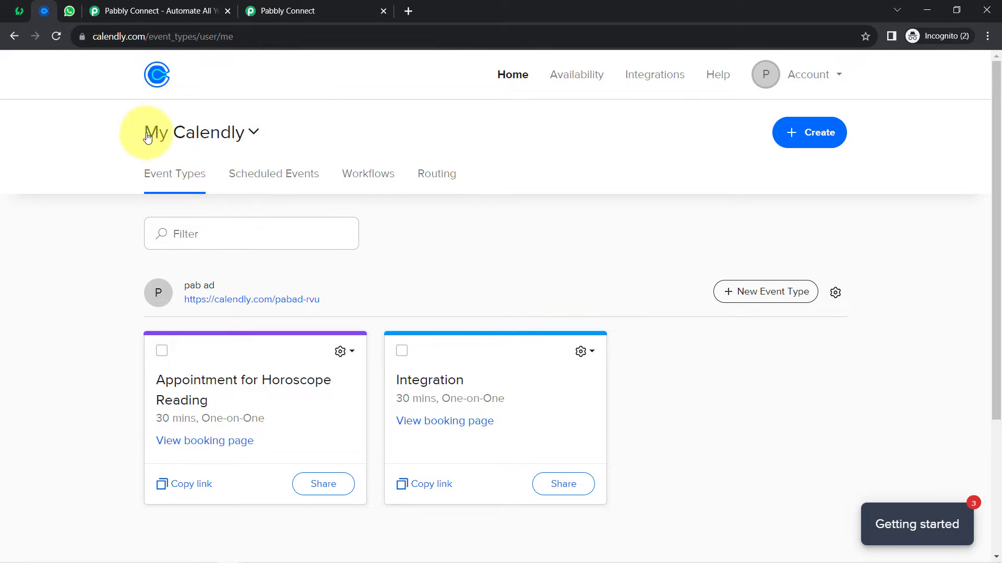
pyautogui.click(72, 11)
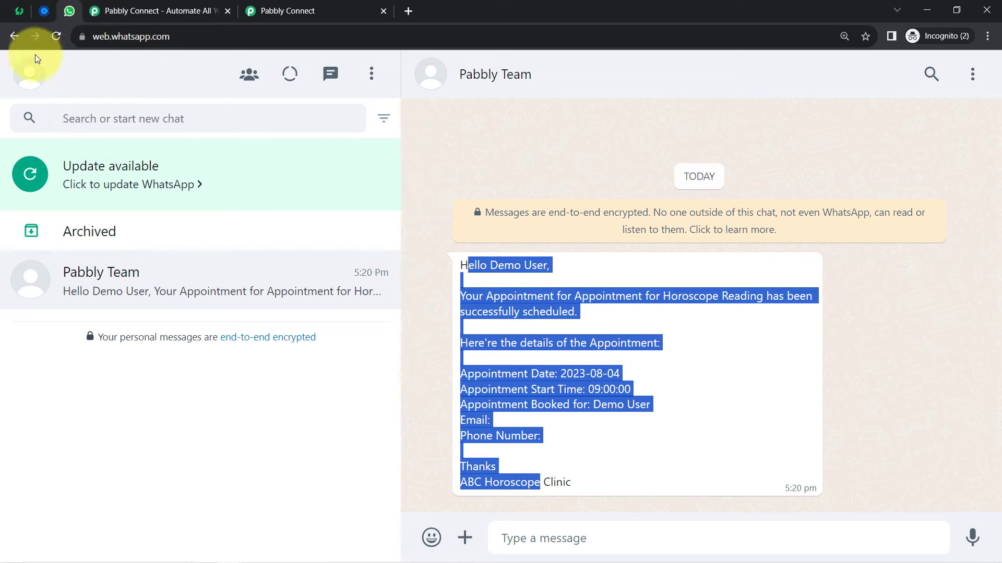
pyautogui.click(23, 6)
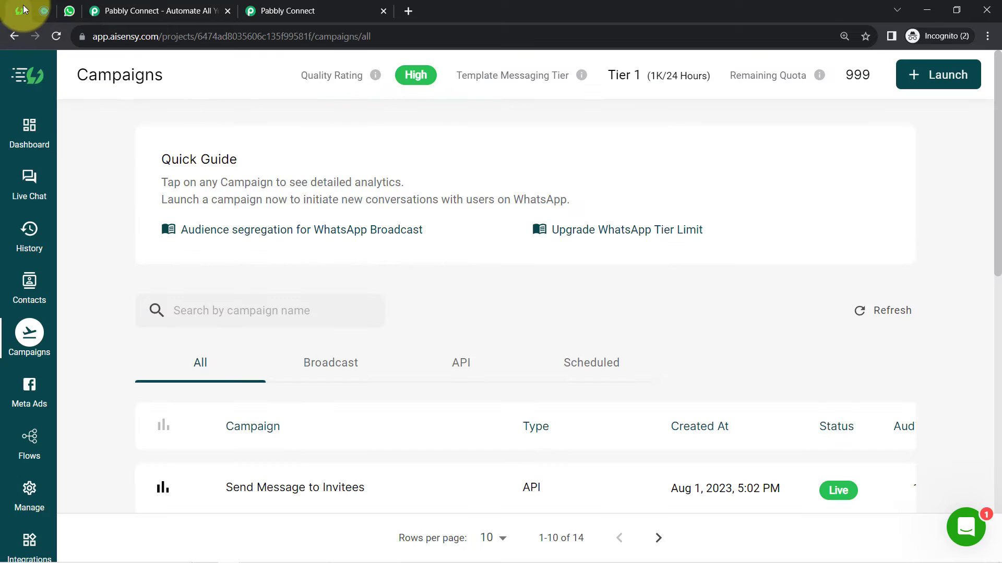
# - Leave the AiSensy Campaigns page and bring up the Pabbly Connect homepage
pyautogui.click(121, 37)
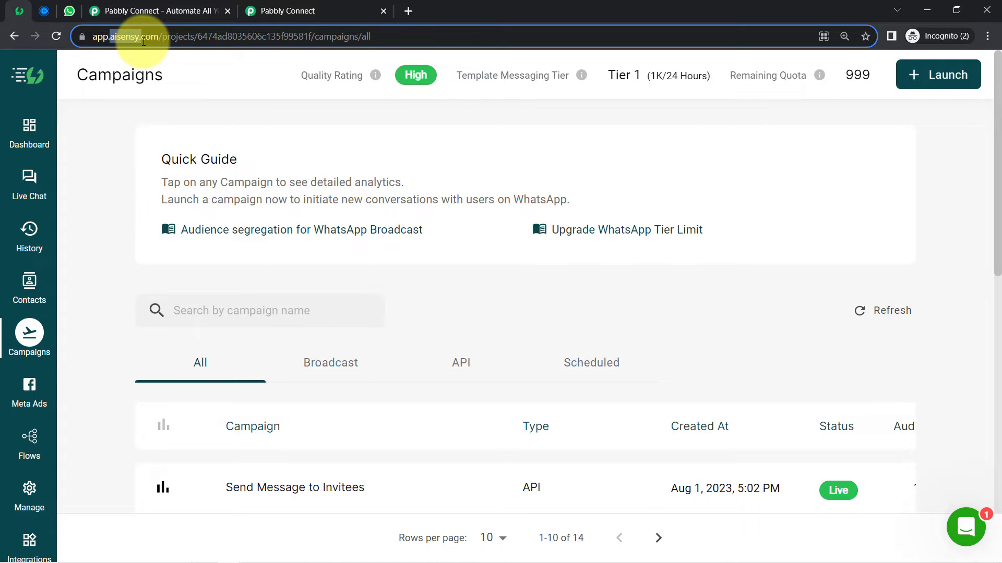
pyautogui.click(53, 11)
pyautogui.click(20, 10)
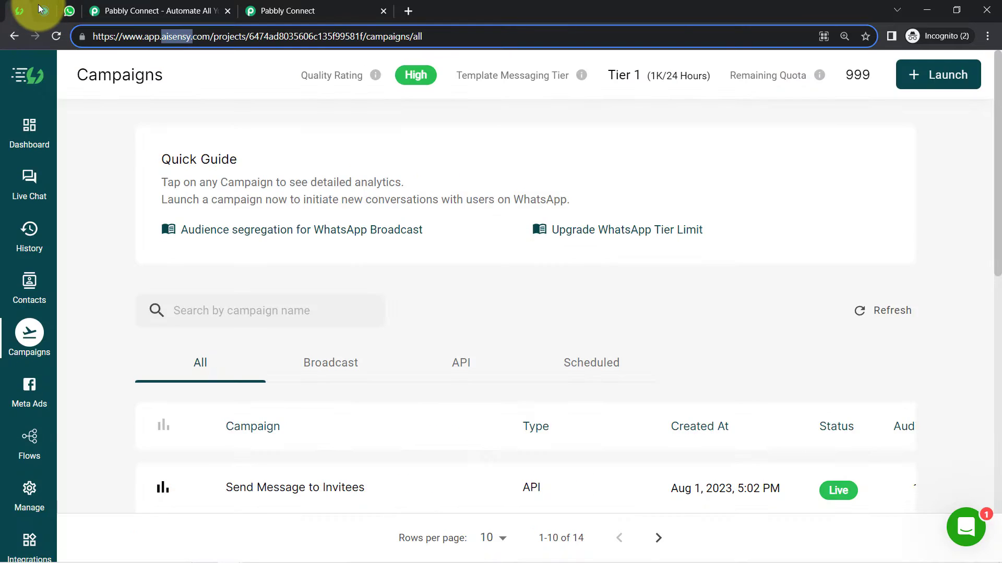
pyautogui.click(44, 10)
pyautogui.click(20, 11)
pyautogui.click(157, 8)
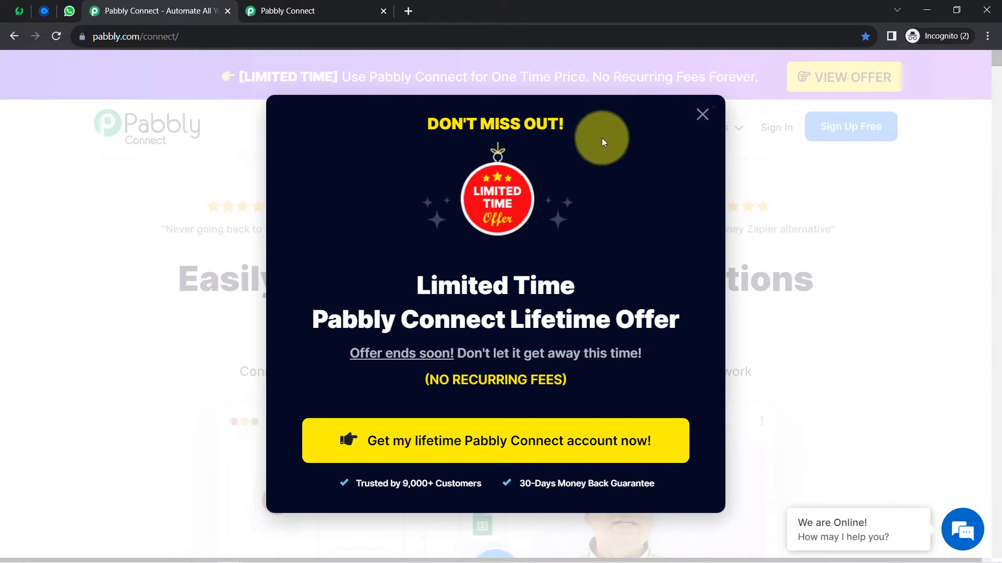
# - Close the lifetime-offer popup and show the connect.pabbly.com dashboard with its empty Home folder
pyautogui.click(701, 115)
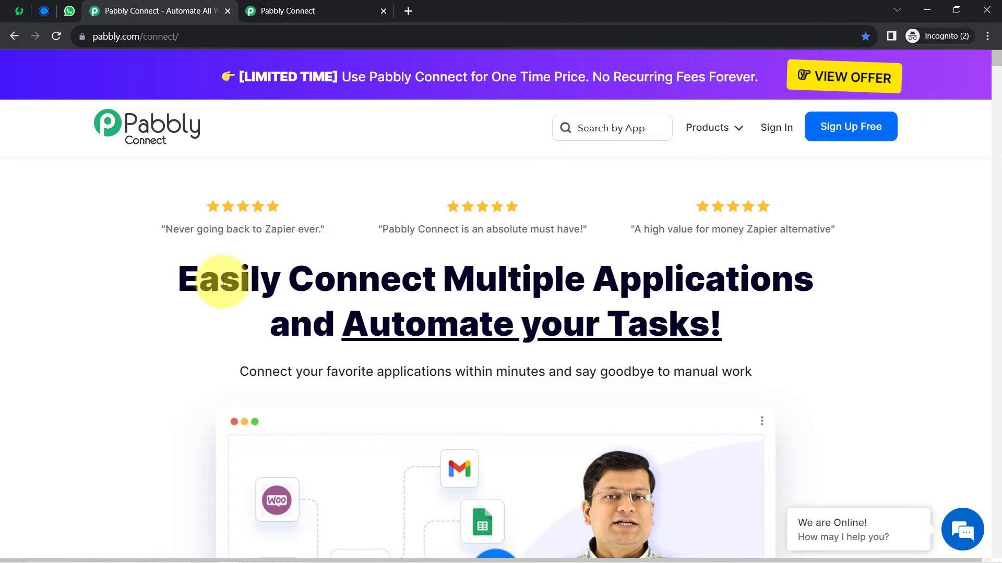
pyautogui.click(329, 5)
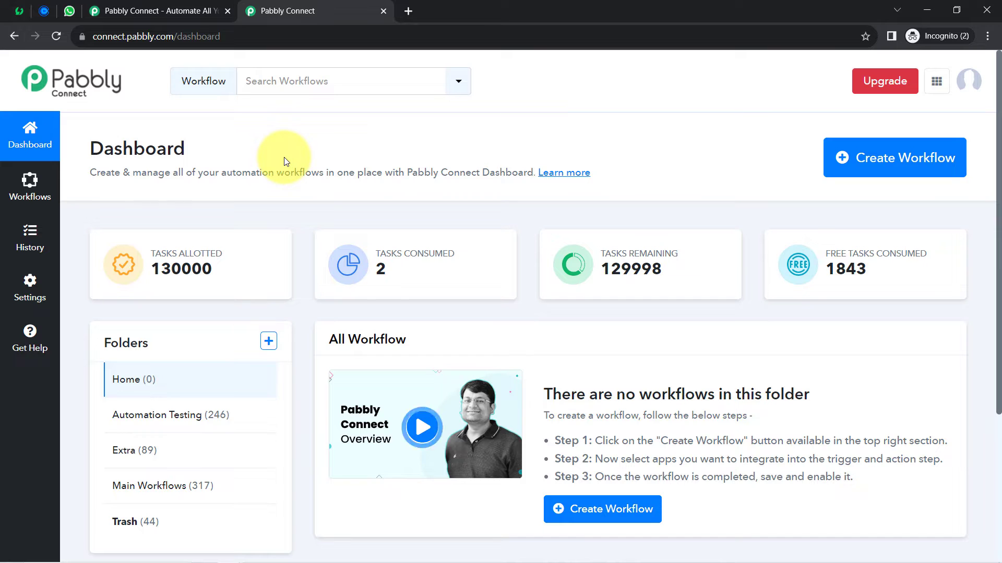
pyautogui.click(157, 10)
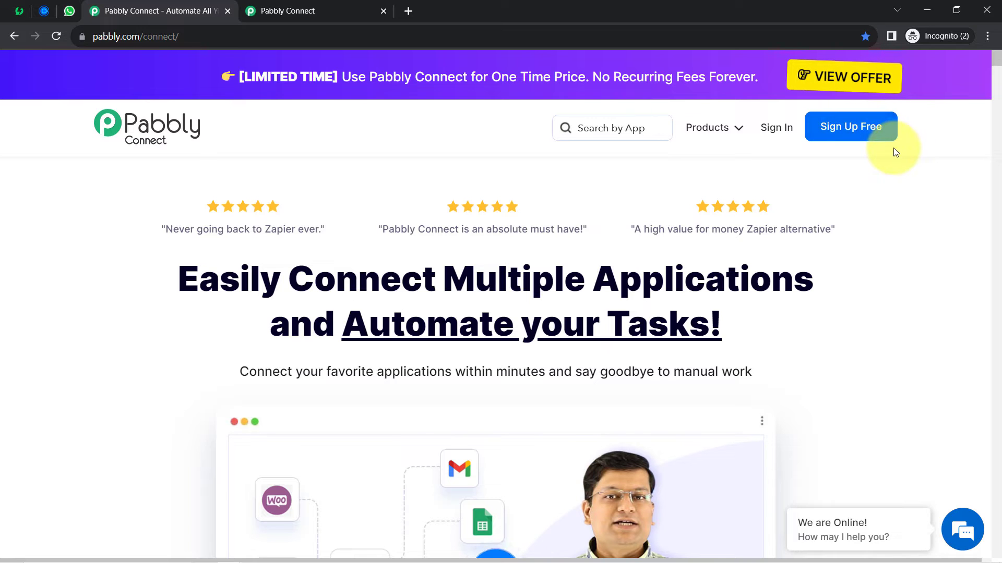
pyautogui.click(294, 11)
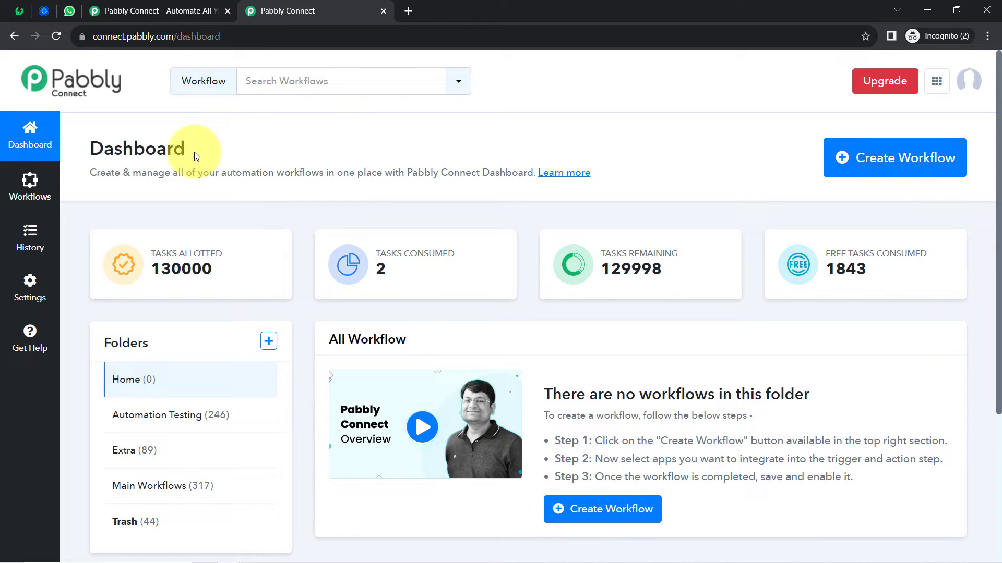
pyautogui.moveTo(90, 149); pyautogui.dragTo(205, 150)
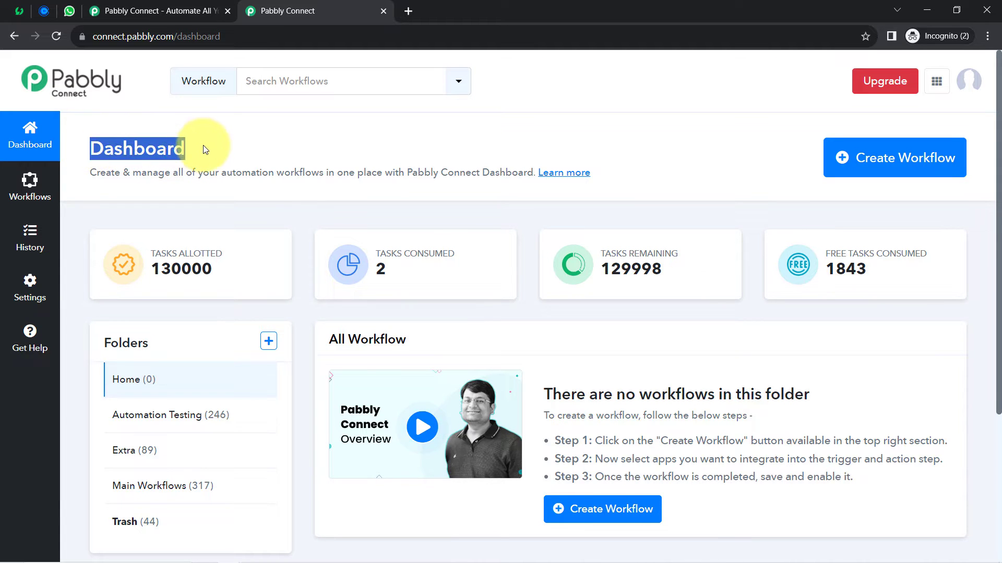
# - Create the workflow 'When New Invitee is Created in Calendly - Send WhatsApp Message to Invitee'
pyautogui.click(893, 157)
pyautogui.click(442, 314)
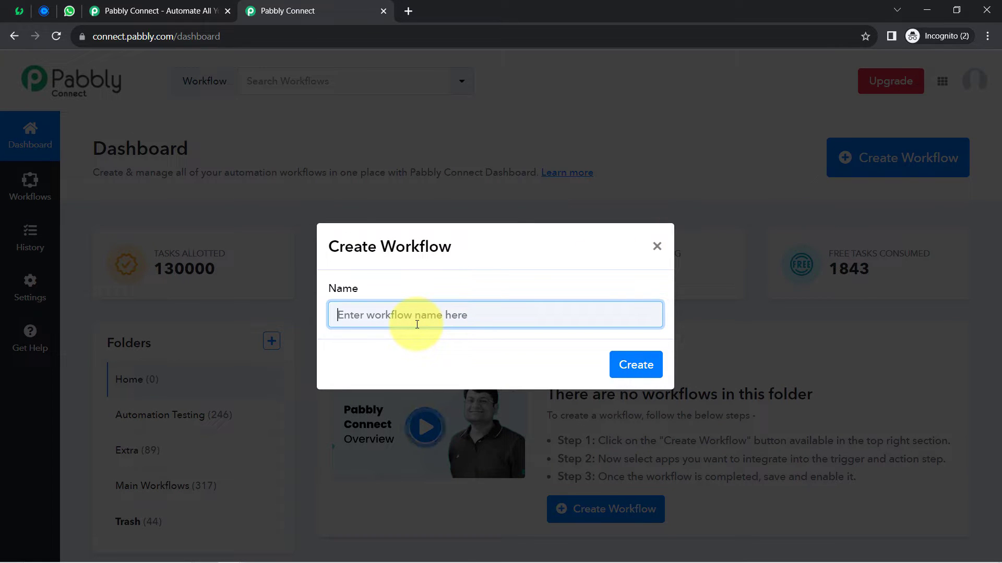
pyautogui.moveTo(444, 315); pyautogui.dragTo(334, 315)
pyautogui.click(402, 309)
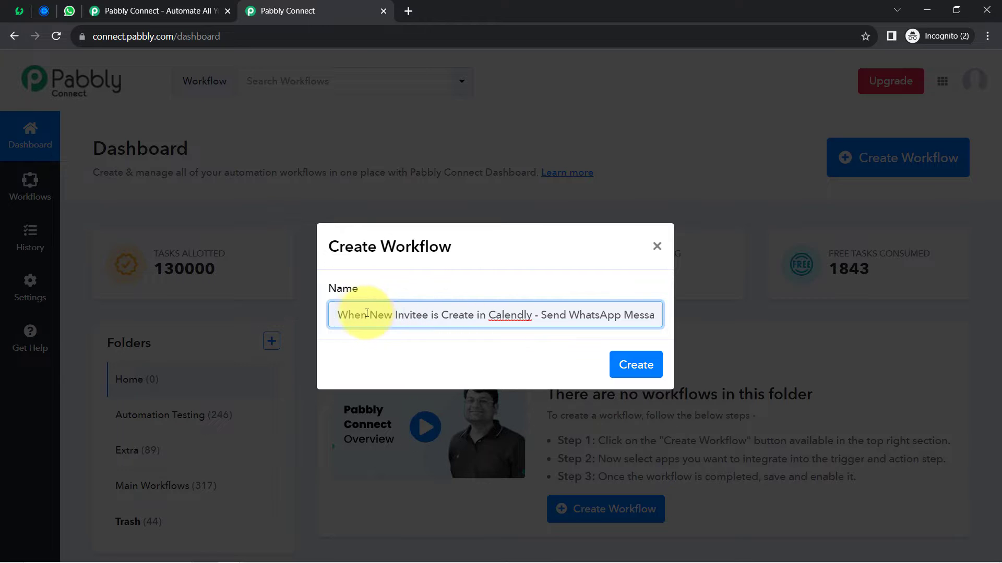
pyautogui.moveTo(354, 315); pyautogui.dragTo(456, 316)
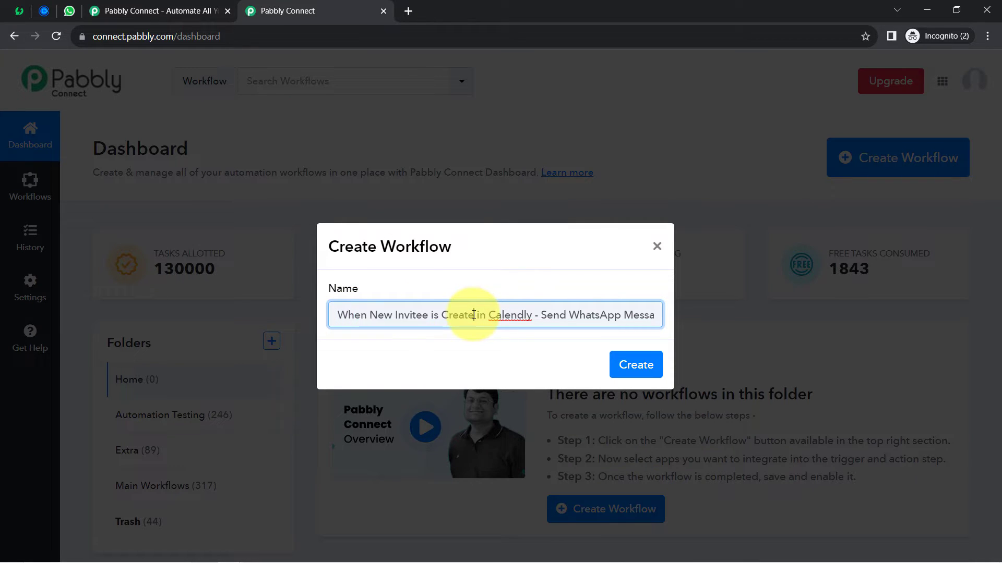
pyautogui.moveTo(553, 315); pyautogui.dragTo(495, 312)
pyautogui.click(646, 317)
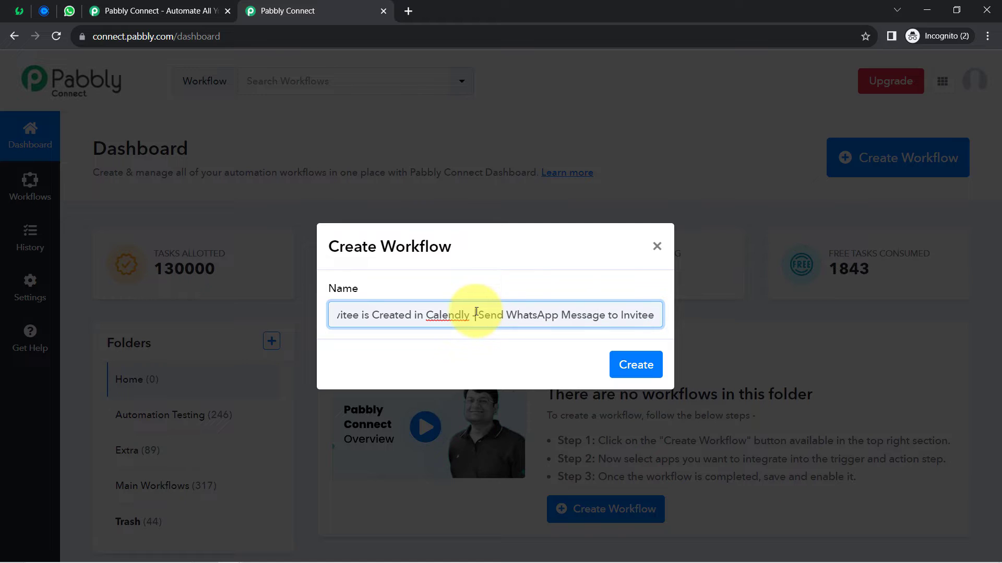
pyautogui.click(635, 364)
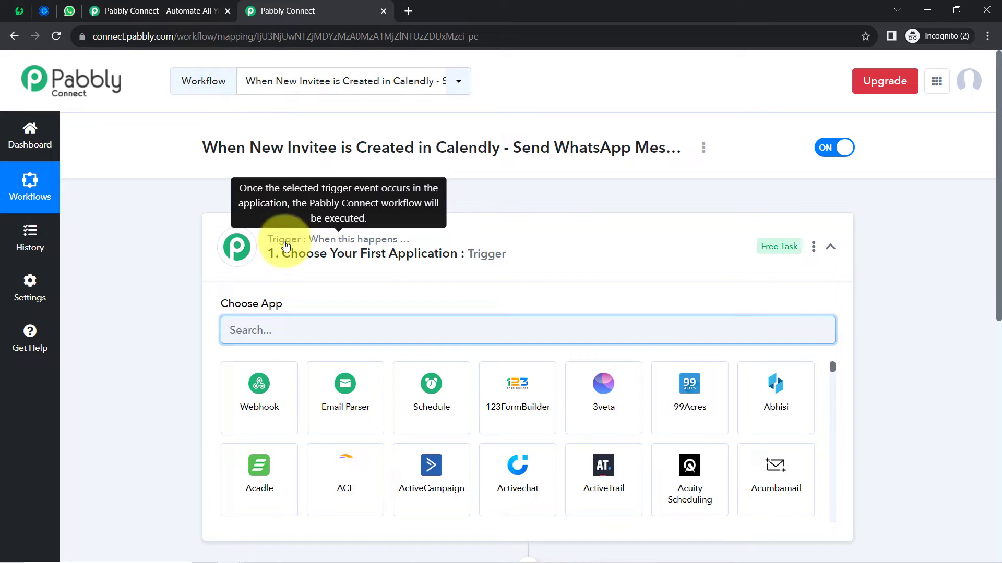
# - Search 'cale' and set Calendly as the workflow's trigger app
pyautogui.click(271, 244)
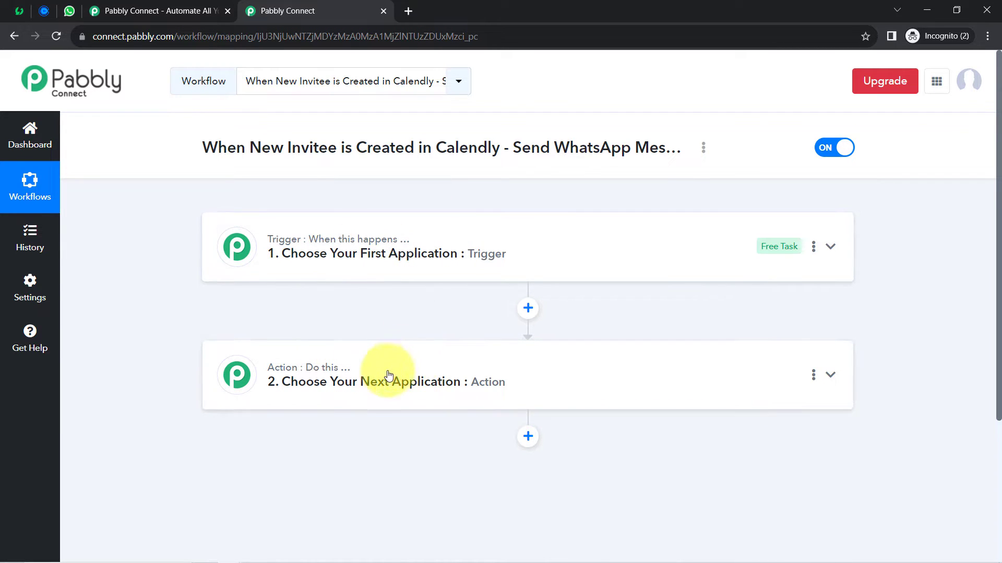
pyautogui.click(331, 251)
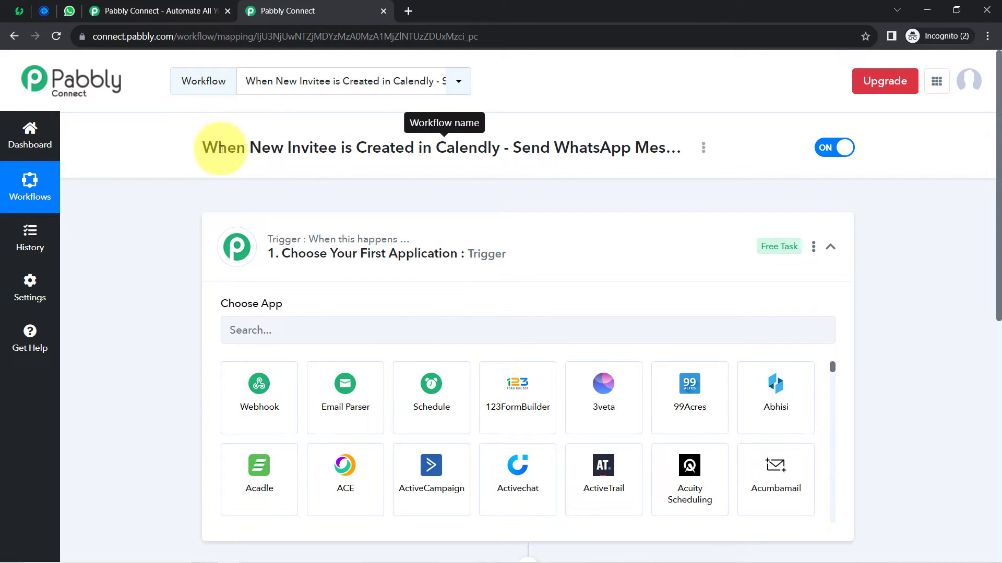
pyautogui.moveTo(222, 150); pyautogui.dragTo(675, 143)
pyautogui.click(324, 327)
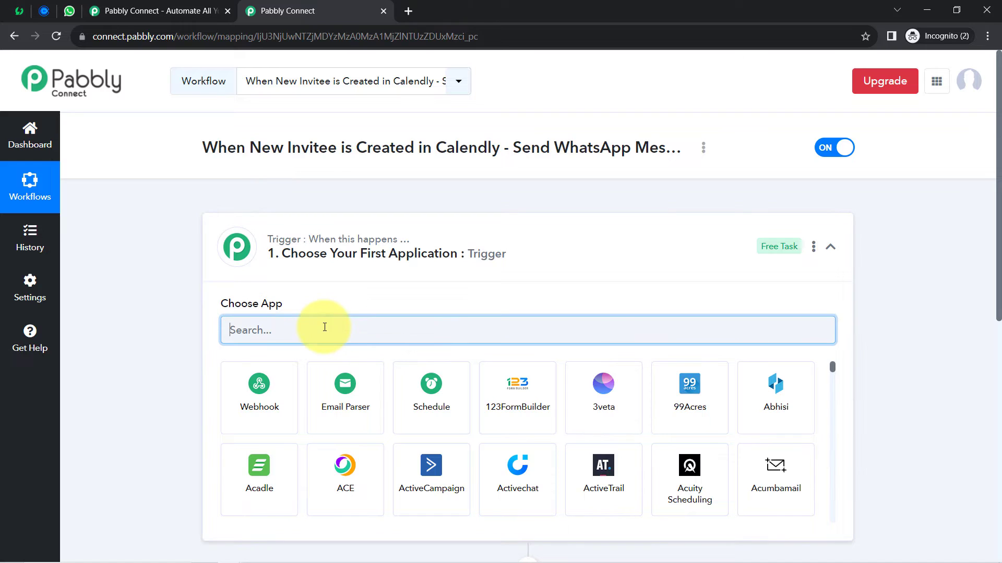
pyautogui.write('cale')
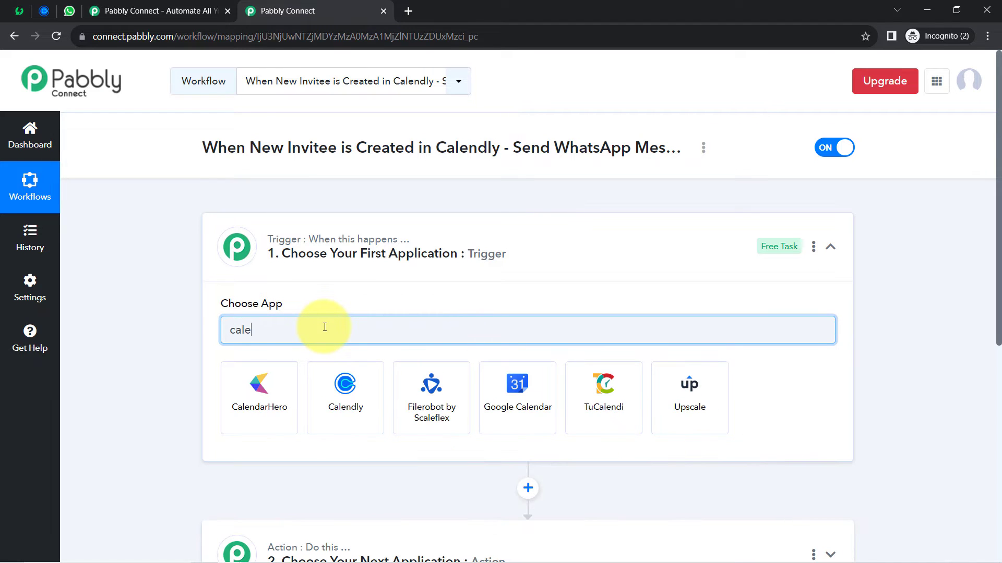
pyautogui.click(337, 378)
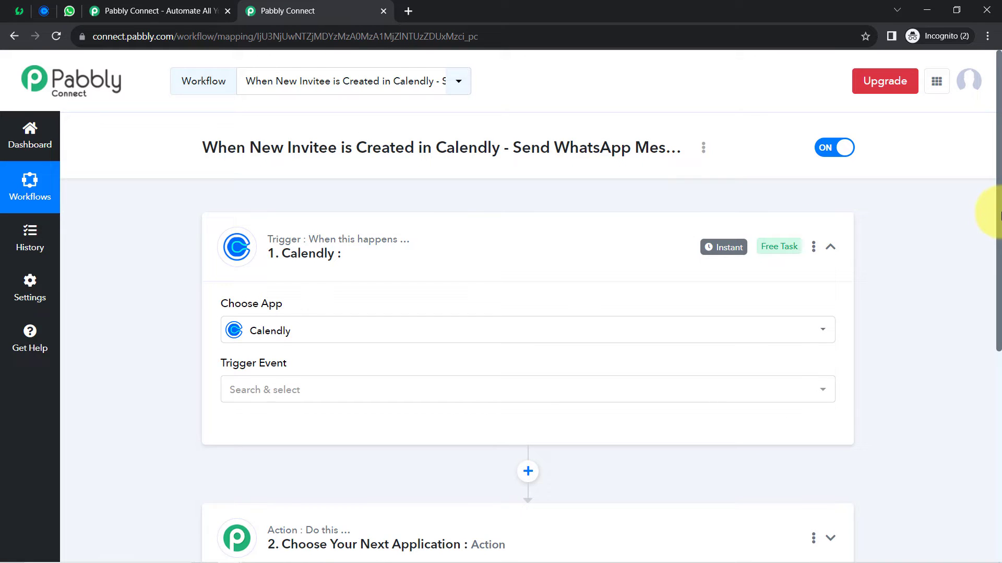
# - Search 'ais' and set WhatsApp by AiSensy as the action app
pyautogui.moveTo(999, 214); pyautogui.dragTo(986, 391)
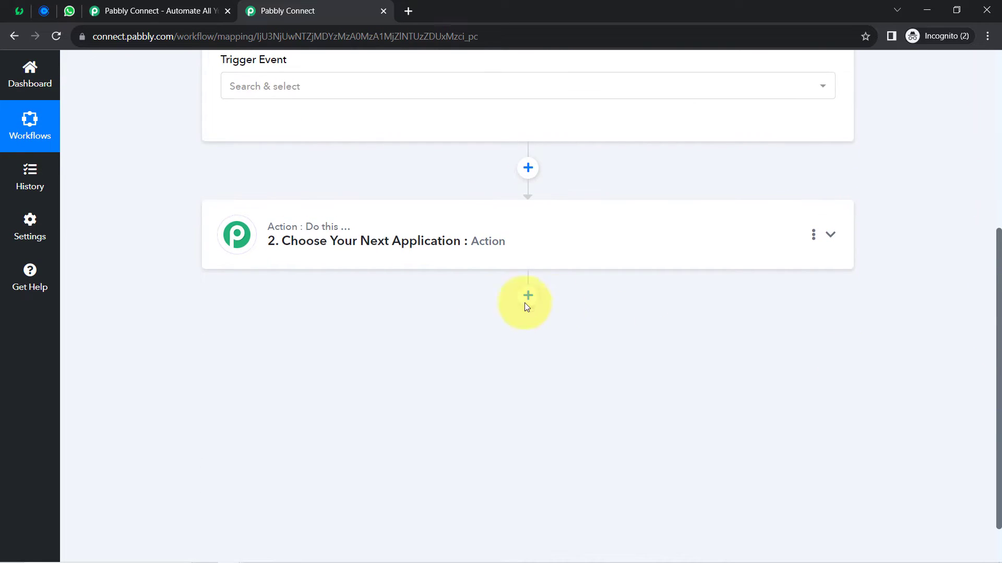
pyautogui.click(317, 247)
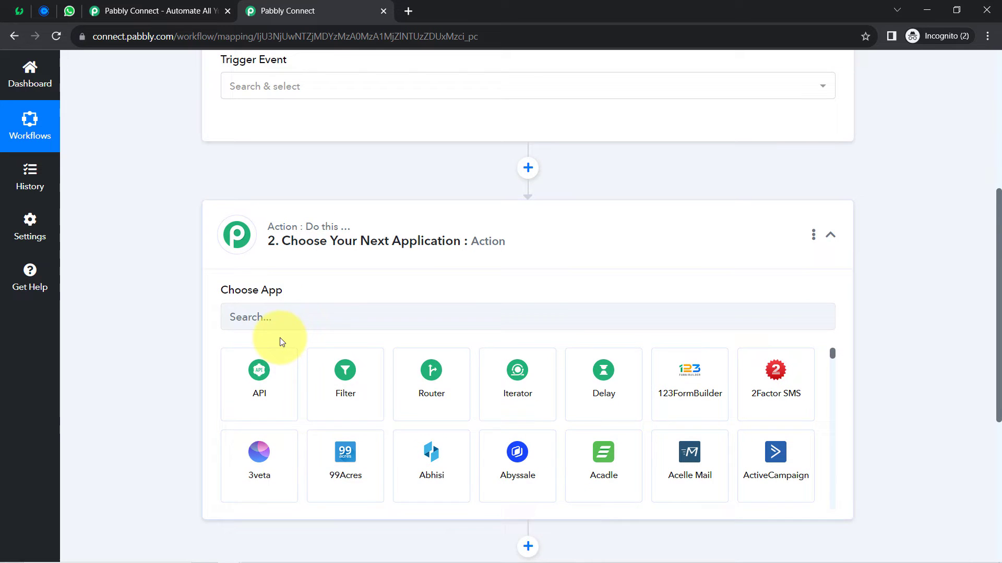
pyautogui.click(239, 317)
pyautogui.write('aise')
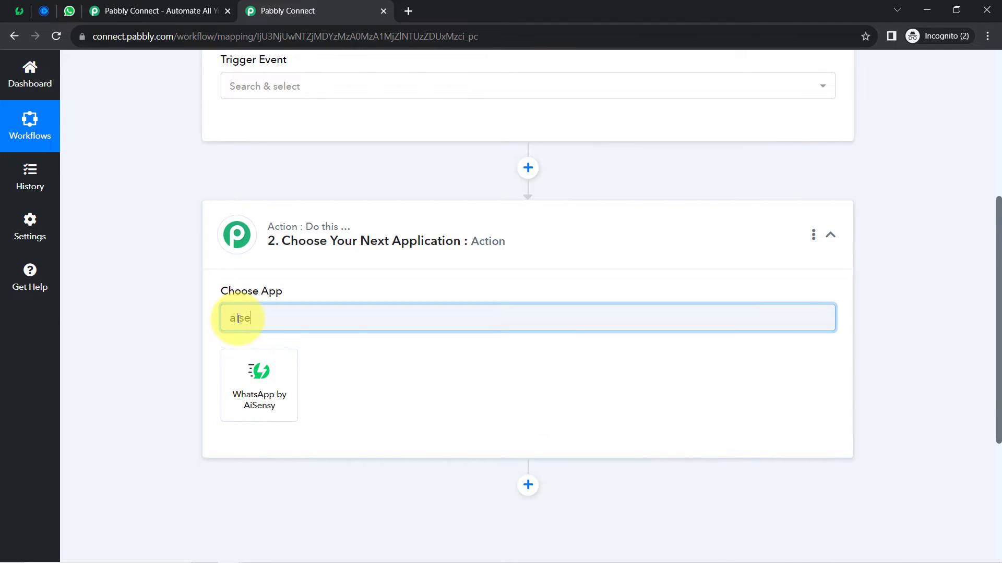
pyautogui.click(235, 386)
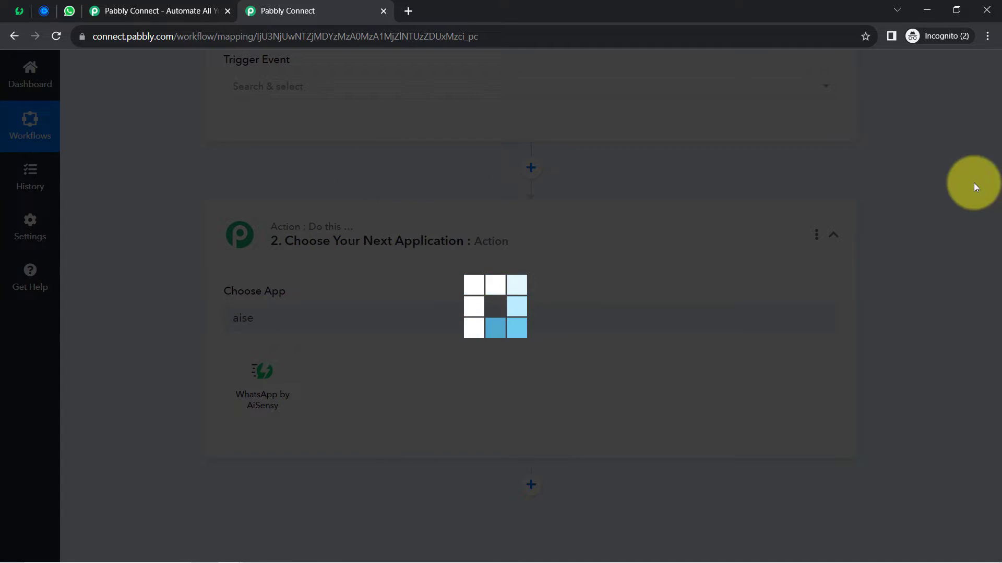
pyautogui.scroll(5, 999, 205)
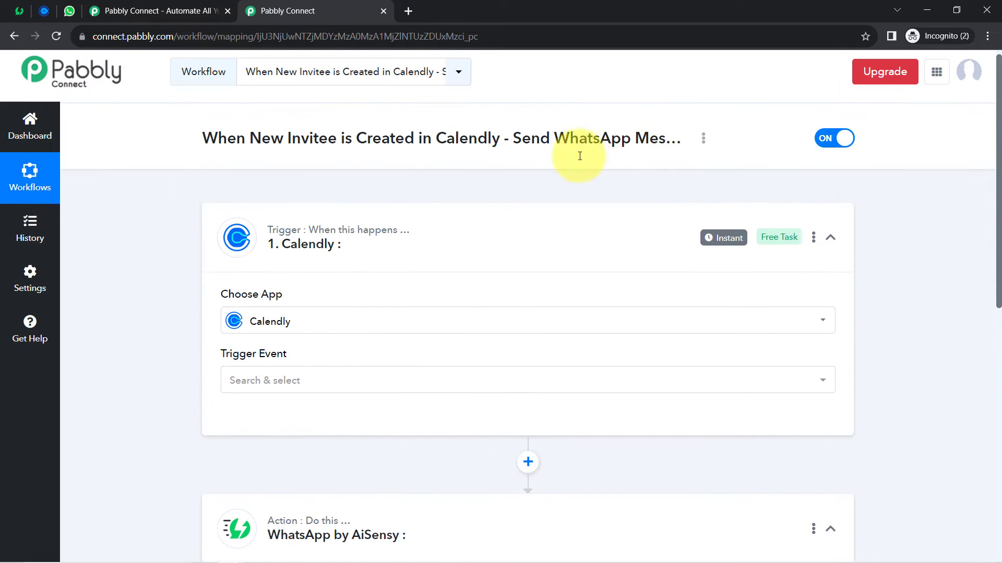
# - Choose Invitee Created (Organization) as the Calendly trigger event
pyautogui.click(245, 243)
pyautogui.click(237, 365)
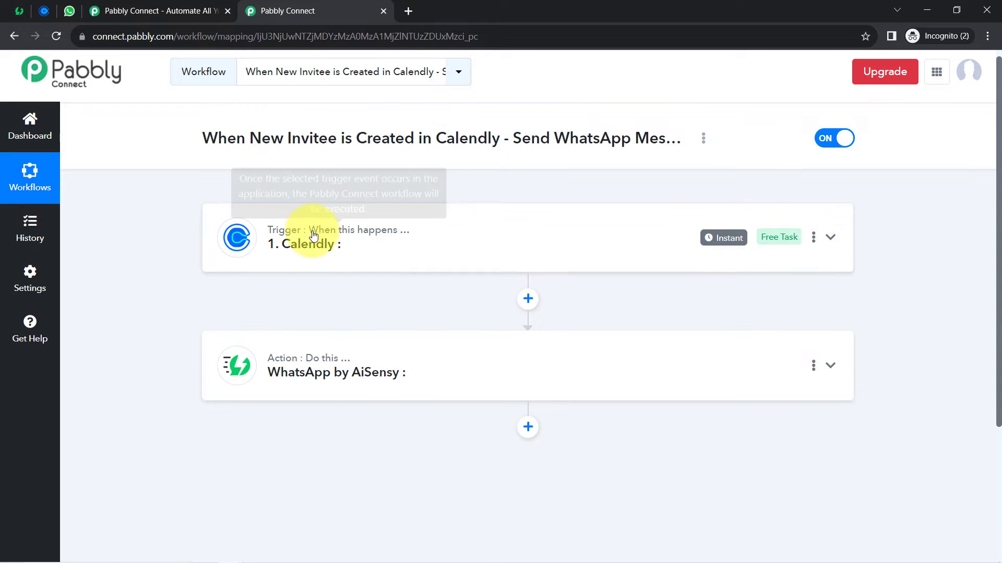
pyautogui.click(282, 241)
pyautogui.click(251, 381)
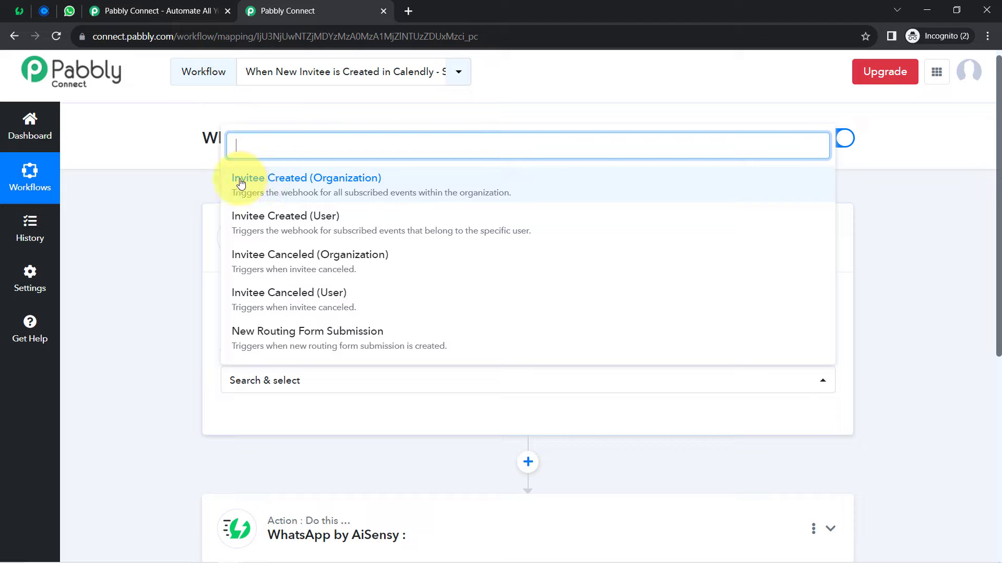
pyautogui.click(319, 178)
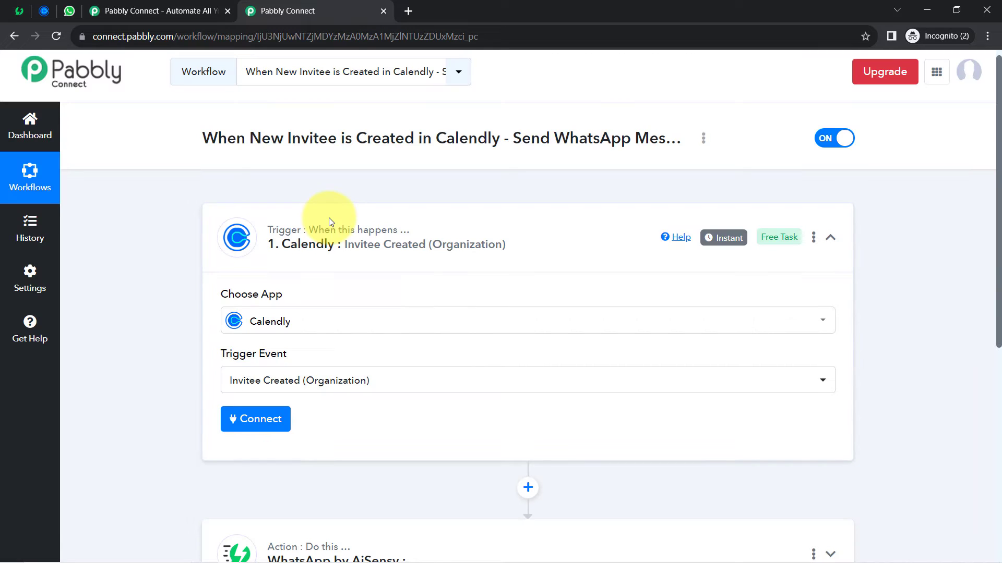
# - Open the Connect Calendly Account settings for the trigger
pyautogui.moveTo(344, 232)
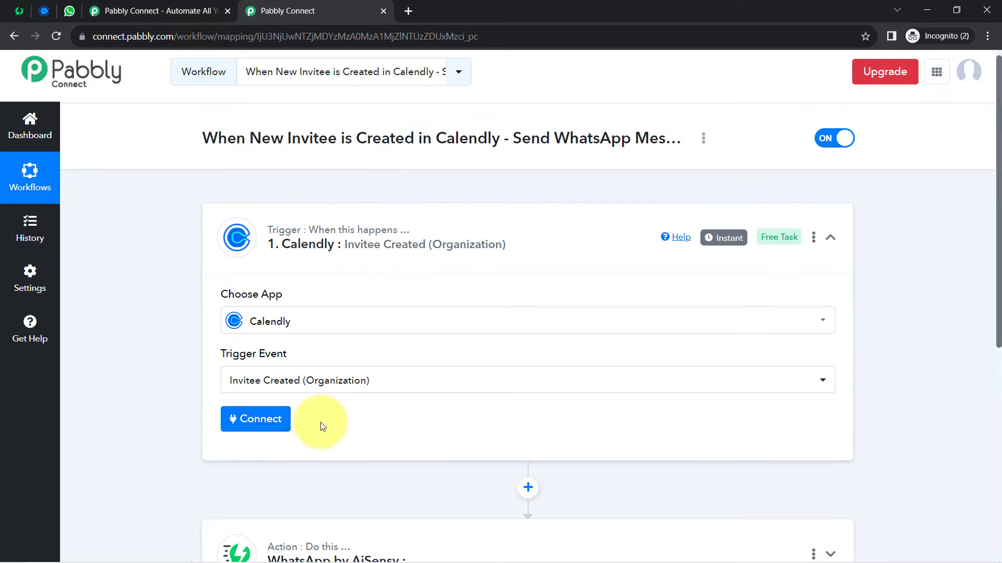
pyautogui.moveTo(299, 375)
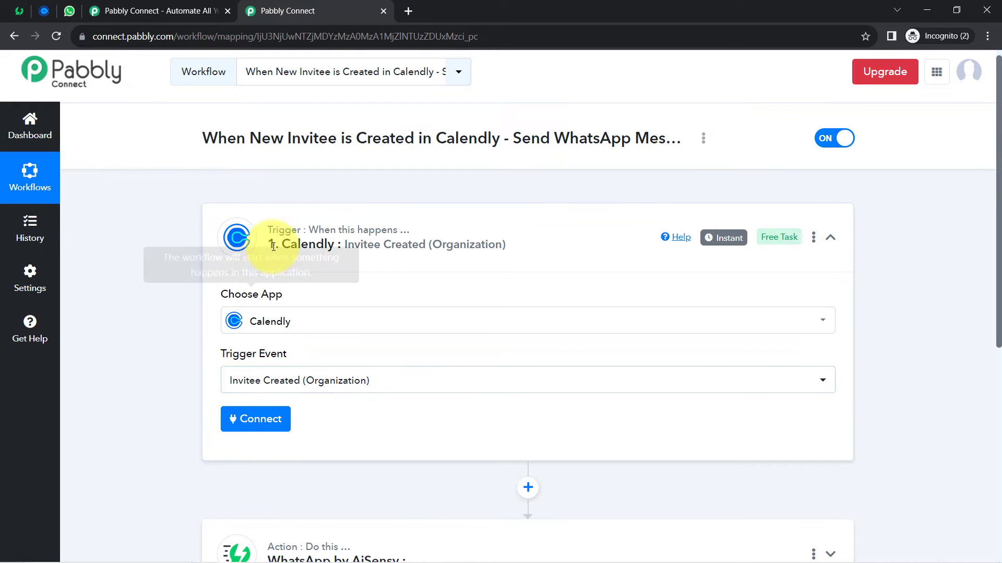
pyautogui.scroll(-1, 1000, 215)
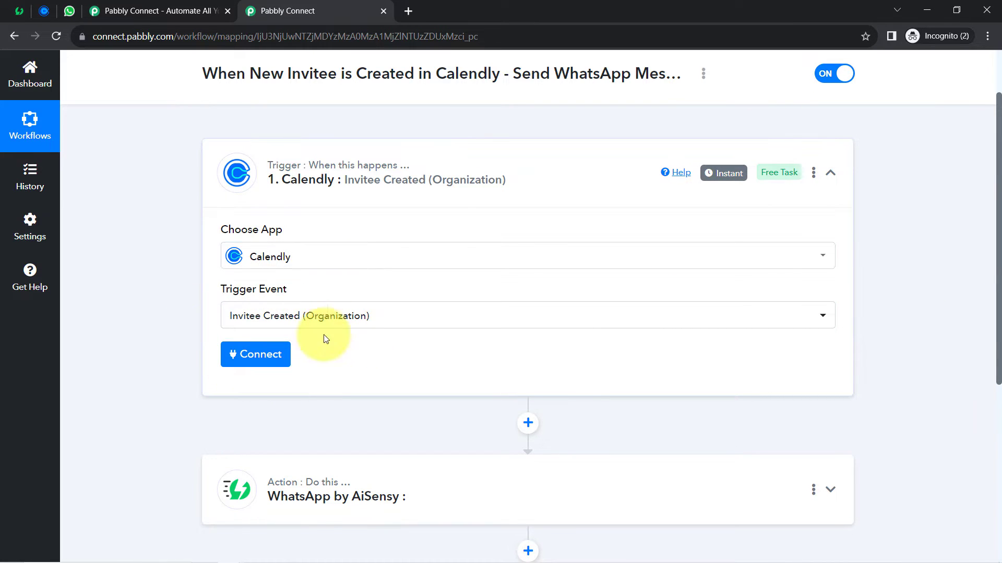
pyautogui.click(256, 356)
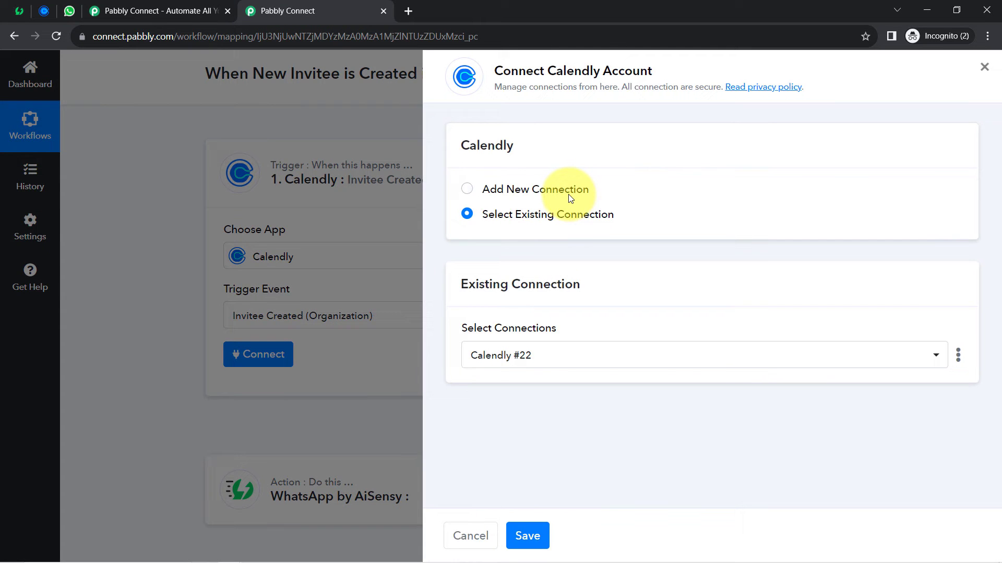
# - Add a new Calendly connection and authorize the account in the popup
pyautogui.click(568, 194)
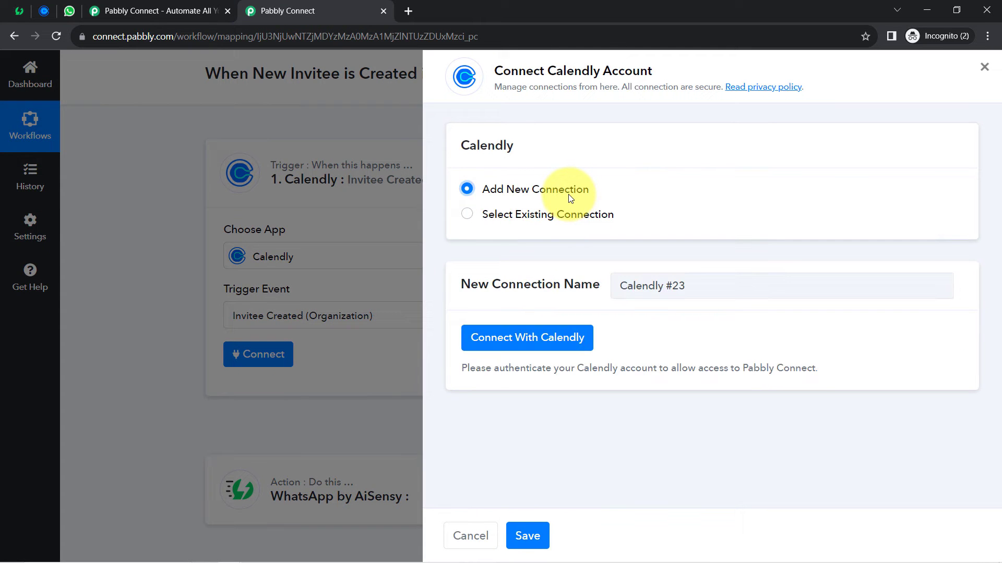
pyautogui.click(509, 338)
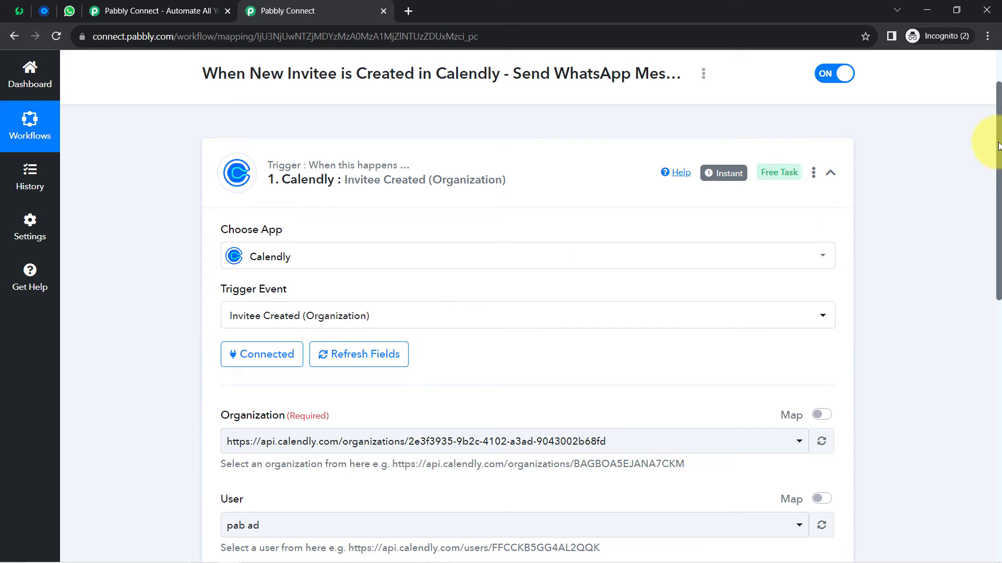
# - Select the only organization and the user, then save the trigger with a test request
pyautogui.moveTo(998, 146); pyautogui.dragTo(977, 250)
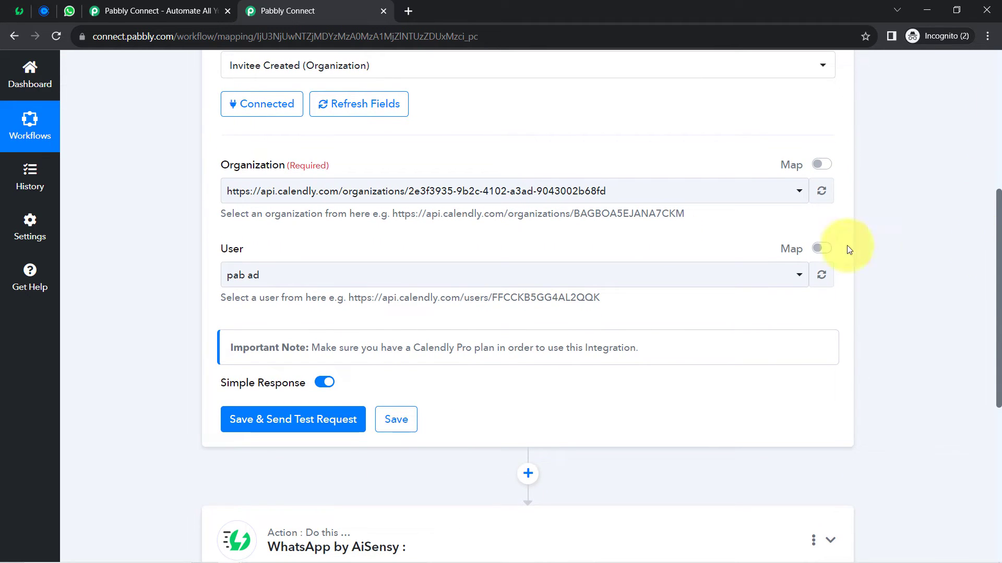
pyautogui.click(255, 191)
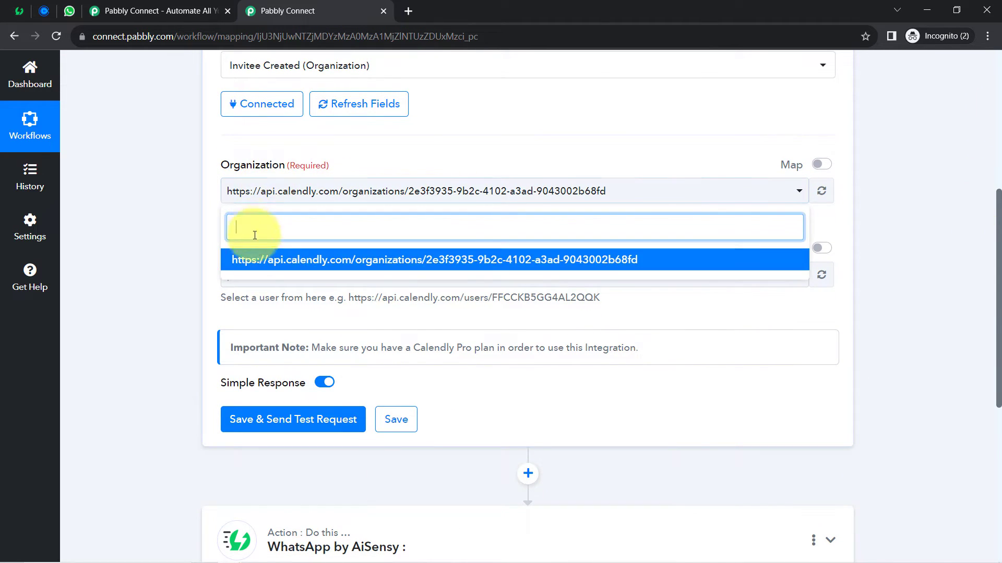
pyautogui.click(191, 297)
pyautogui.click(232, 274)
pyautogui.click(194, 281)
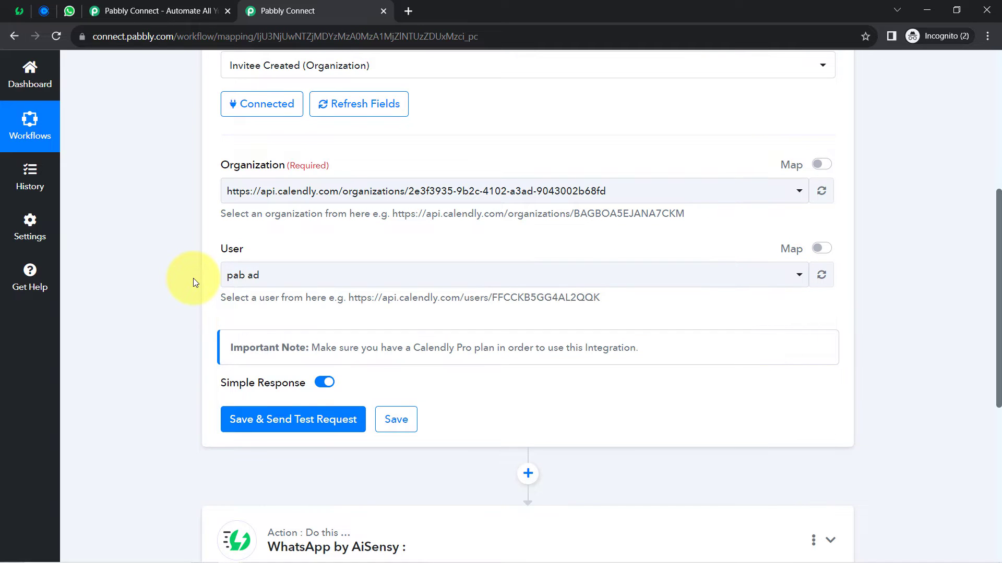
pyautogui.click(241, 418)
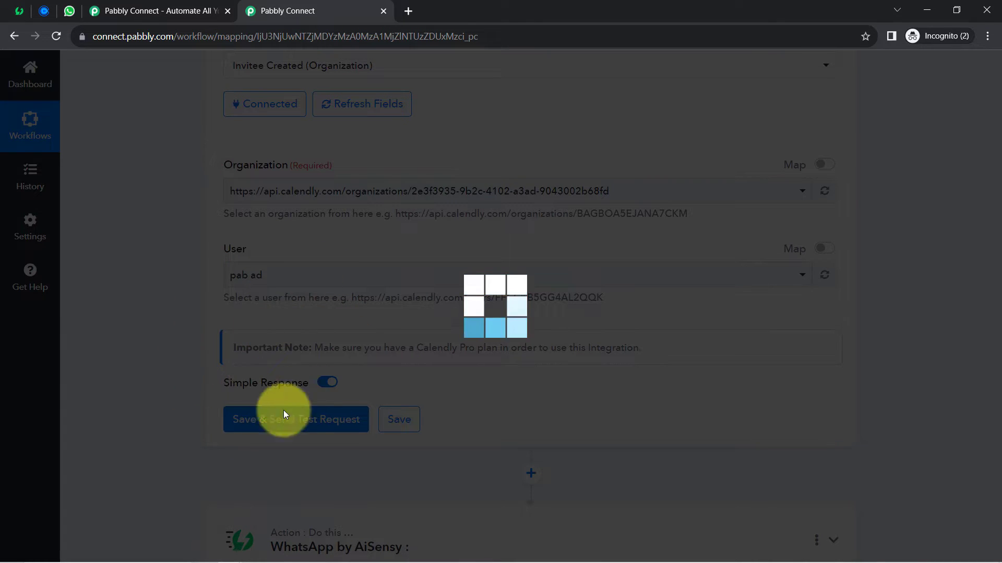
# - Start waiting for a Calendly test response, noting the test-booking instruction
pyautogui.click(252, 428)
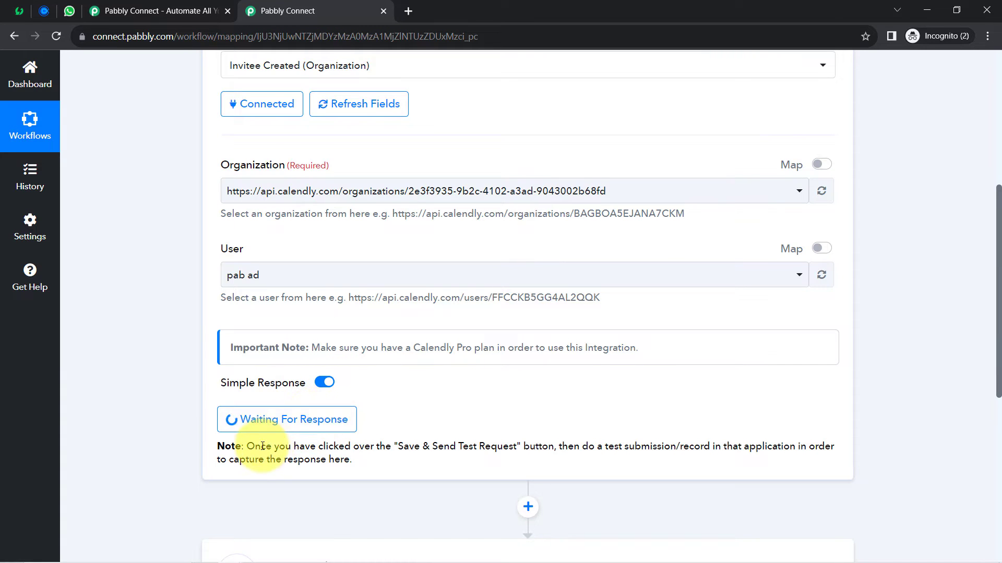
pyautogui.moveTo(261, 447); pyautogui.dragTo(327, 463)
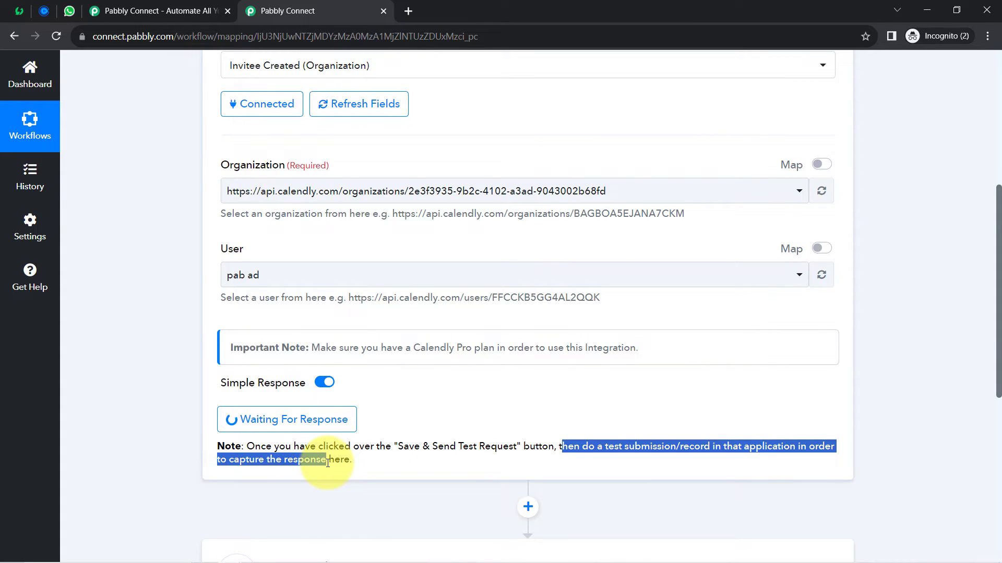
pyautogui.click(403, 433)
pyautogui.moveTo(614, 448); pyautogui.dragTo(743, 447)
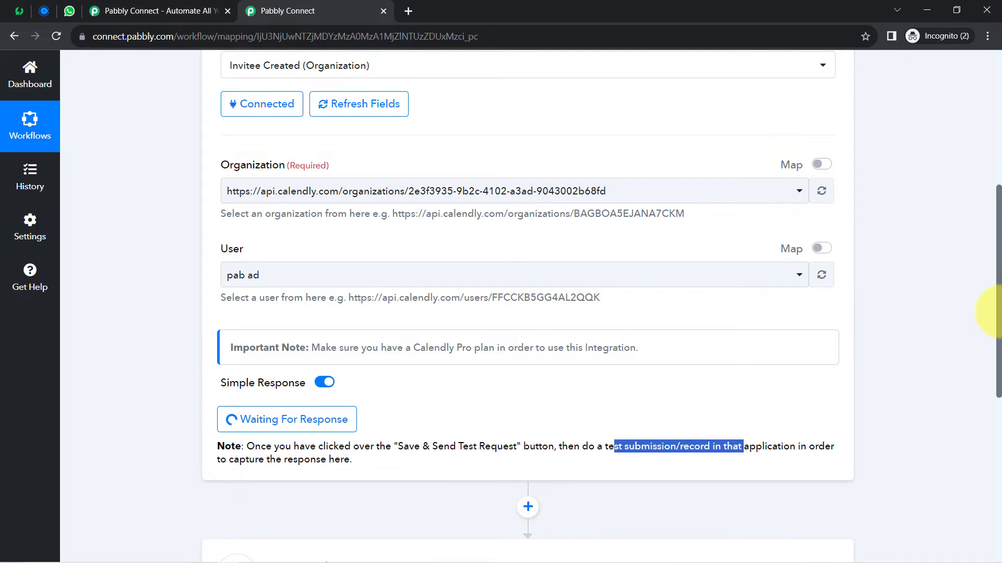
pyautogui.scroll(4, 992, 292)
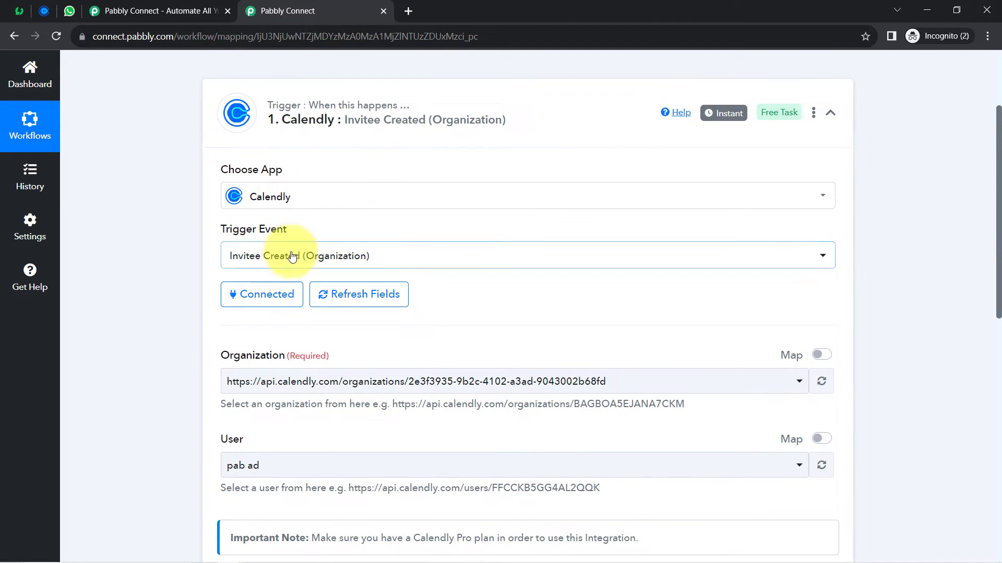
# - Open the Horoscope Reading booking page and pick 9:30am on Friday, August 4, 2023
pyautogui.click(45, 11)
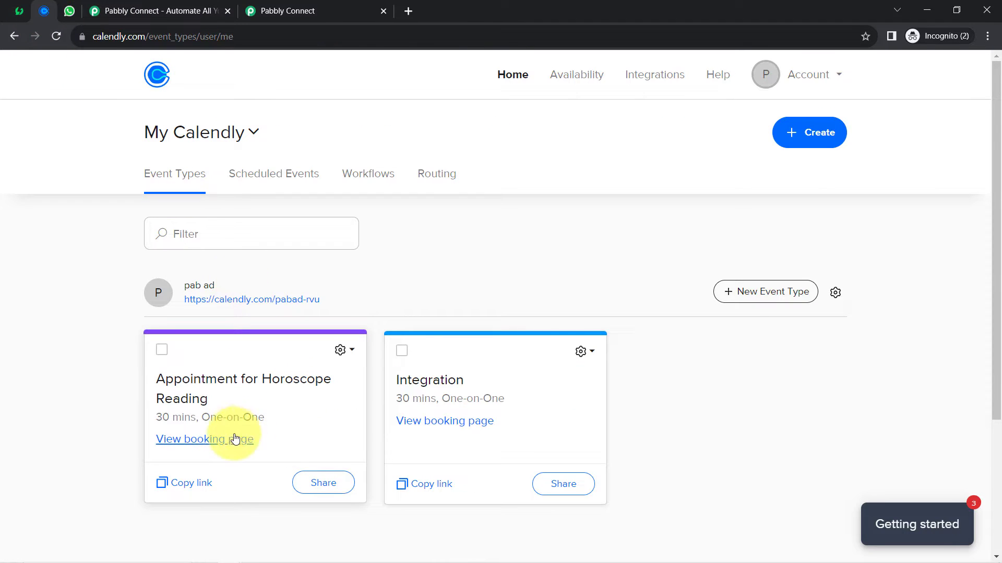
pyautogui.click(202, 445)
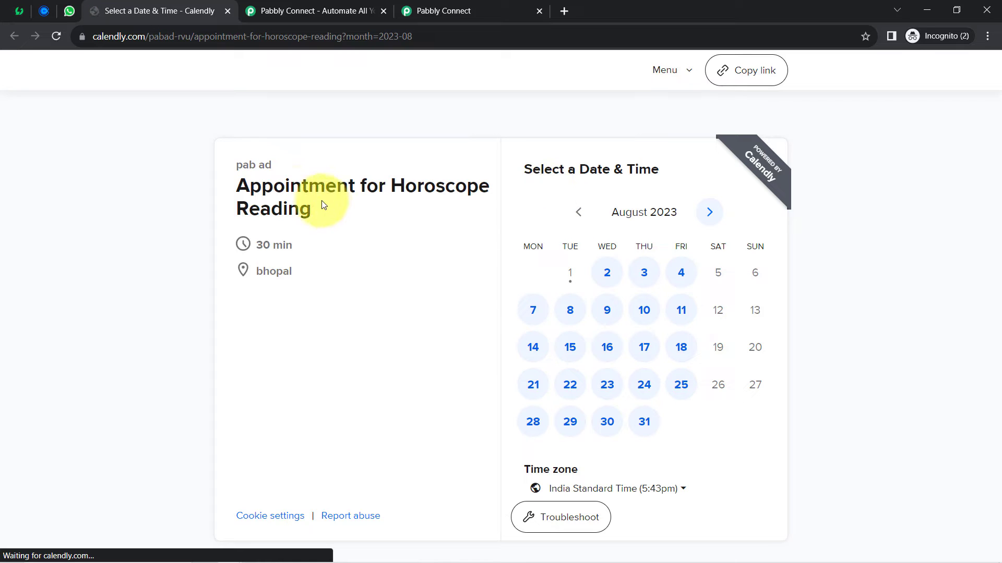
pyautogui.moveTo(259, 188); pyautogui.dragTo(328, 208)
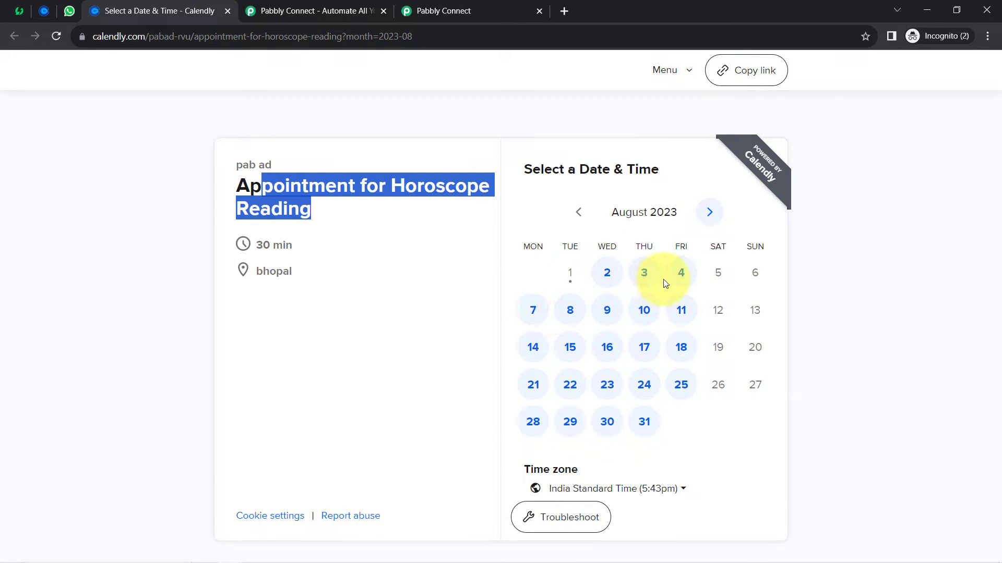
pyautogui.click(679, 275)
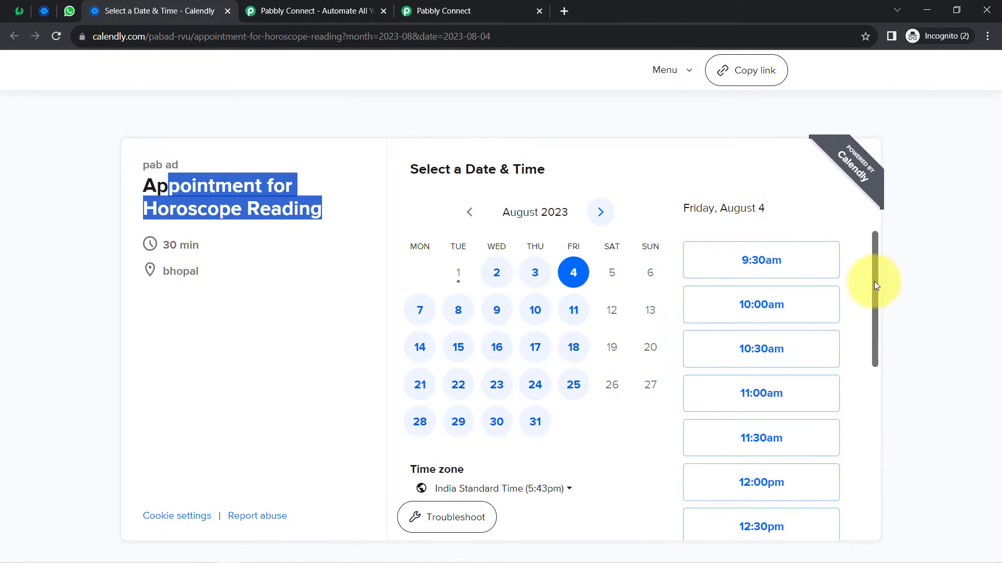
pyautogui.click(774, 270)
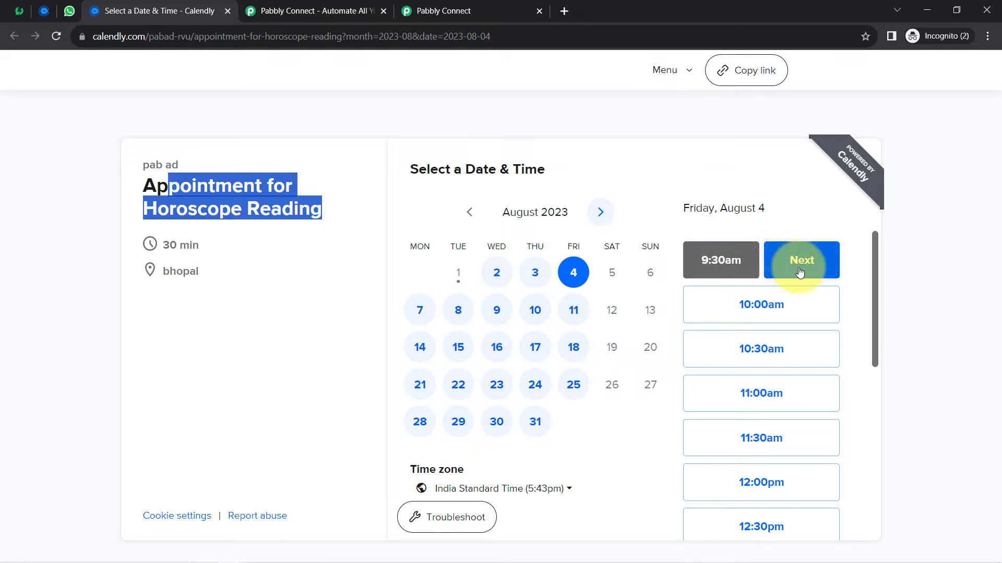
pyautogui.click(819, 259)
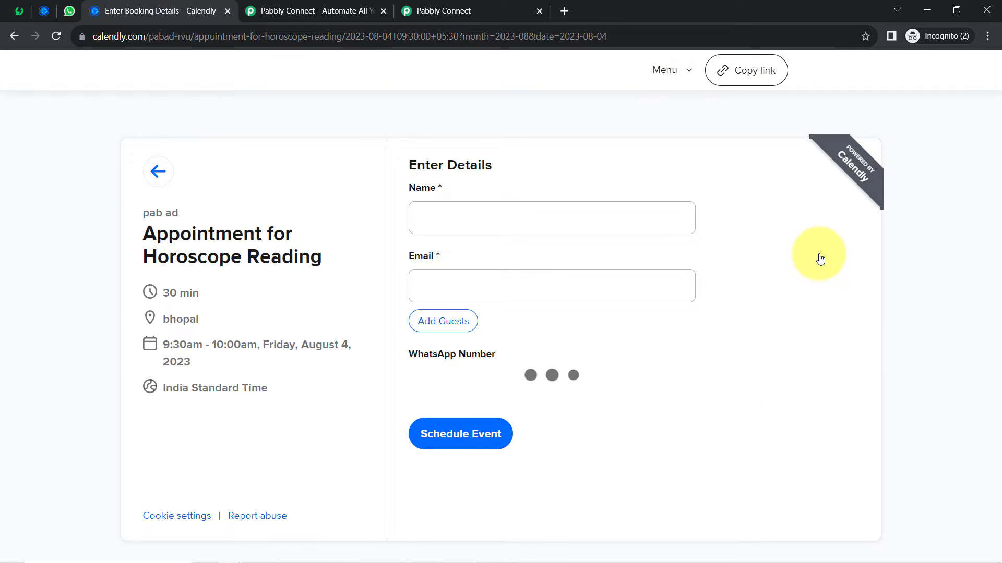
# - Enter the invitee's name and email address on the Calendly booking form
pyautogui.click(468, 219)
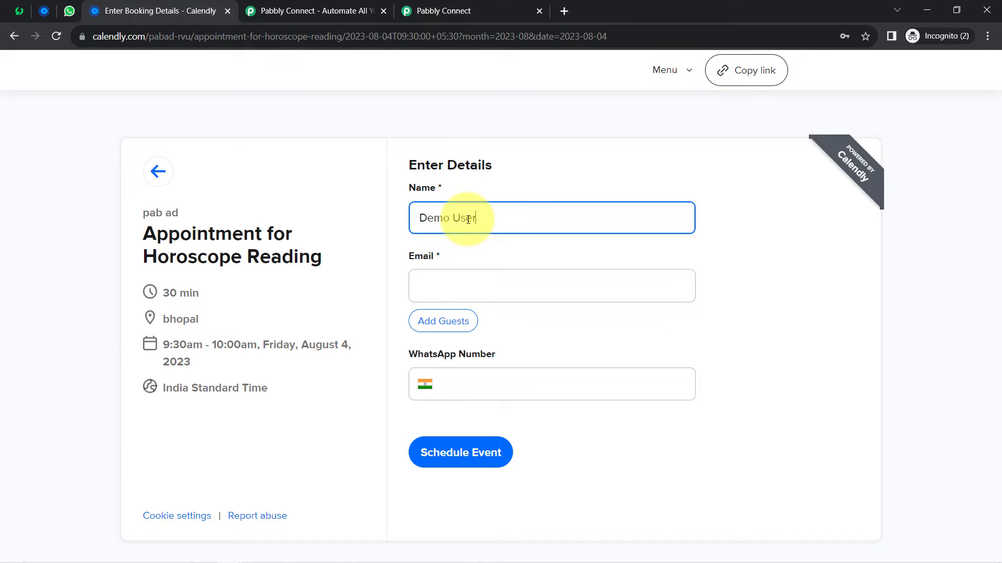
pyautogui.press('Tab')
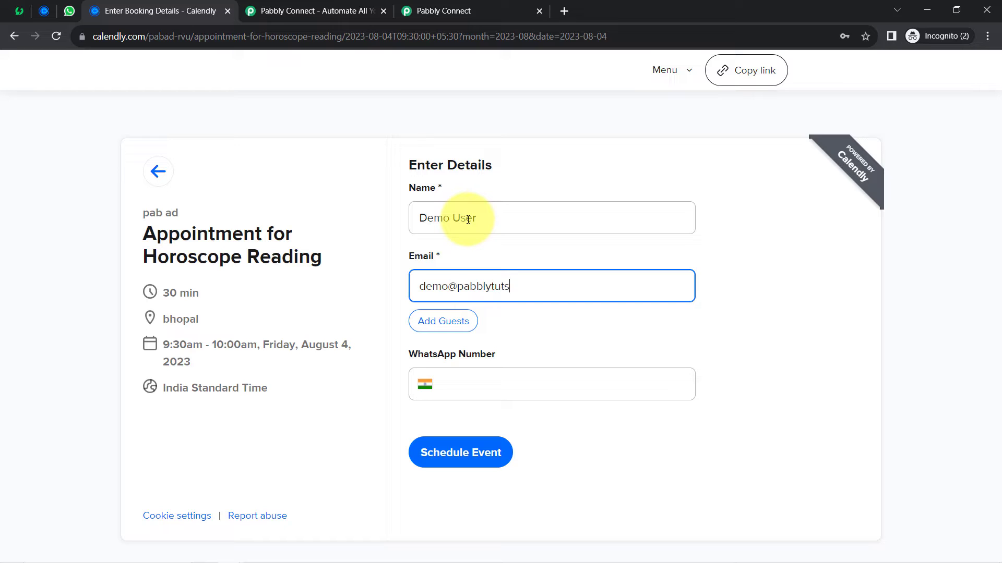
pyautogui.press('Tab')
pyautogui.press('Tab')
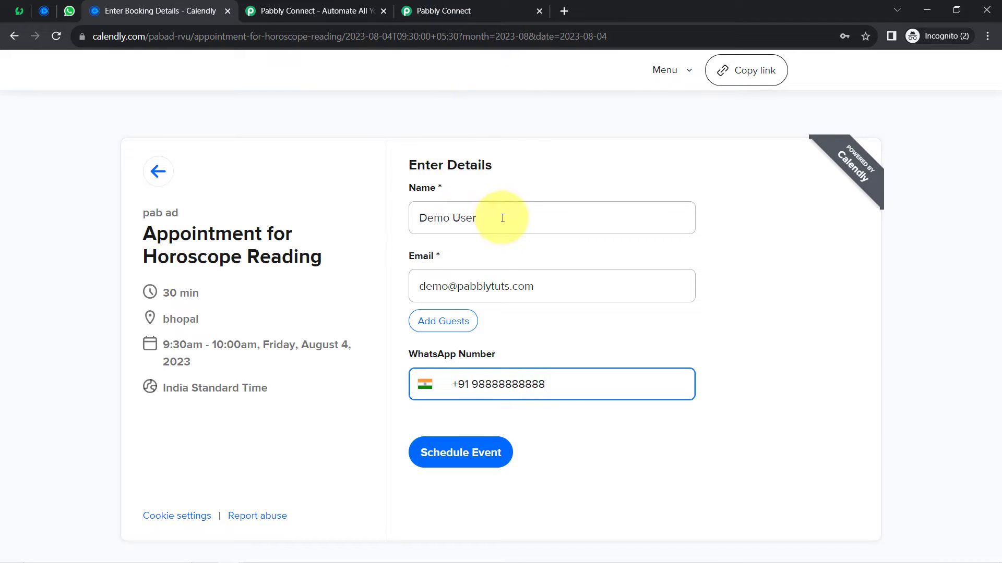
pyautogui.moveTo(417, 164); pyautogui.dragTo(464, 166)
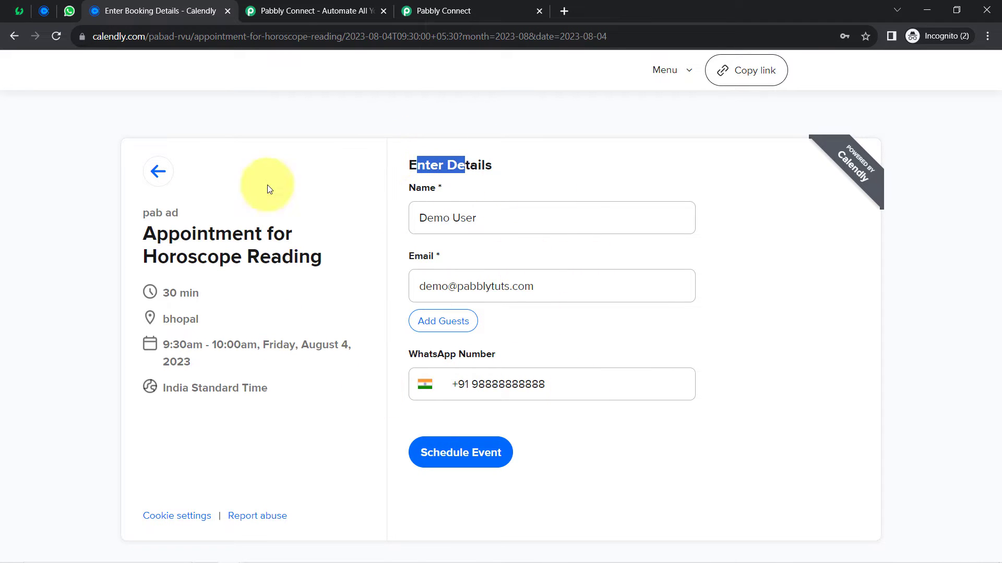
# - Fix the extra digit in the WhatsApp number and schedule the appointment
pyautogui.click(443, 453)
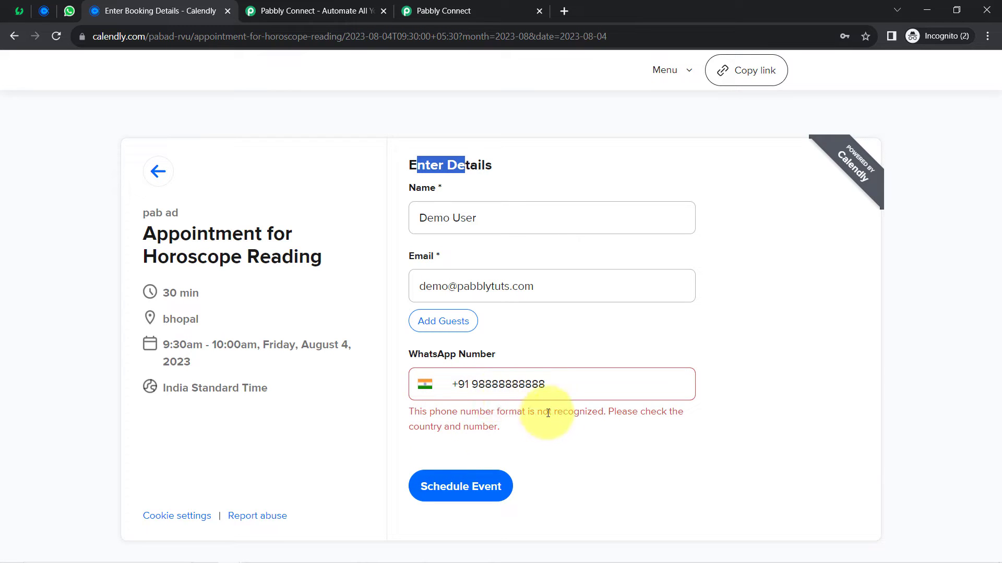
pyautogui.click(471, 411)
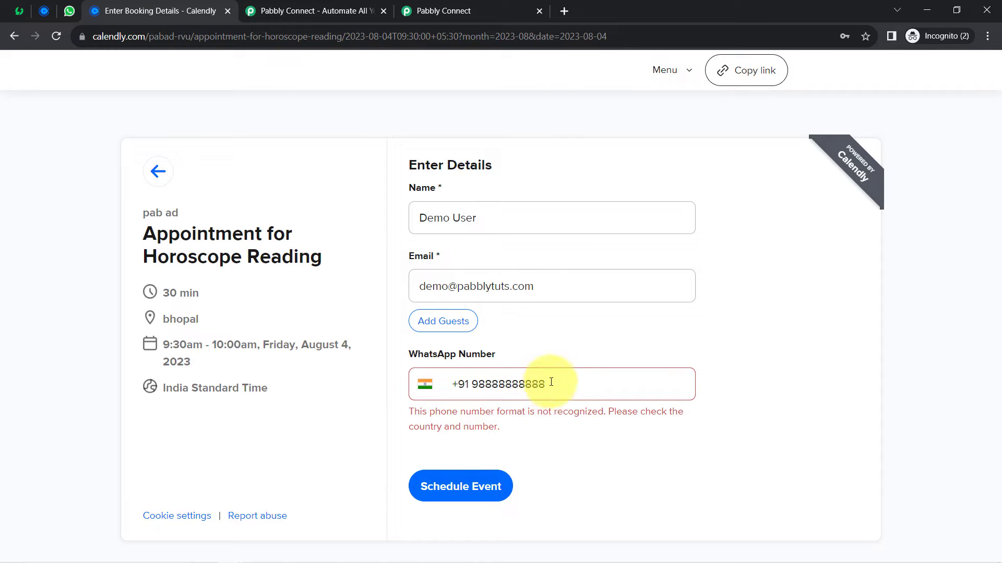
pyautogui.press('BackSpace')
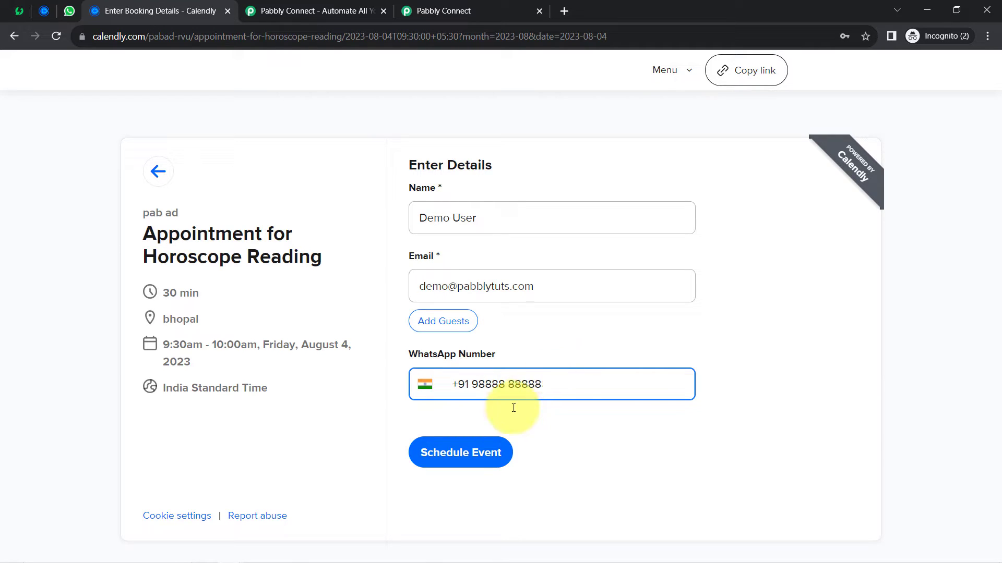
pyautogui.click(459, 456)
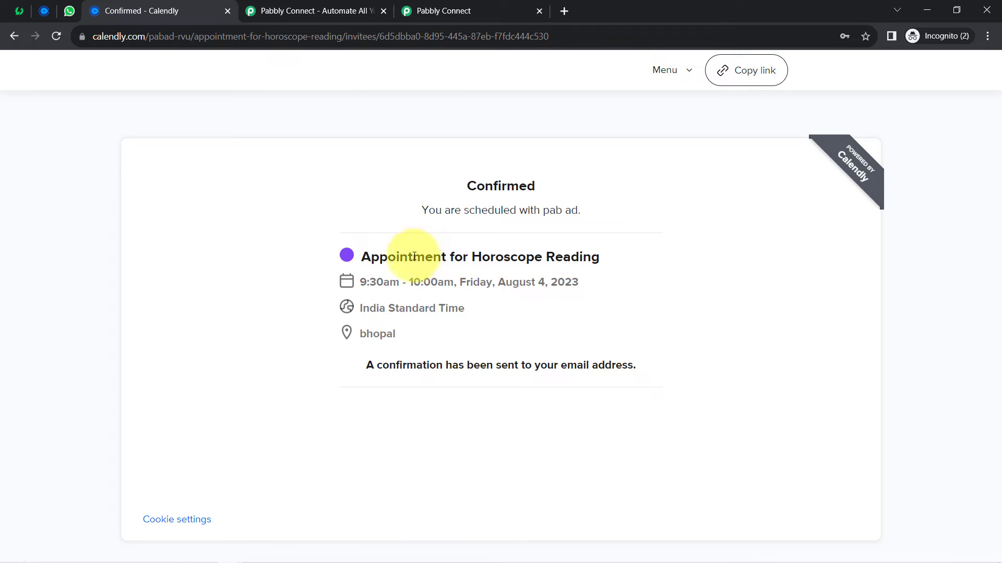
pyautogui.moveTo(464, 210); pyautogui.dragTo(562, 210)
# - Return to the Pabbly Connect workflow, close the duplicate tab and expand Response Received
pyautogui.click(480, 11)
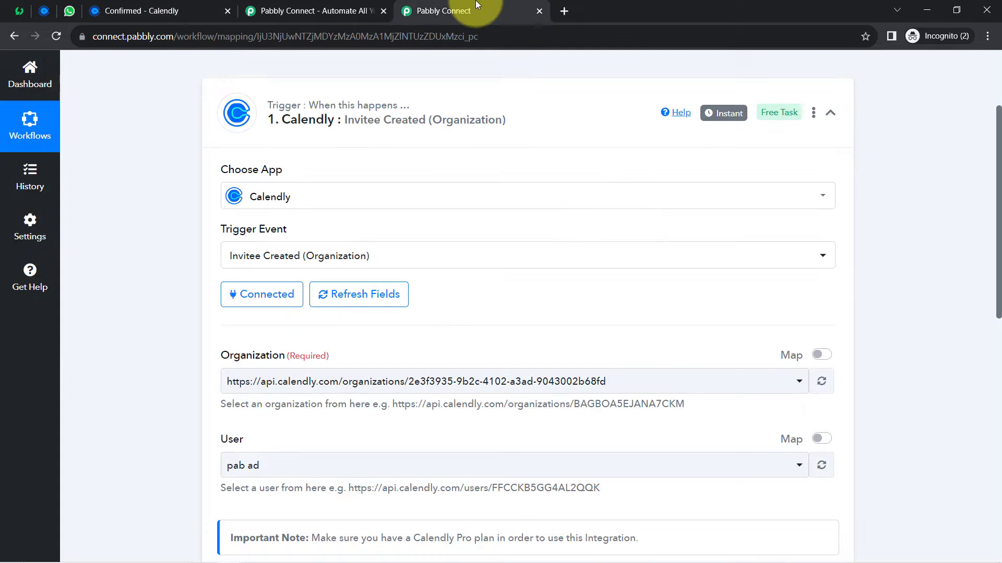
pyautogui.moveTo(999, 282); pyautogui.dragTo(980, 437)
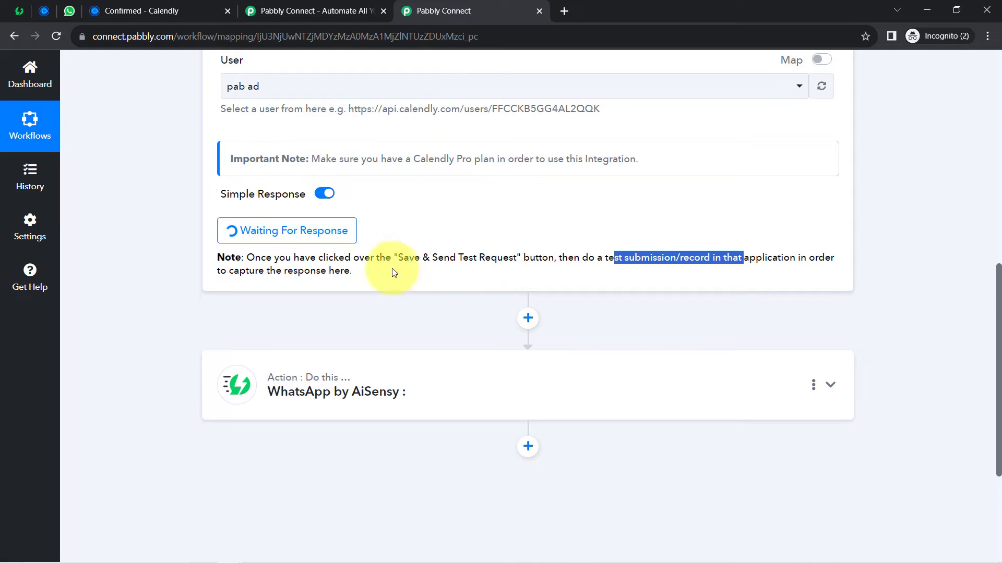
pyautogui.click(383, 12)
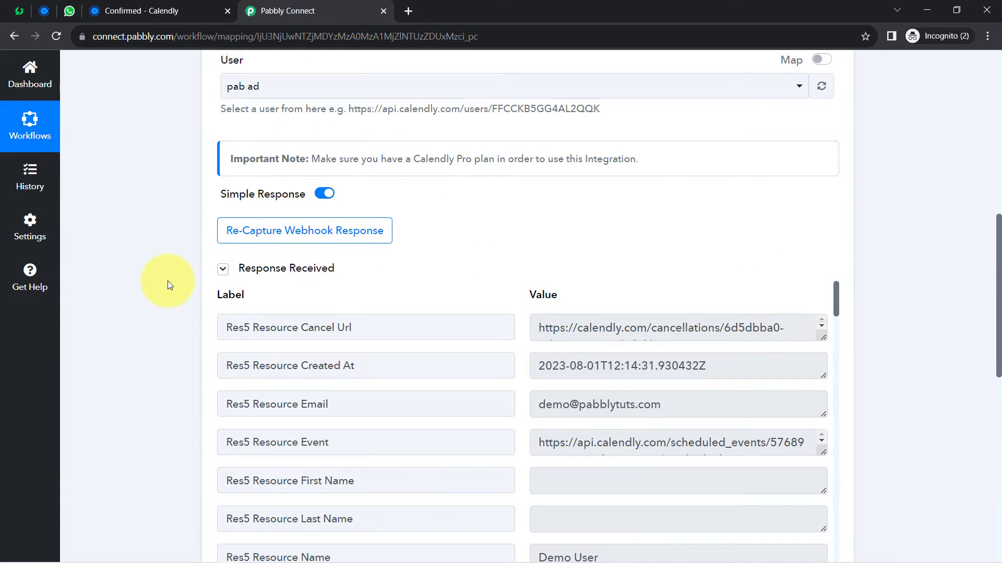
pyautogui.click(251, 270)
pyautogui.click(251, 270)
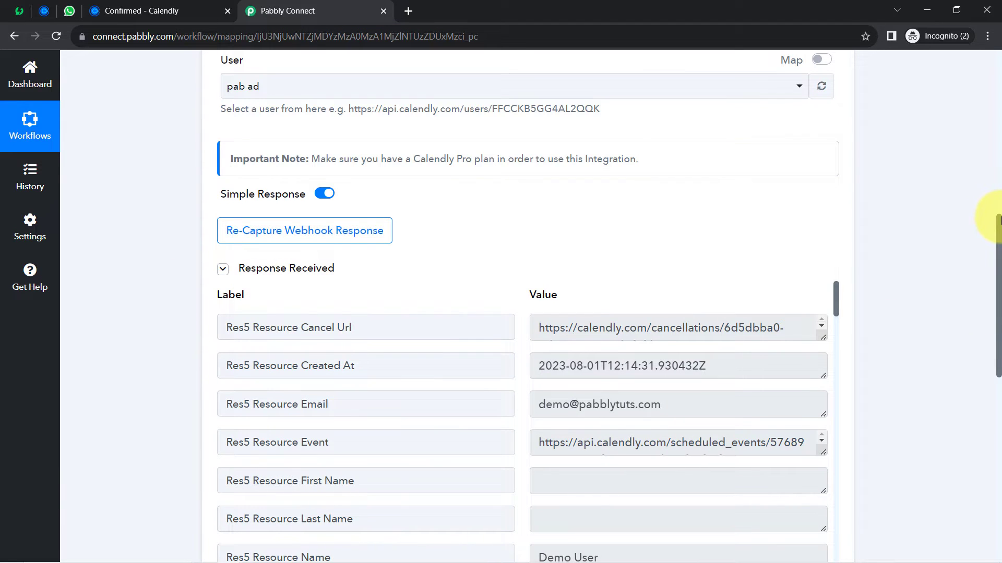
# - Review the captured booking timestamp, invitee email, name, event link and WhatsApp number
pyautogui.moveTo(997, 219); pyautogui.dragTo(988, 291)
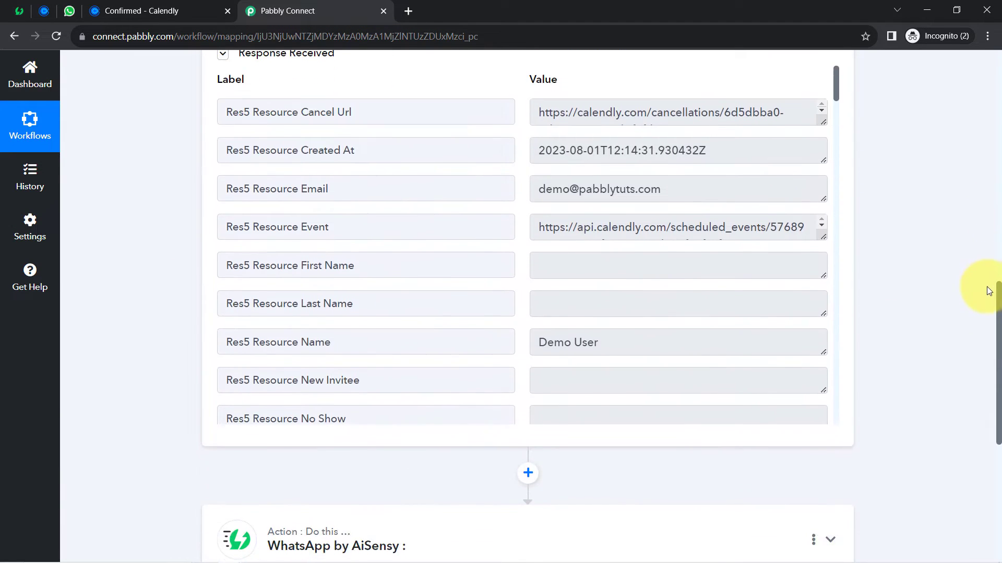
pyautogui.moveTo(566, 150); pyautogui.dragTo(714, 160)
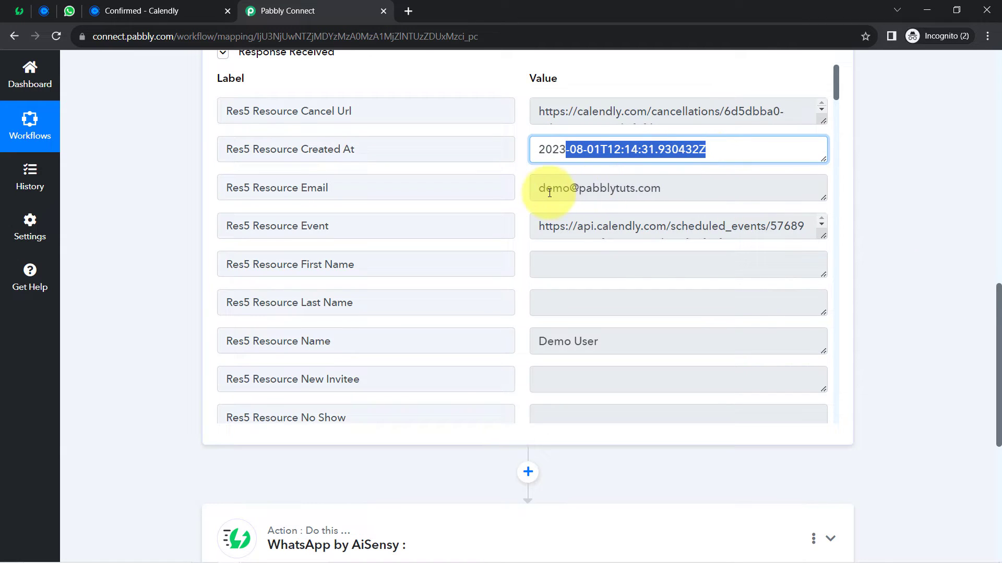
pyautogui.moveTo(545, 189); pyautogui.dragTo(652, 197)
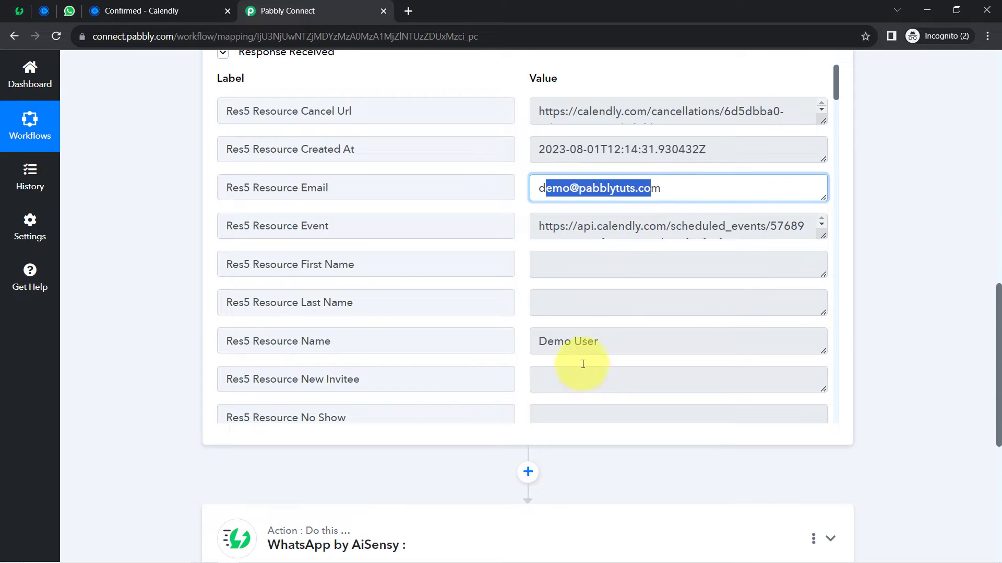
pyautogui.moveTo(582, 343); pyautogui.dragTo(719, 223)
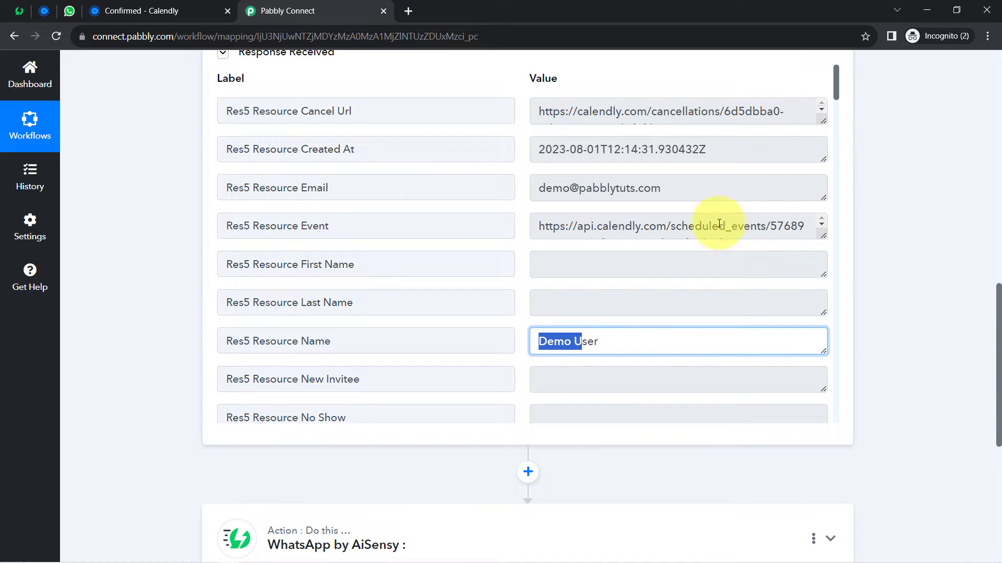
pyautogui.tripleClick(665, 223)
pyautogui.moveTo(838, 95); pyautogui.dragTo(833, 196)
pyautogui.tripleClick(621, 152)
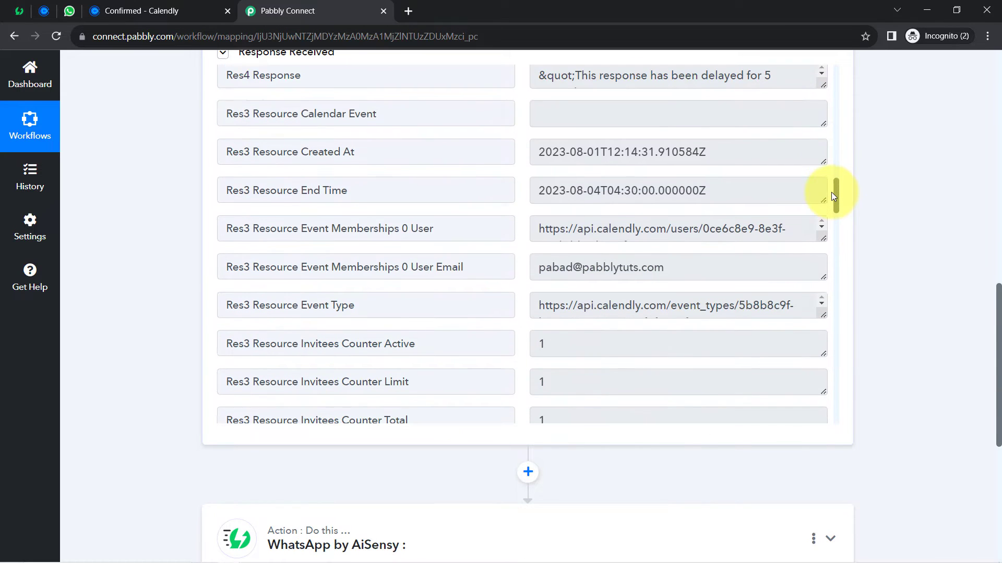
pyautogui.hotkey('ctrl', 'f')
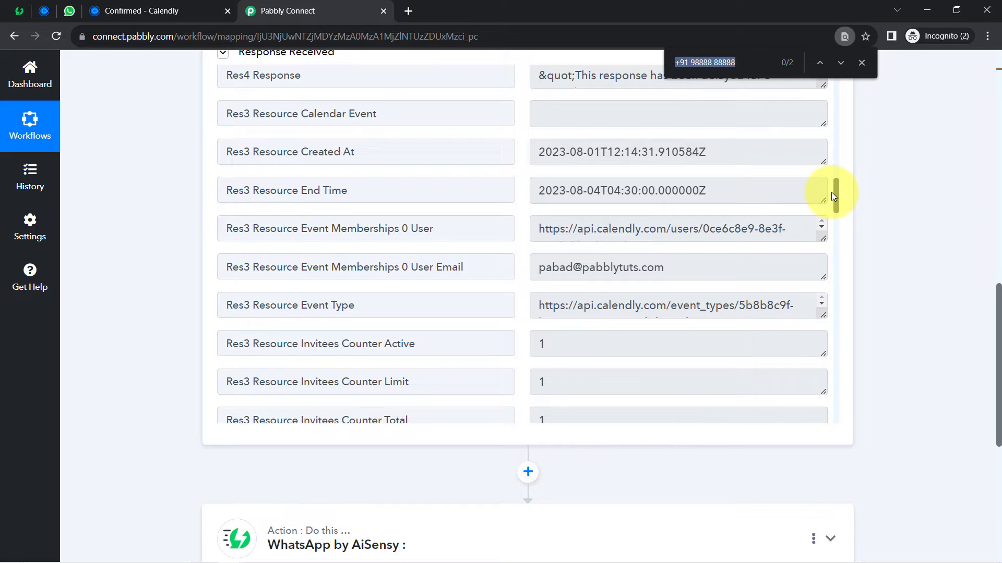
pyautogui.write('start')
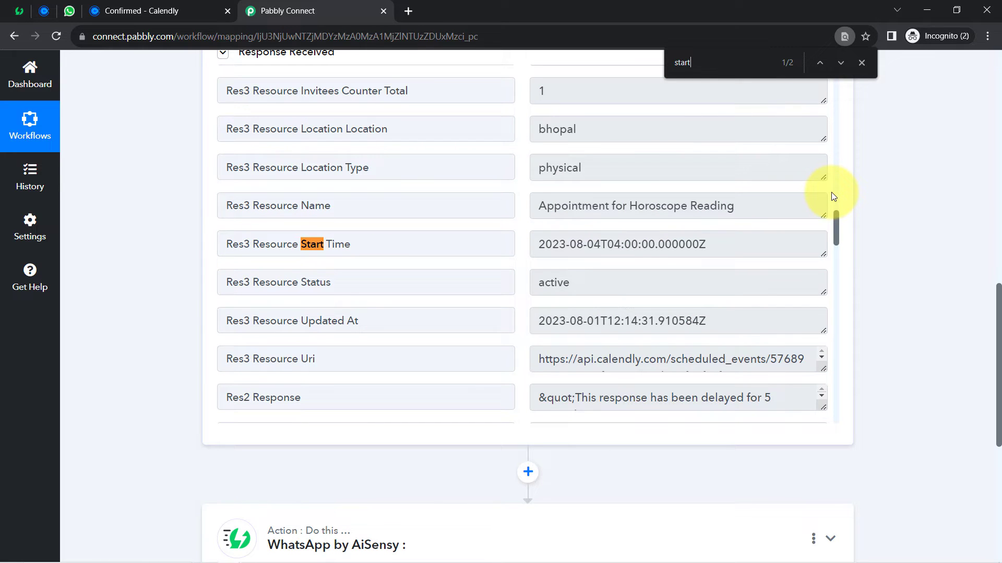
pyautogui.moveTo(586, 244); pyautogui.dragTo(543, 244)
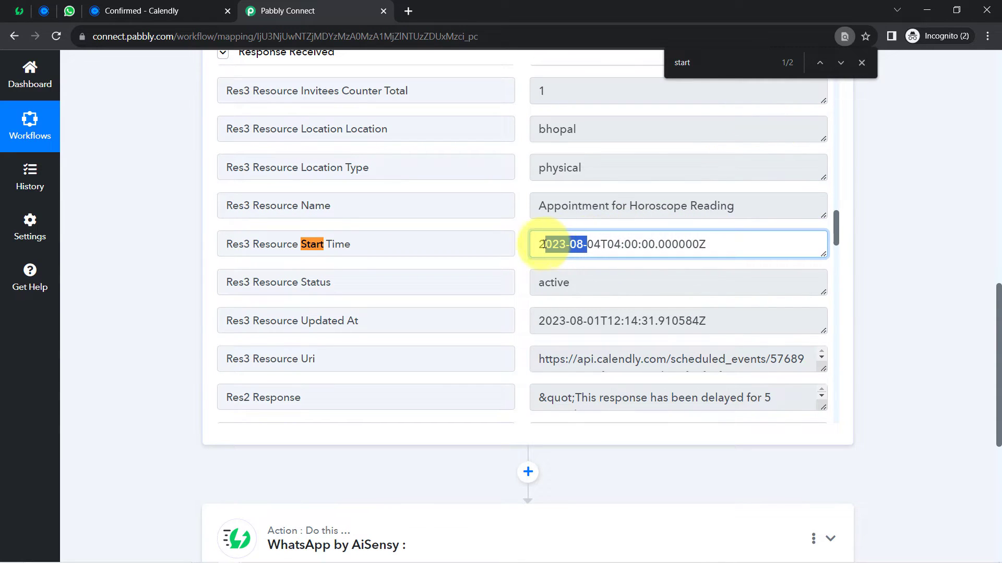
pyautogui.moveTo(546, 210); pyautogui.dragTo(735, 208)
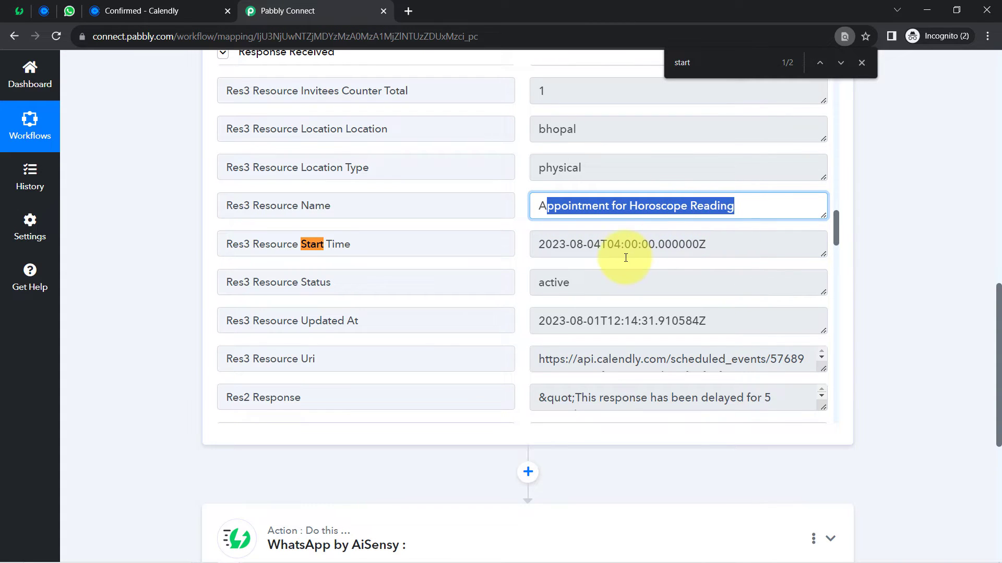
pyautogui.click(126, 10)
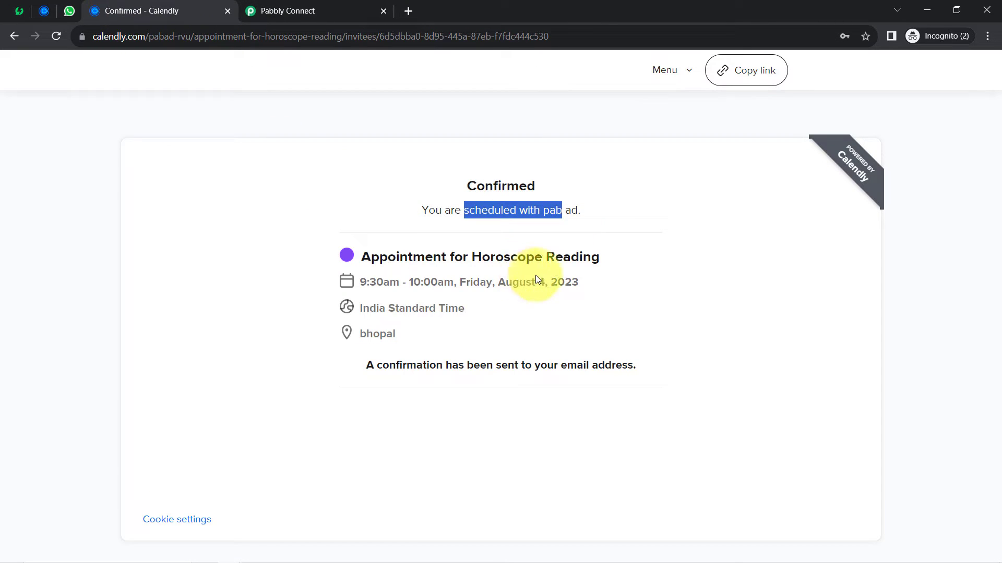
pyautogui.moveTo(580, 287); pyautogui.dragTo(514, 286)
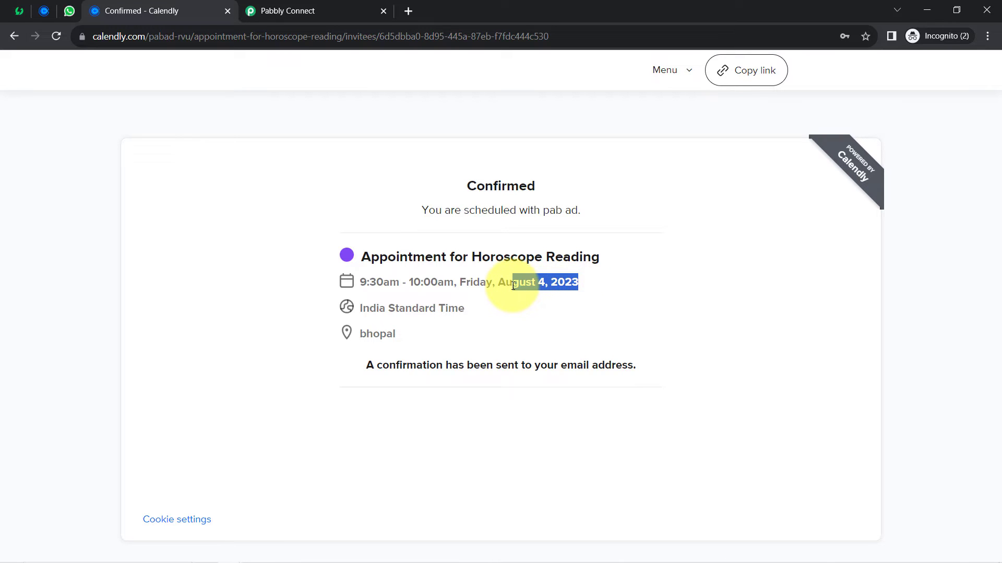
pyautogui.click(324, 11)
pyautogui.click(601, 247)
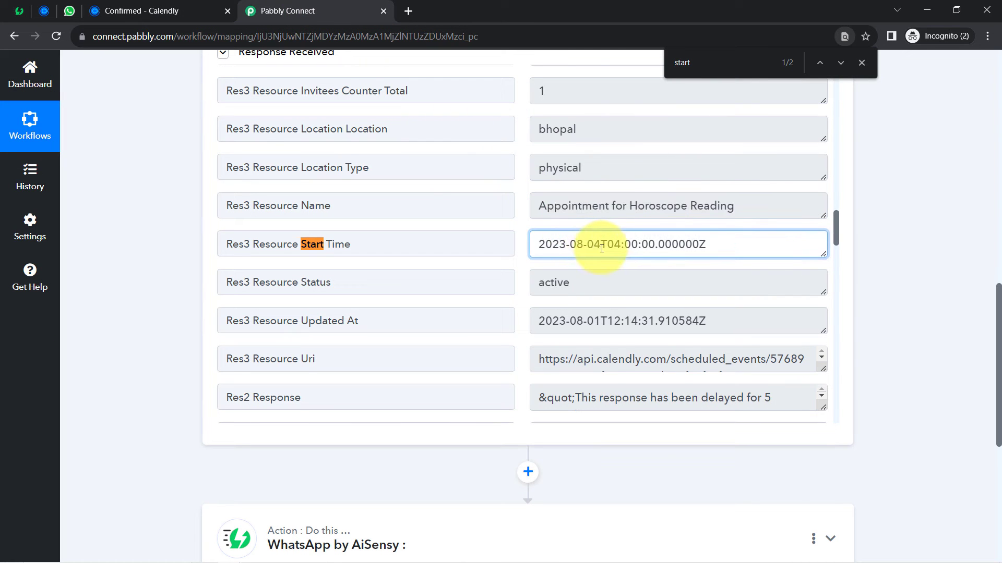
pyautogui.moveTo(601, 248); pyautogui.dragTo(532, 244)
pyautogui.rightClick(532, 245)
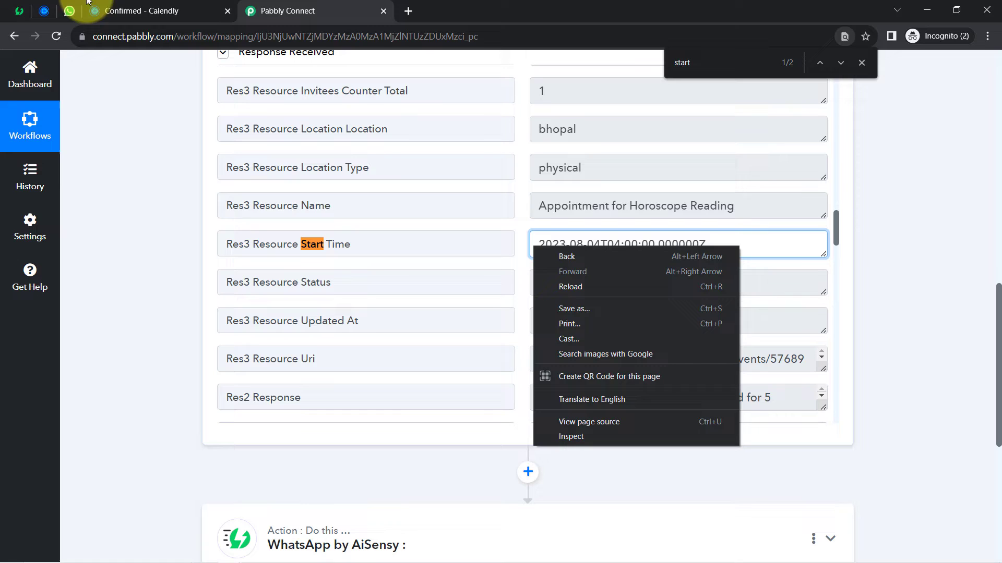
pyautogui.press('Escape')
pyautogui.click(140, 12)
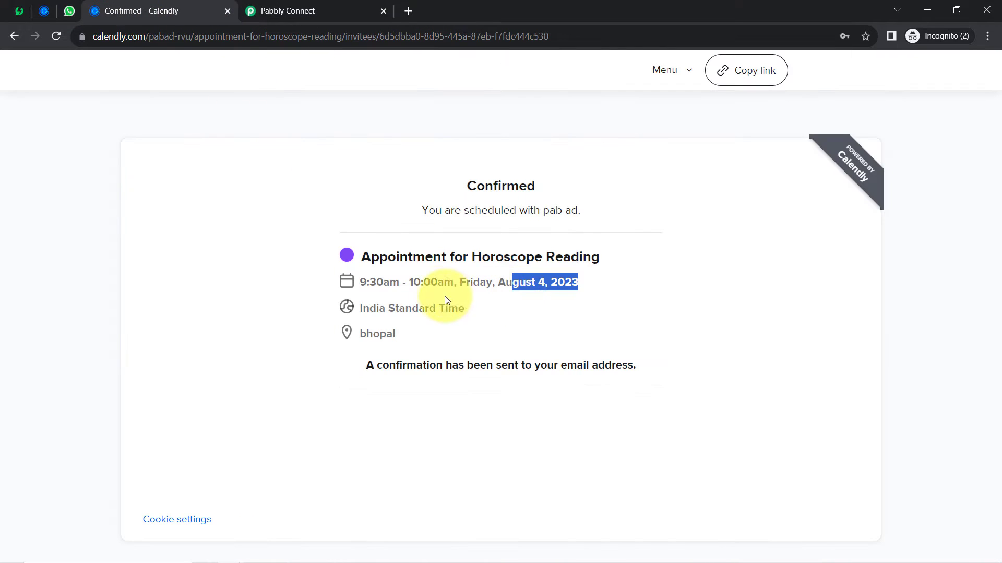
pyautogui.click(396, 282)
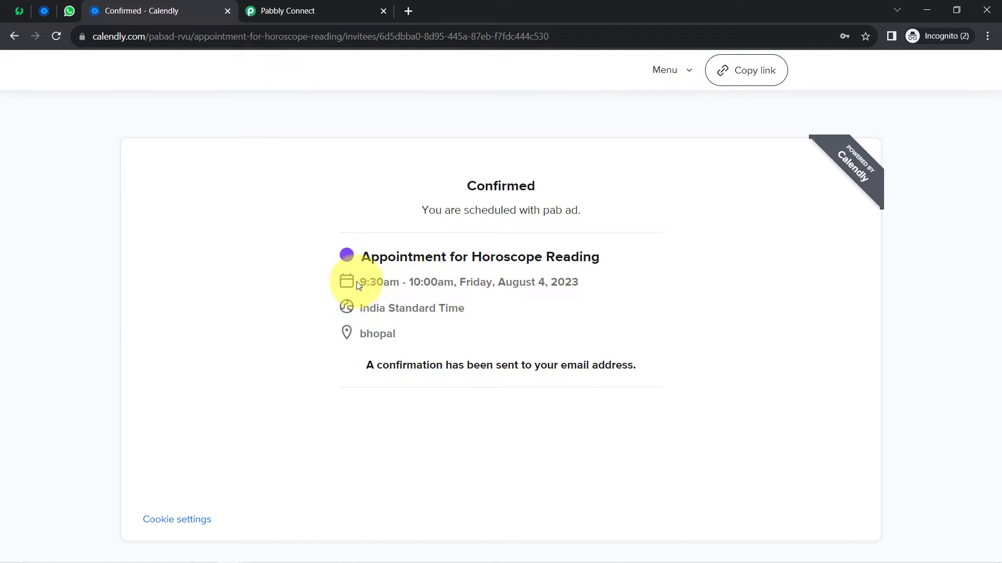
pyautogui.moveTo(358, 285); pyautogui.dragTo(395, 284)
pyautogui.click(288, 10)
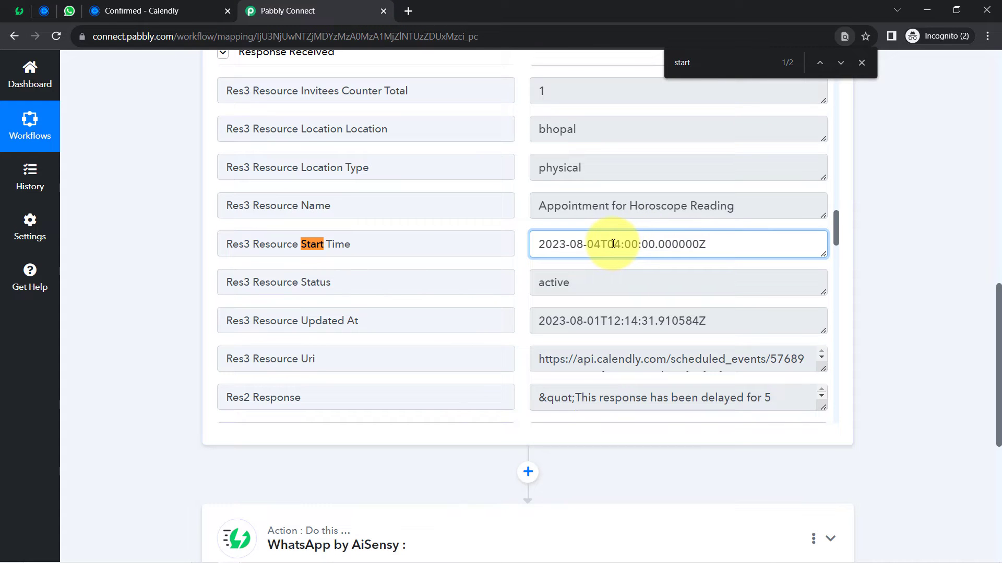
pyautogui.moveTo(608, 244); pyautogui.dragTo(645, 246)
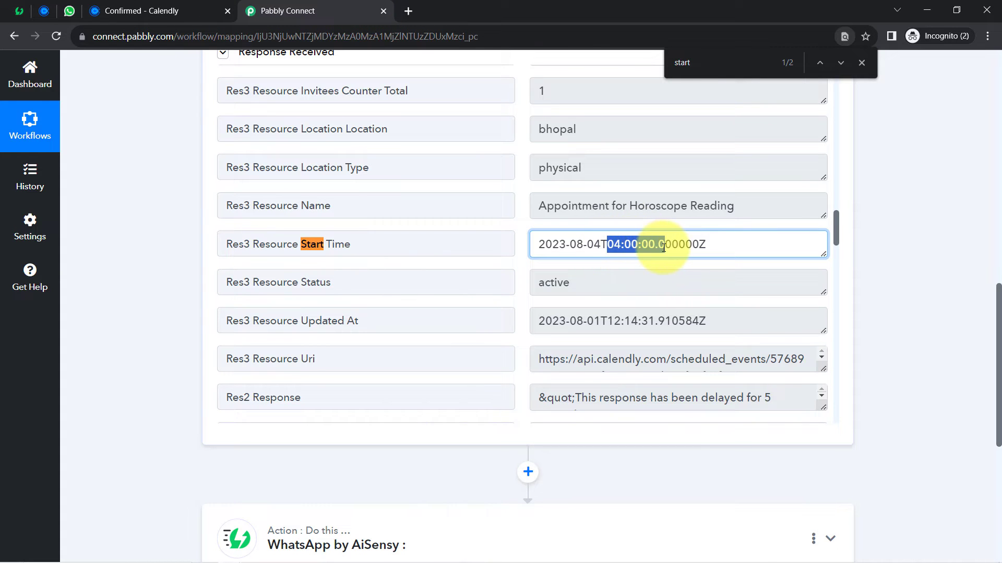
pyautogui.click(861, 62)
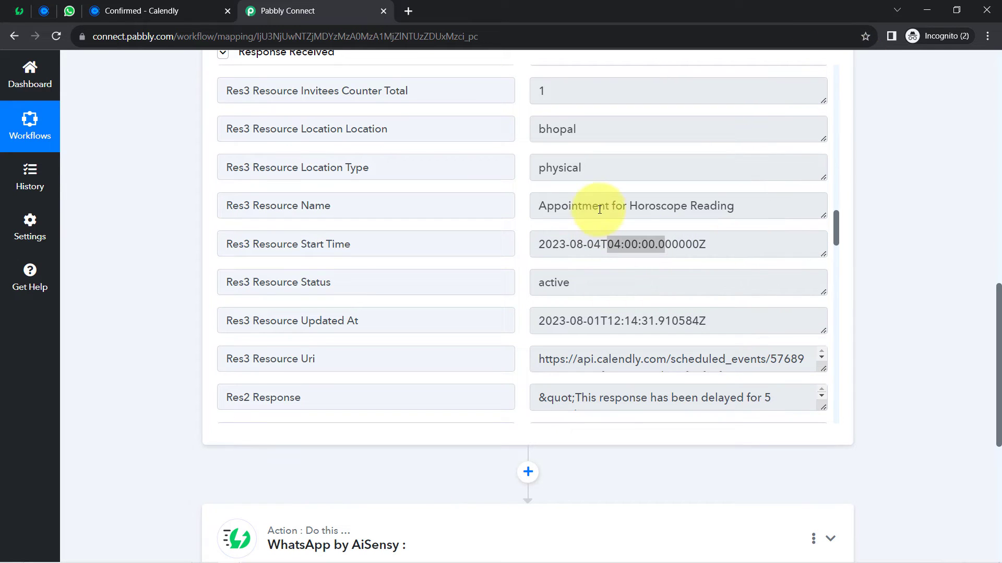
pyautogui.click(633, 237)
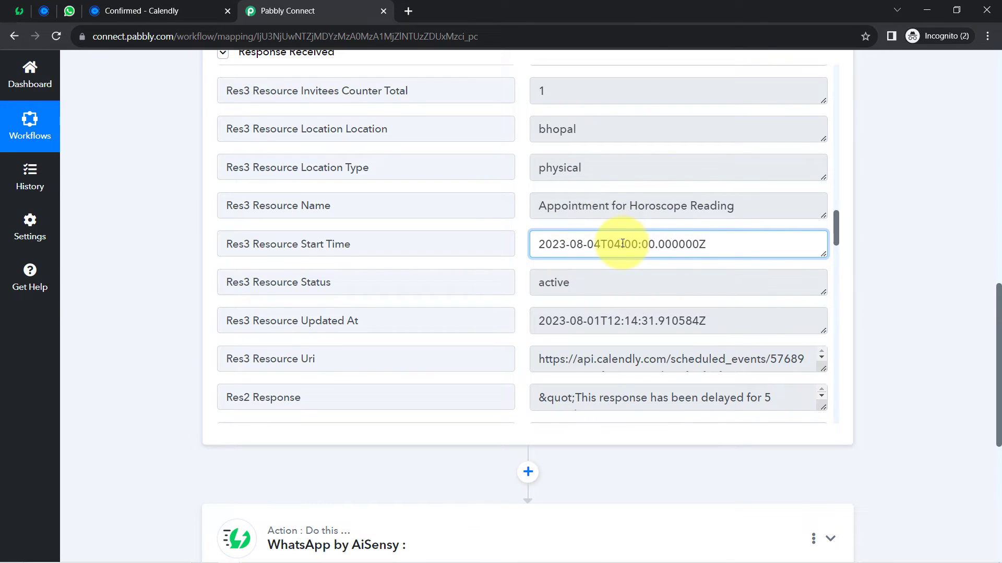
pyautogui.moveTo(609, 245); pyautogui.dragTo(659, 248)
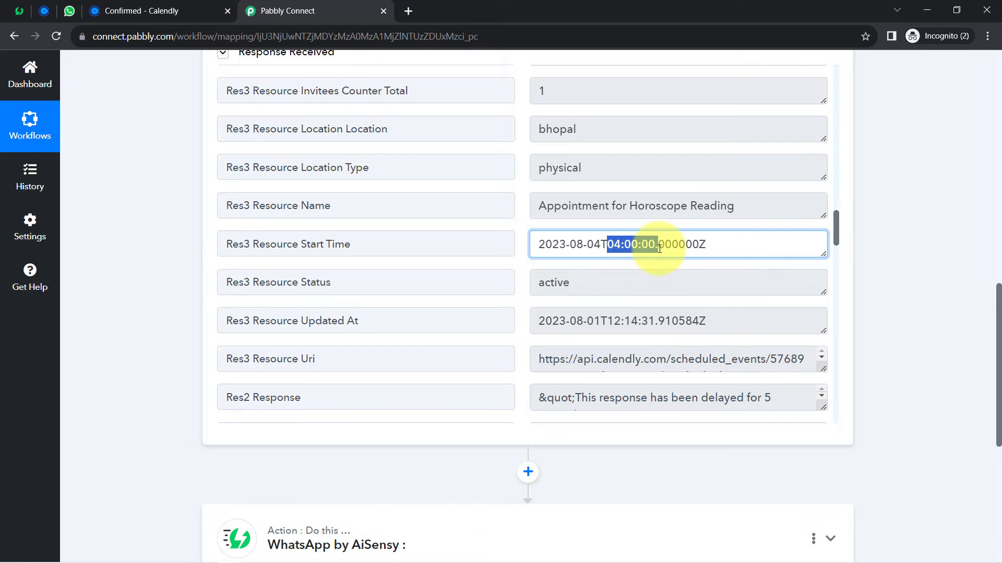
pyautogui.click(136, 11)
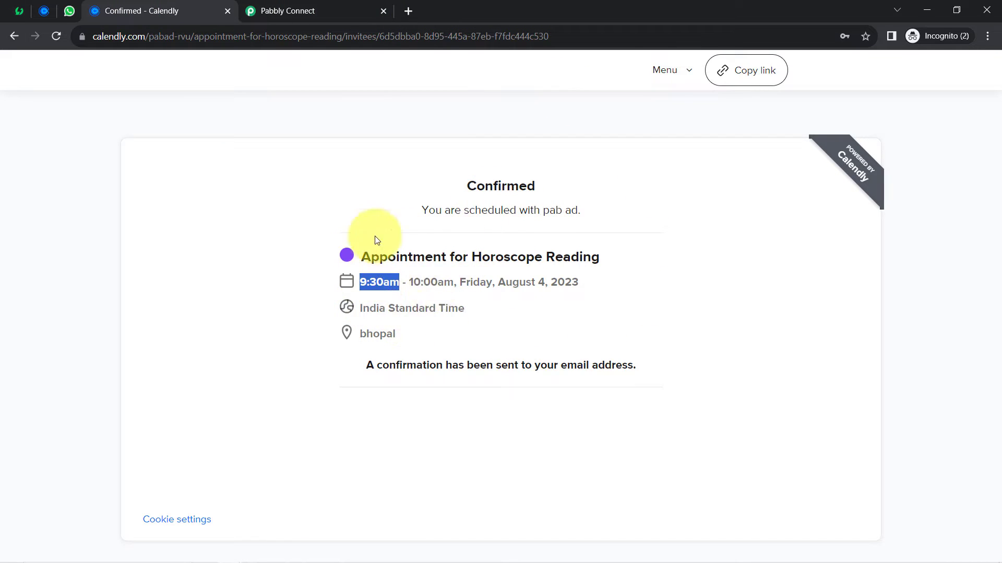
pyautogui.click(291, 8)
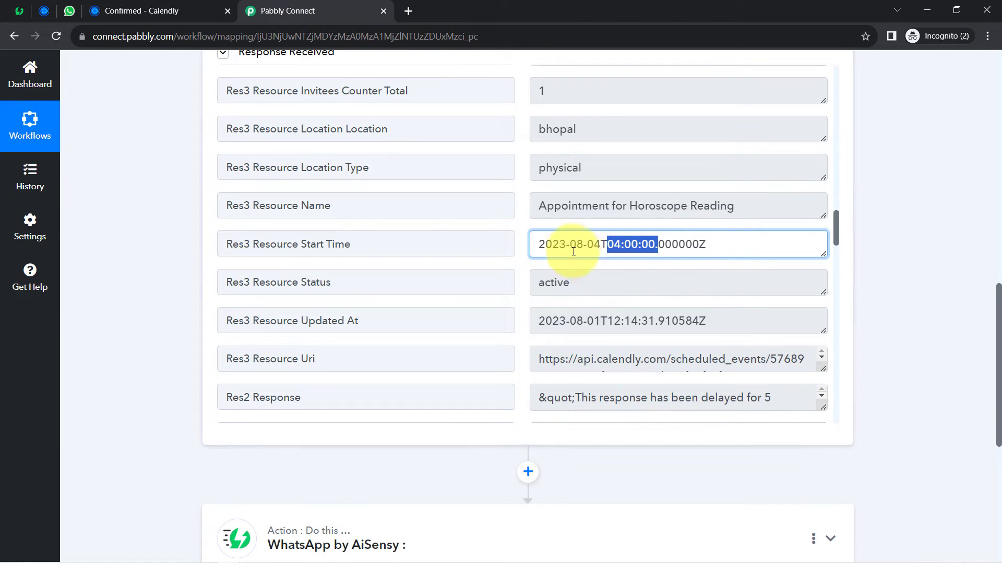
pyautogui.click(620, 251)
pyautogui.moveTo(595, 245); pyautogui.dragTo(714, 249)
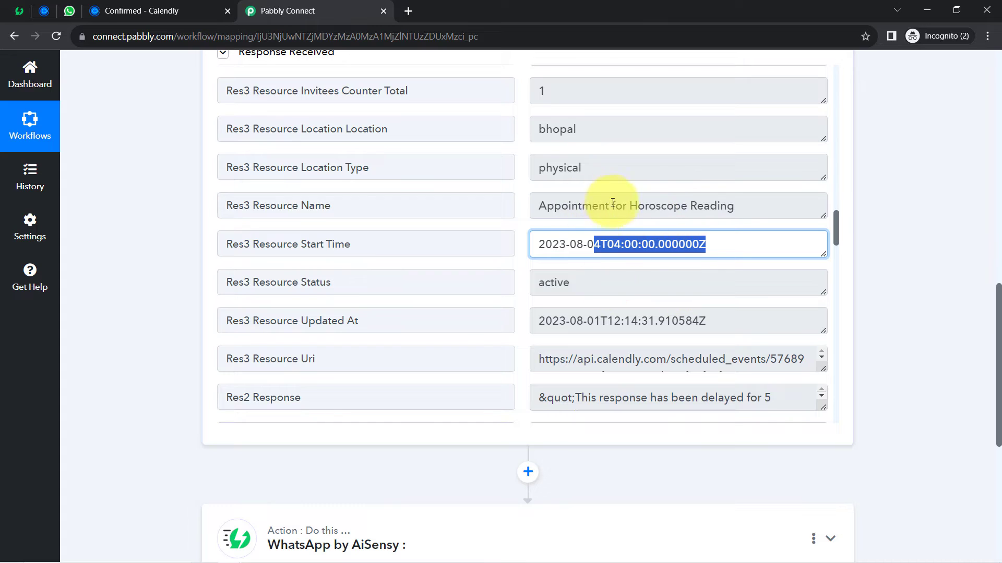
pyautogui.click(588, 239)
pyautogui.moveTo(577, 247); pyautogui.dragTo(714, 263)
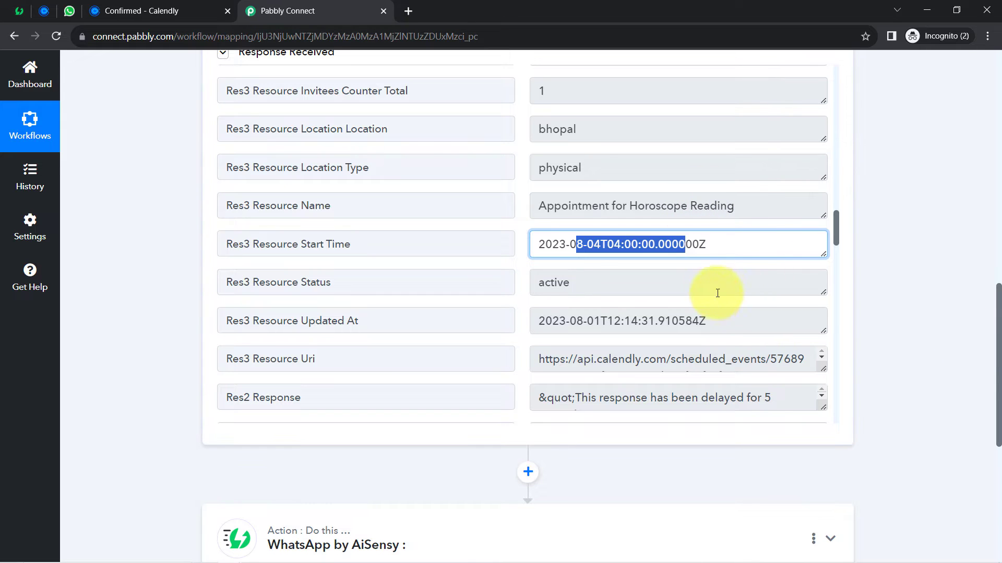
pyautogui.moveTo(836, 229); pyautogui.dragTo(824, 314)
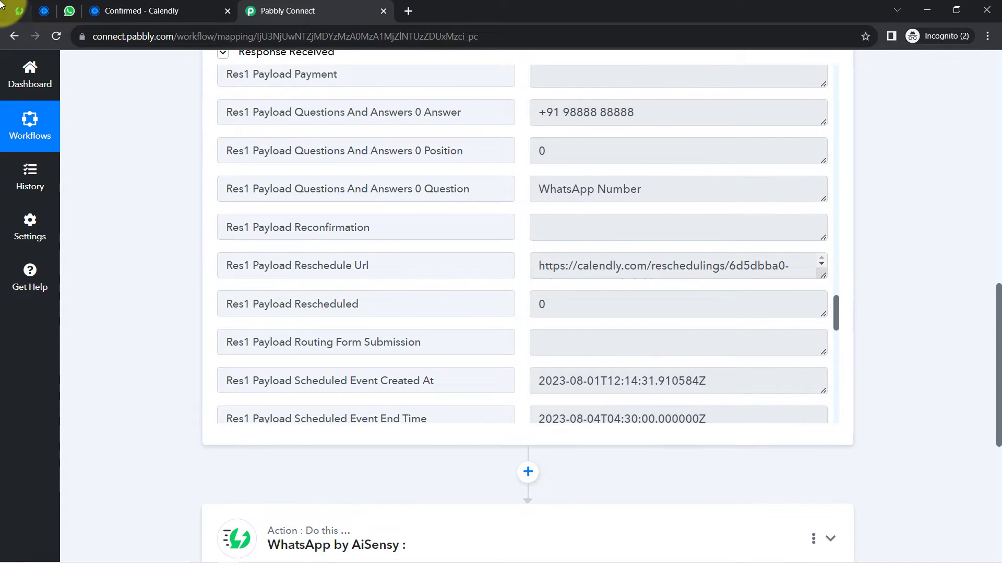
pyautogui.click(45, 10)
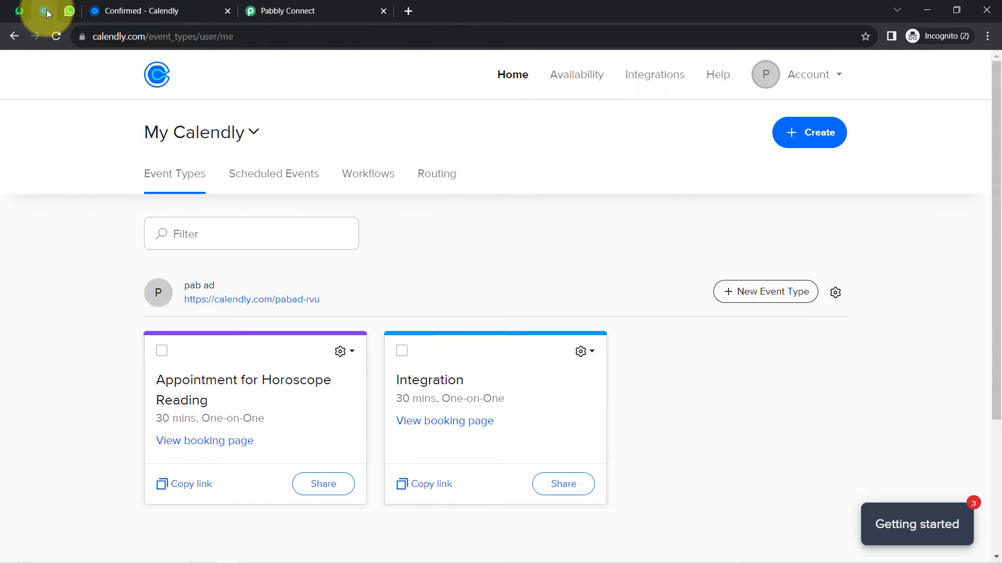
pyautogui.click(303, 6)
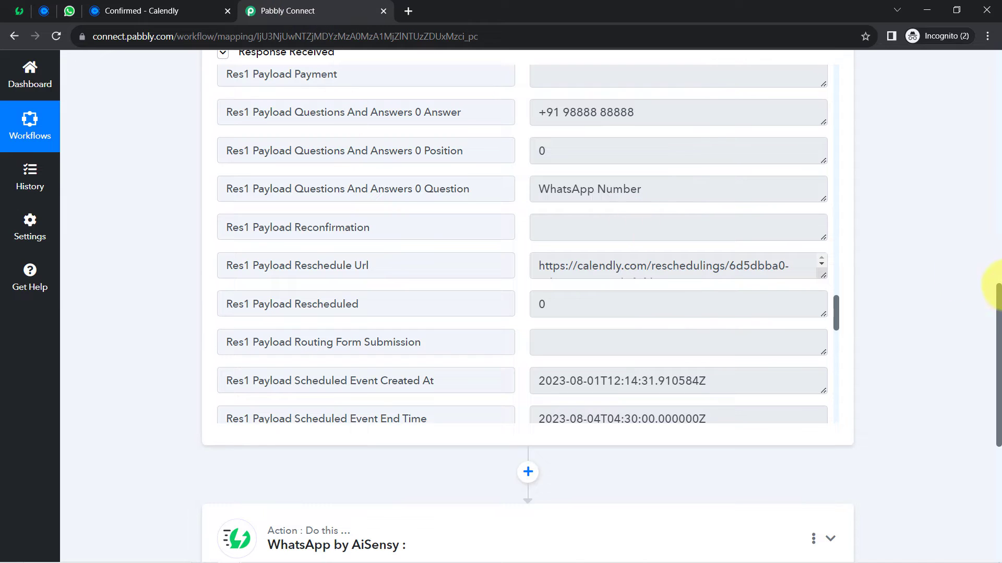
pyautogui.moveTo(999, 305); pyautogui.dragTo(979, 10)
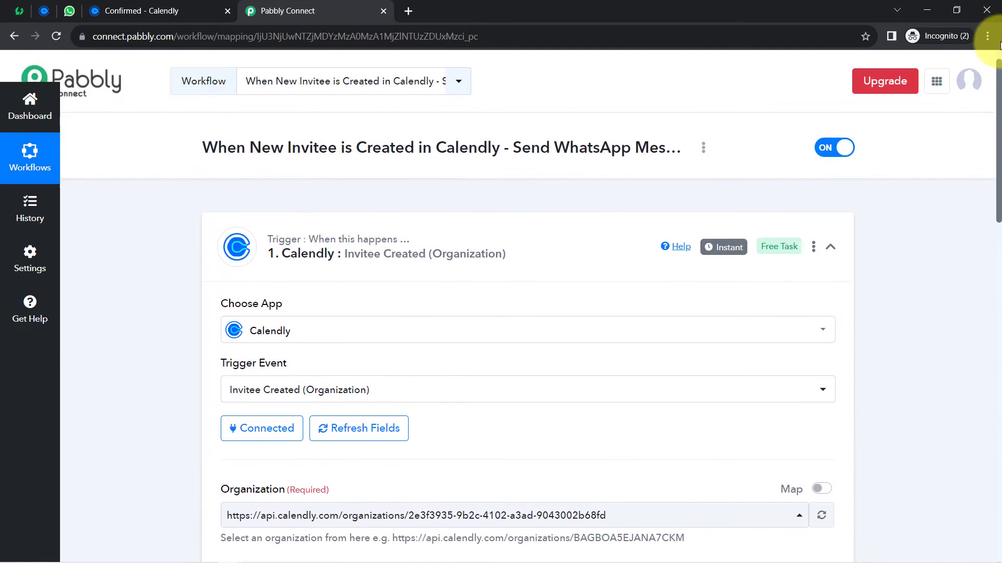
pyautogui.click(344, 254)
pyautogui.click(125, 9)
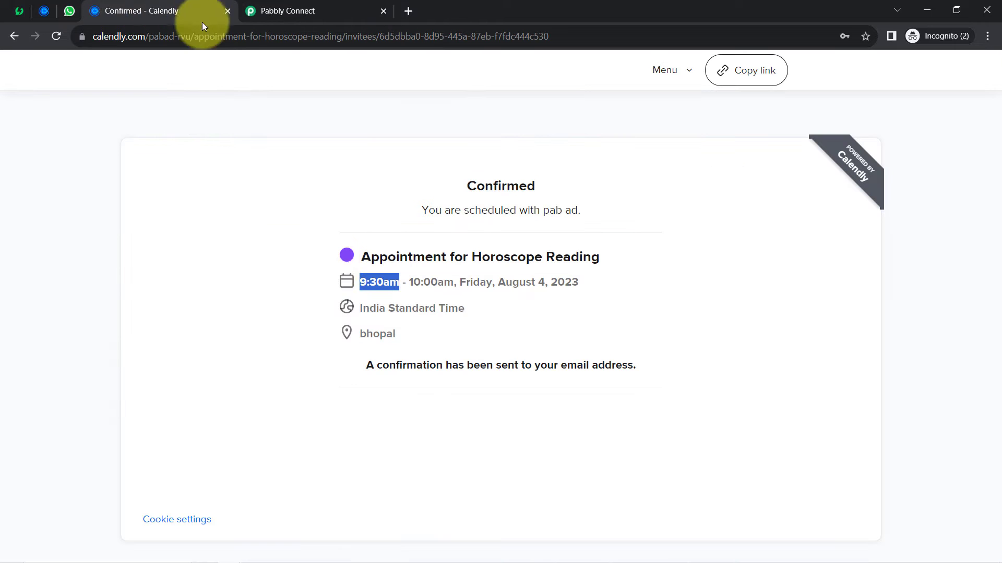
pyautogui.click(315, 11)
pyautogui.moveTo(715, 249)
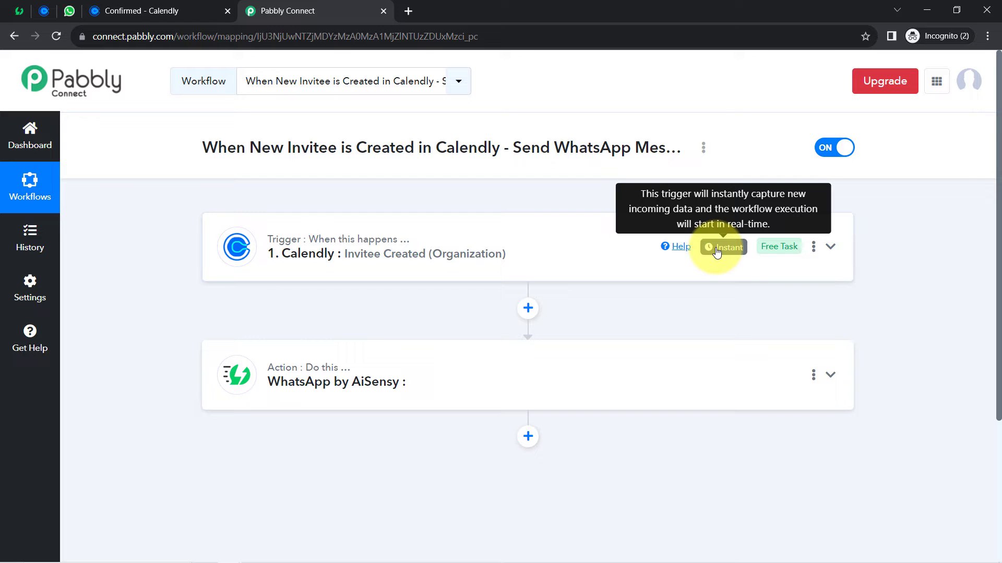
pyautogui.click(397, 272)
pyautogui.click(437, 254)
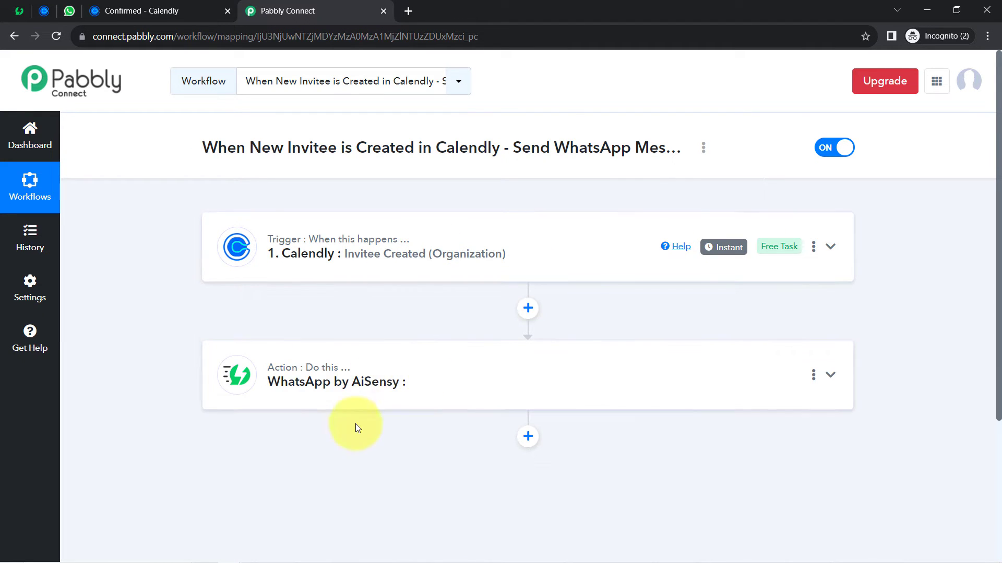
pyautogui.click(407, 261)
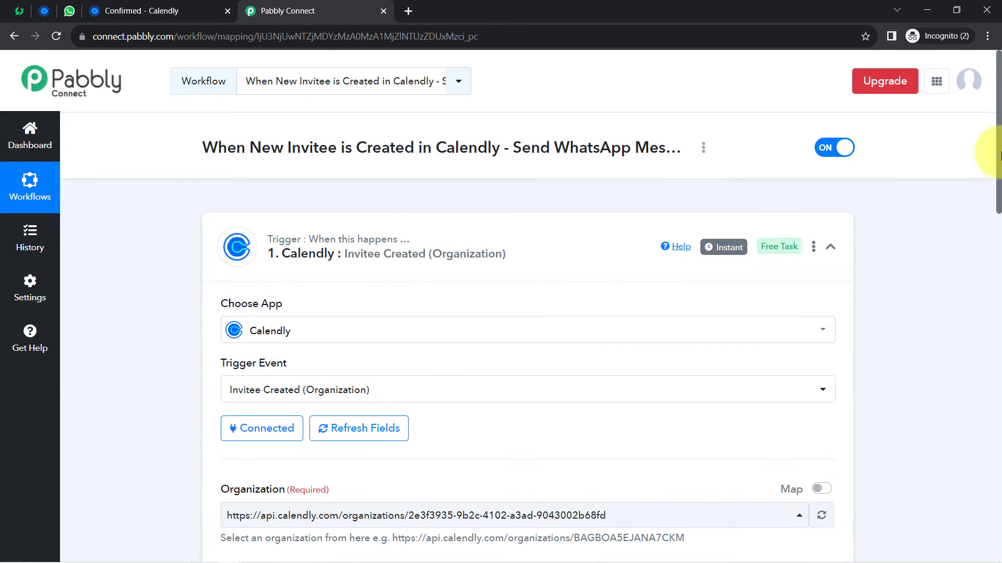
pyautogui.moveTo(997, 102); pyautogui.dragTo(959, 338)
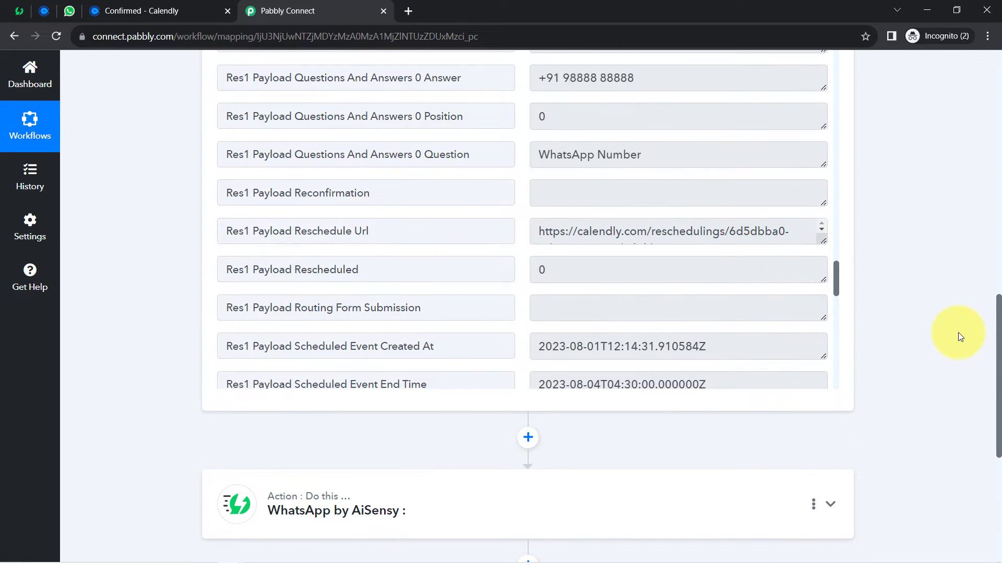
pyautogui.hotkey('ctrl', 'f')
pyautogui.write('end')
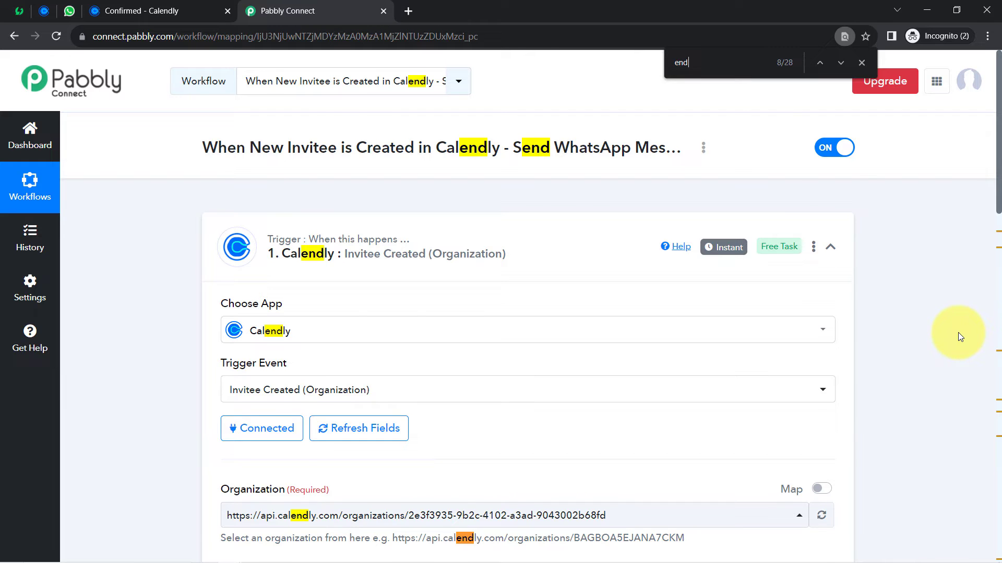
pyautogui.press('Return')
pyautogui.press('Return')
pyautogui.press('Return')
pyautogui.press('Return')
pyautogui.press('Return')
pyautogui.press('Return')
pyautogui.press('Return')
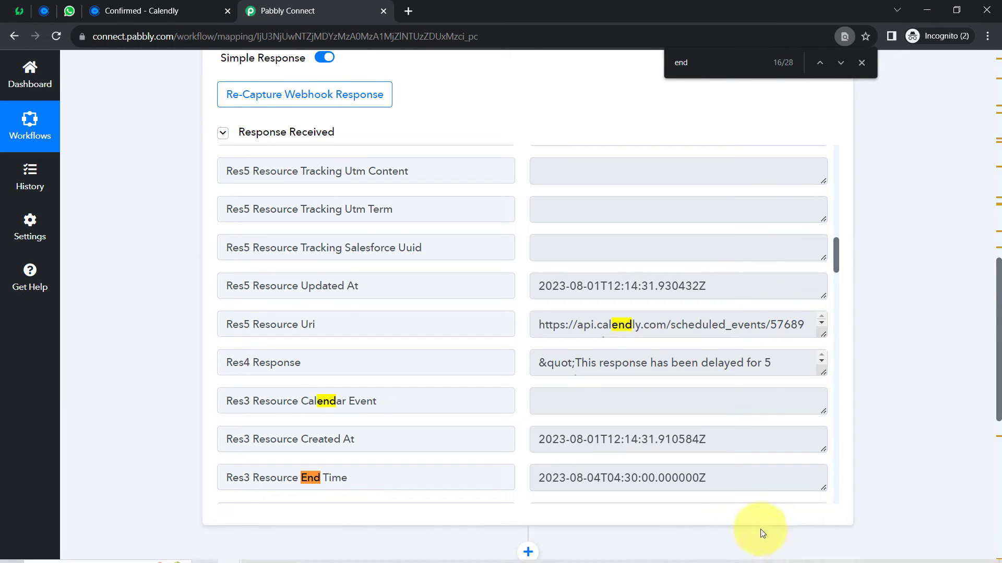
pyautogui.click(147, 11)
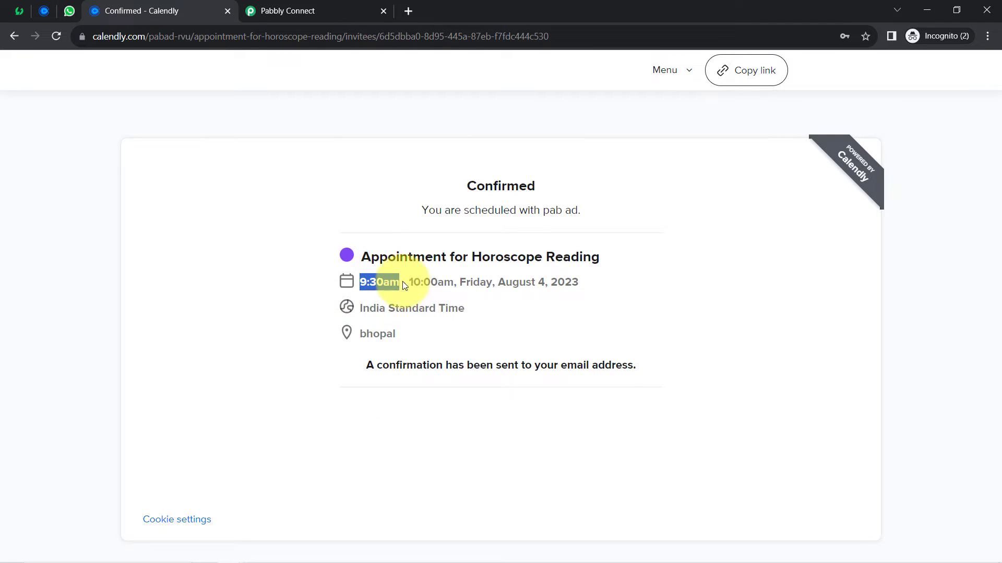
pyautogui.moveTo(415, 280); pyautogui.dragTo(457, 282)
pyautogui.click(297, 11)
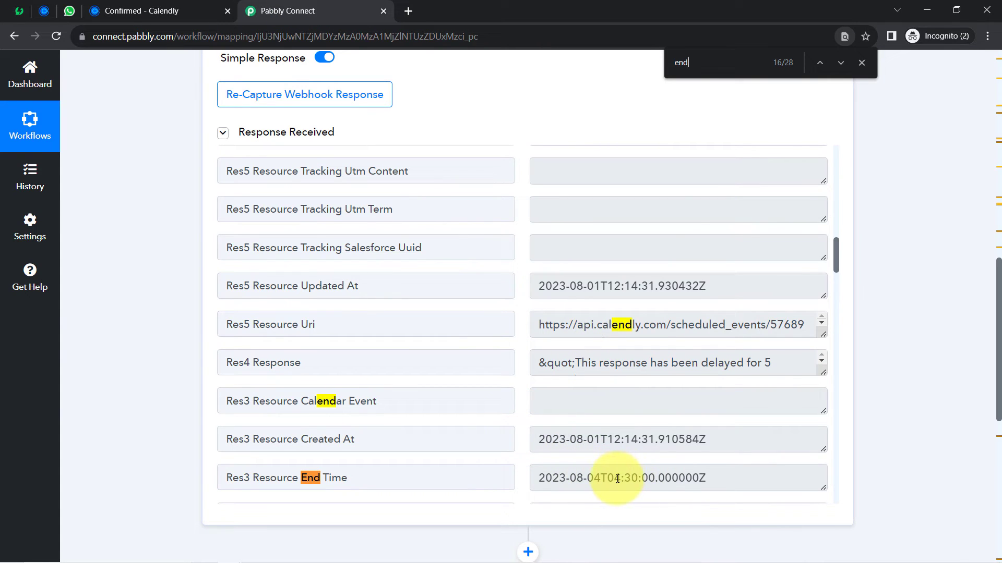
pyautogui.moveTo(617, 479); pyautogui.dragTo(657, 479)
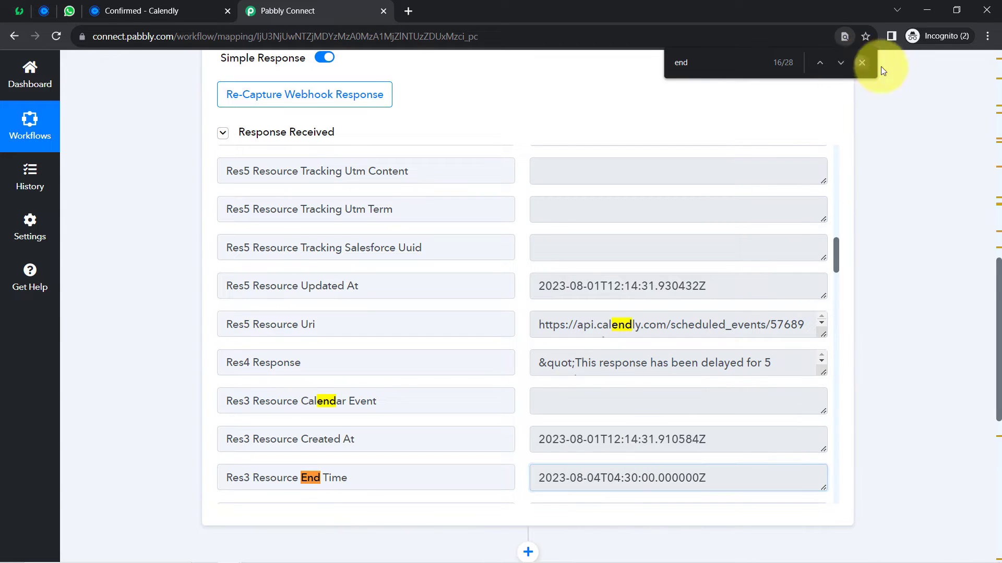
pyautogui.press('Escape')
pyautogui.moveTo(997, 273); pyautogui.dragTo(1000, 327)
pyautogui.scroll(-3, 994, 336)
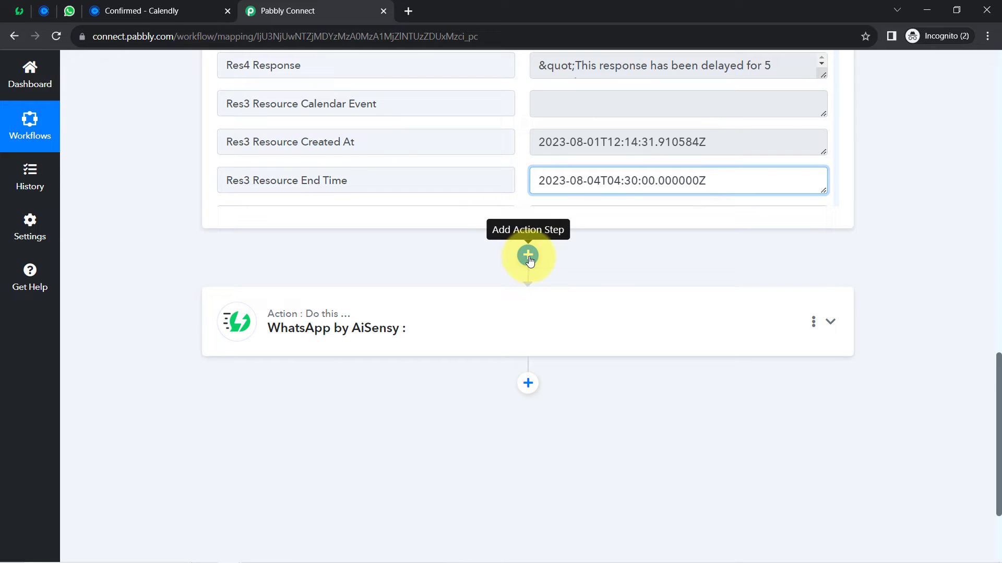
# - Search 'date', add Date/Time Formatter by Pabbly with Format Date with Time Zone, and connect it
pyautogui.click(528, 256)
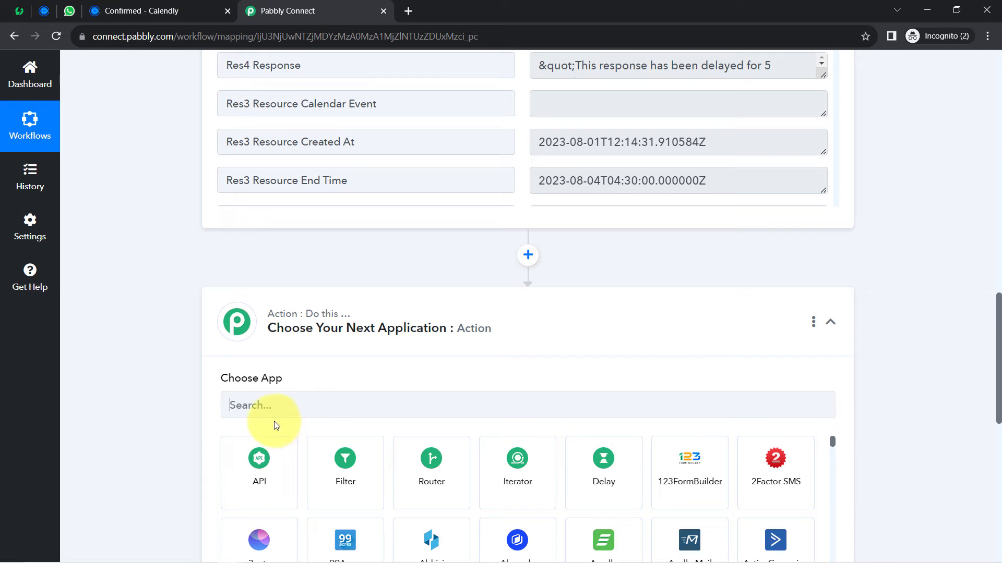
pyautogui.click(268, 406)
pyautogui.write('dat')
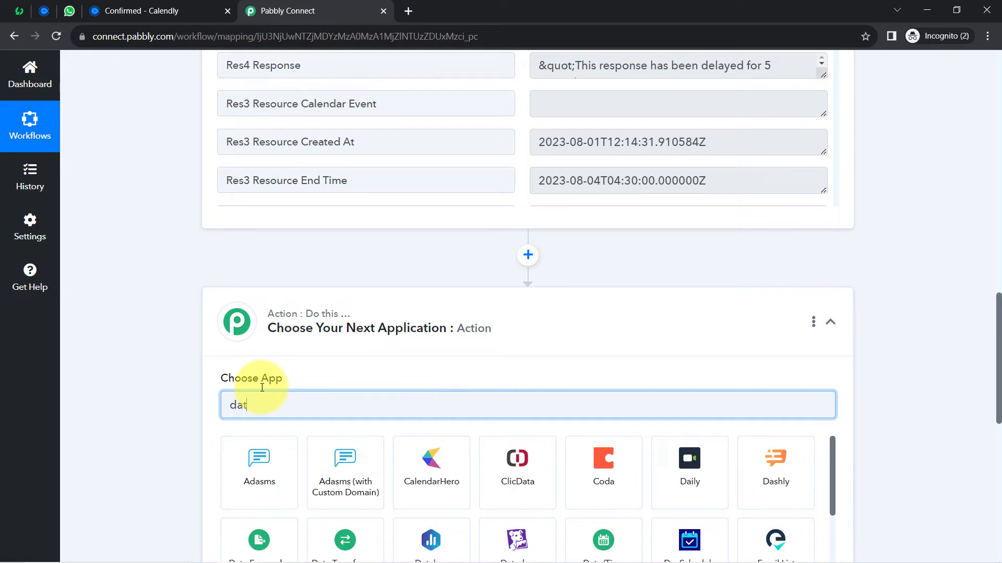
pyautogui.write('e')
pyautogui.click(255, 461)
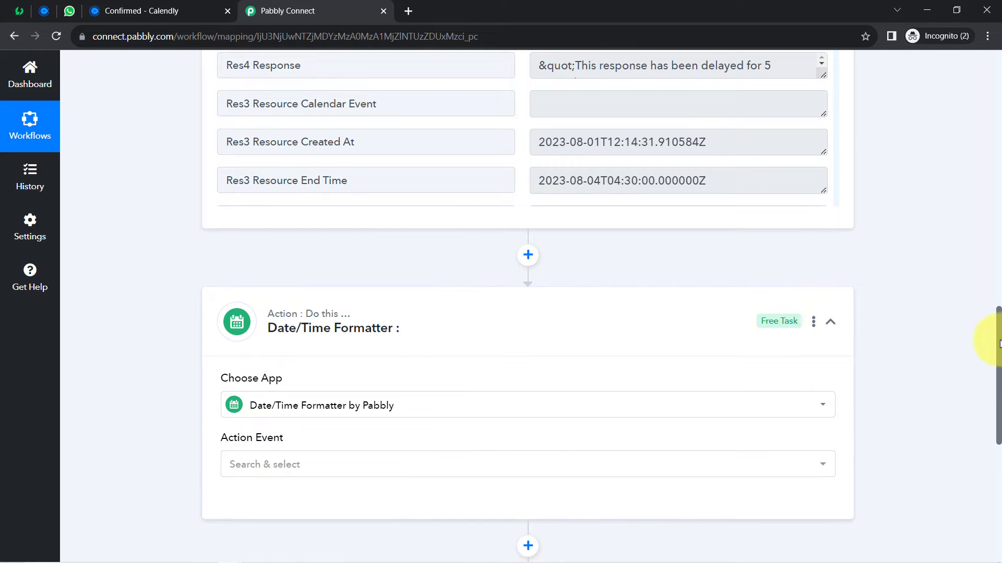
pyautogui.moveTo(998, 337); pyautogui.dragTo(966, 391)
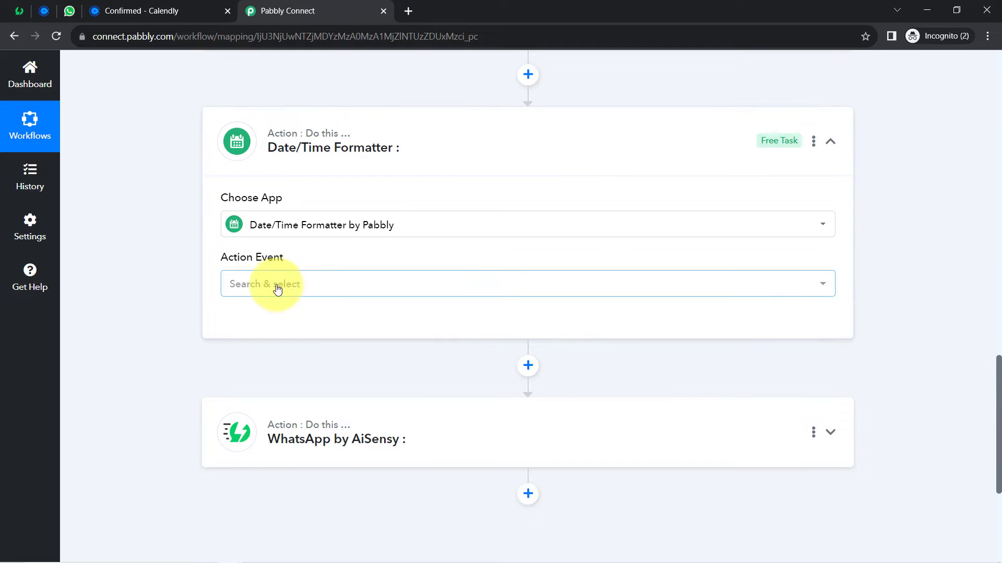
pyautogui.click(271, 286)
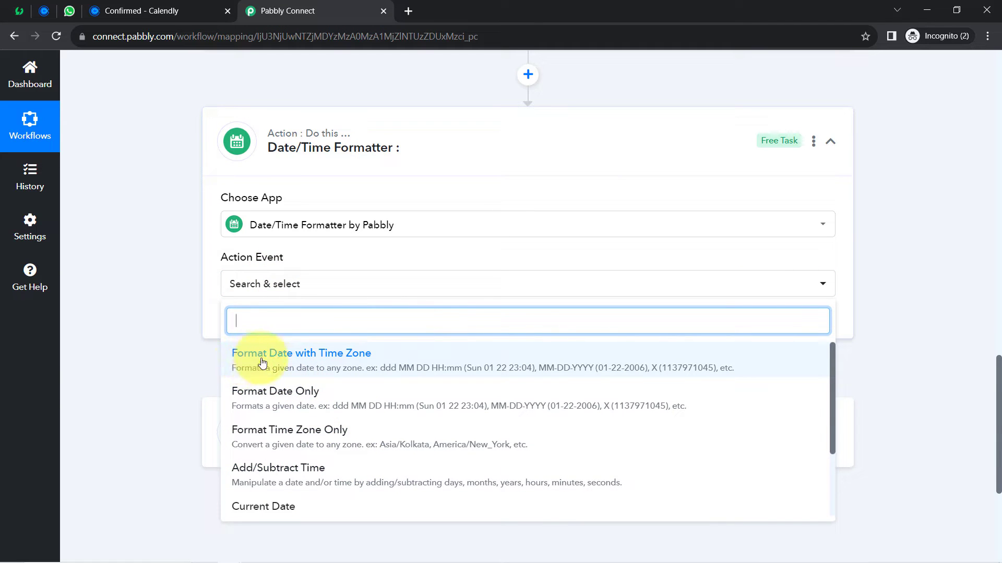
pyautogui.click(313, 362)
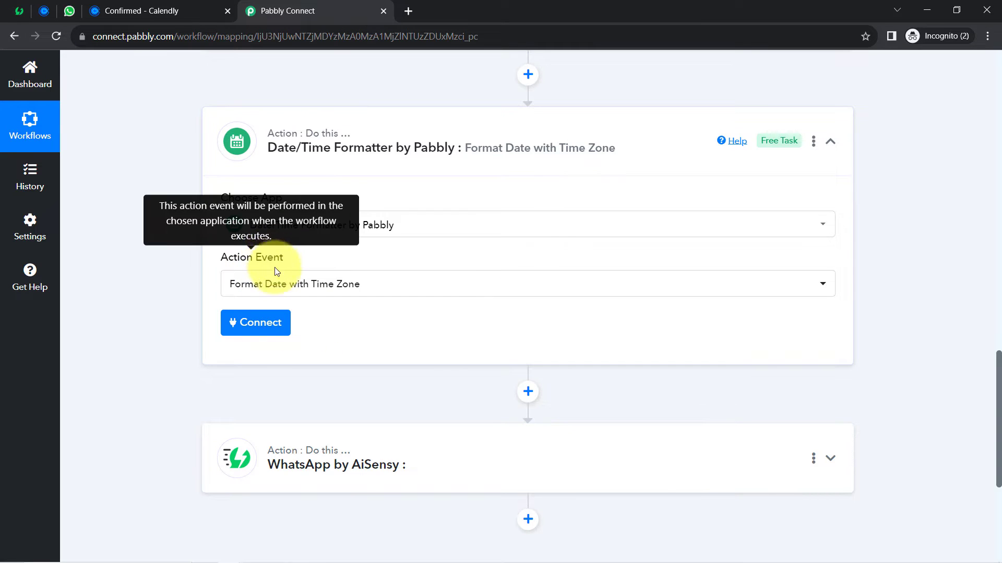
pyautogui.click(250, 326)
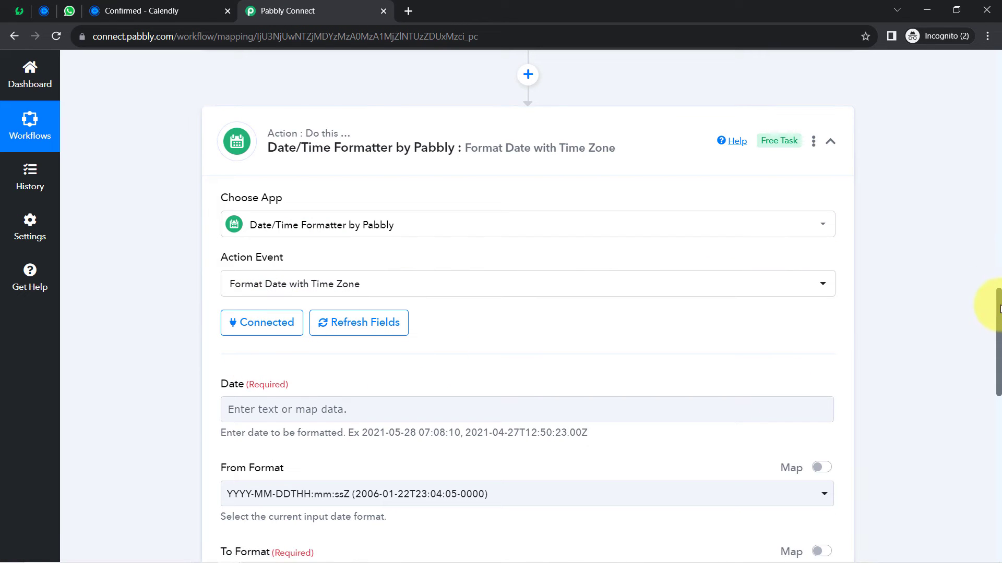
# - Open the Date field's data picker and browse the Calendly trigger's captured fields
pyautogui.moveTo(999, 311); pyautogui.dragTo(996, 349)
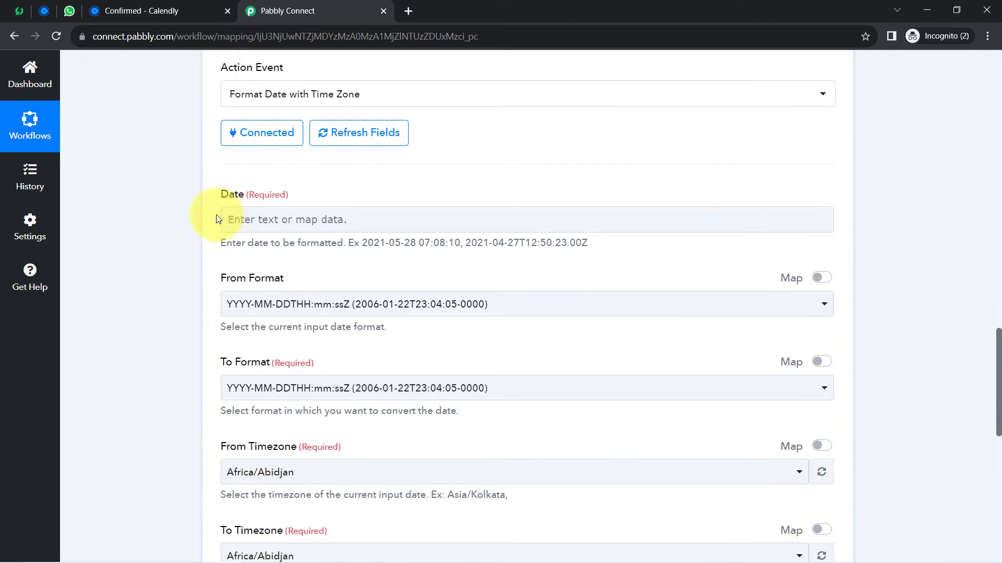
pyautogui.click(256, 221)
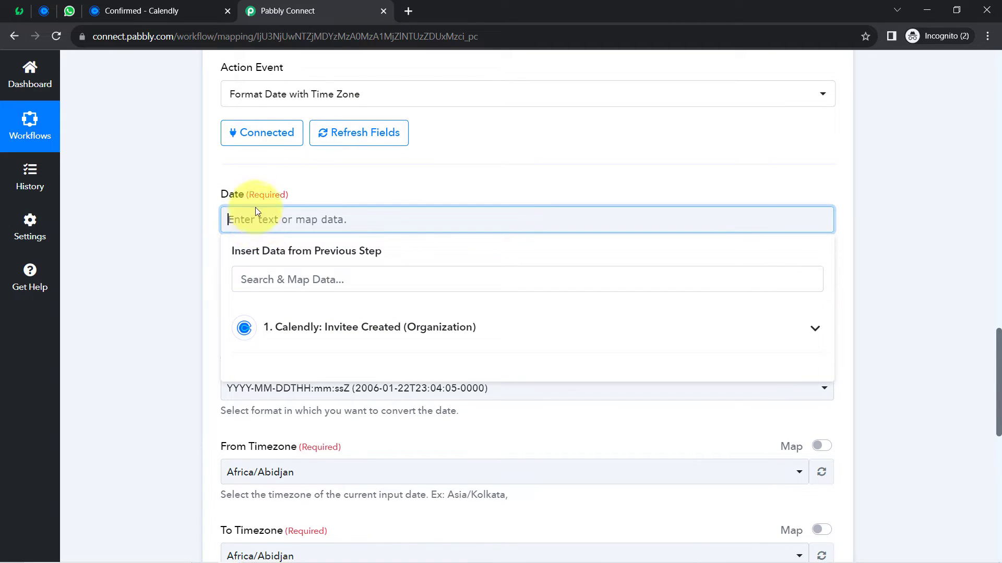
pyautogui.click(329, 332)
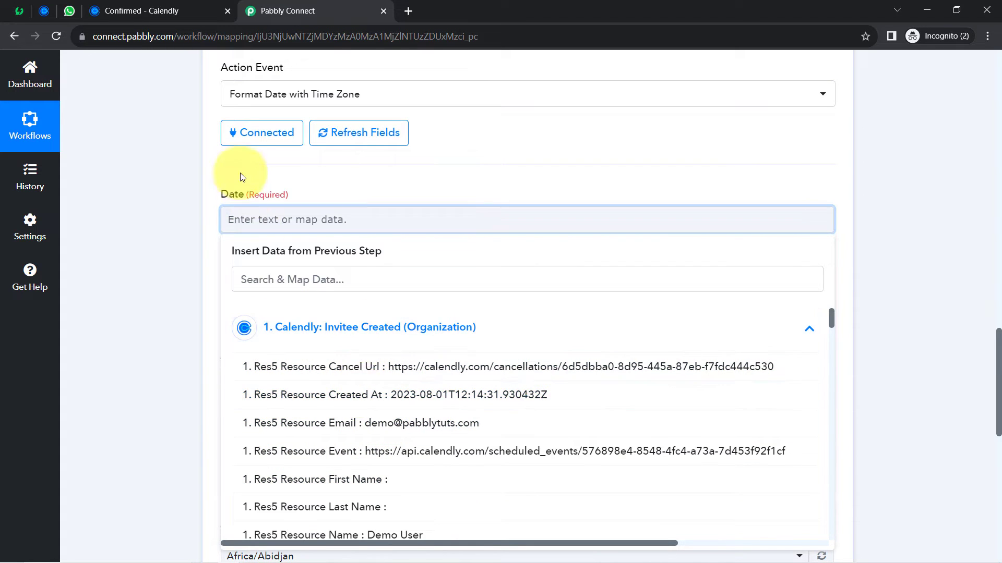
pyautogui.click(192, 195)
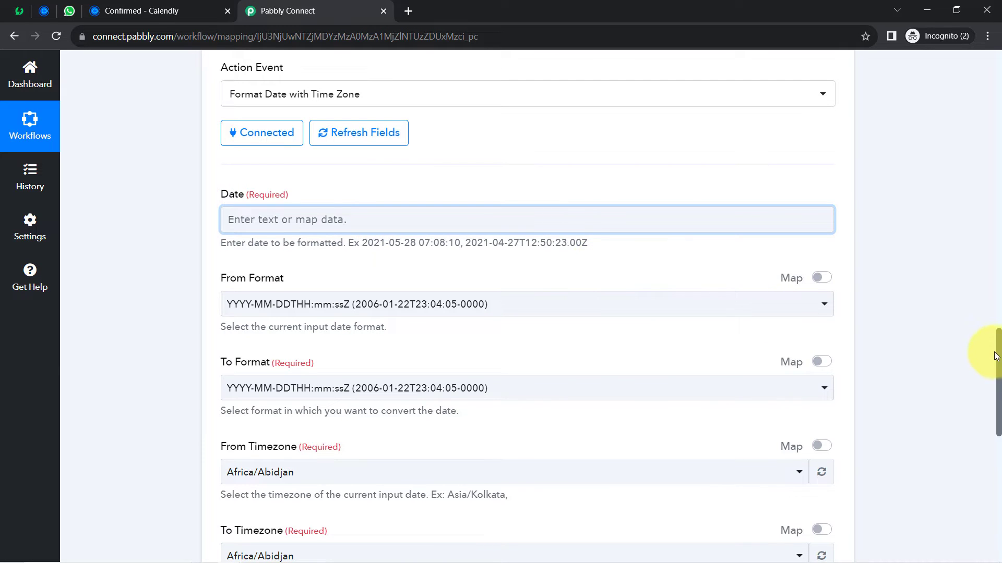
pyautogui.scroll(10, 979, 268)
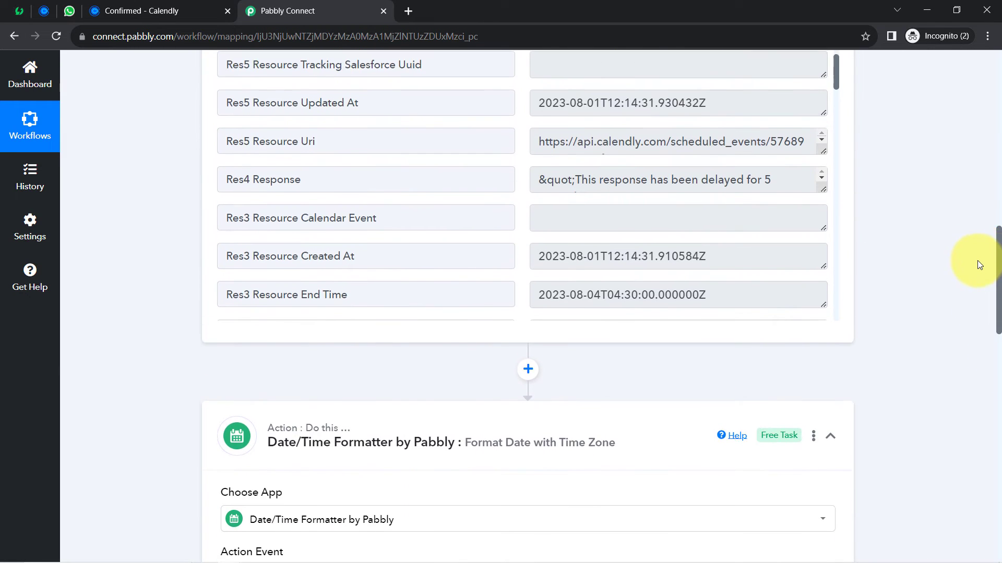
pyautogui.scroll(-5, 978, 282)
pyautogui.scroll(-5, 975, 318)
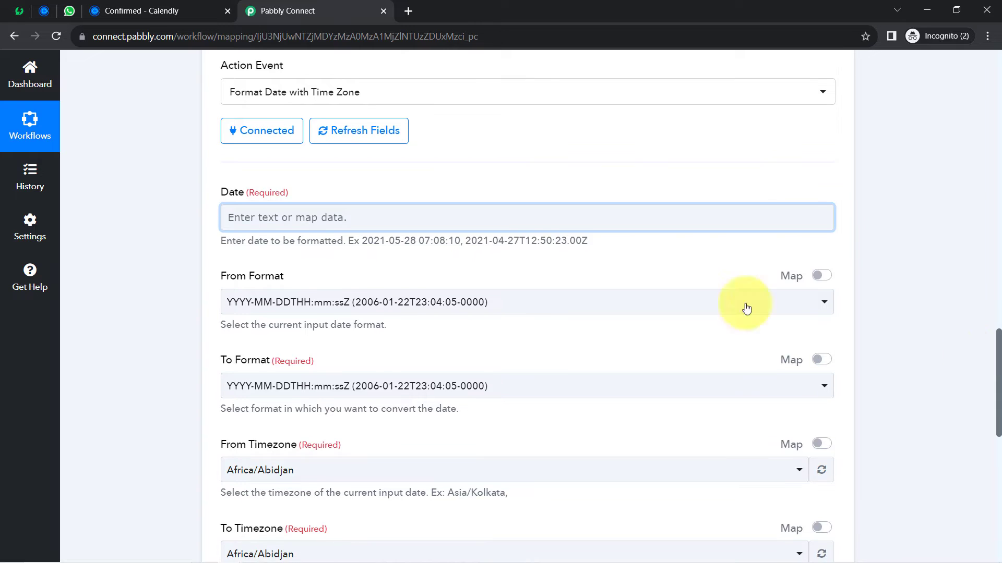
# - Search 'start' and map Res3 Resource Start Time (2023-08-04T04:00:00.000000Z) into the Date field
pyautogui.click(300, 229)
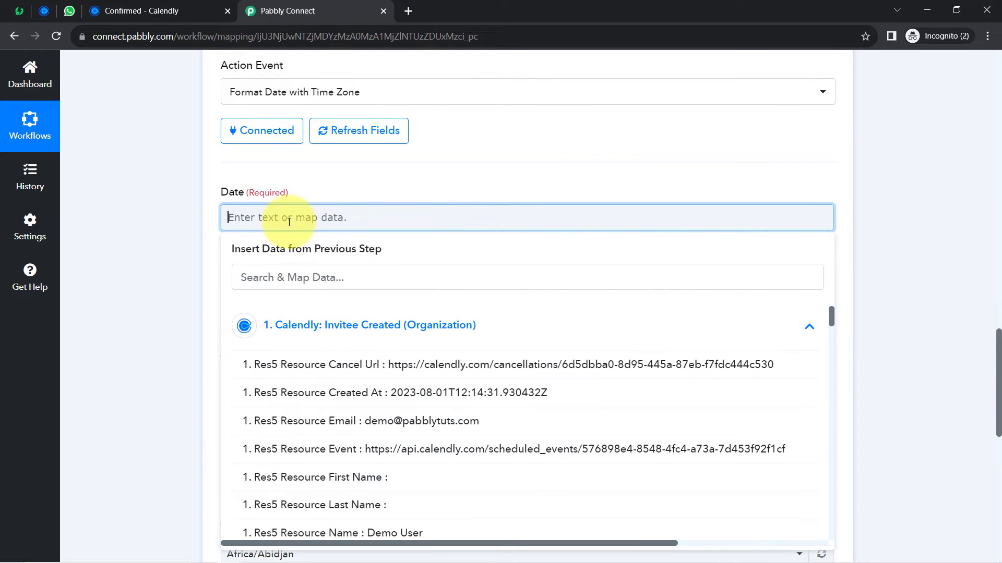
pyautogui.click(283, 288)
pyautogui.write('star')
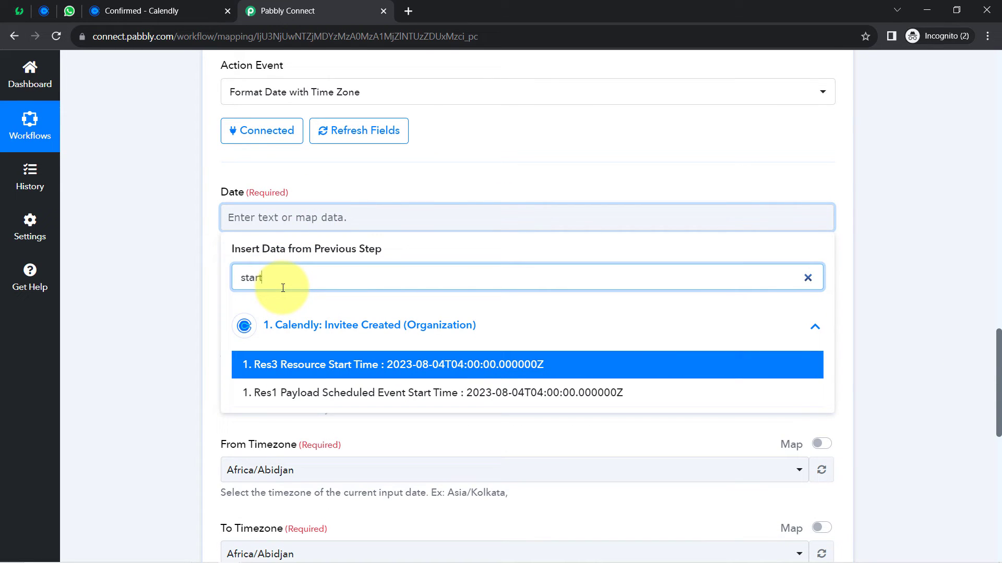
pyautogui.write('t')
pyautogui.click(330, 365)
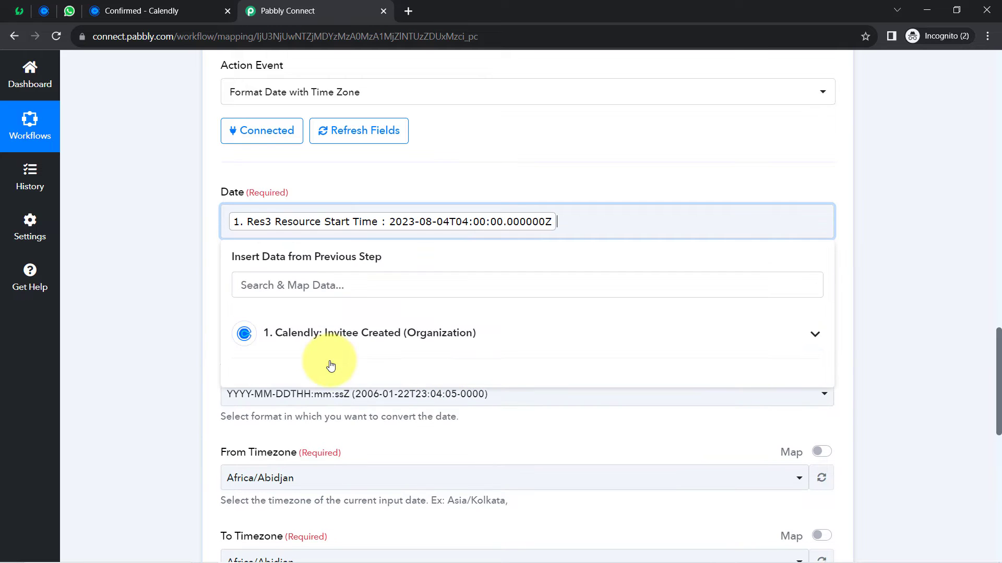
pyautogui.click(195, 240)
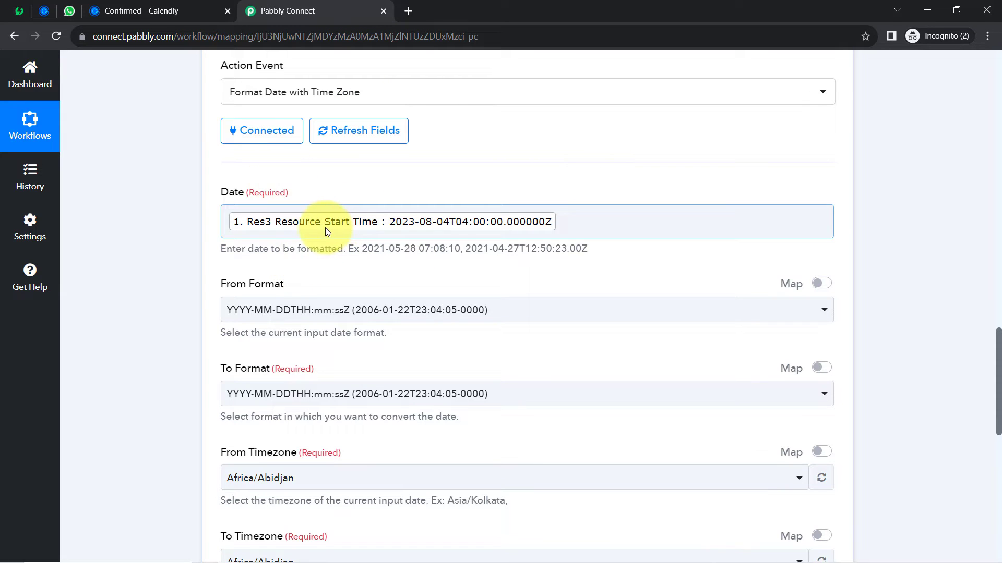
pyautogui.click(39, 7)
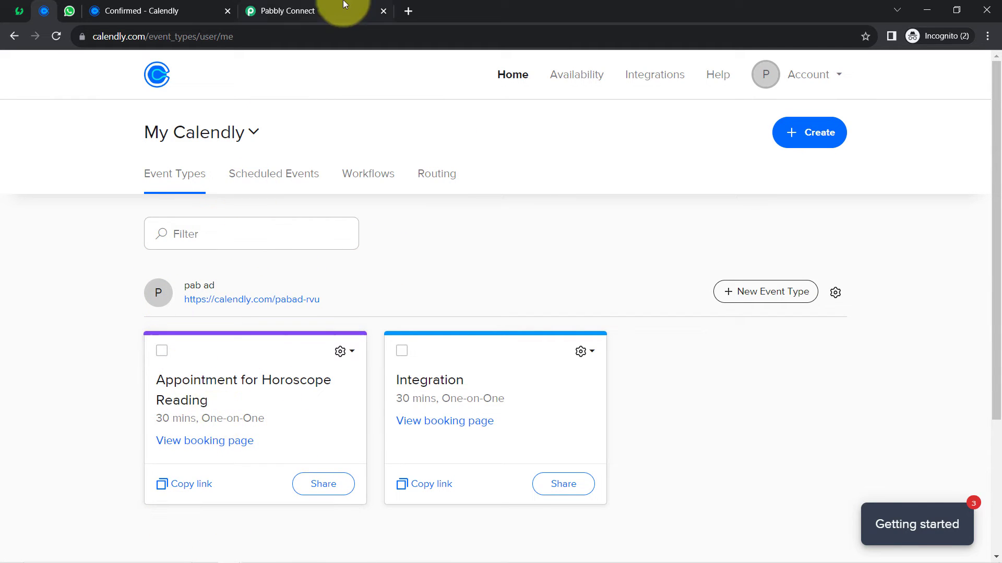
pyautogui.click(326, 6)
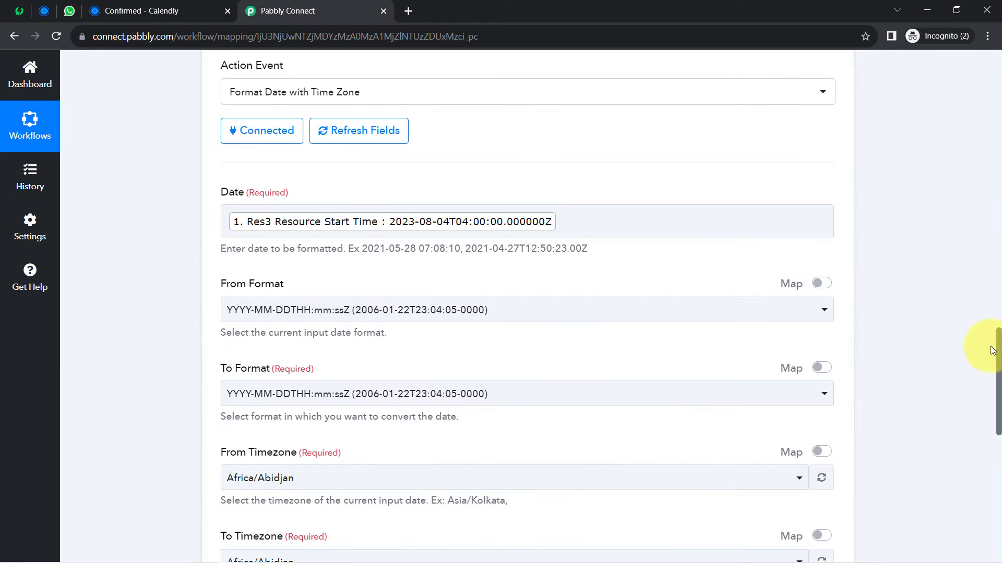
pyautogui.scroll(12, 982, 261)
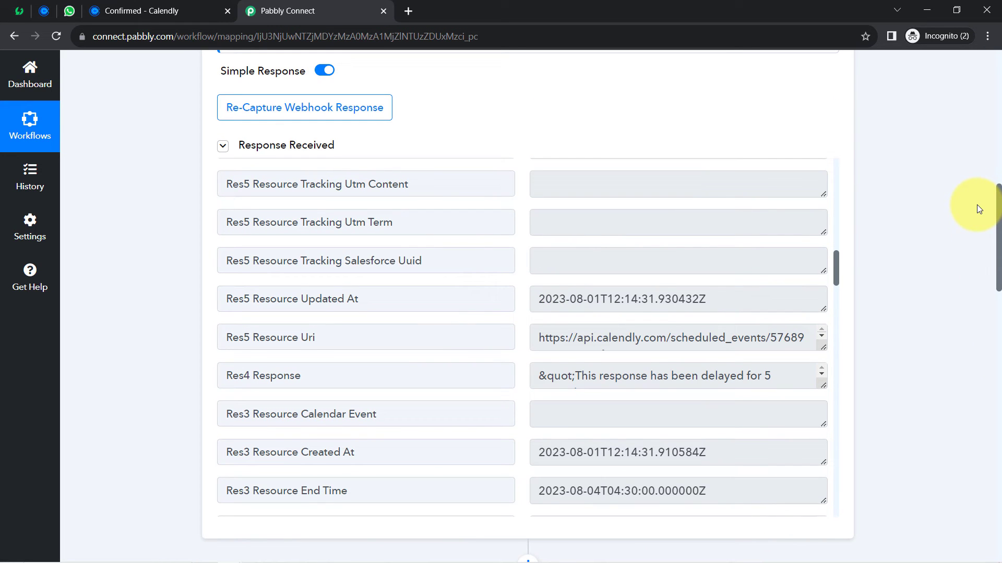
pyautogui.scroll(-8, 979, 209)
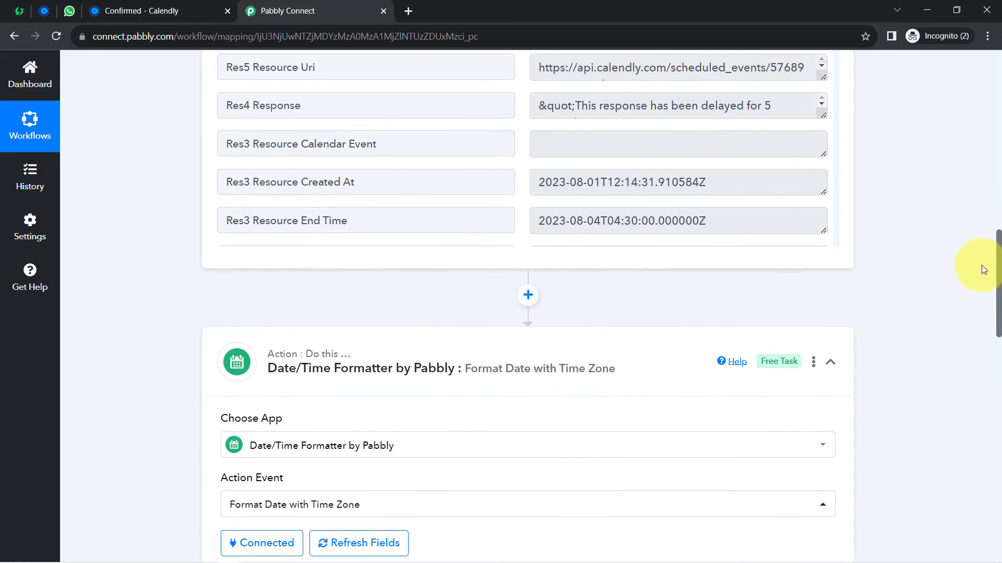
pyautogui.scroll(-7, 993, 301)
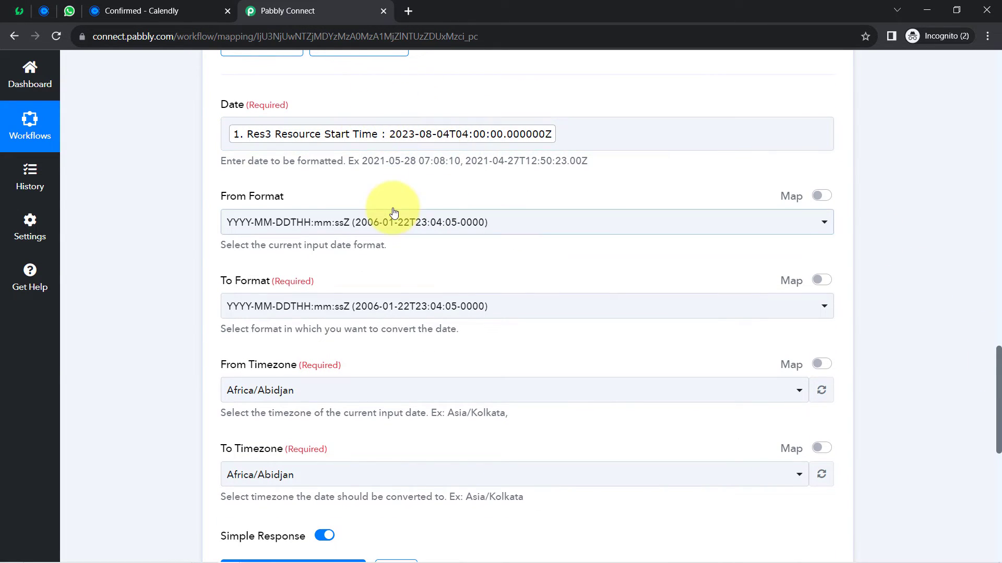
pyautogui.click(420, 119)
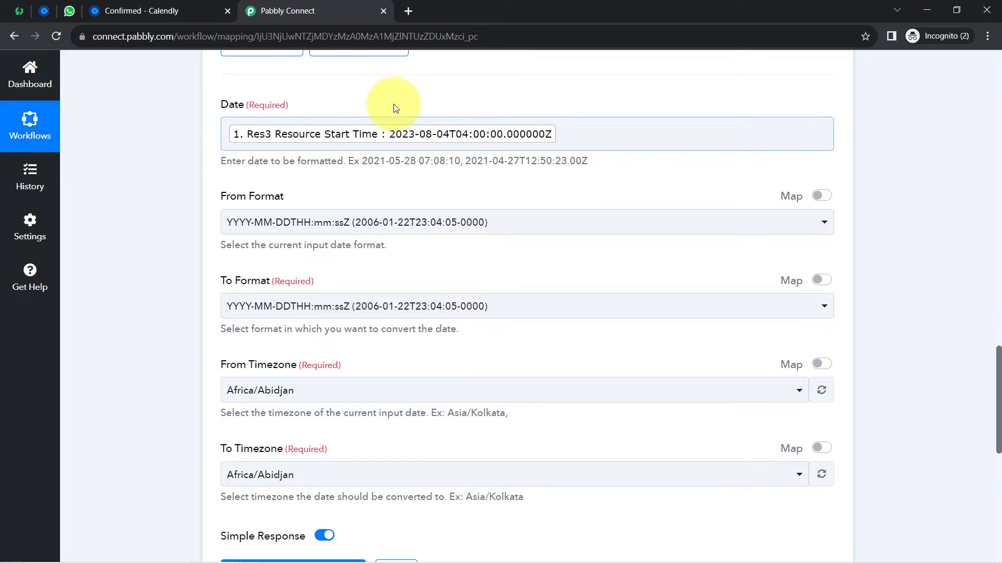
pyautogui.click(445, 63)
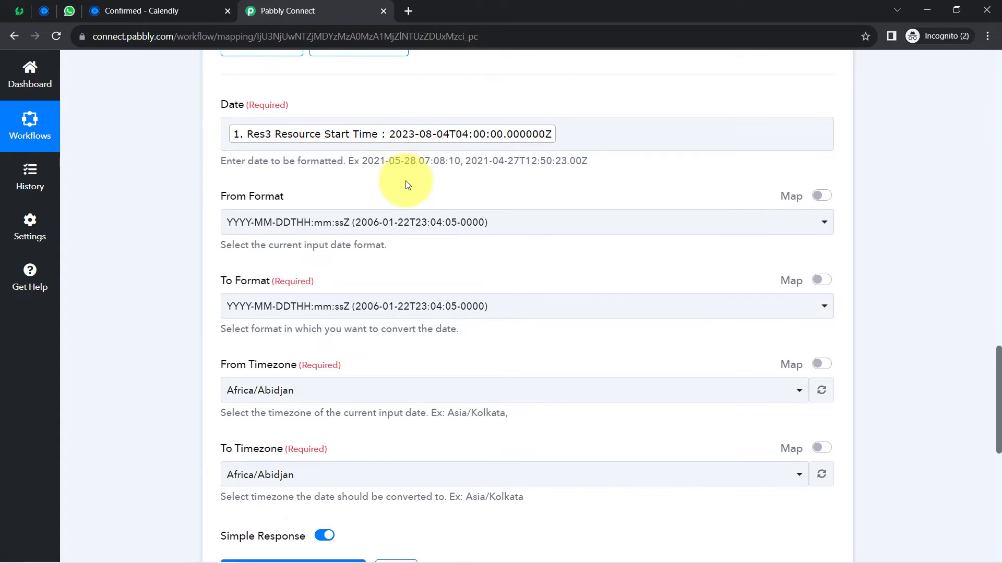
pyautogui.click(380, 138)
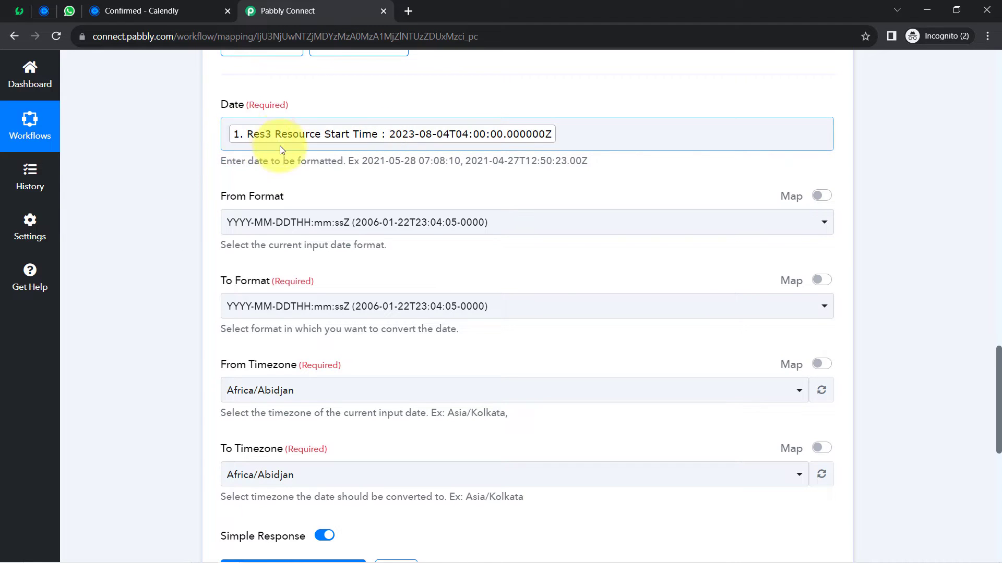
pyautogui.moveTo(226, 198); pyautogui.dragTo(291, 204)
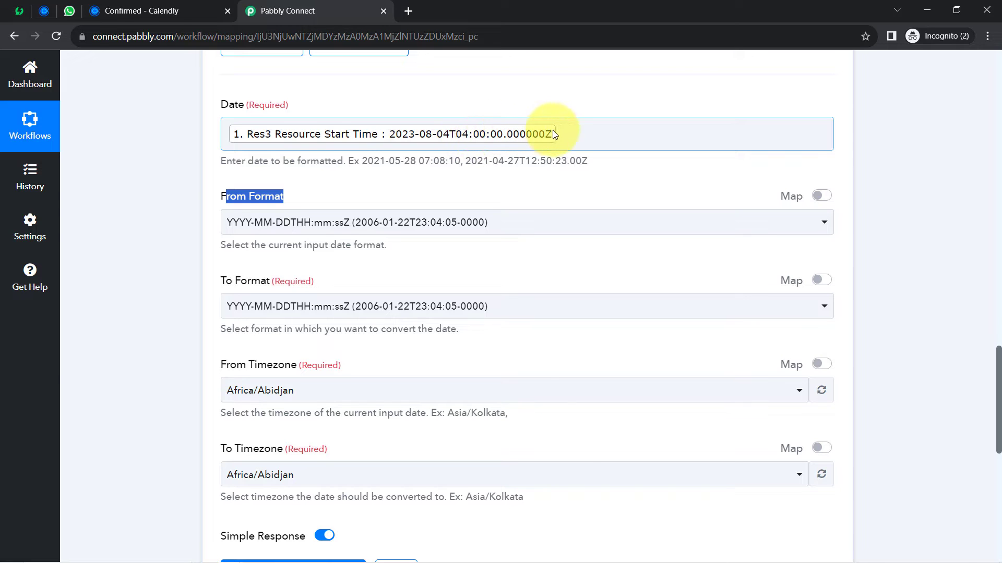
pyautogui.click(299, 222)
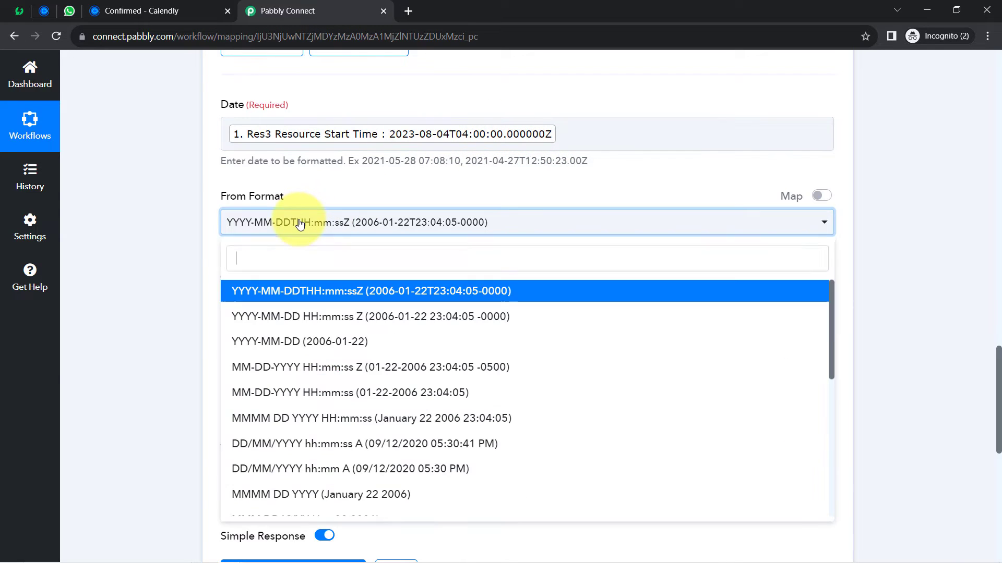
pyautogui.click(360, 296)
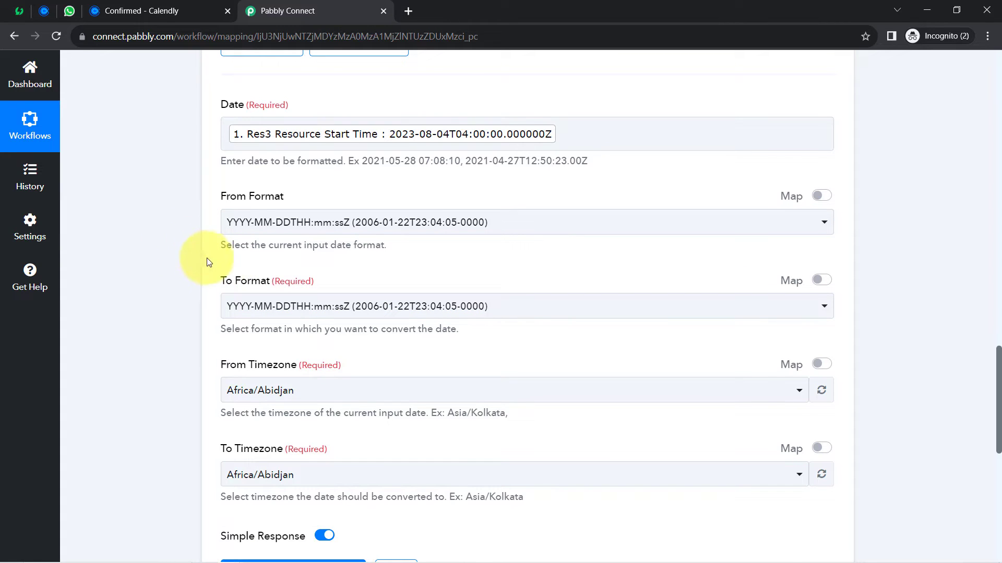
pyautogui.moveTo(223, 282); pyautogui.dragTo(266, 281)
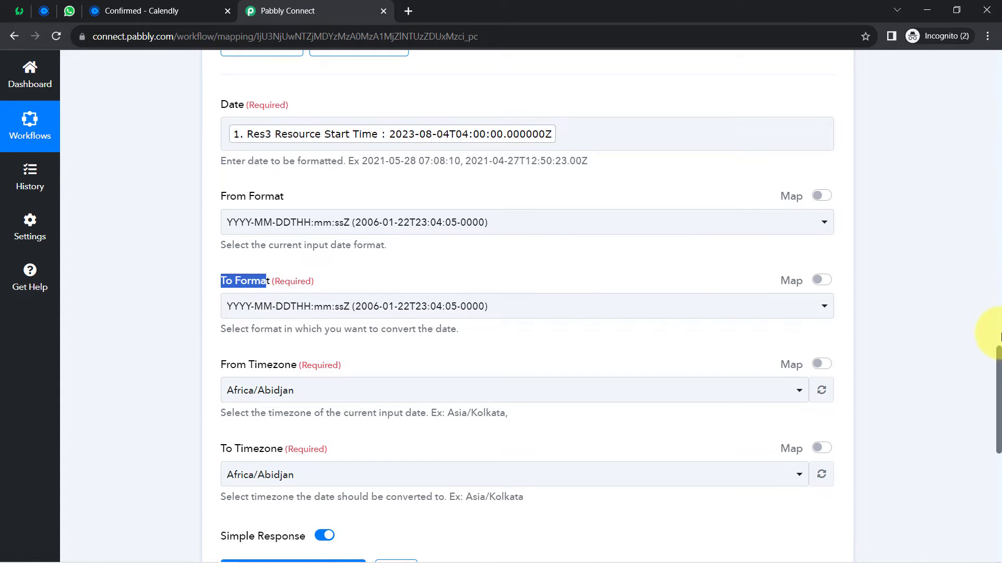
pyautogui.scroll(-3, 999, 357)
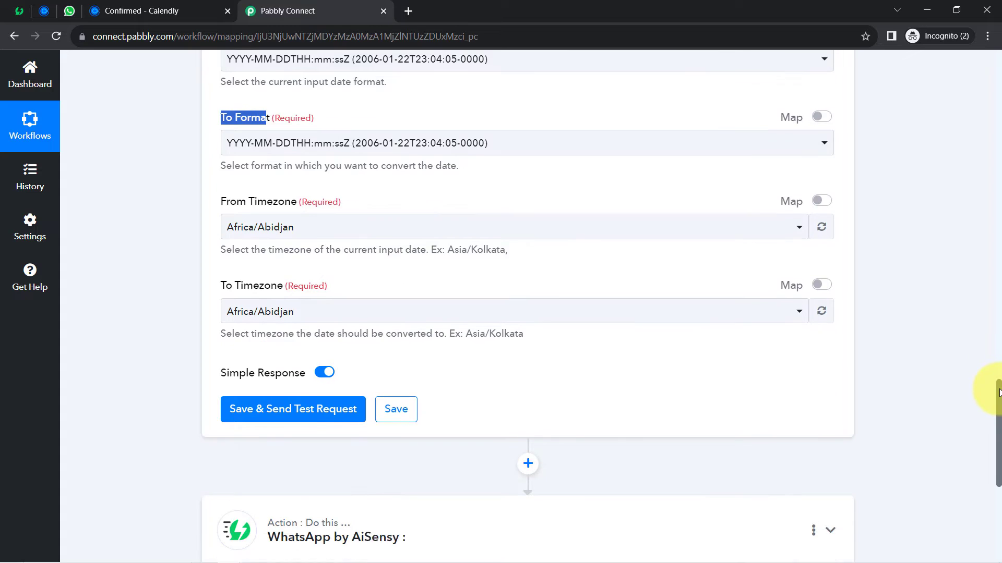
pyautogui.scroll(1, 999, 386)
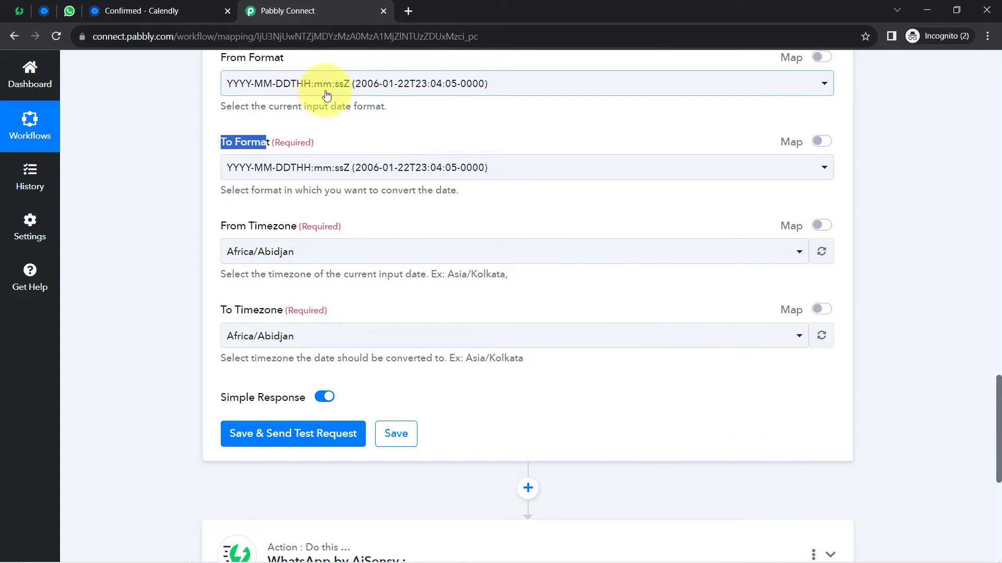
pyautogui.click(294, 179)
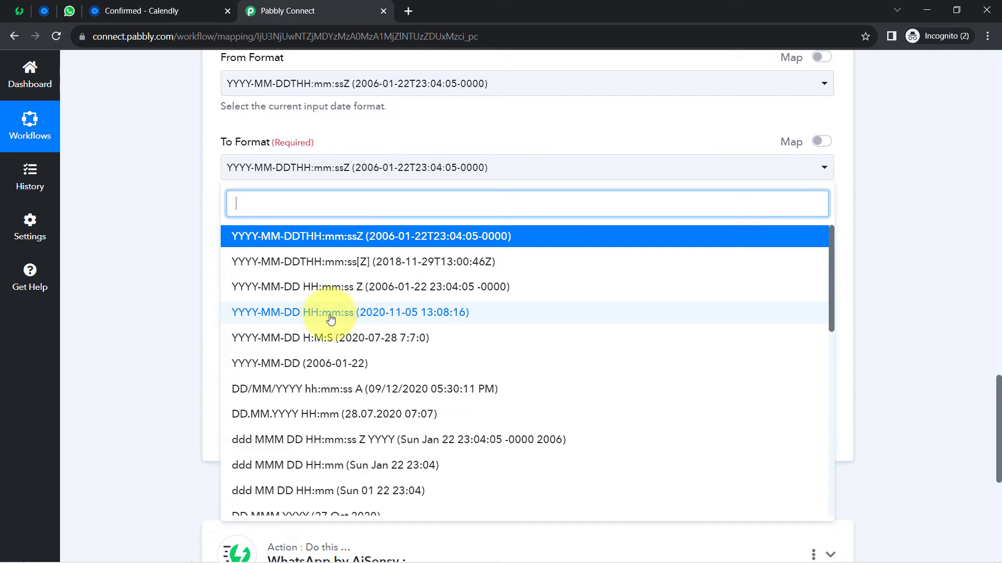
pyautogui.click(420, 313)
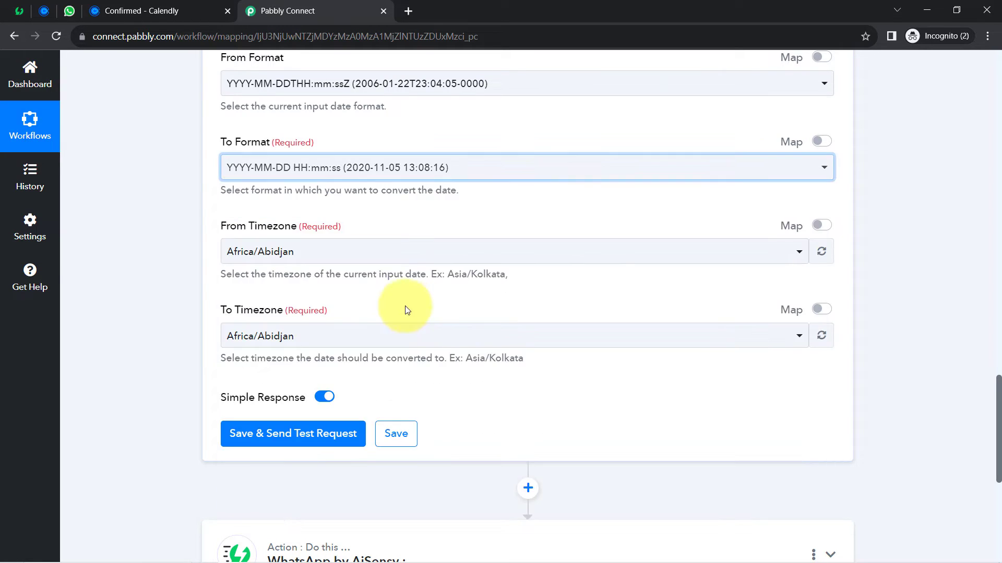
pyautogui.click(338, 167)
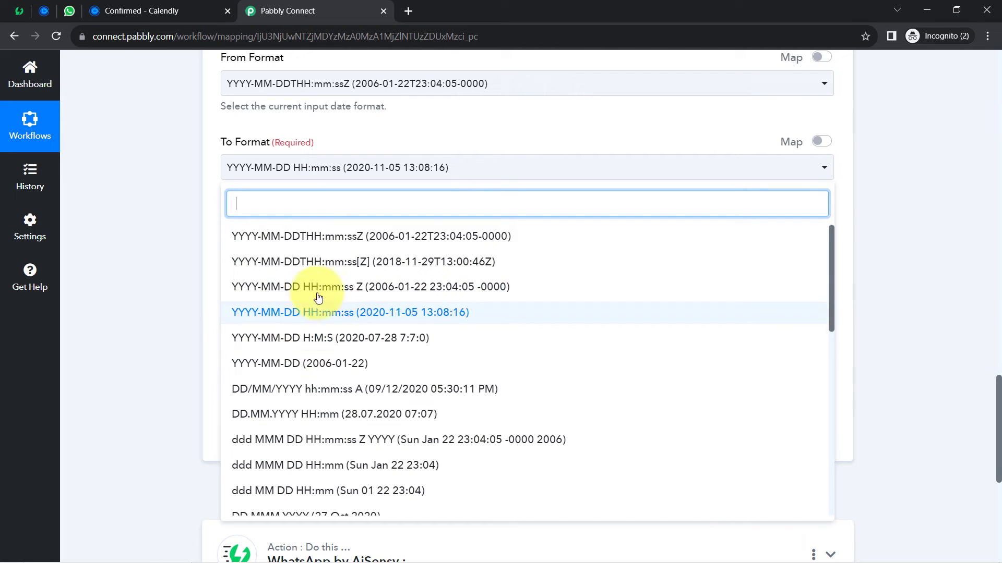
pyautogui.scroll(-3, 261, 440)
pyautogui.scroll(1, 255, 328)
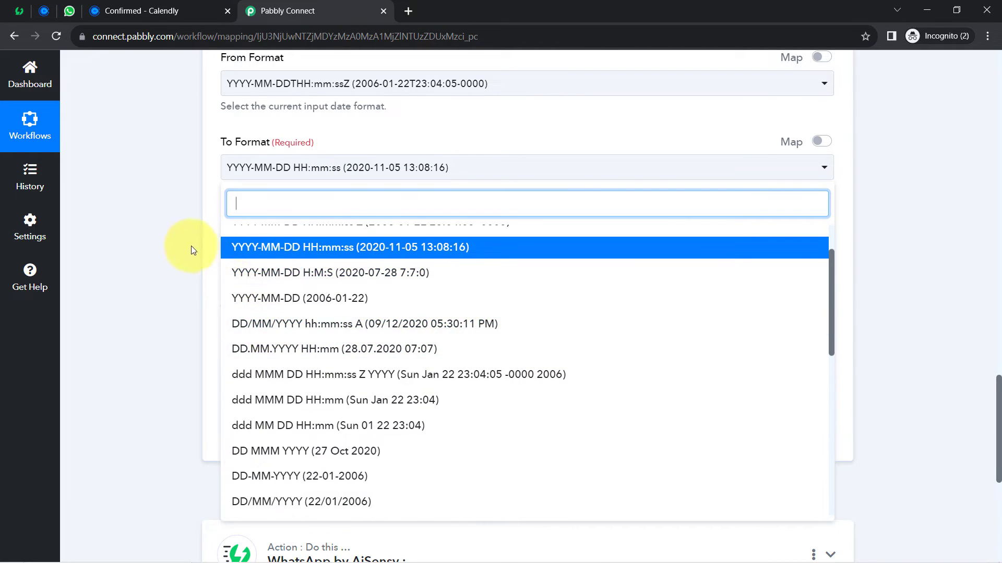
pyautogui.click(202, 245)
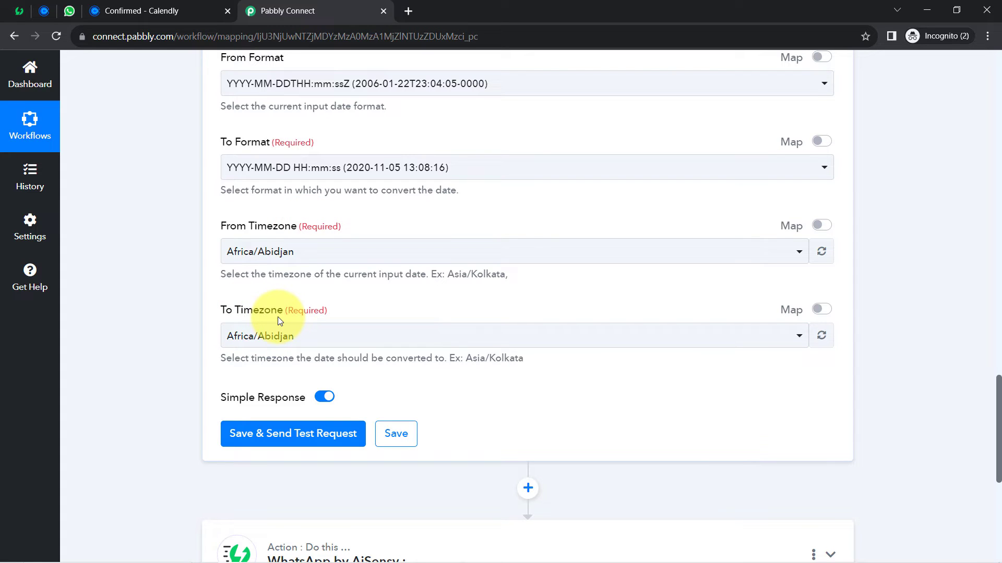
# - Convert from Etc/UTC to Asia/Kolkata, then save the step and send a test request
pyautogui.click(269, 255)
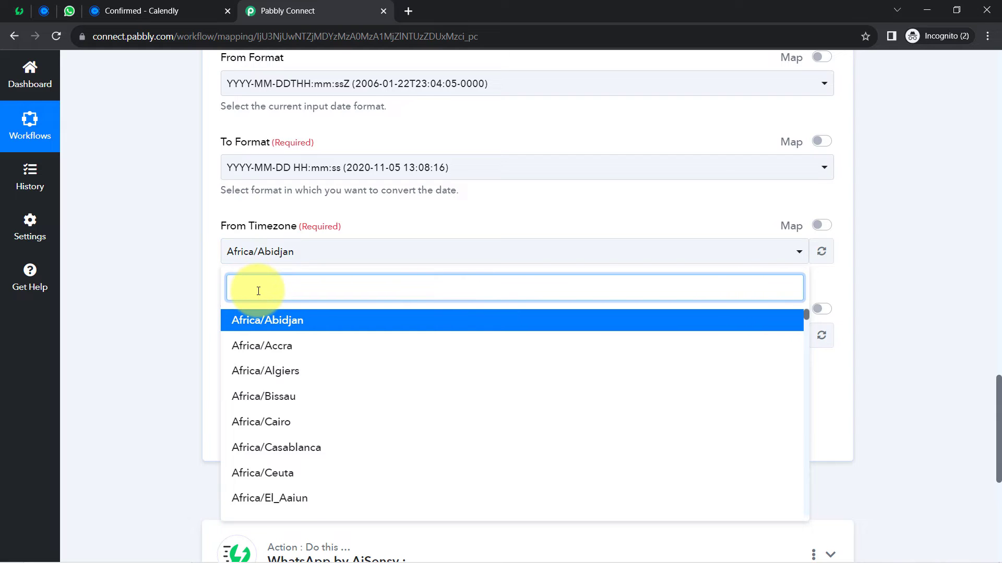
pyautogui.write('ut')
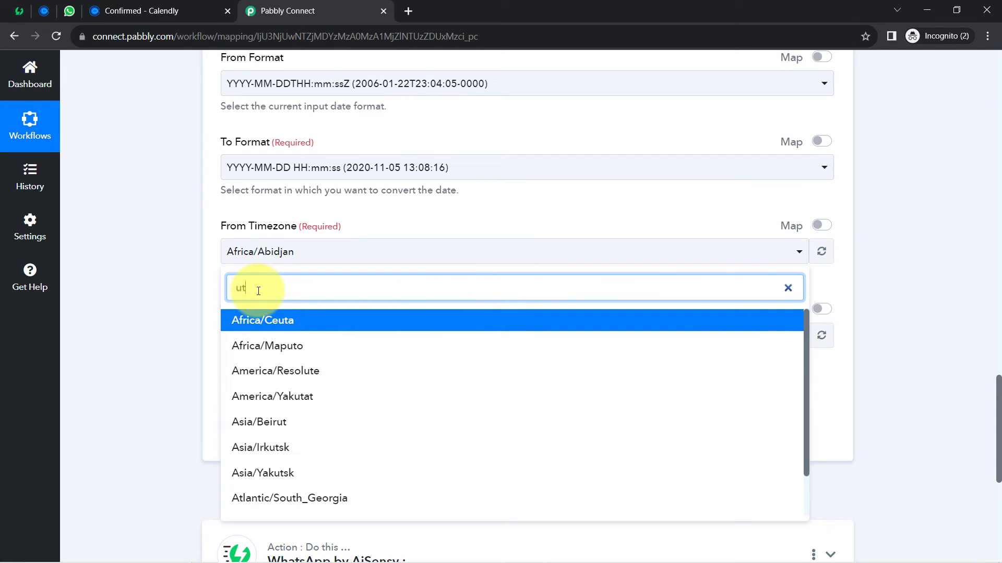
pyautogui.write('c')
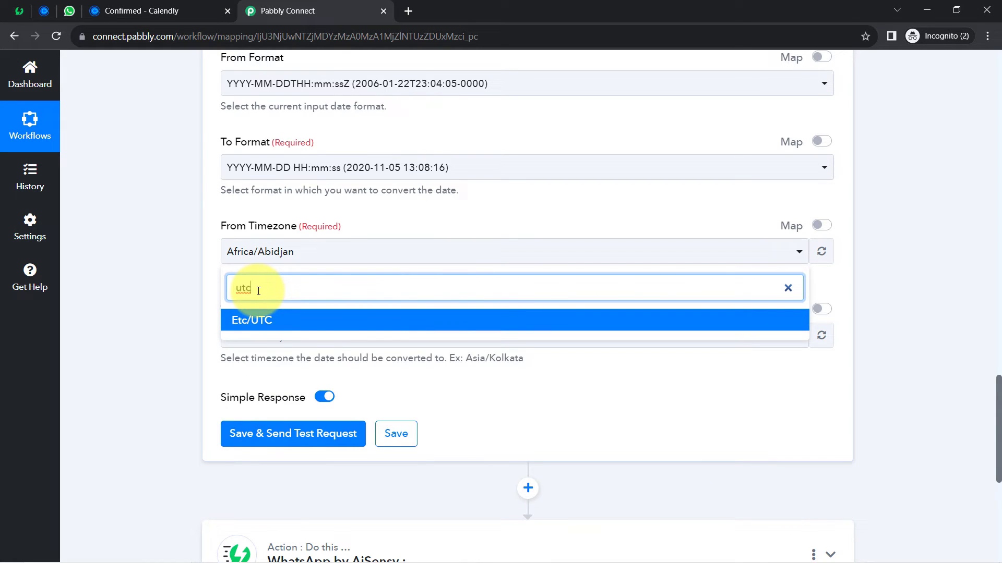
pyautogui.click(259, 321)
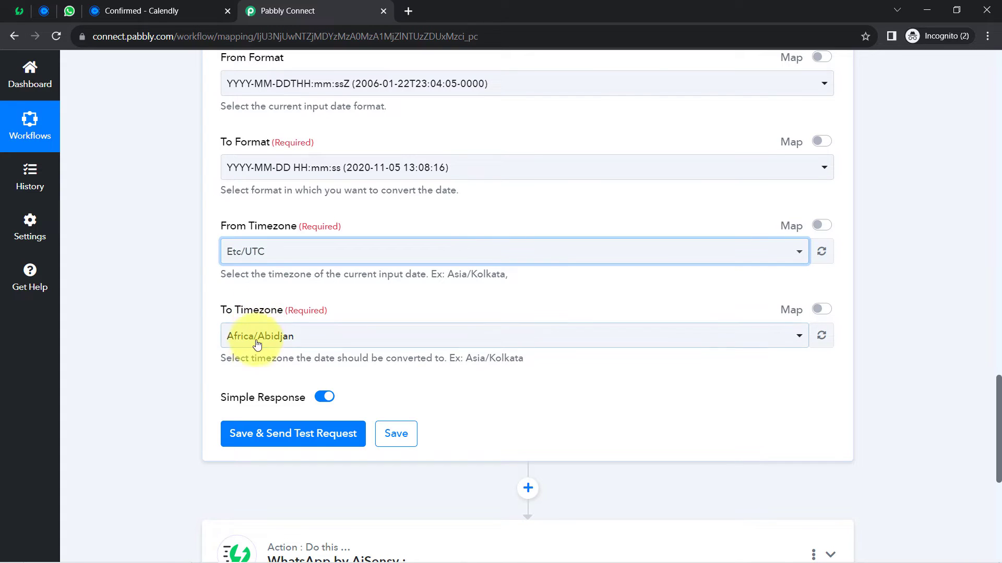
pyautogui.click(255, 344)
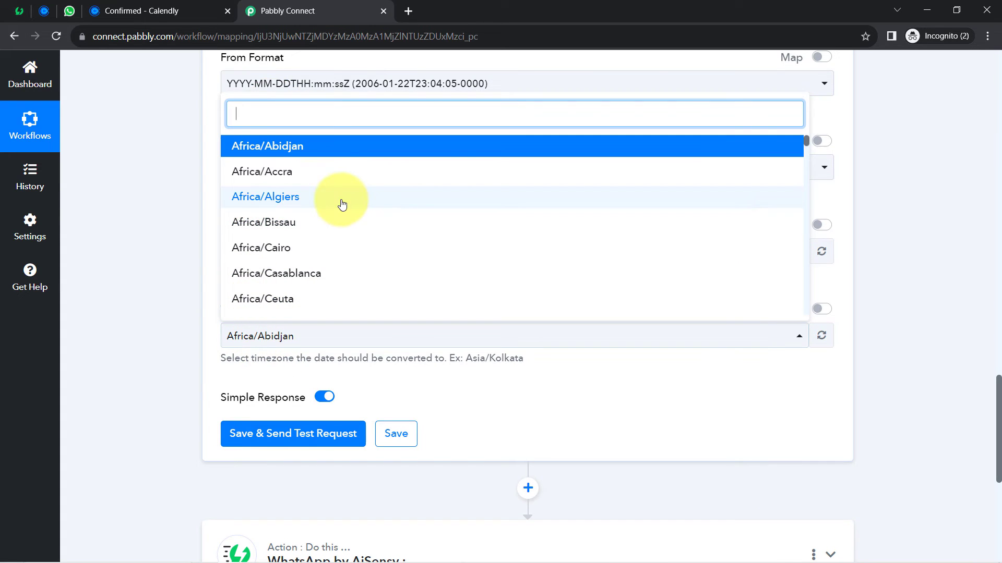
pyautogui.write('asia/')
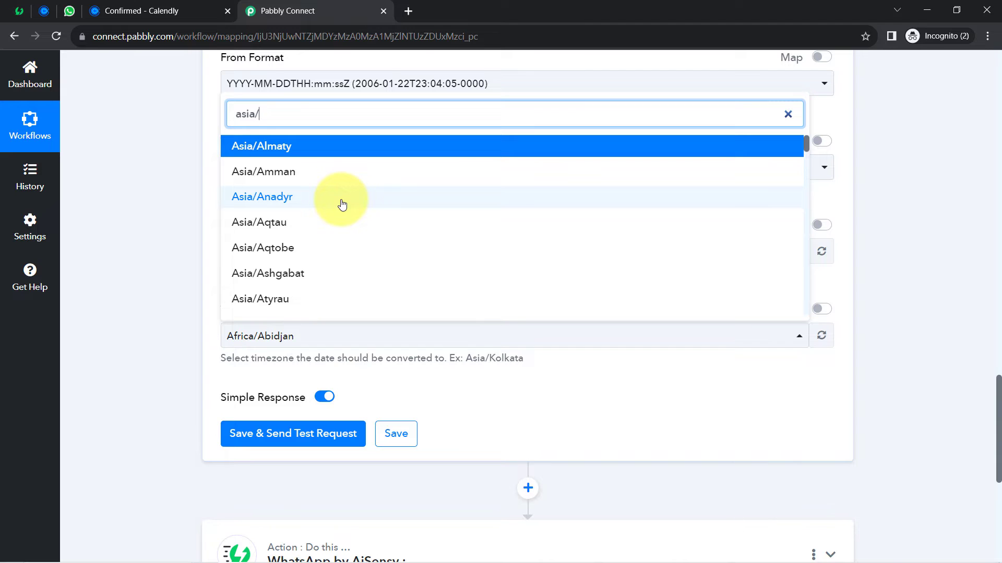
pyautogui.write('kol')
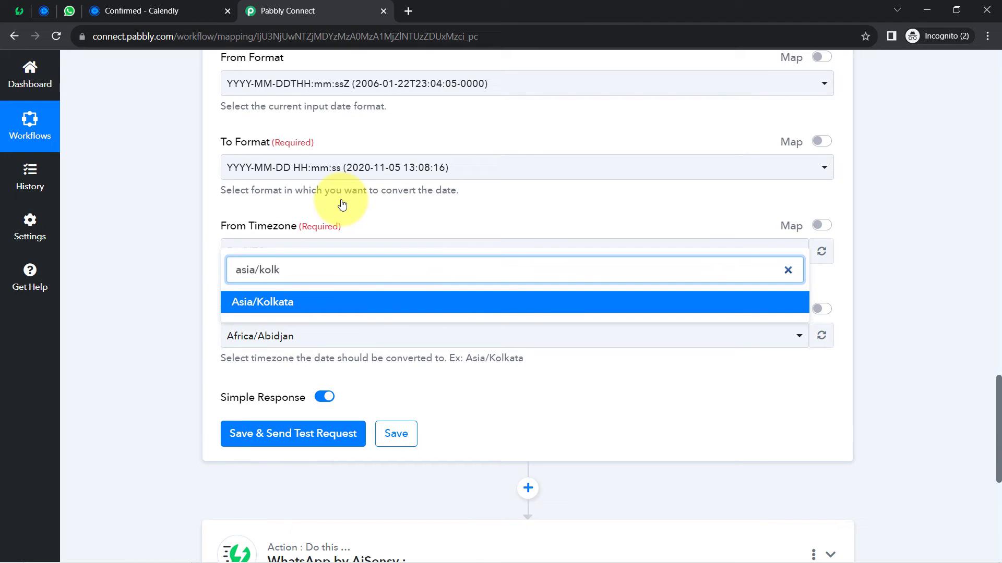
pyautogui.write('k')
pyautogui.click(254, 303)
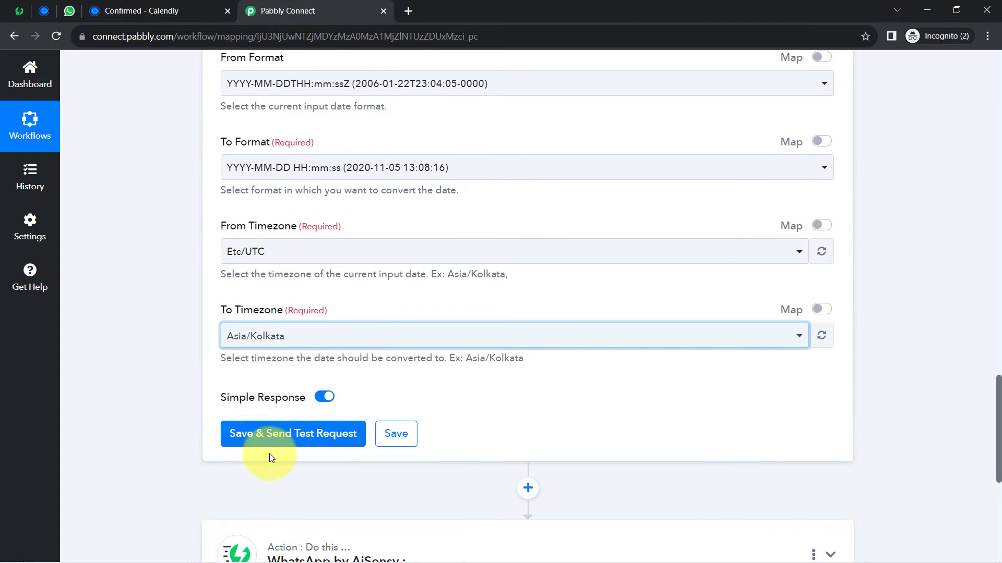
pyautogui.click(253, 443)
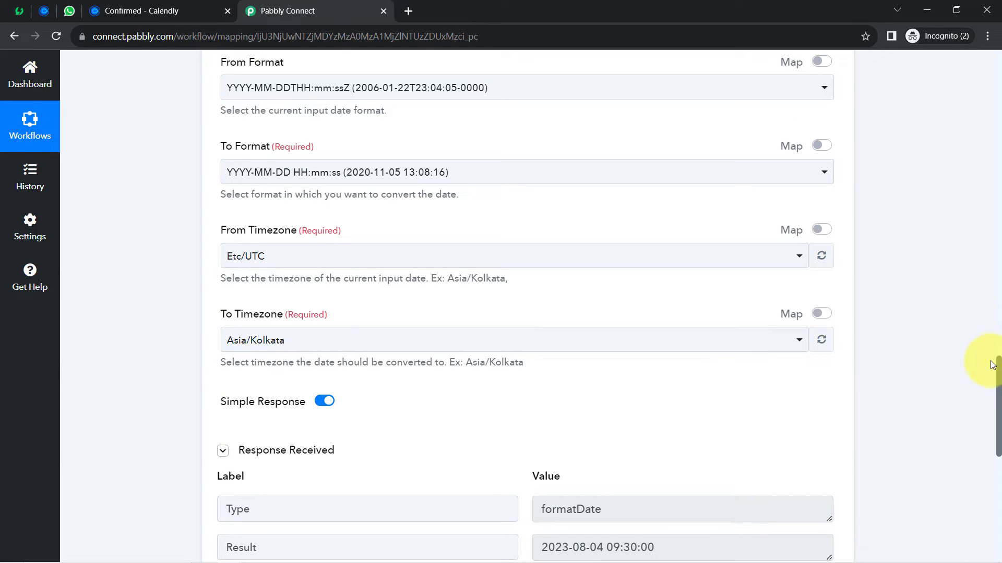
pyautogui.moveTo(995, 368); pyautogui.dragTo(997, 407)
pyautogui.moveTo(607, 369); pyautogui.dragTo(696, 366)
pyautogui.click(187, 9)
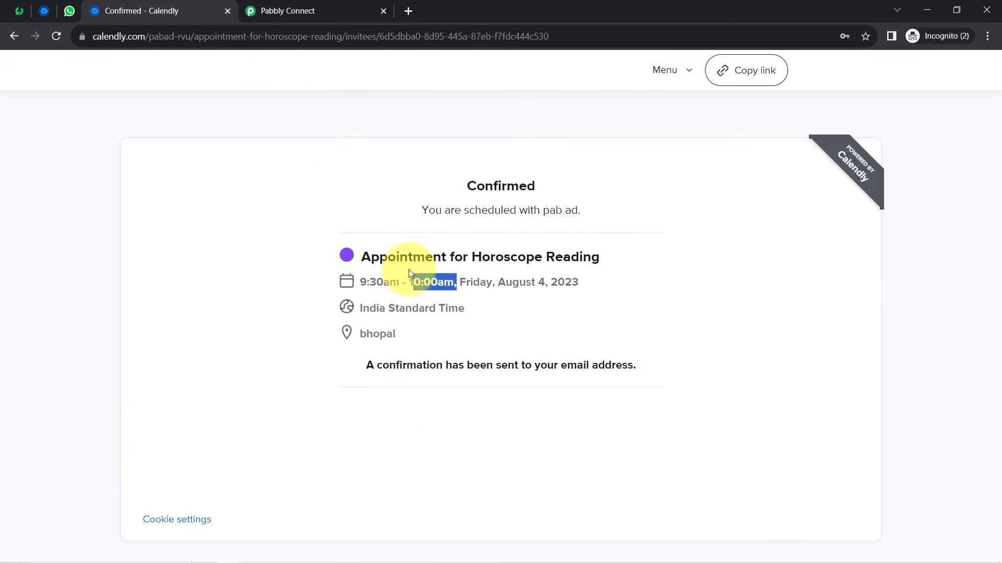
pyautogui.moveTo(364, 281); pyautogui.dragTo(398, 282)
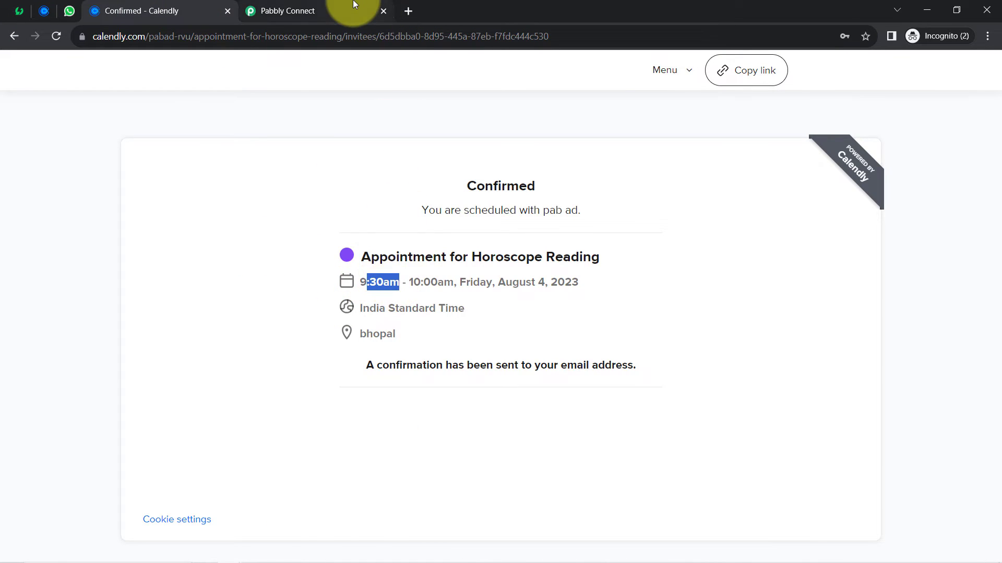
pyautogui.click(353, 11)
pyautogui.moveTo(607, 368); pyautogui.dragTo(693, 374)
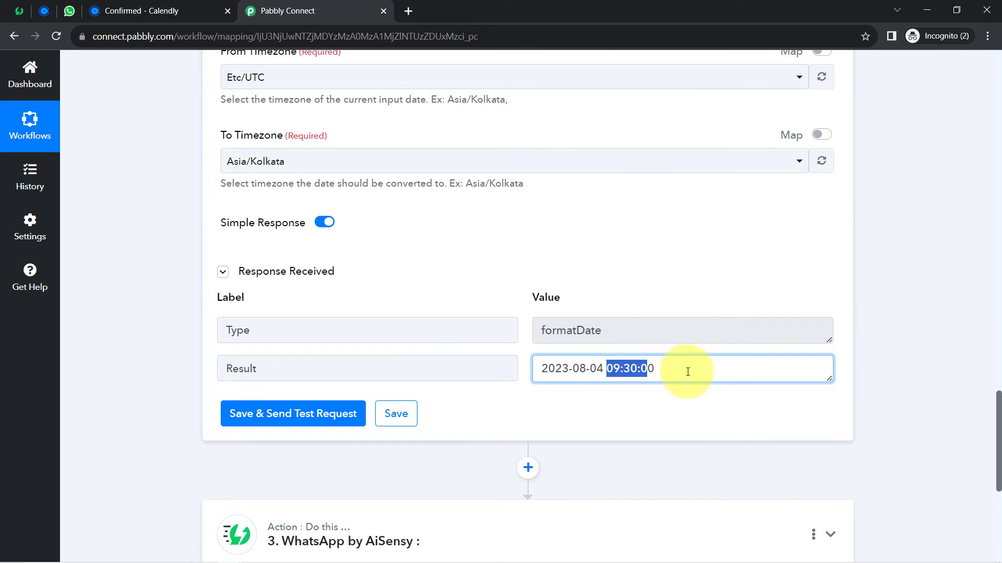
pyautogui.moveTo(999, 424); pyautogui.dragTo(996, 297)
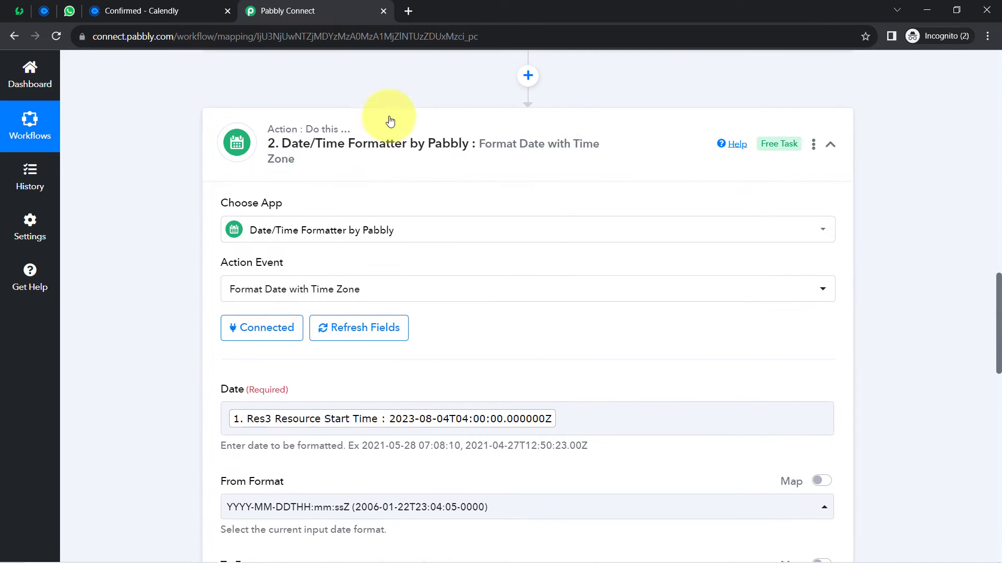
# - Rename the collapsed formatter step to 'Conversion of Start Date & Time'
pyautogui.click(386, 135)
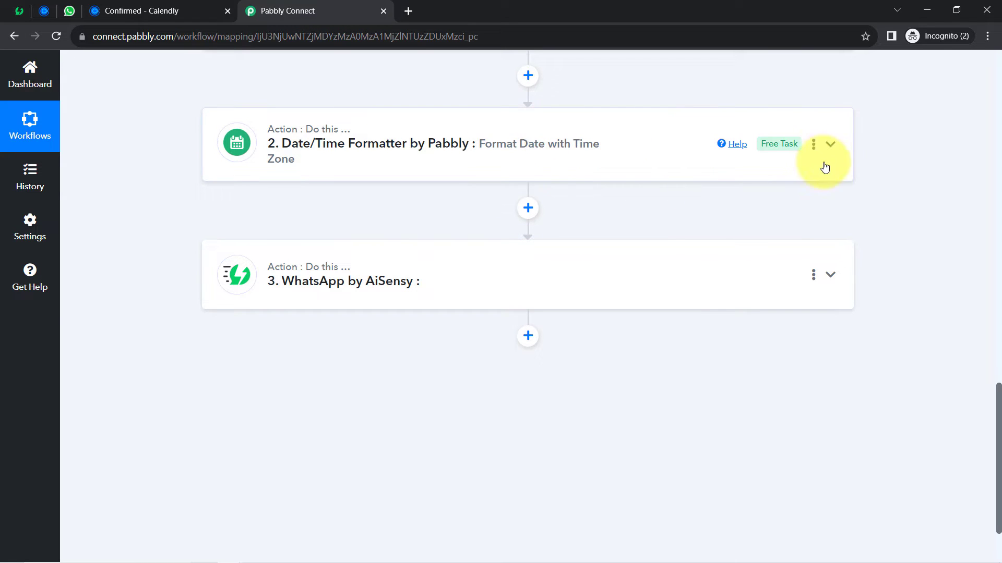
pyautogui.click(813, 146)
pyautogui.click(736, 171)
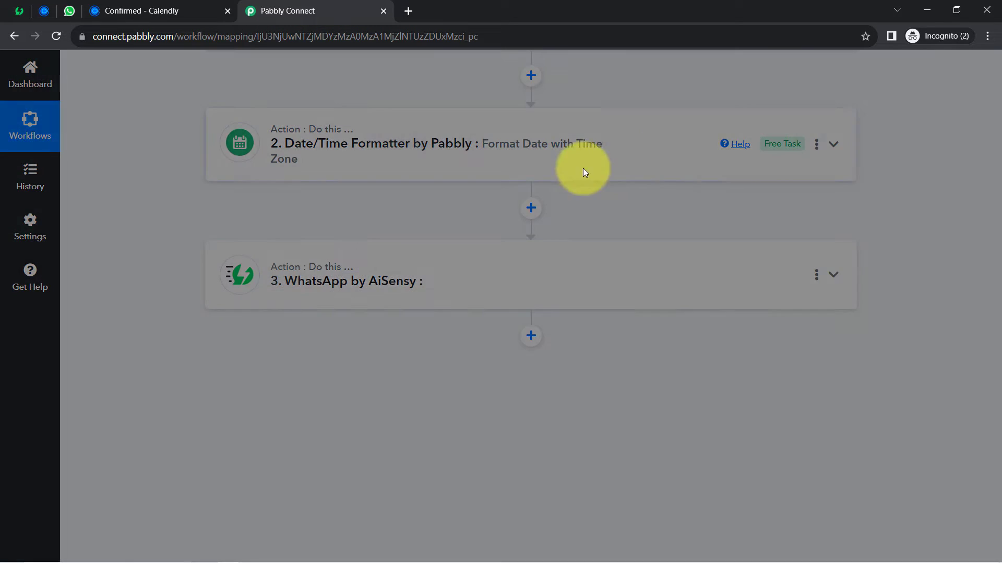
pyautogui.moveTo(633, 315); pyautogui.dragTo(111, 319)
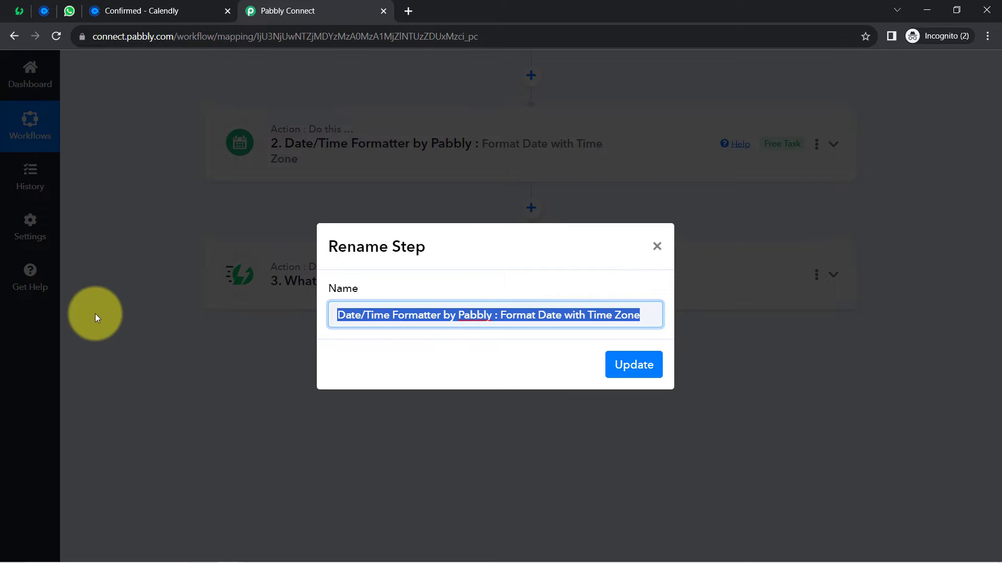
pyautogui.write('Conversion of Start Date & Time')
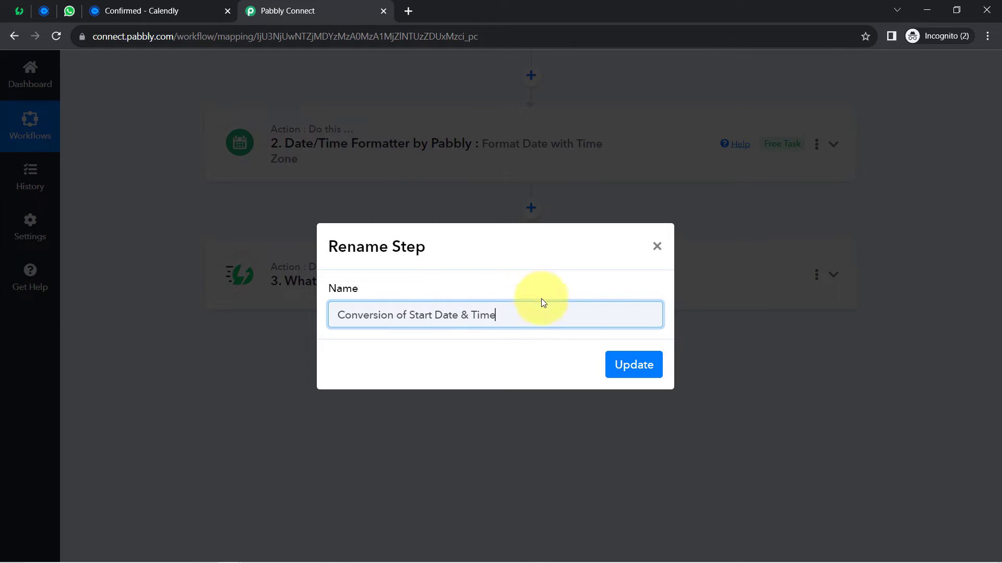
pyautogui.click(637, 365)
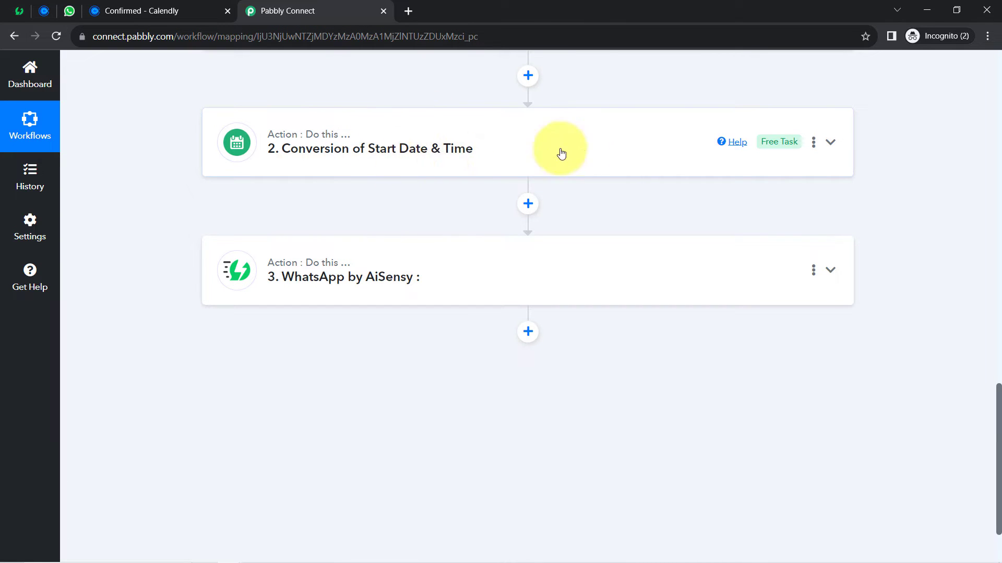
pyautogui.click(813, 143)
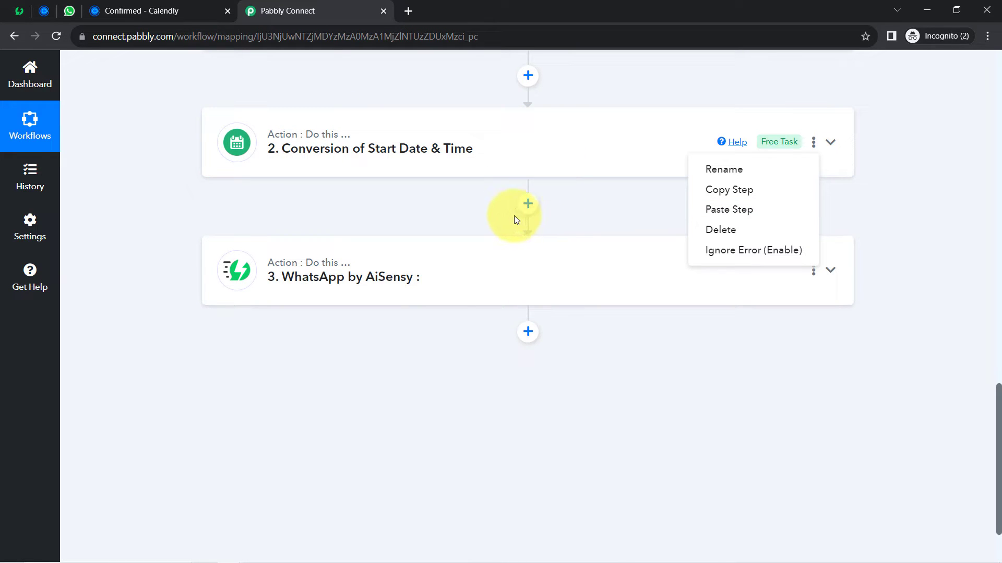
pyautogui.click(403, 205)
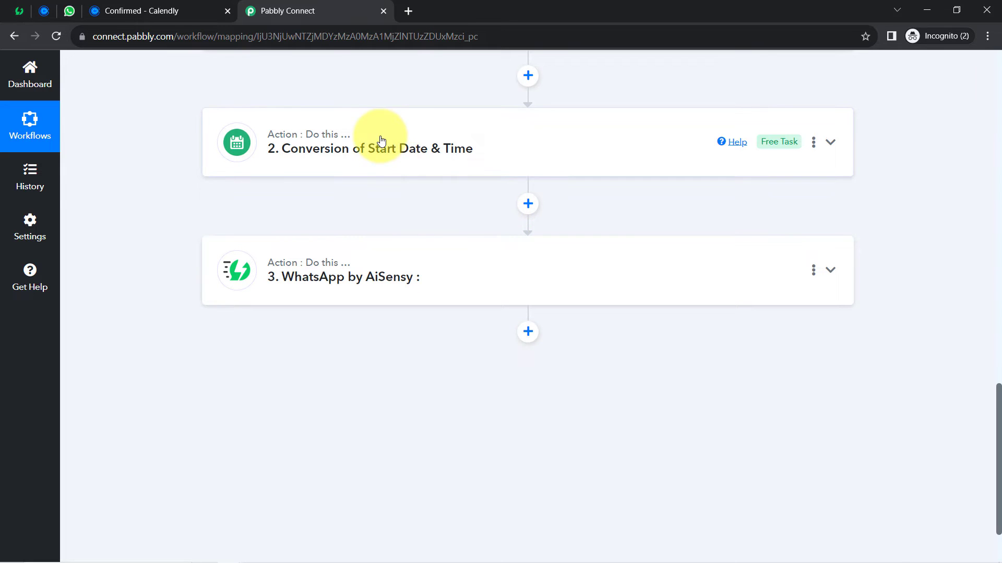
pyautogui.click(380, 141)
pyautogui.moveTo(998, 286); pyautogui.dragTo(974, 417)
pyautogui.scroll(-1, 971, 415)
pyautogui.moveTo(660, 291); pyautogui.dragTo(549, 300)
# - Expand the WhatsApp by AiSensy step, choose Send Template Message, and start connecting an account
pyautogui.click(186, 354)
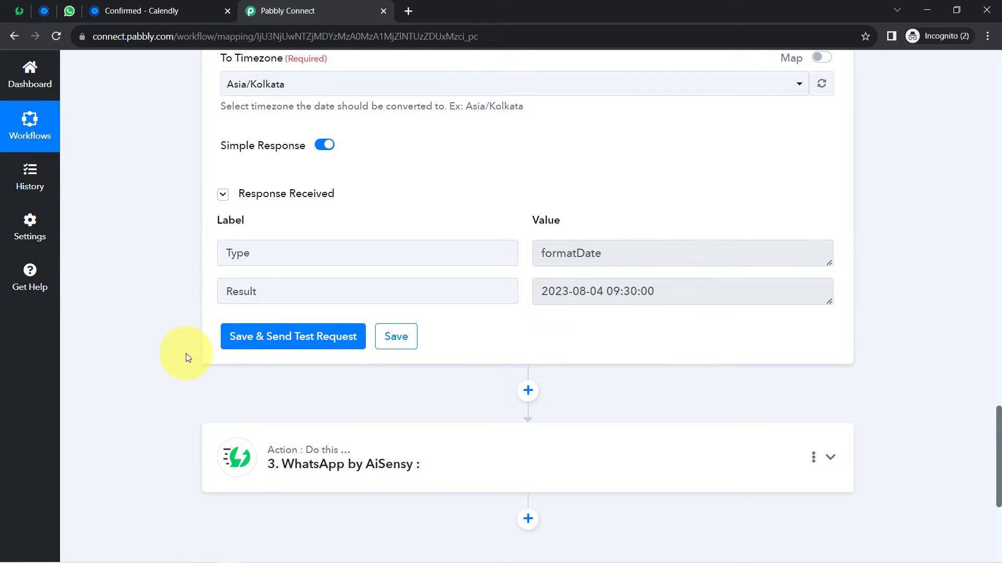
pyautogui.moveTo(998, 415); pyautogui.dragTo(986, 459)
pyautogui.click(379, 181)
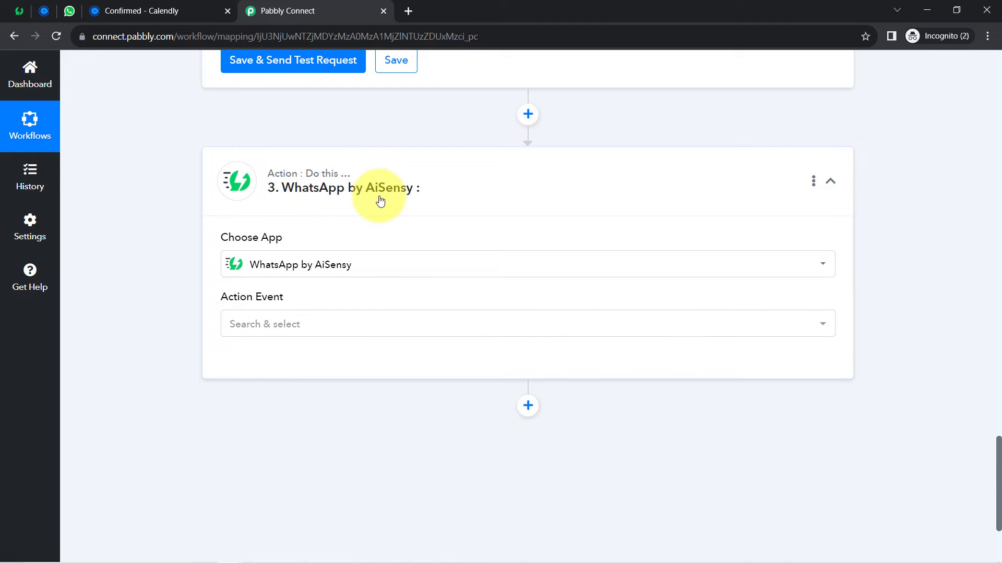
pyautogui.click(265, 329)
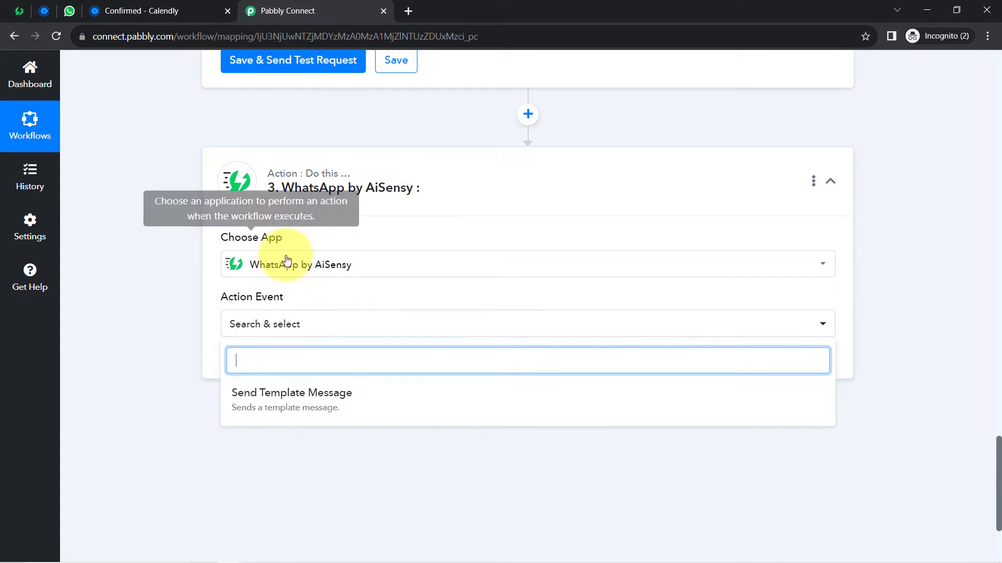
pyautogui.click(261, 395)
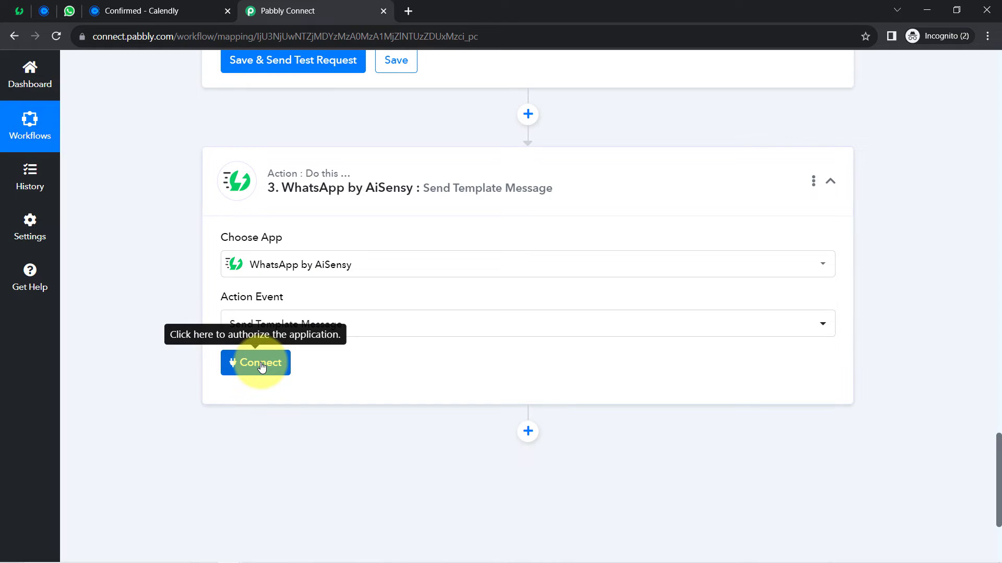
pyautogui.click(261, 365)
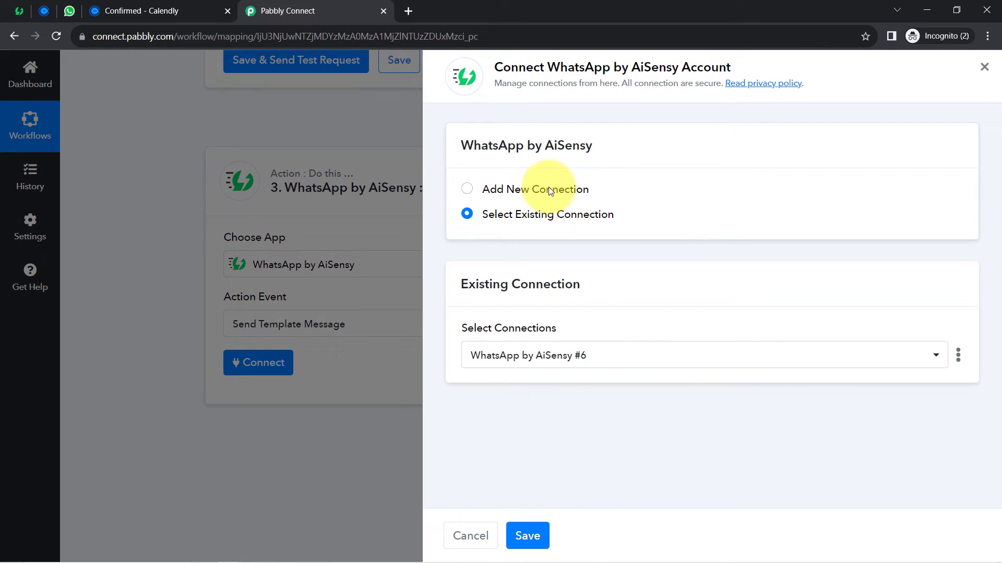
# - Choose Add New Connection and note the API Key hint: Manage > API > Generate API key
pyautogui.click(548, 188)
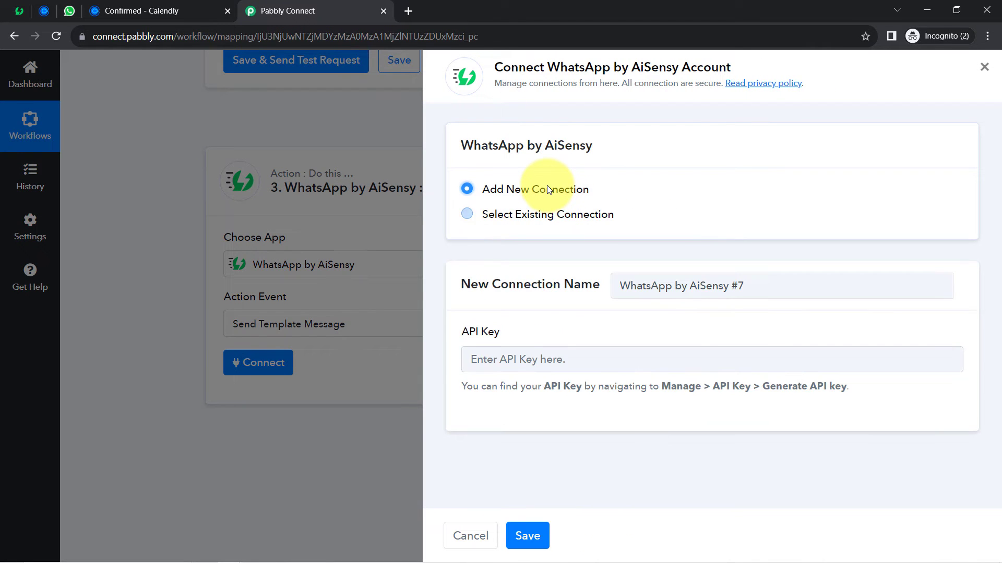
pyautogui.moveTo(534, 67); pyautogui.dragTo(594, 68)
pyautogui.moveTo(707, 76); pyautogui.dragTo(730, 72)
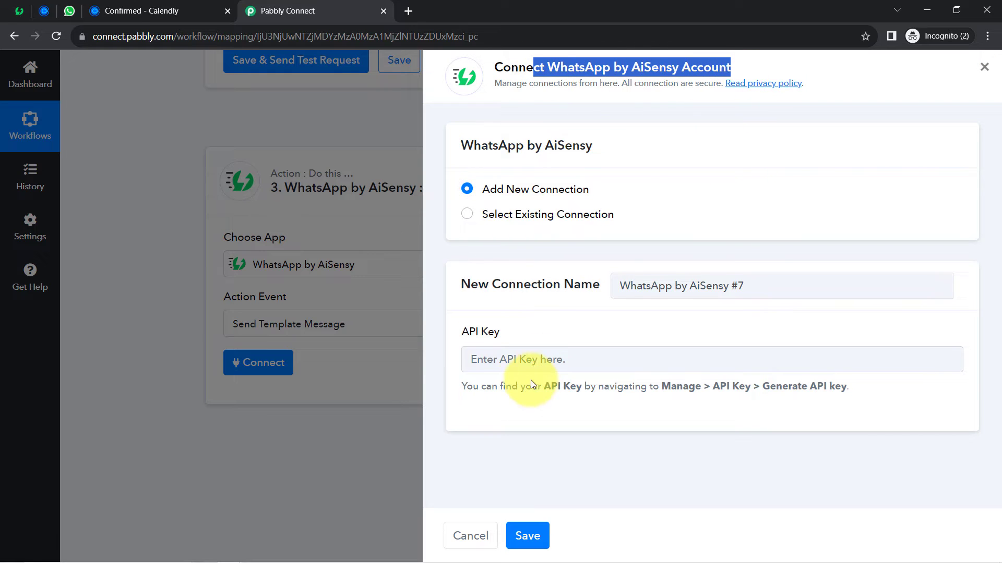
pyautogui.moveTo(476, 332); pyautogui.dragTo(519, 334)
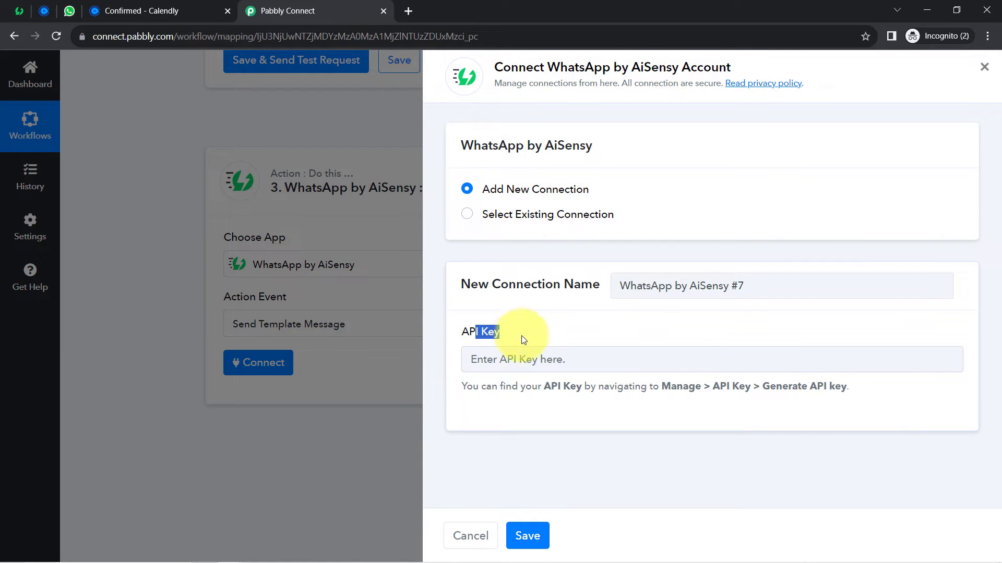
pyautogui.moveTo(624, 387); pyautogui.dragTo(832, 387)
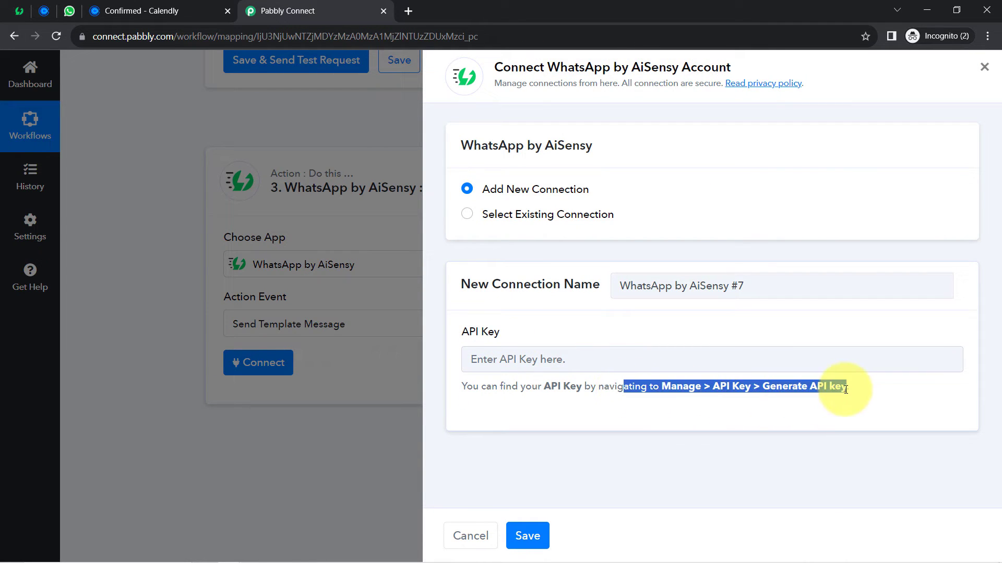
pyautogui.click(819, 385)
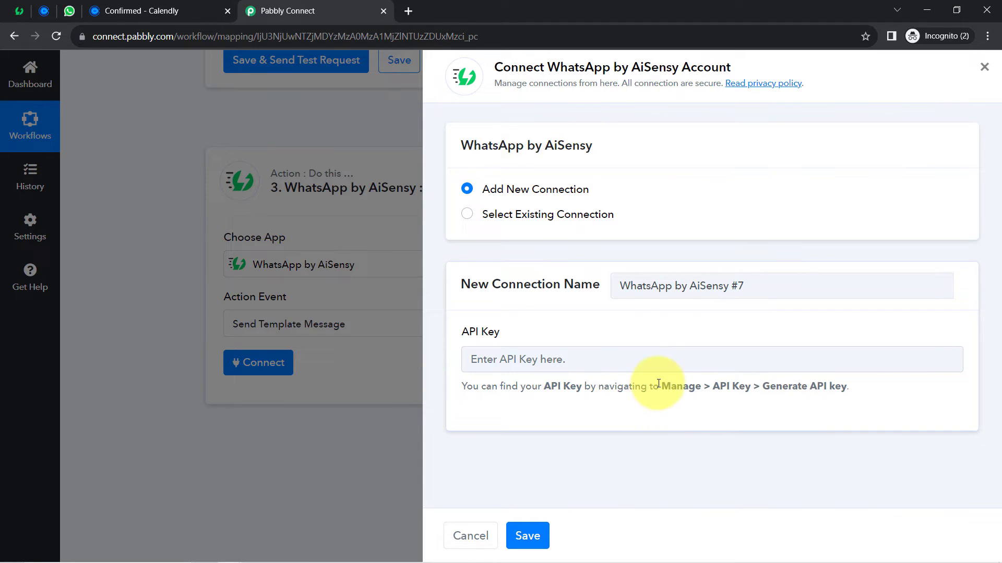
pyautogui.doubleClick(674, 387)
pyautogui.doubleClick(721, 386)
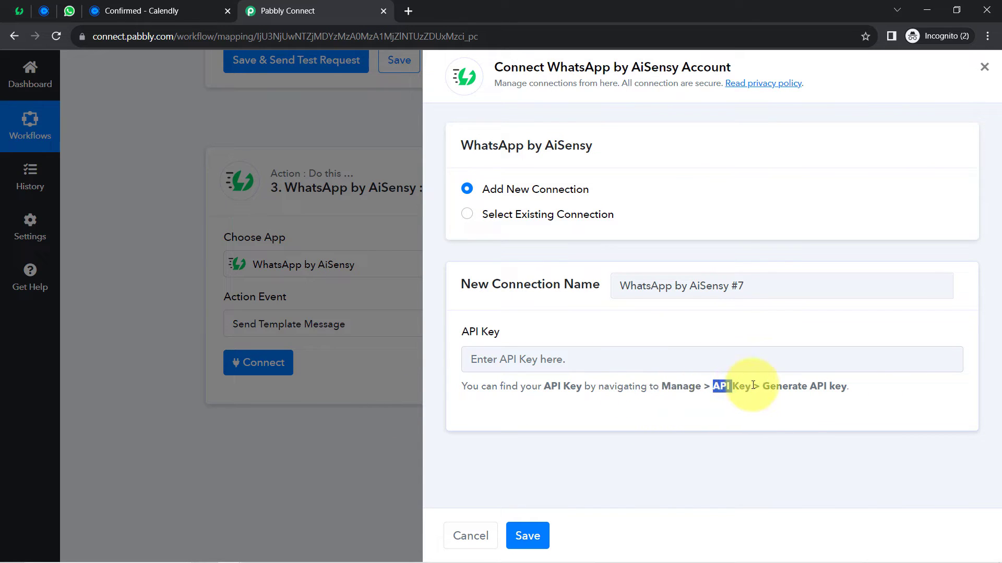
pyautogui.moveTo(770, 385); pyautogui.dragTo(847, 386)
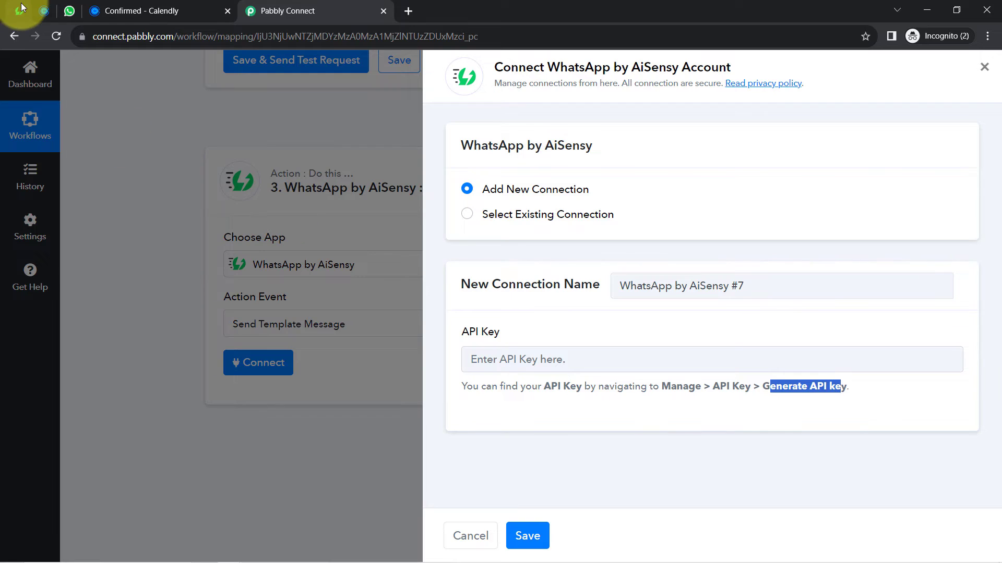
pyautogui.click(20, 10)
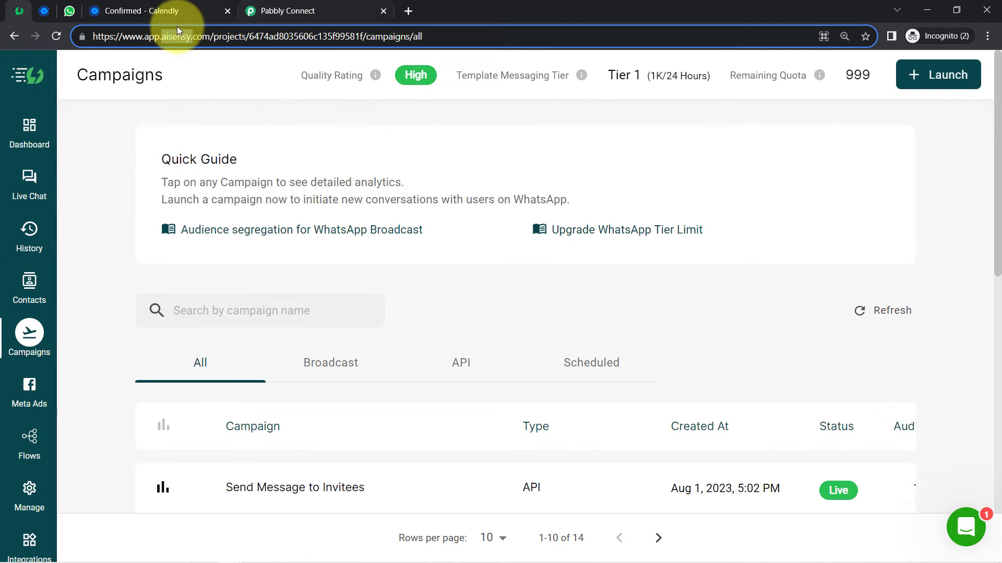
# - Copy the API key from AiSensy's Manage > API Key page and return to Pabbly Connect
pyautogui.click(24, 485)
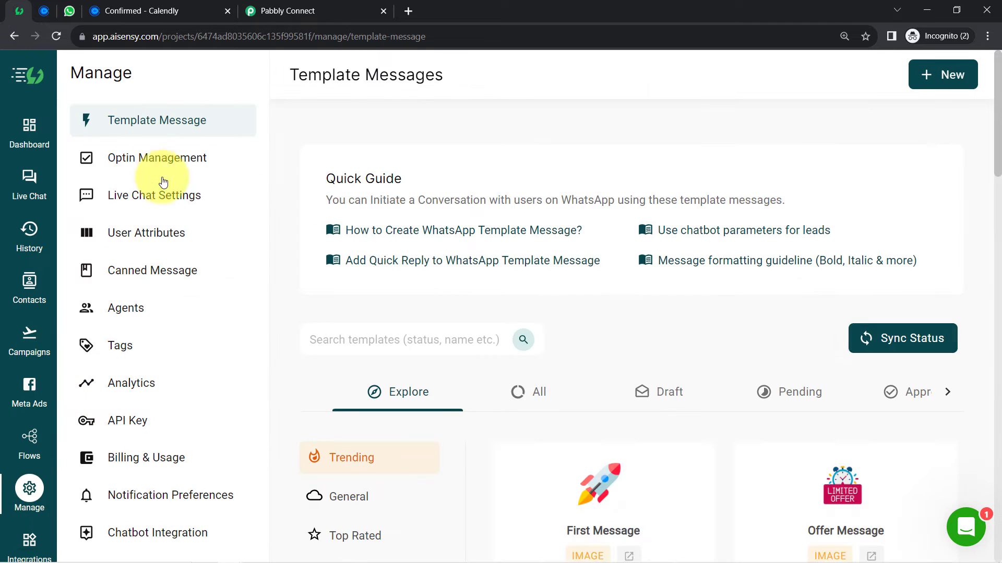
pyautogui.click(119, 425)
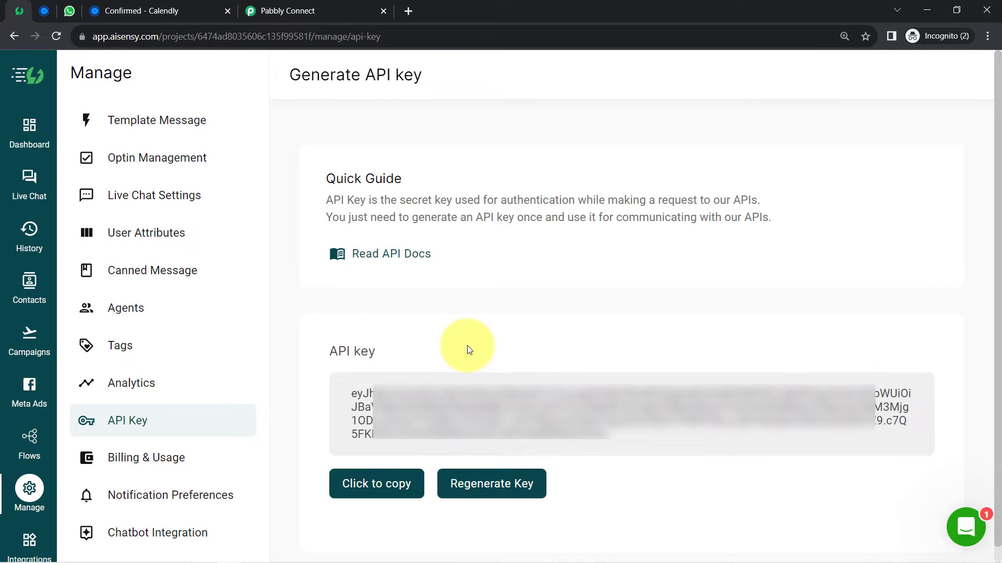
pyautogui.click(374, 477)
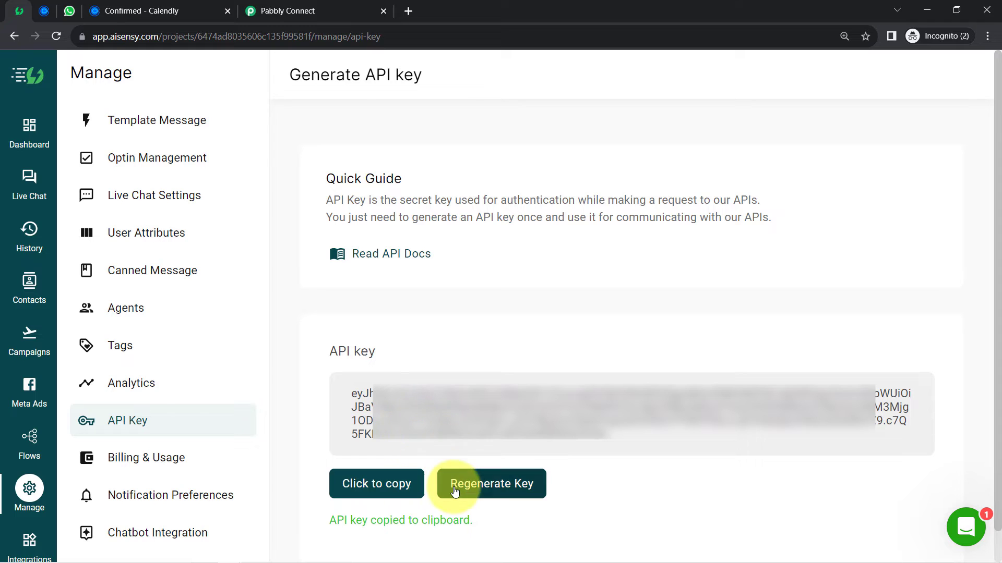
pyautogui.click(321, 6)
# - Paste the copied AiSensy API key into the new connection's API Key field and save it
pyautogui.click(496, 358)
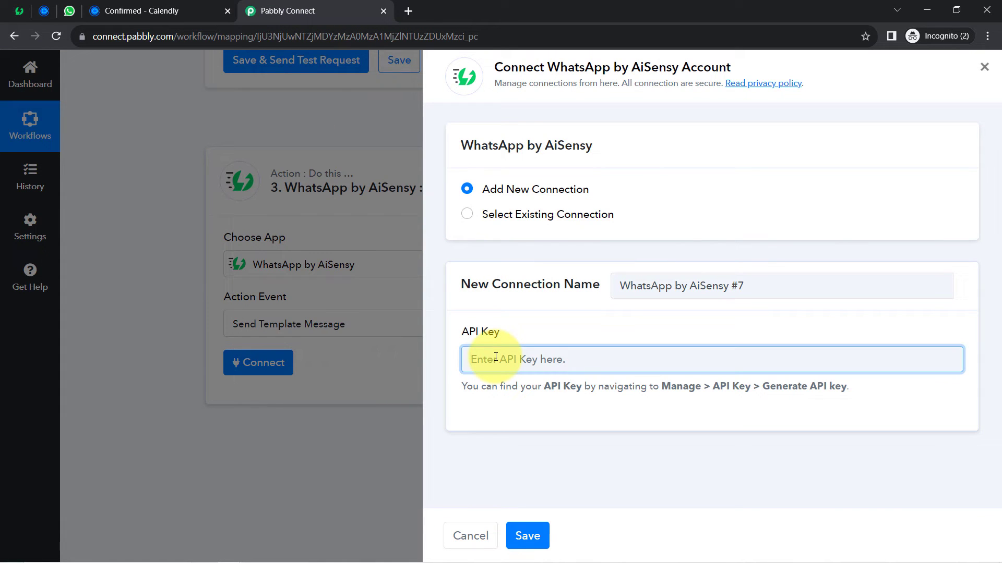
pyautogui.hotkey('ctrl', 'v')
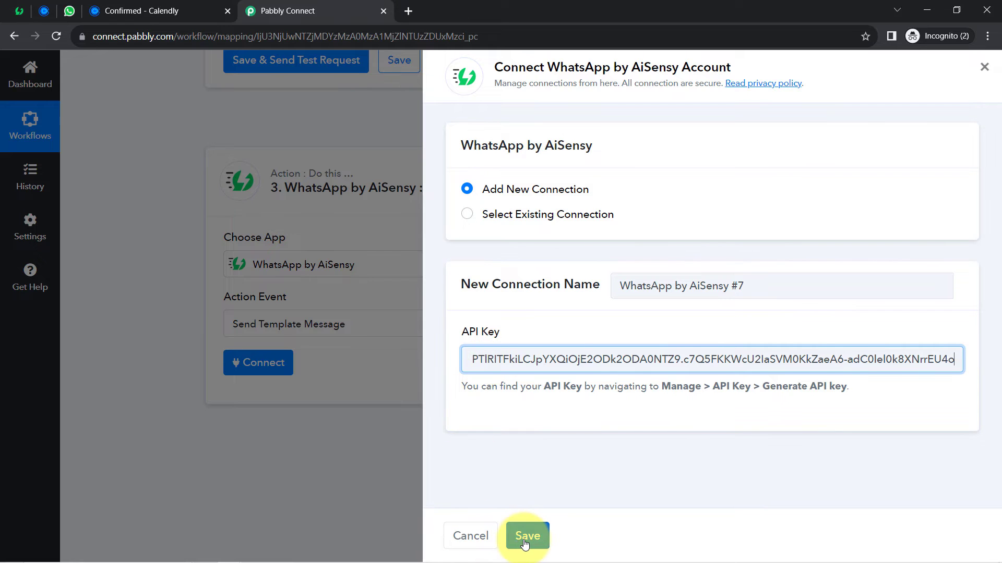
pyautogui.click(527, 536)
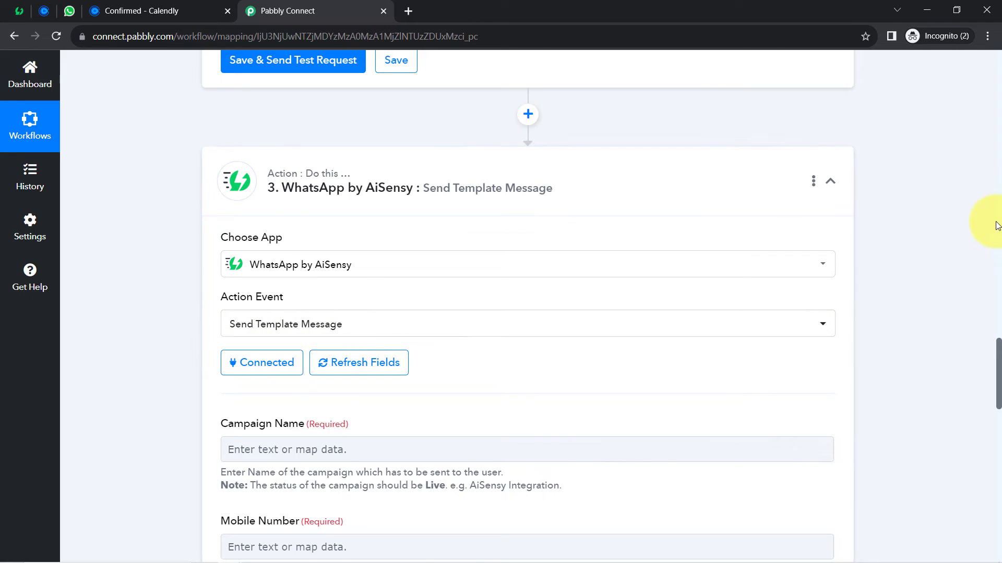
pyautogui.moveTo(999, 356); pyautogui.dragTo(968, 394)
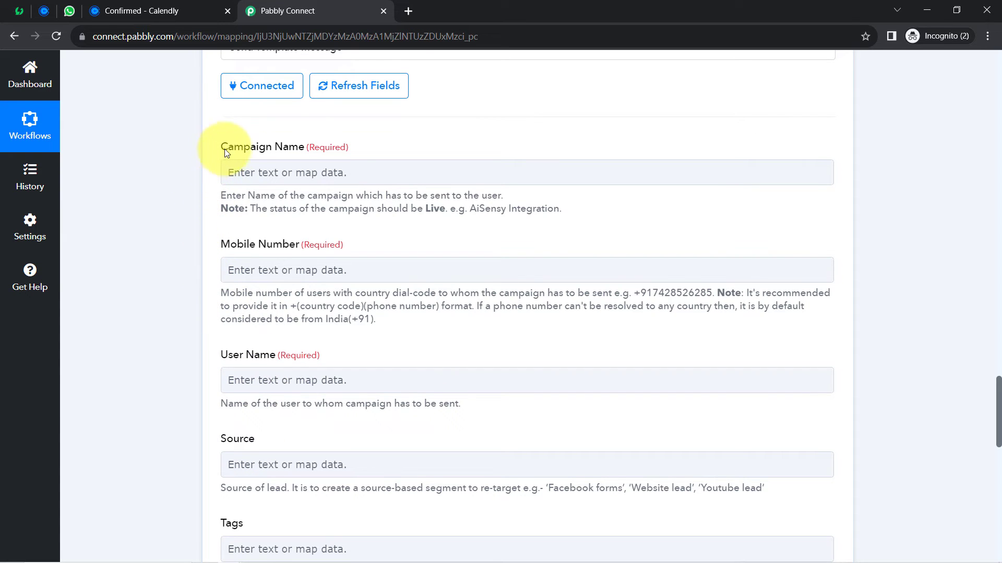
pyautogui.moveTo(279, 151); pyautogui.dragTo(334, 149)
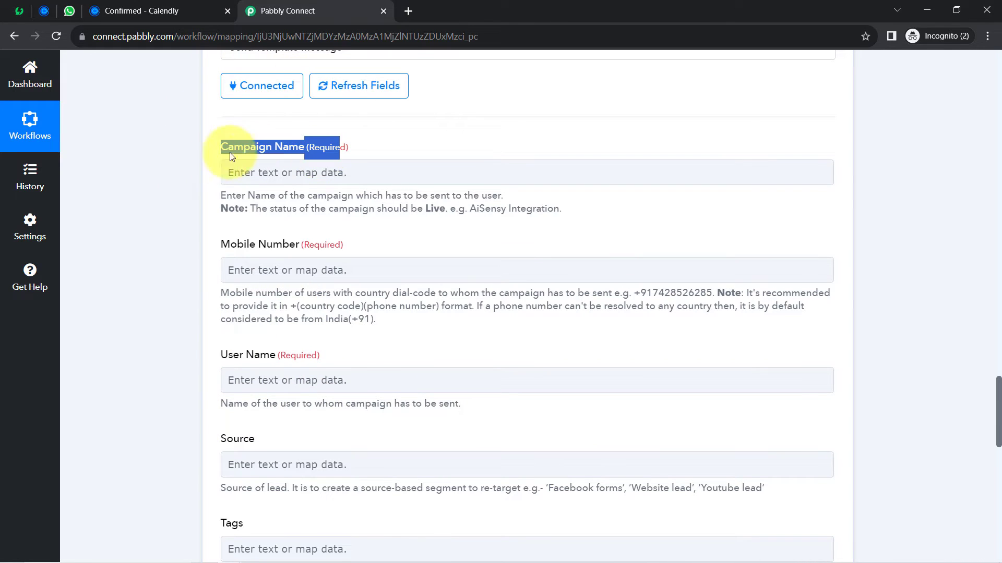
pyautogui.click(167, 178)
pyautogui.moveTo(243, 245); pyautogui.dragTo(277, 248)
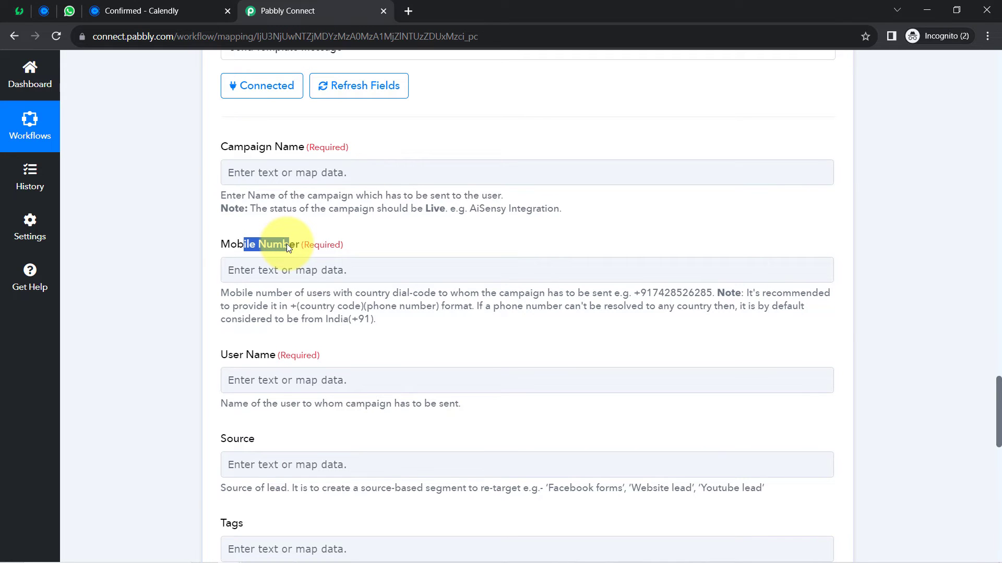
# - Map Mobile Number to the invitee's phone answer, Res5 Resource Questions And Answers 0 Answer
pyautogui.scroll(8, 986, 407)
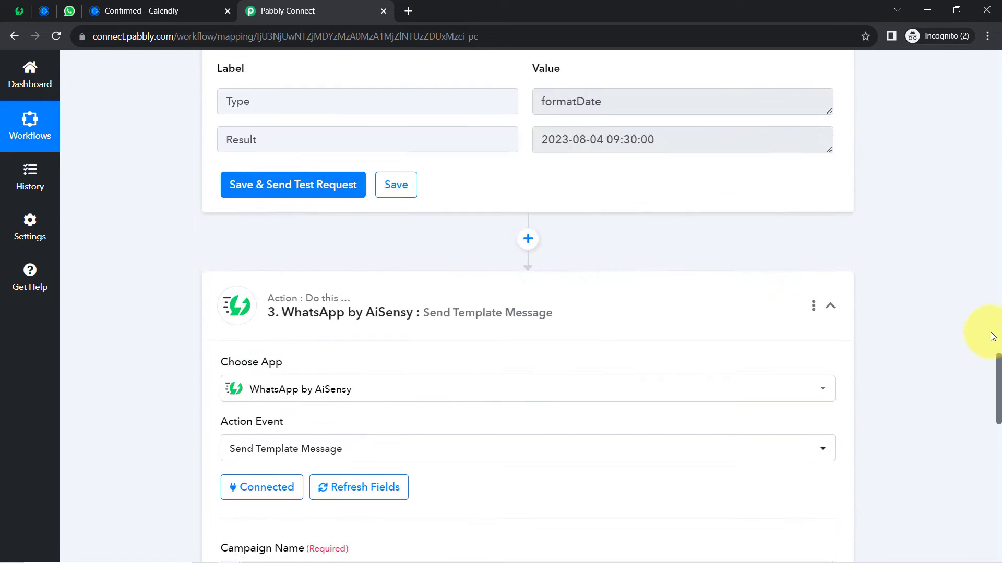
pyautogui.scroll(15, 981, 271)
pyautogui.moveTo(972, 202); pyautogui.dragTo(971, 420)
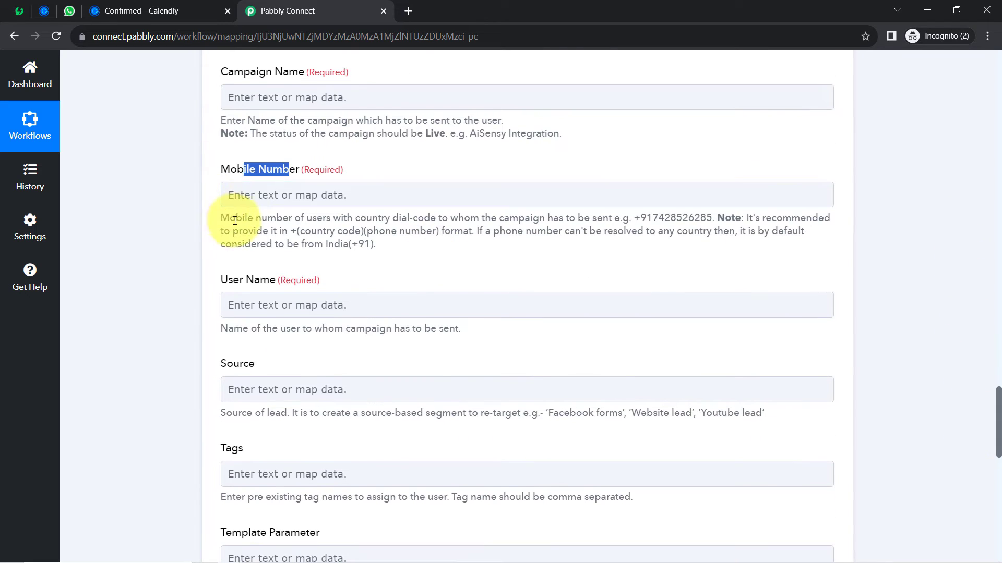
pyautogui.moveTo(635, 218); pyautogui.dragTo(713, 218)
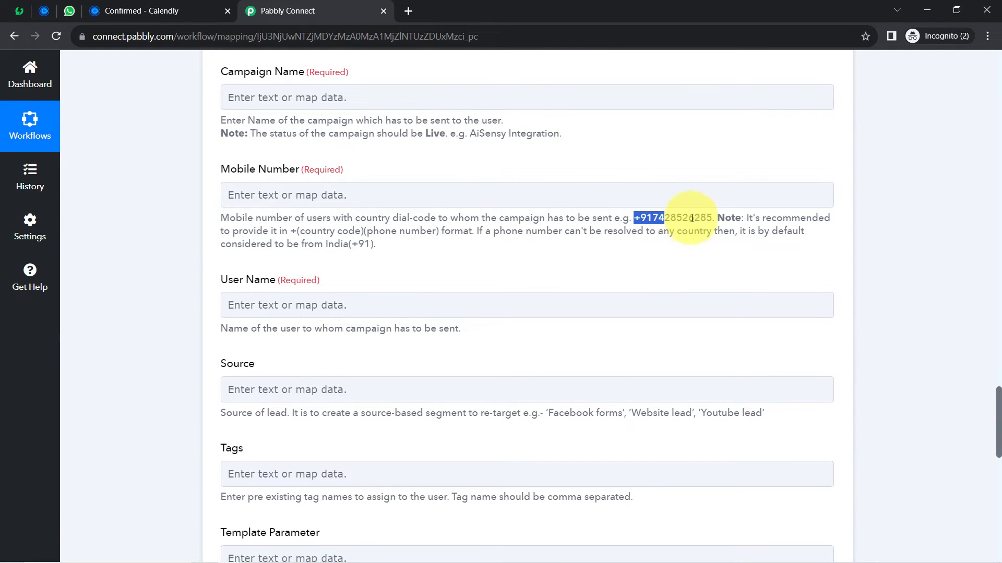
pyautogui.click(512, 190)
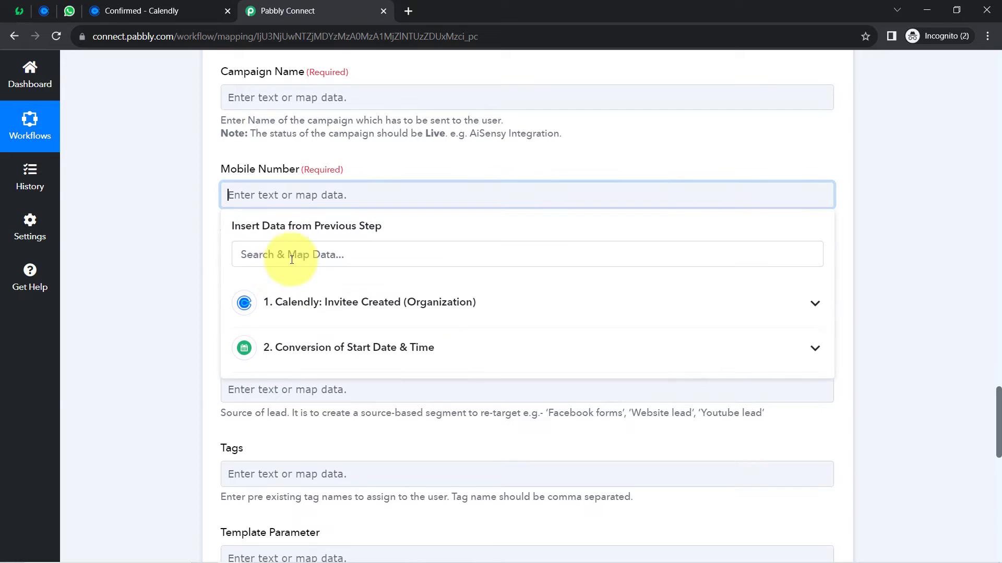
pyautogui.click(252, 245)
pyautogui.write('98')
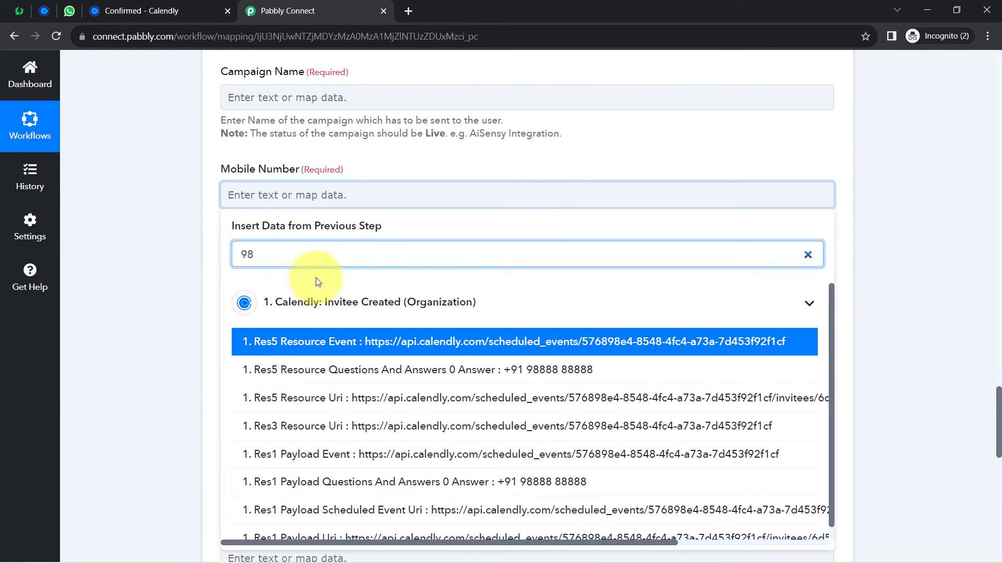
pyautogui.click(483, 371)
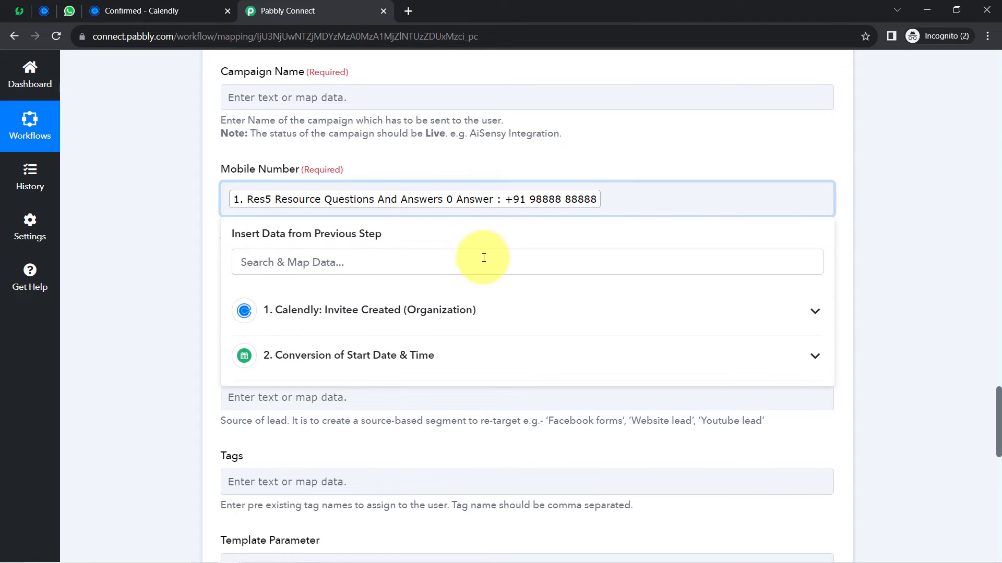
pyautogui.click(187, 280)
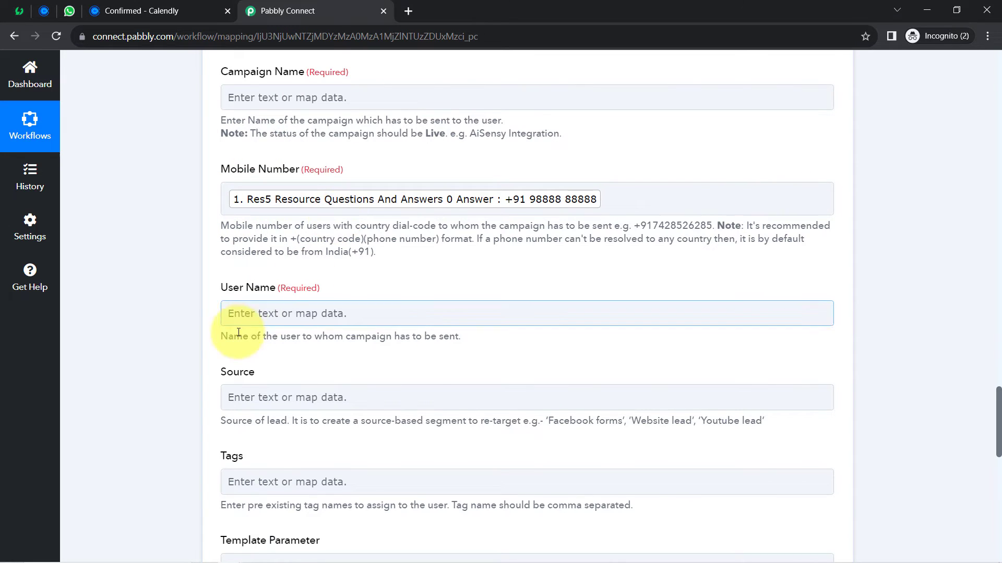
# - Map User Name to the invitee's name, Res5 Resource Name
pyautogui.click(243, 316)
pyautogui.click(245, 375)
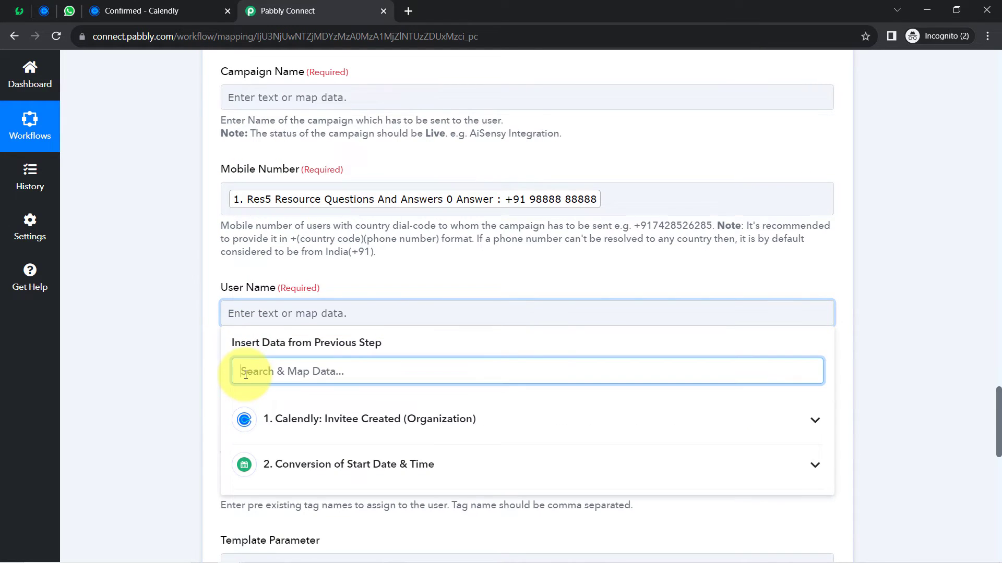
pyautogui.write('dem')
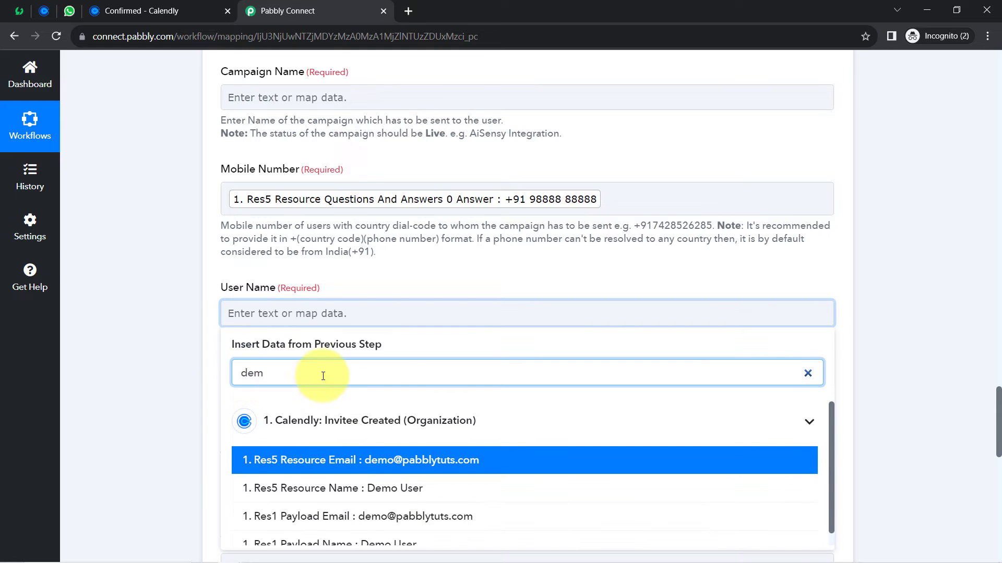
pyautogui.click(334, 490)
pyautogui.click(174, 301)
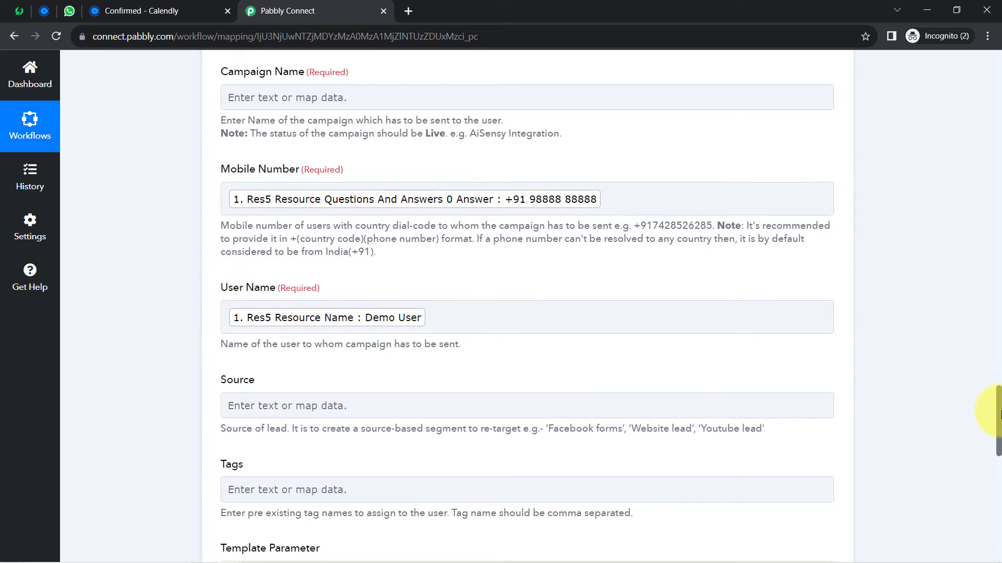
pyautogui.moveTo(998, 414); pyautogui.dragTo(998, 447)
# - Enter 'via Appointment' as the Source value
pyautogui.click(300, 178)
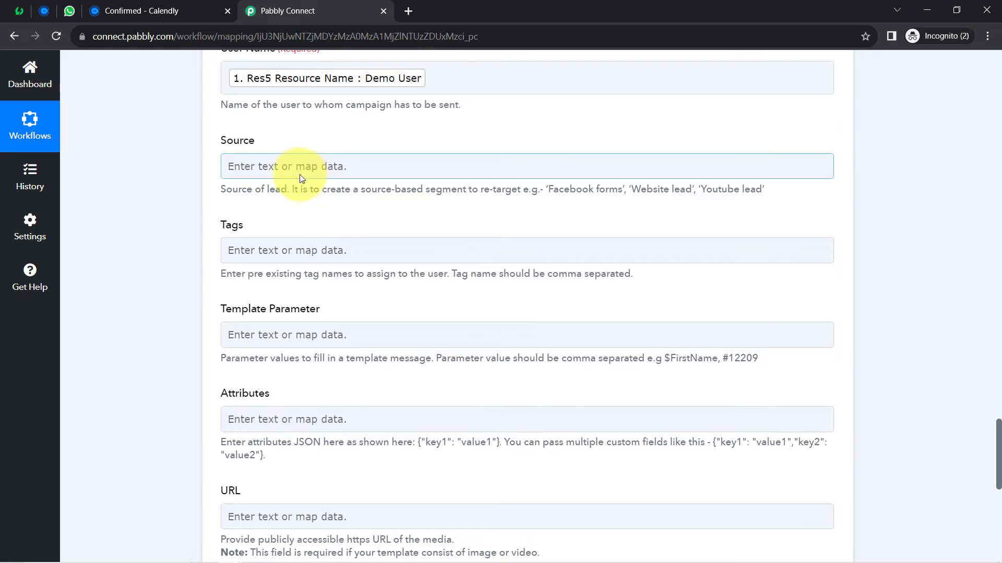
pyautogui.click(284, 171)
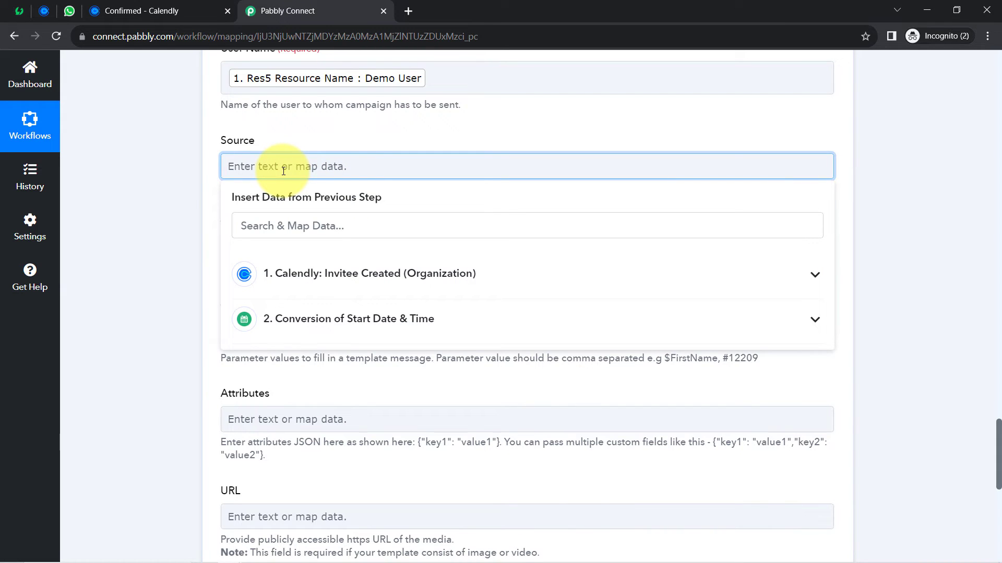
pyautogui.write('Ca')
pyautogui.doubleClick(283, 171)
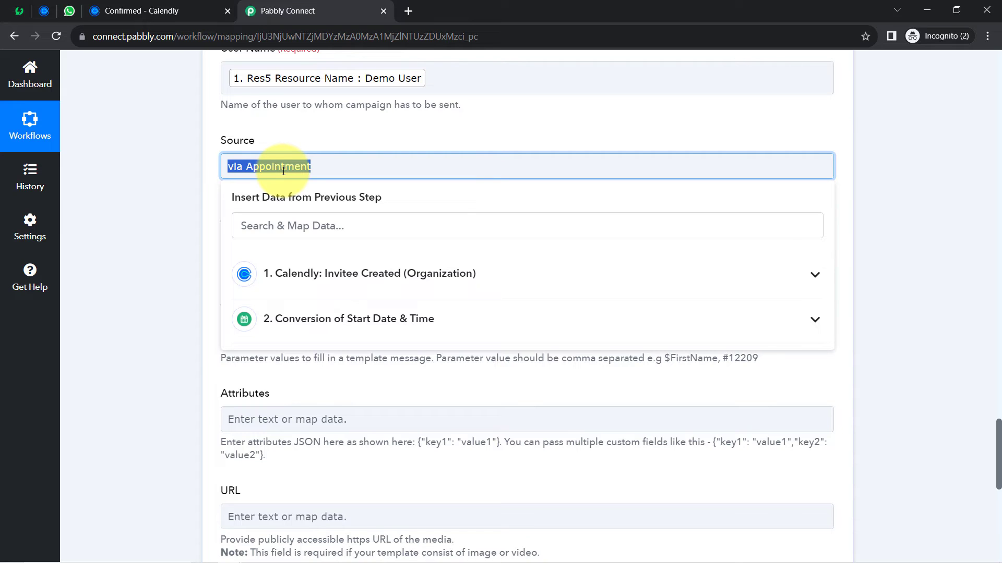
pyautogui.click(173, 237)
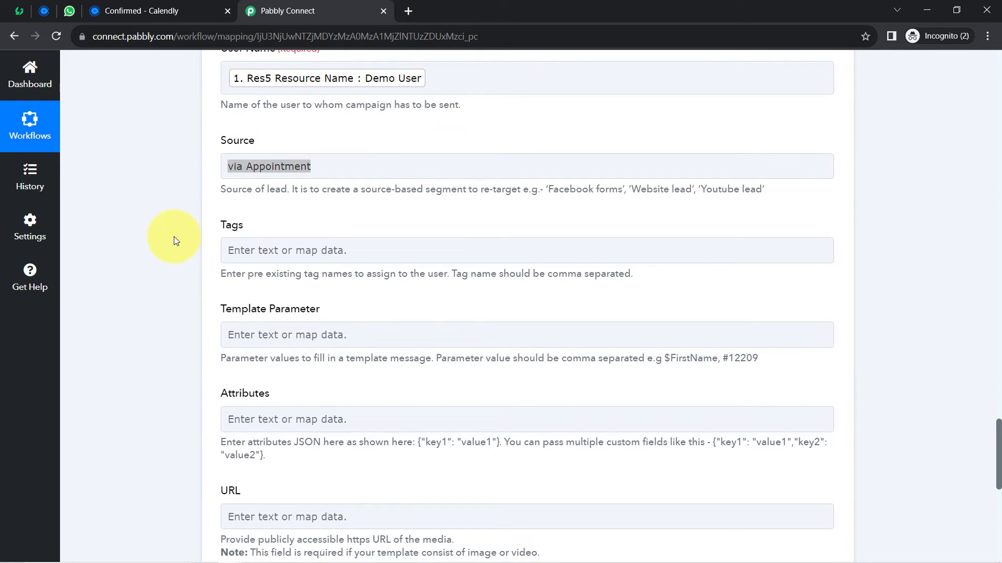
pyautogui.tripleClick(262, 167)
pyautogui.click(191, 183)
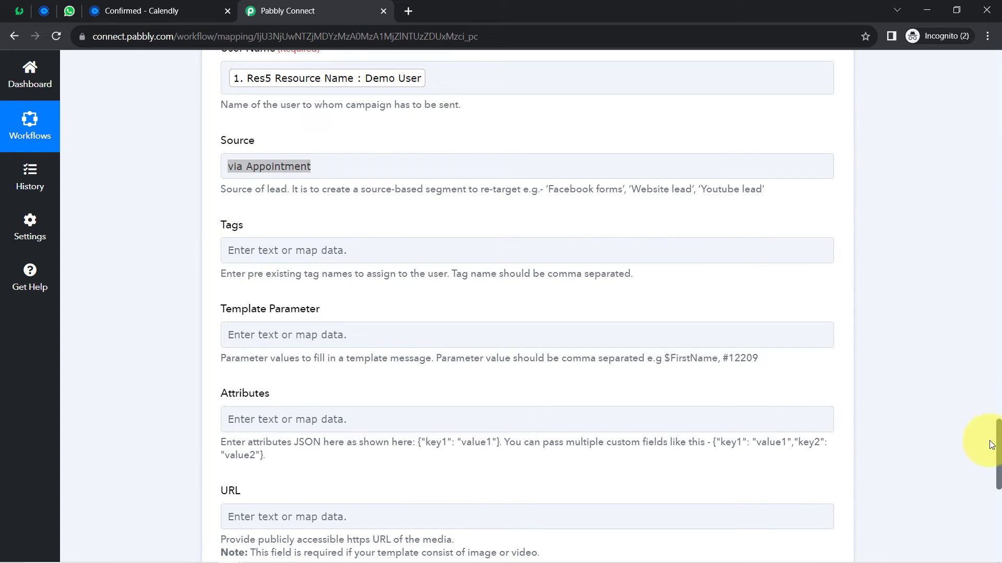
# - Review the Template Parameter section, then return to the AiSensy dashboard
pyautogui.scroll(-2, 999, 430)
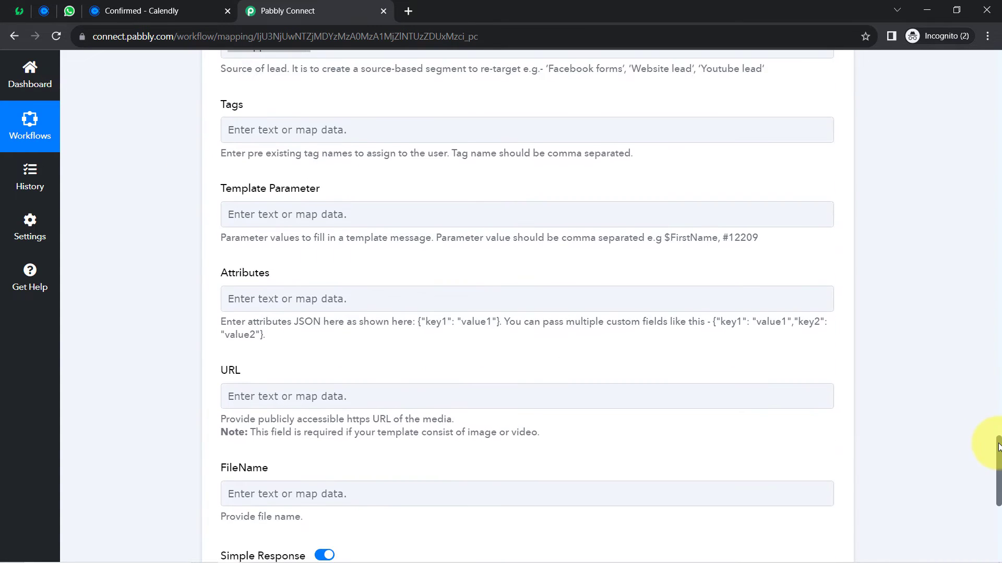
pyautogui.doubleClick(277, 187)
pyautogui.doubleClick(255, 180)
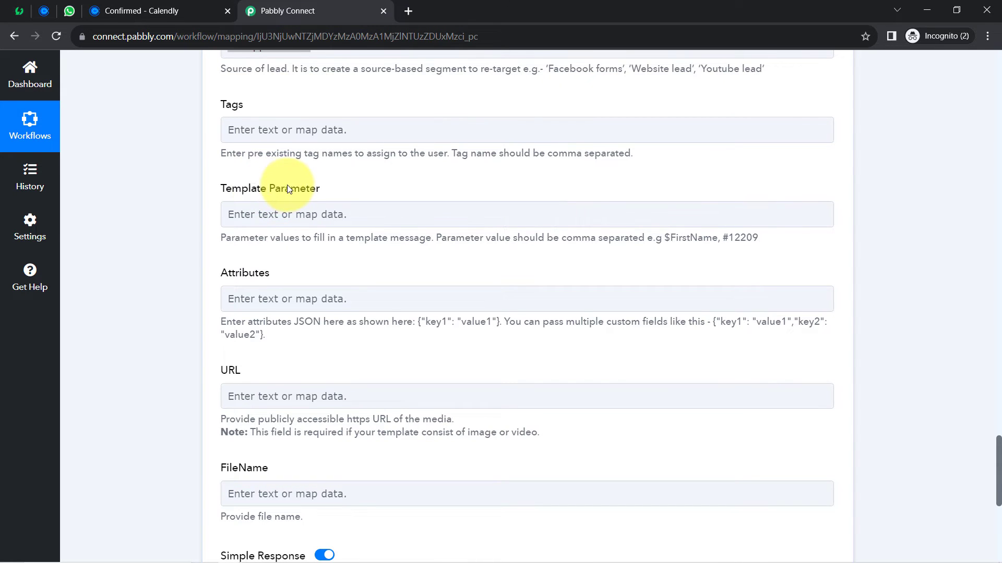
pyautogui.doubleClick(287, 186)
pyautogui.doubleClick(256, 189)
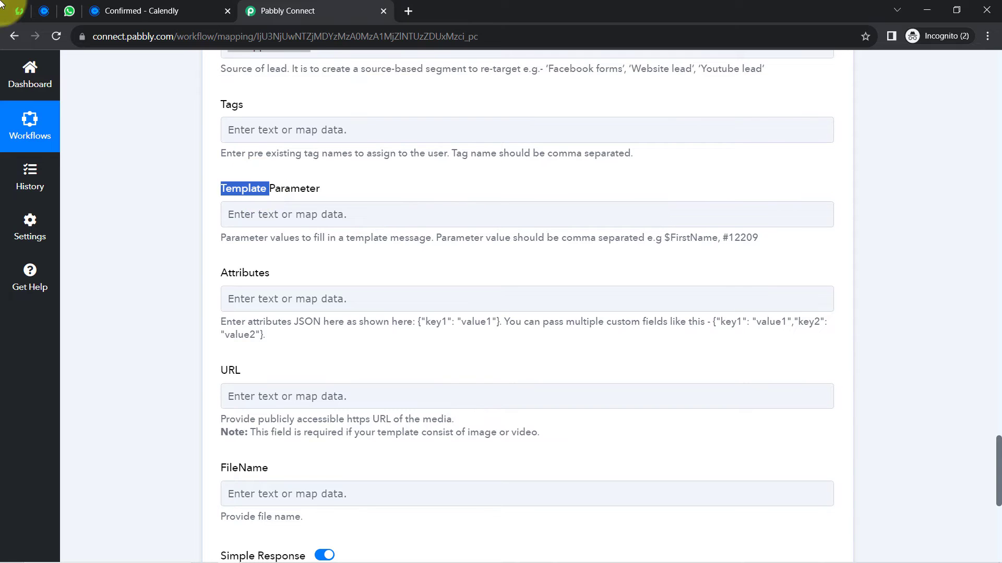
pyautogui.click(17, 12)
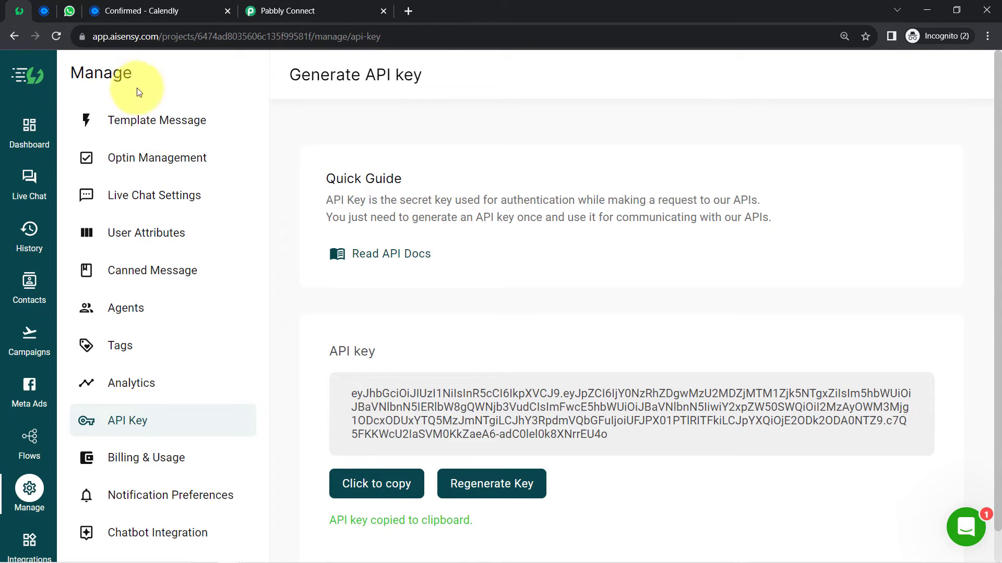
# - Open AiSensy's Template Messages list and review all 14 templates and the Quick Guide
pyautogui.click(163, 124)
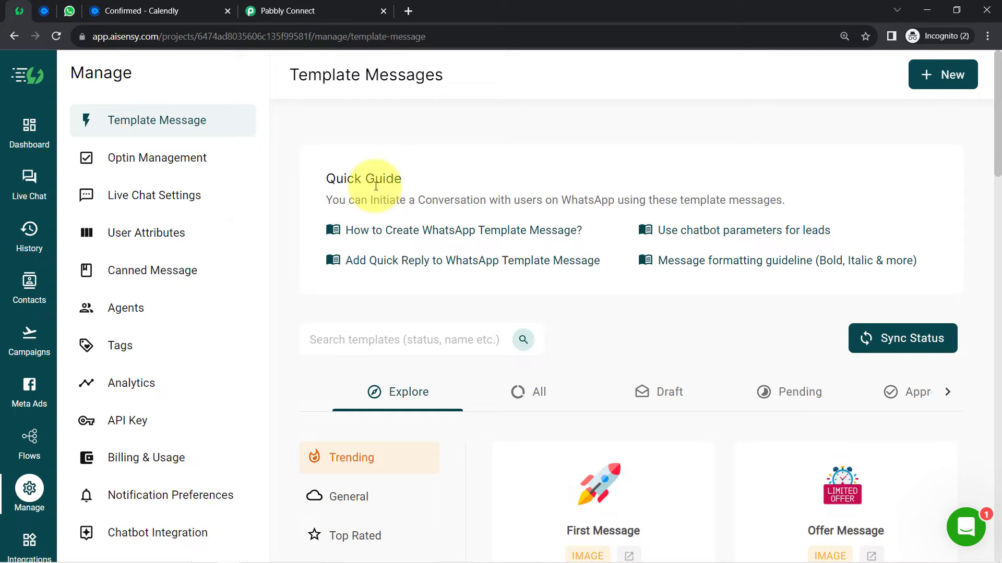
pyautogui.tripleClick(345, 75)
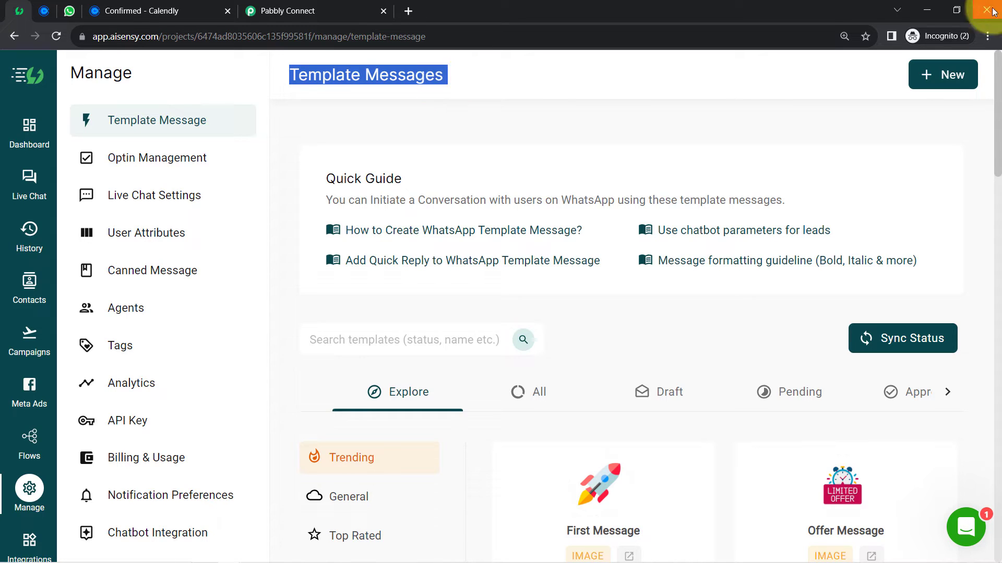
pyautogui.scroll(-4, 999, 91)
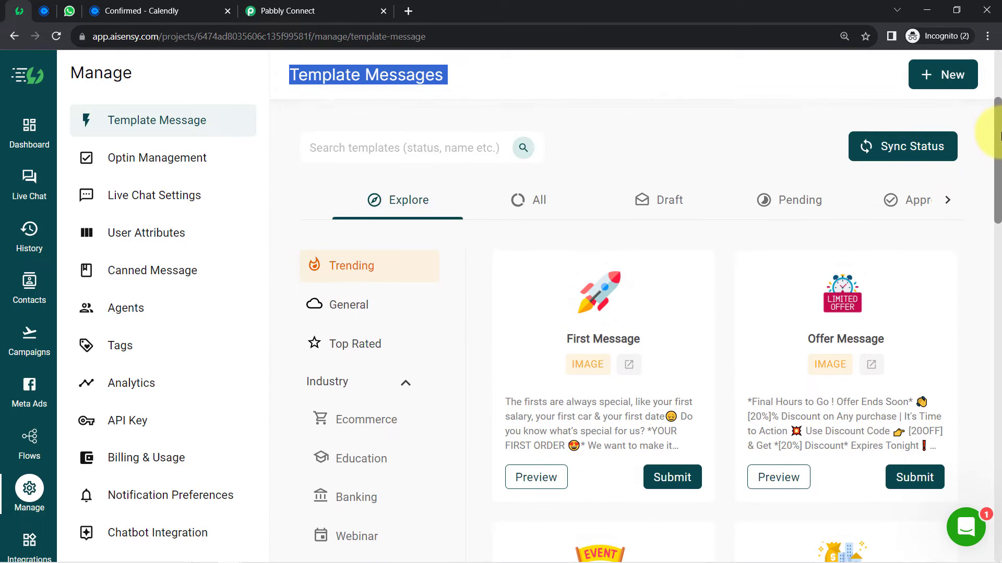
pyautogui.click(549, 201)
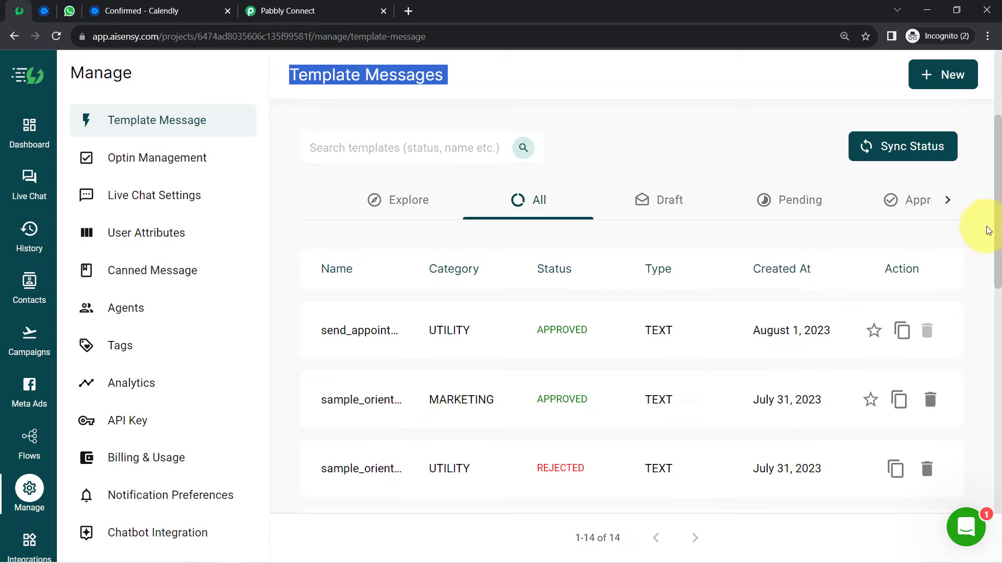
pyautogui.scroll(-2, 999, 236)
pyautogui.moveTo(999, 236); pyautogui.dragTo(990, 86)
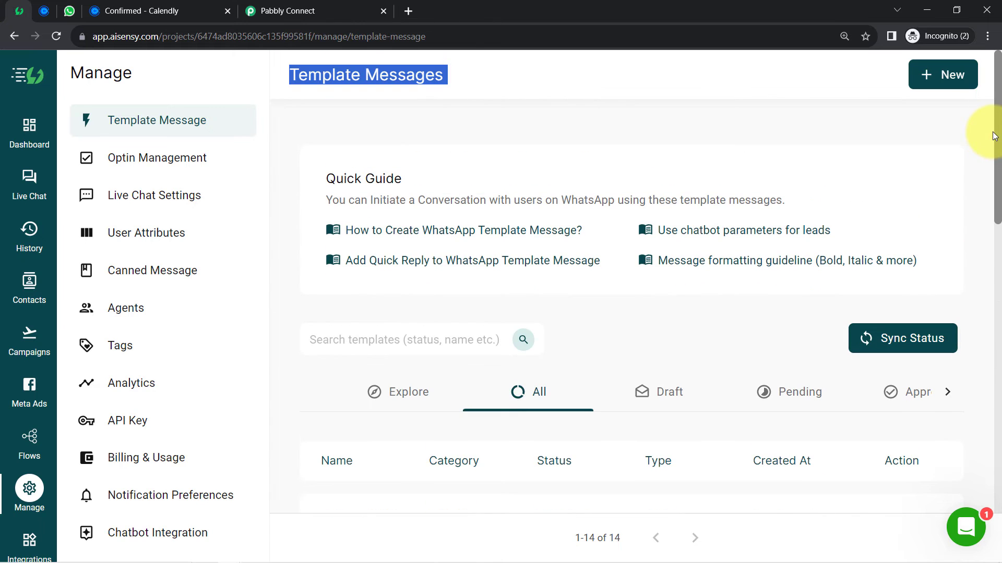
pyautogui.click(659, 150)
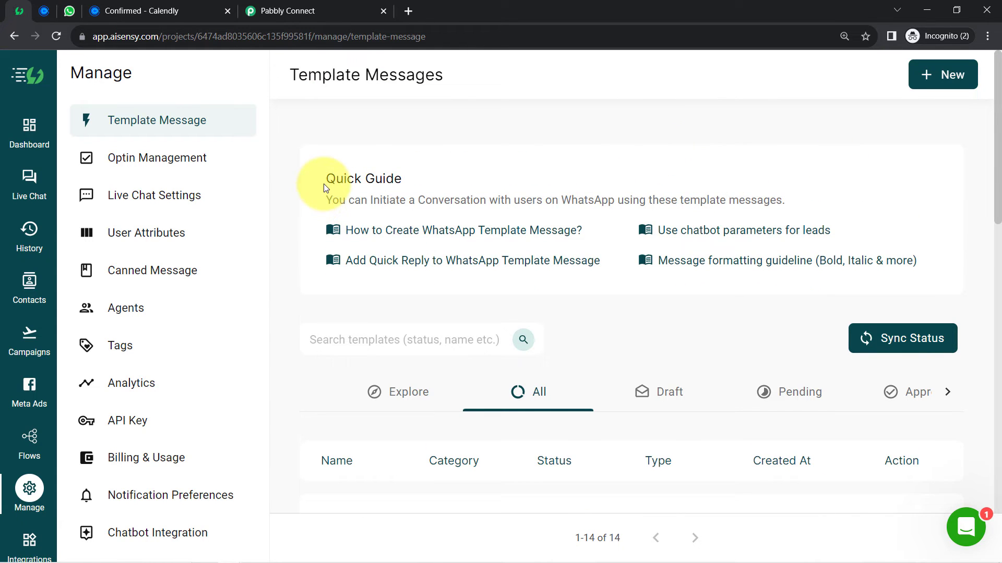
pyautogui.moveTo(327, 179); pyautogui.dragTo(396, 181)
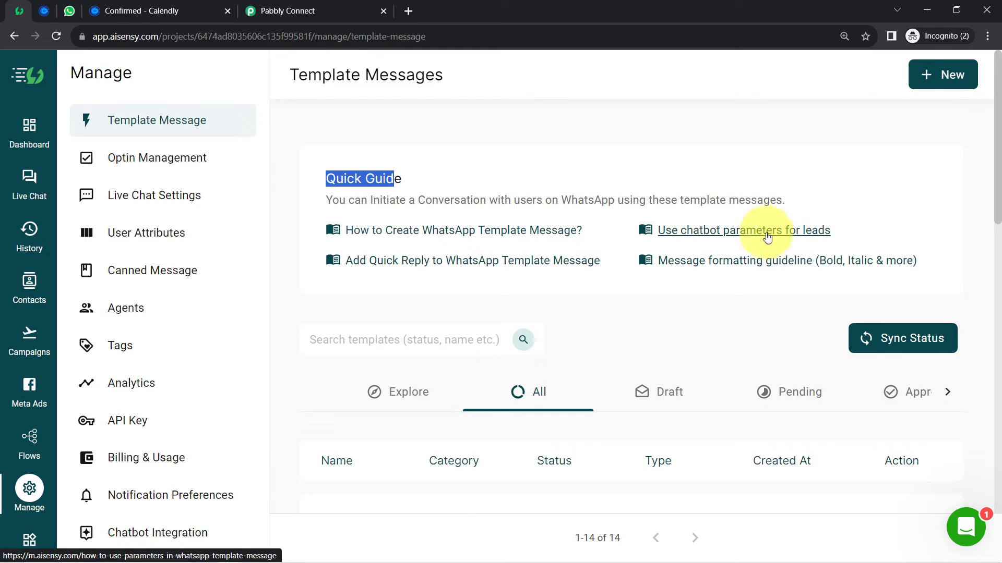
# - Start a new template message with category UTILITY and language English
pyautogui.click(914, 78)
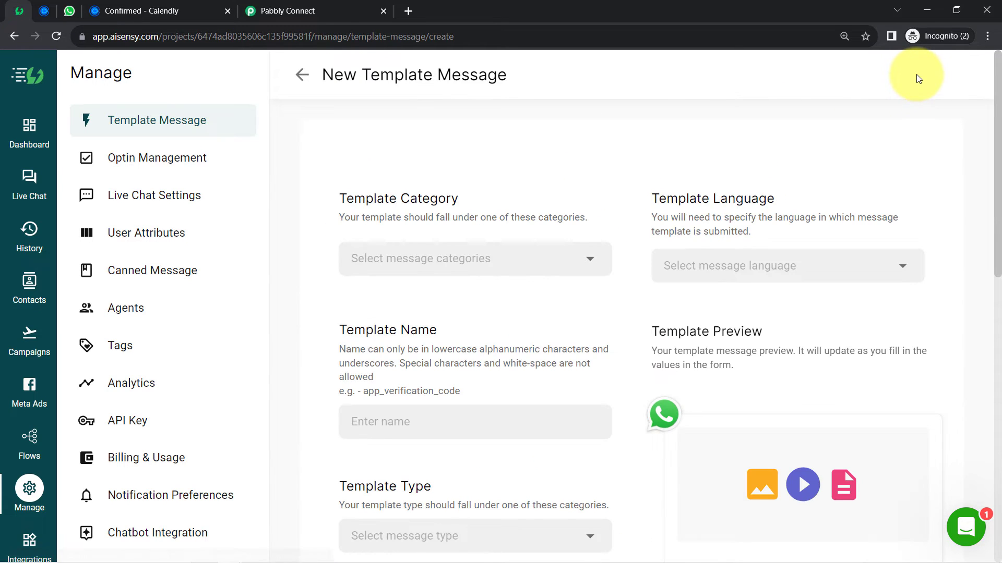
pyautogui.moveTo(994, 128)
pyautogui.mouseDown()
pyautogui.moveTo(994, 282)
pyautogui.moveTo(994, 127)
pyautogui.mouseUp()
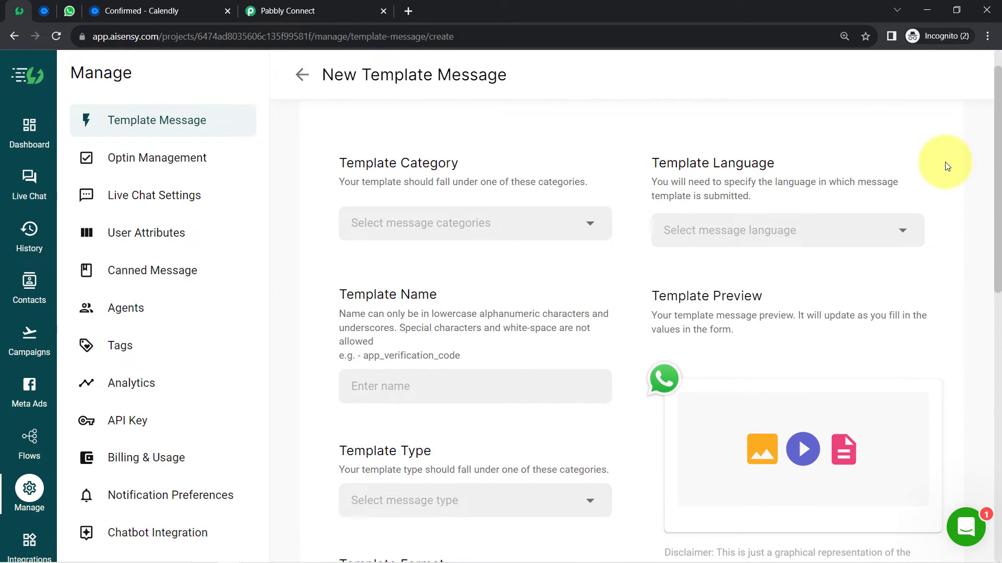
pyautogui.moveTo(354, 163); pyautogui.dragTo(446, 163)
pyautogui.click(416, 217)
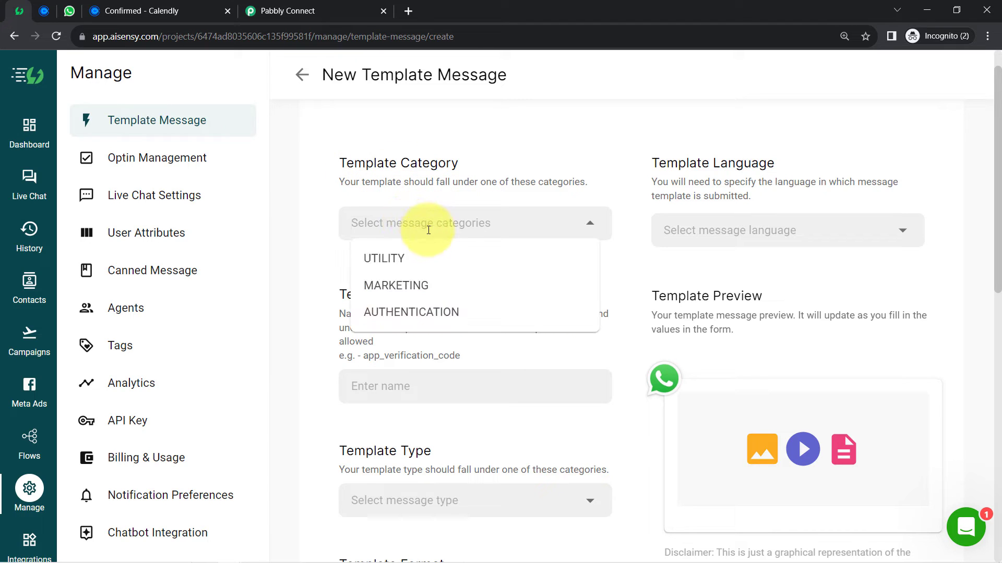
pyautogui.click(373, 257)
pyautogui.click(756, 228)
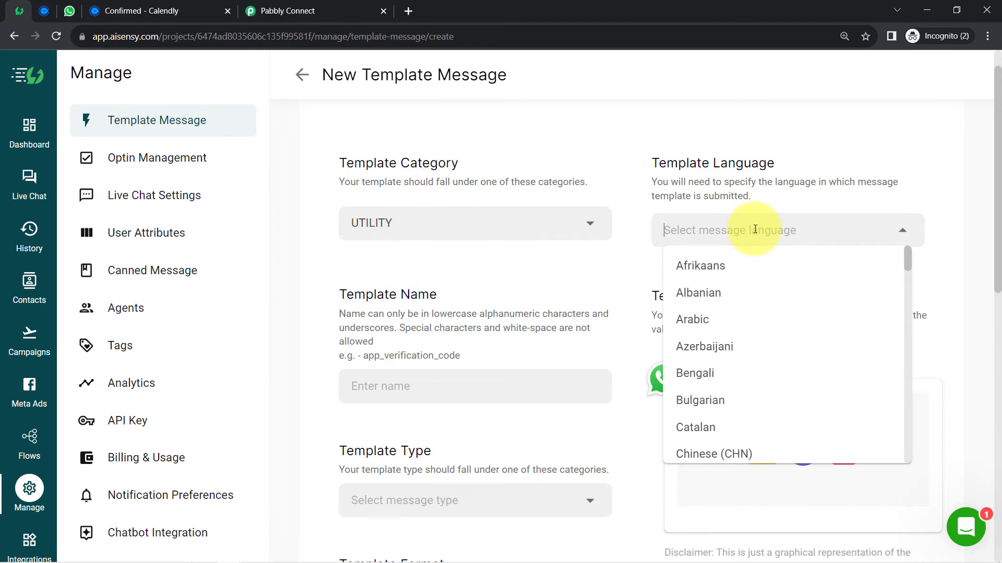
pyautogui.click(716, 238)
pyautogui.write('eng')
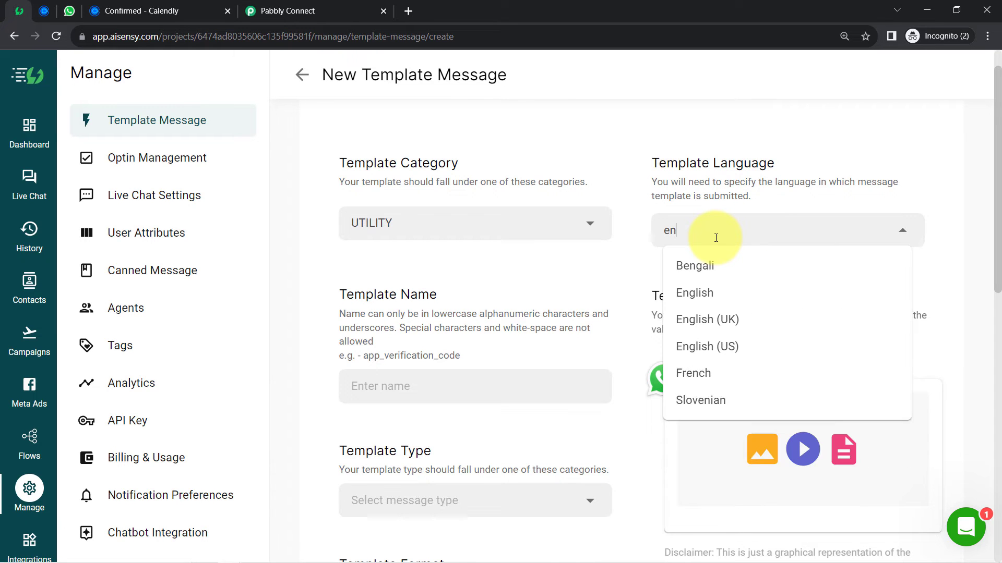
pyautogui.click(693, 292)
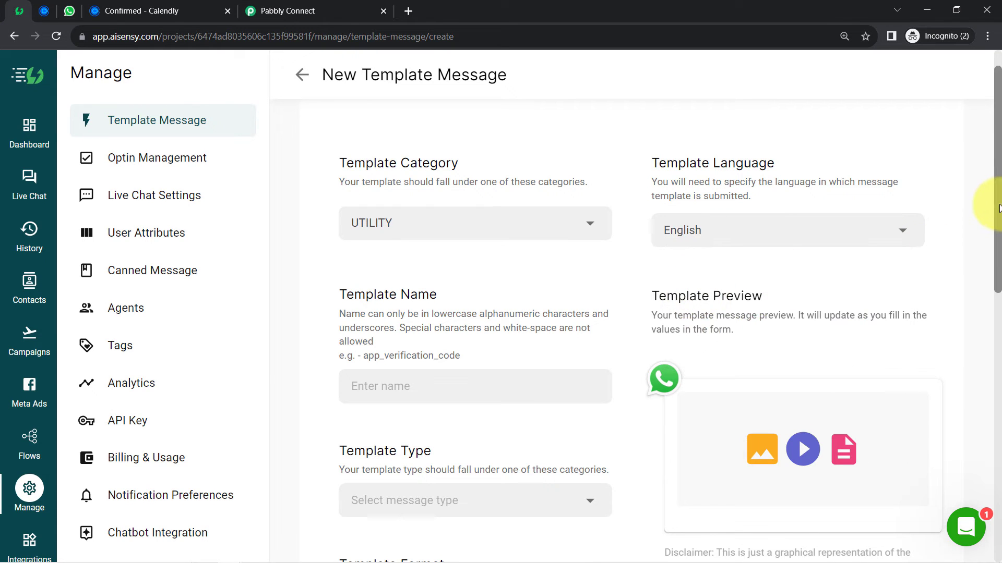
pyautogui.moveTo(992, 205); pyautogui.dragTo(991, 268)
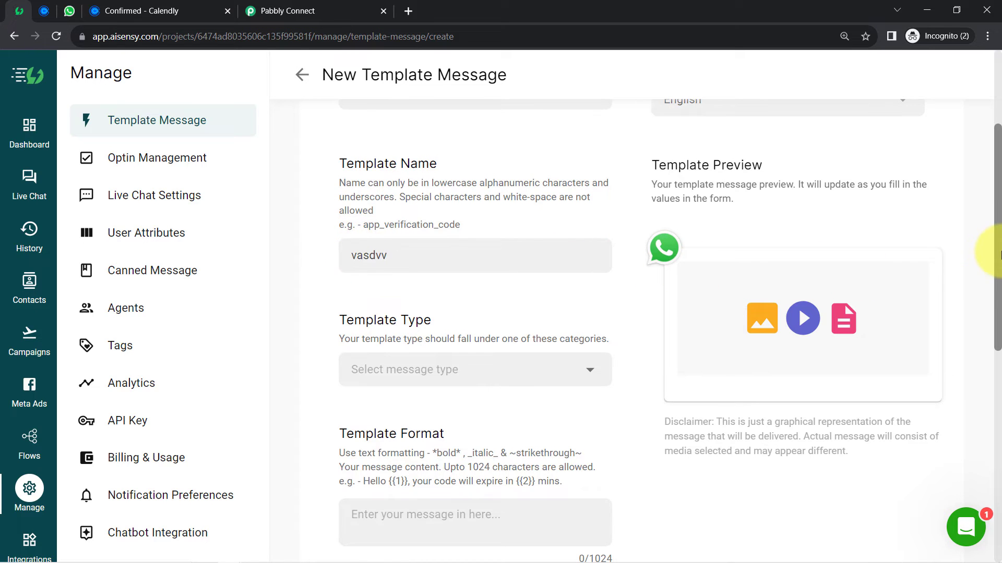
pyautogui.moveTo(992, 249); pyautogui.dragTo(991, 305)
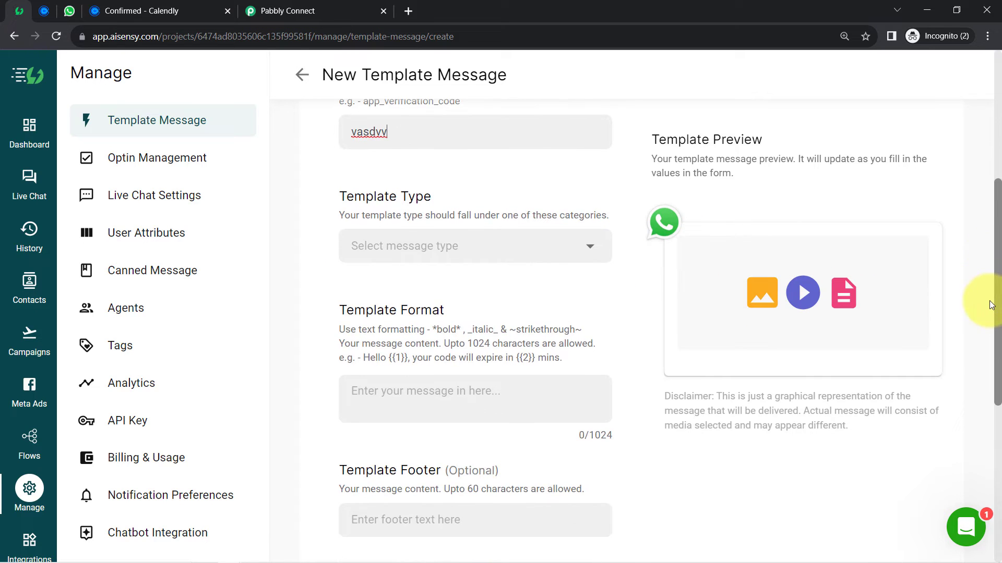
pyautogui.click(431, 246)
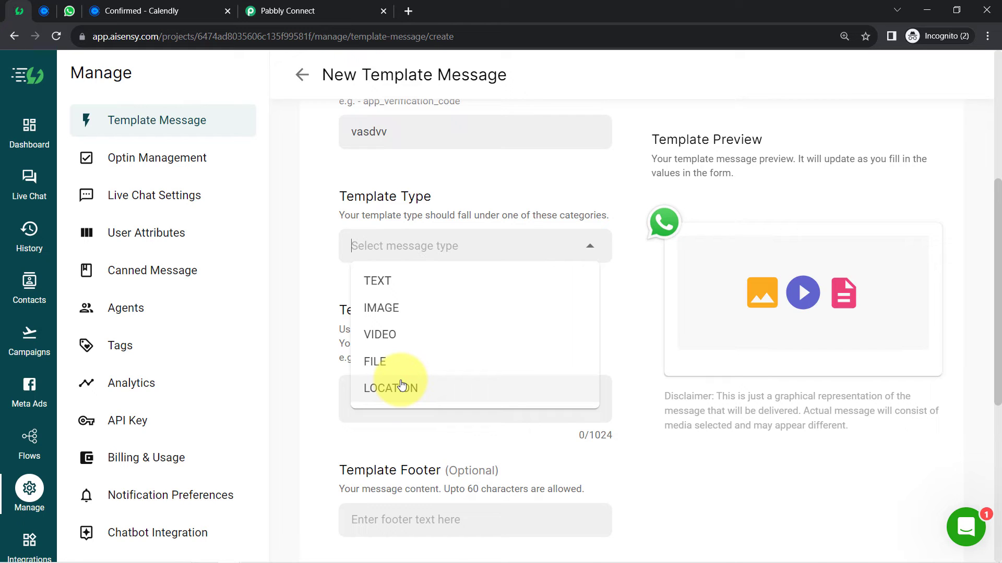
# - Set the template type to TEXT with header text 'fg xc c'
pyautogui.click(384, 286)
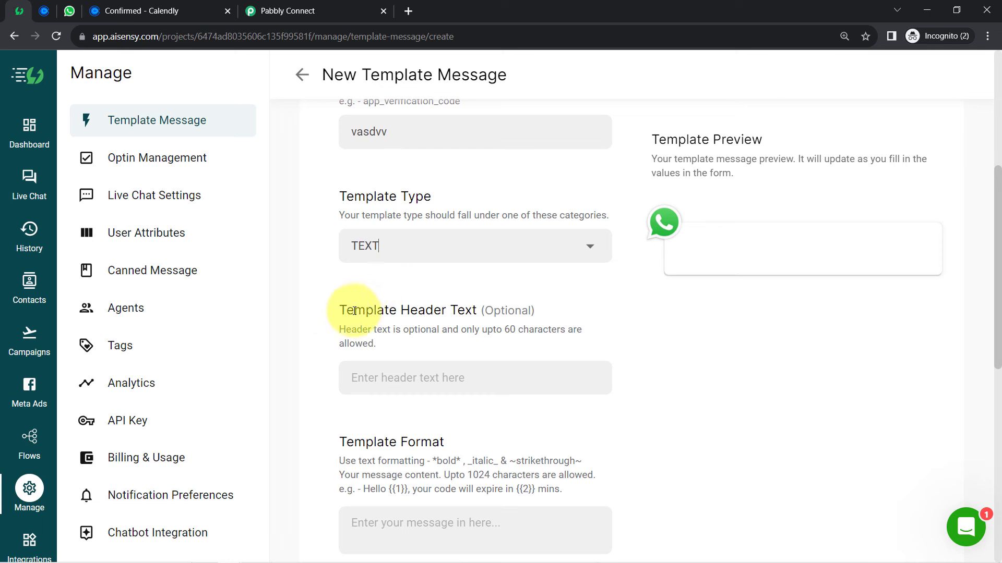
pyautogui.moveTo(354, 310); pyautogui.dragTo(522, 312)
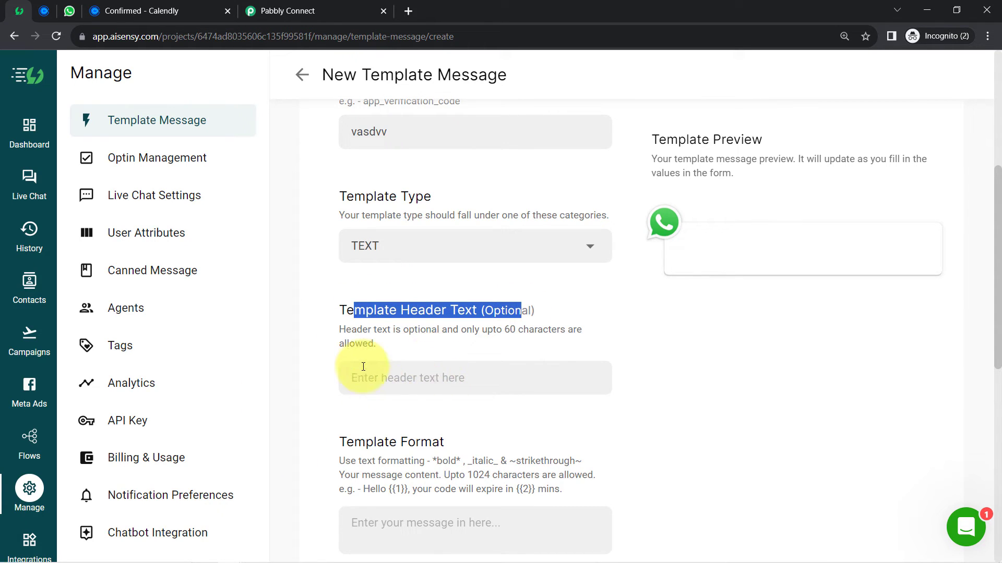
pyautogui.click(448, 386)
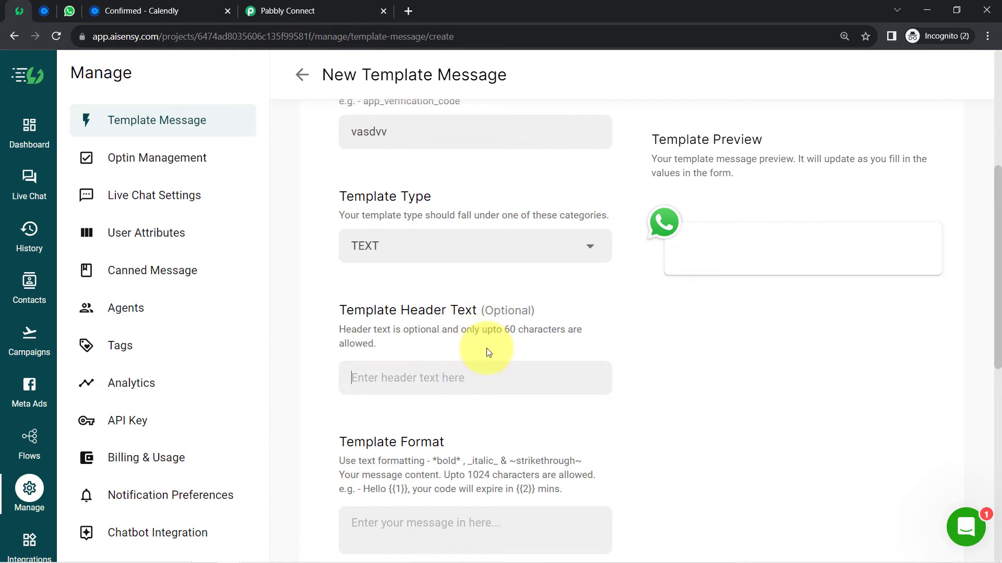
pyautogui.moveTo(493, 330); pyautogui.dragTo(548, 330)
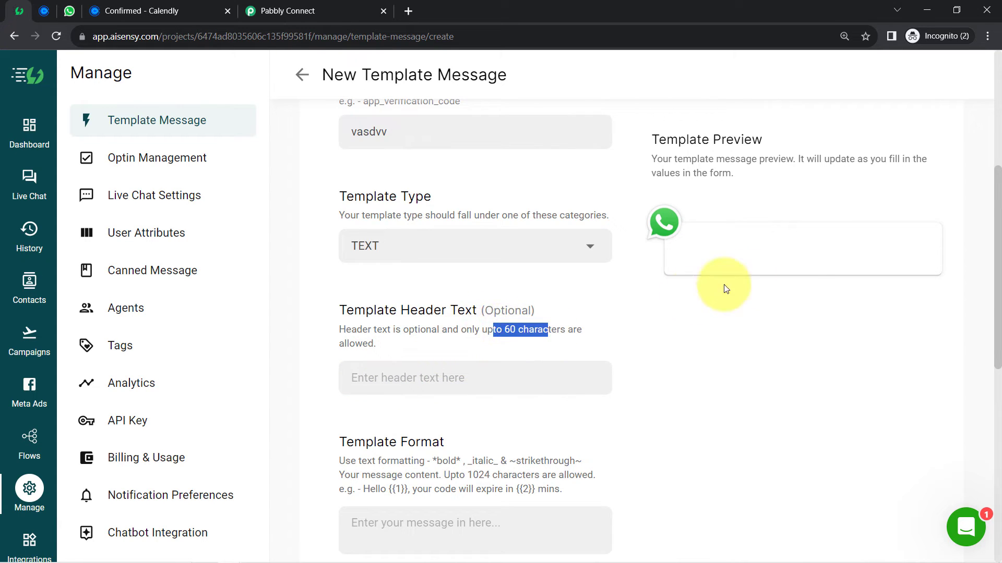
pyautogui.click(483, 377)
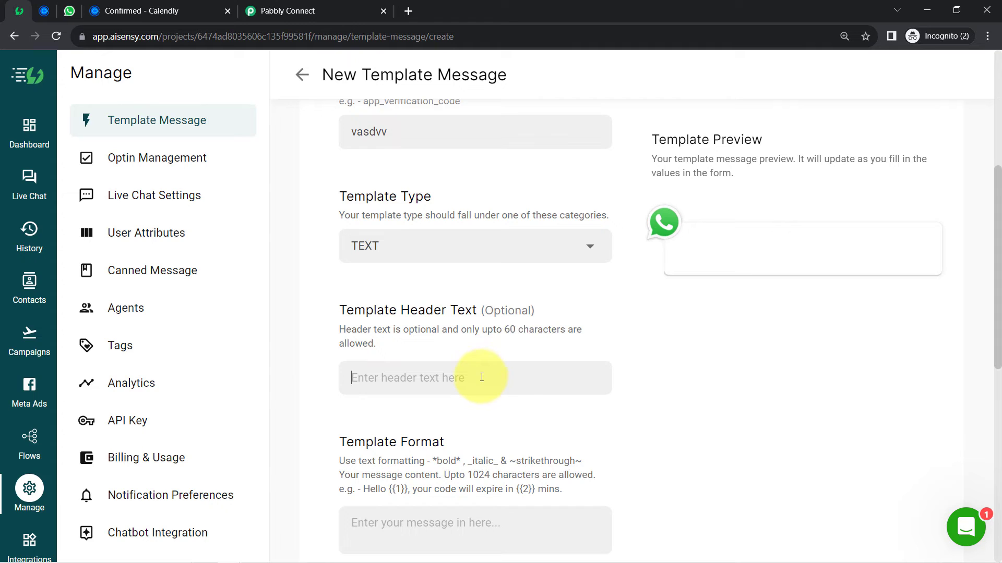
pyautogui.write('fg  xc c')
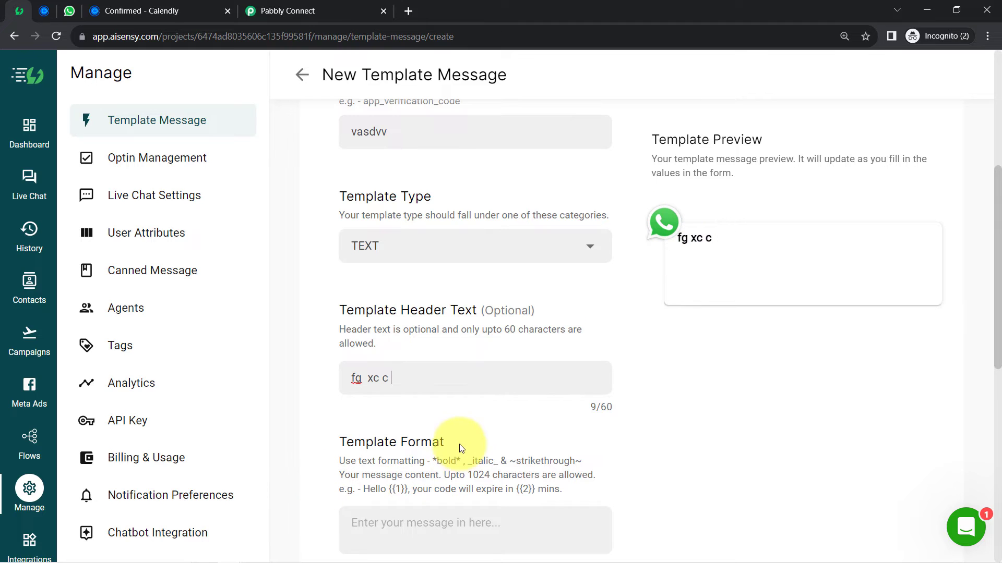
# - Write 'xhxgbffbf' as the template message body
pyautogui.moveTo(998, 248); pyautogui.dragTo(998, 294)
pyautogui.click(381, 405)
pyautogui.write('xc ')
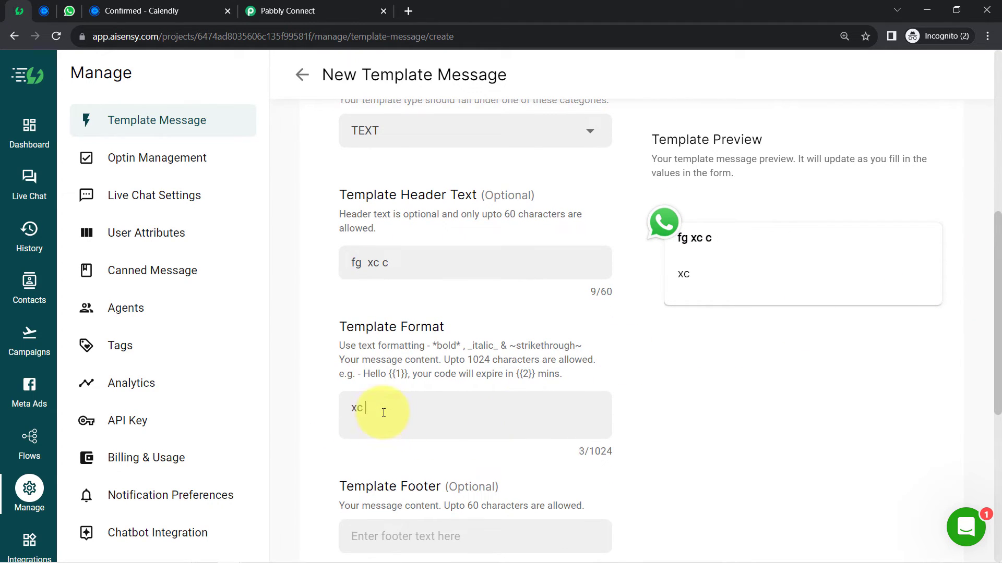
pyautogui.write('xc xc xcc  xc')
pyautogui.hotkey('ctrl', 'a')
pyautogui.write('xhxgbffbf')
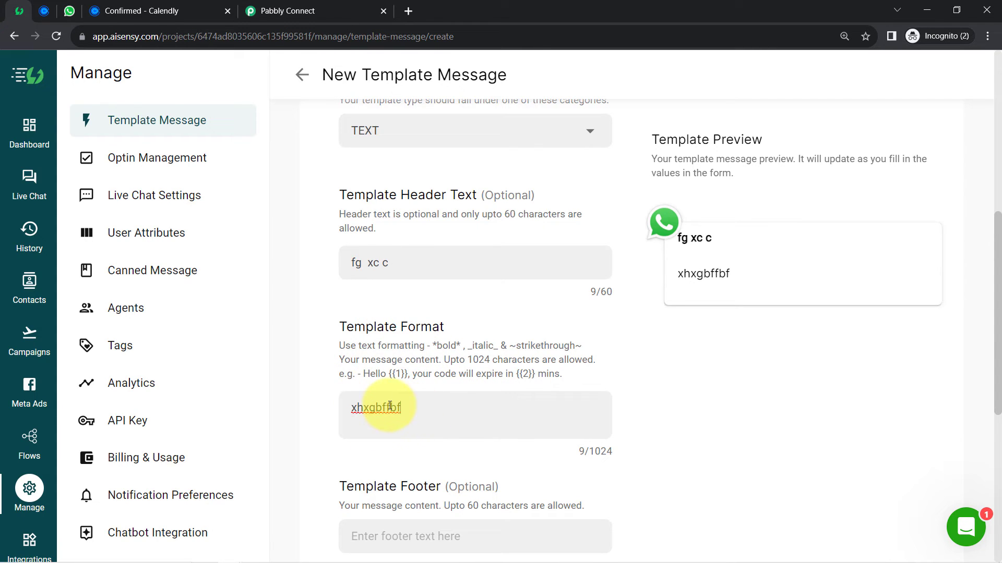
pyautogui.doubleClick(389, 406)
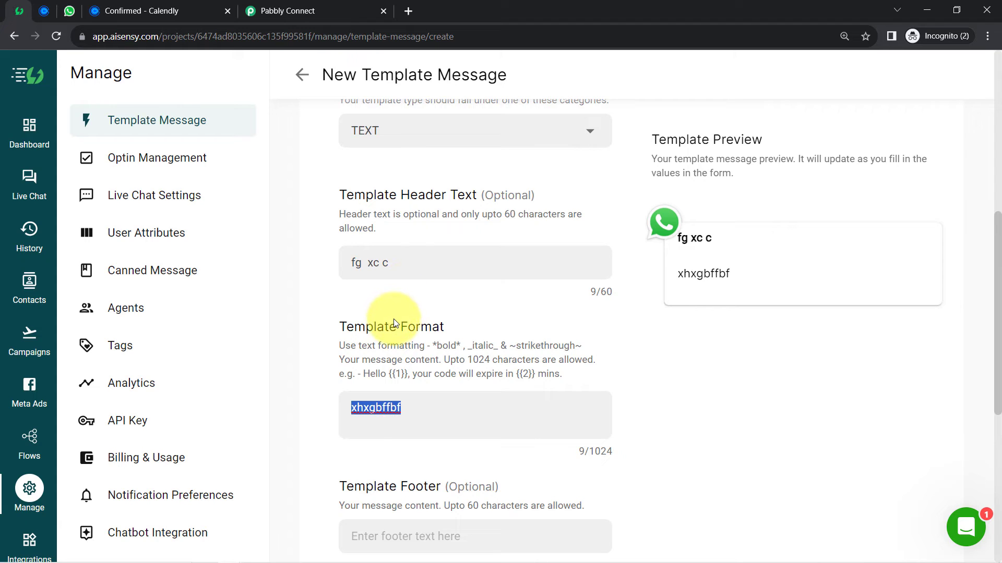
pyautogui.doubleClick(366, 343)
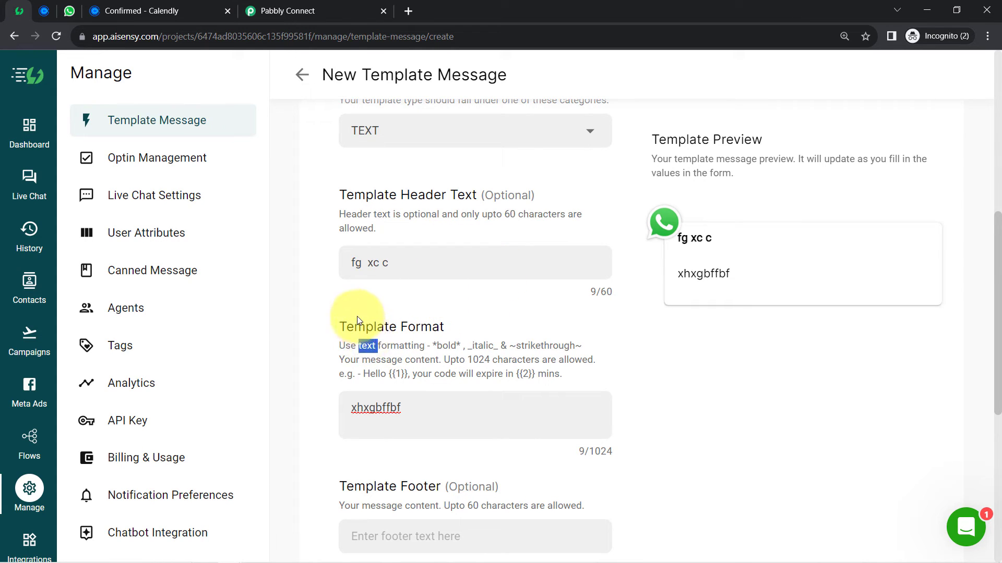
pyautogui.click(372, 324)
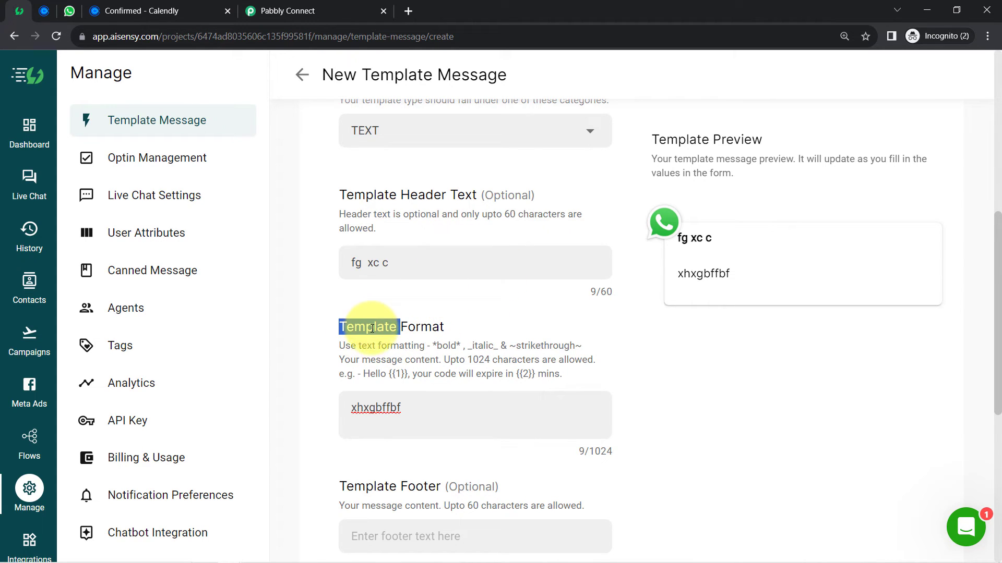
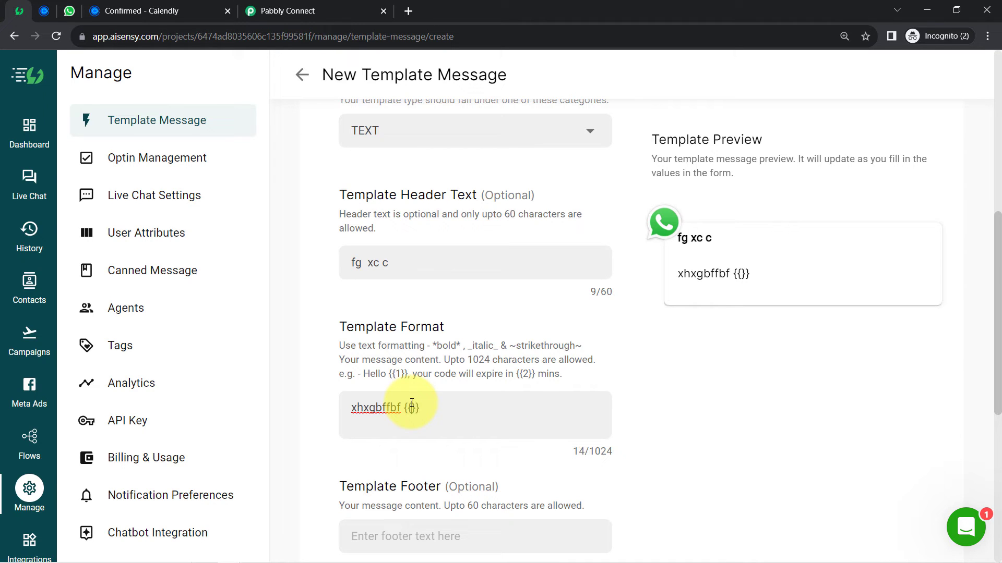
# - Add a {{1}} placeholder to the 'xhxgbffbf' body, review the form, and back out of the template
pyautogui.write('1')
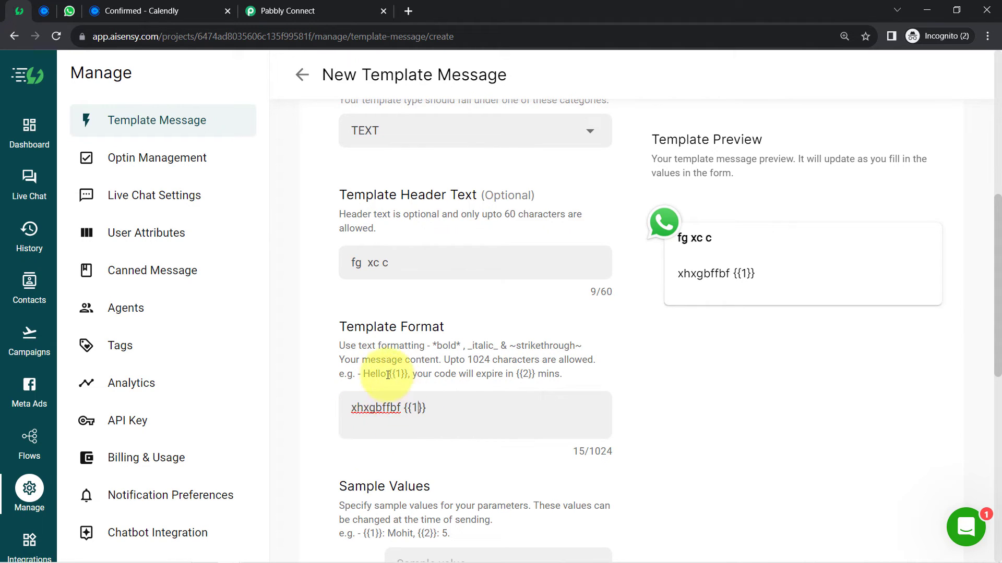
pyautogui.moveTo(363, 375); pyautogui.dragTo(562, 375)
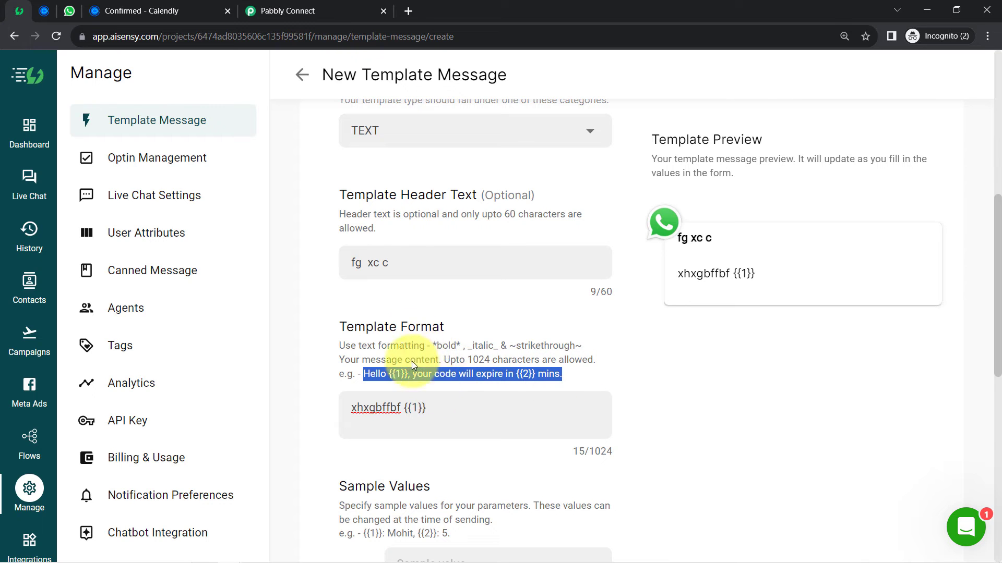
pyautogui.moveTo(998, 278); pyautogui.dragTo(998, 351)
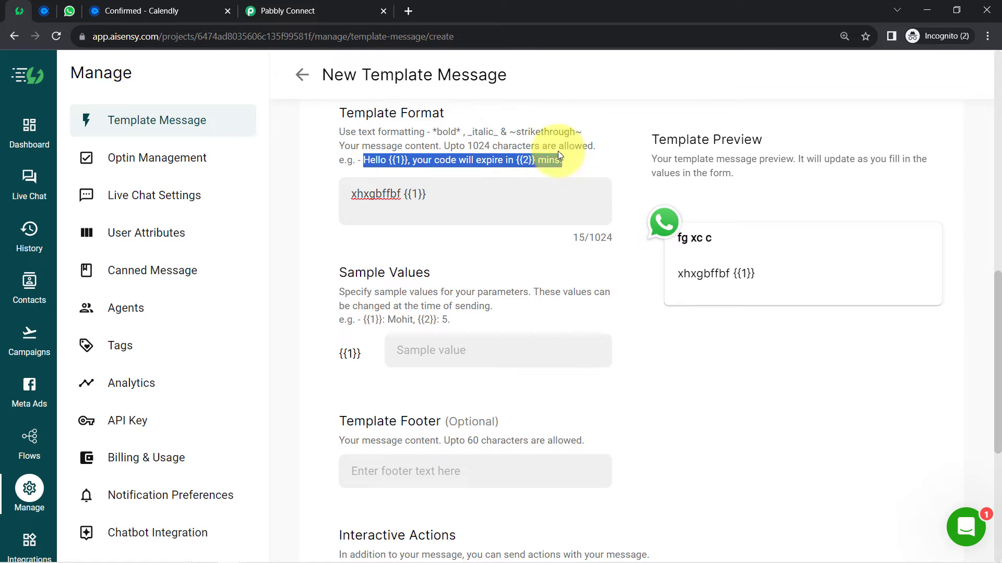
pyautogui.moveTo(648, 140); pyautogui.dragTo(781, 144)
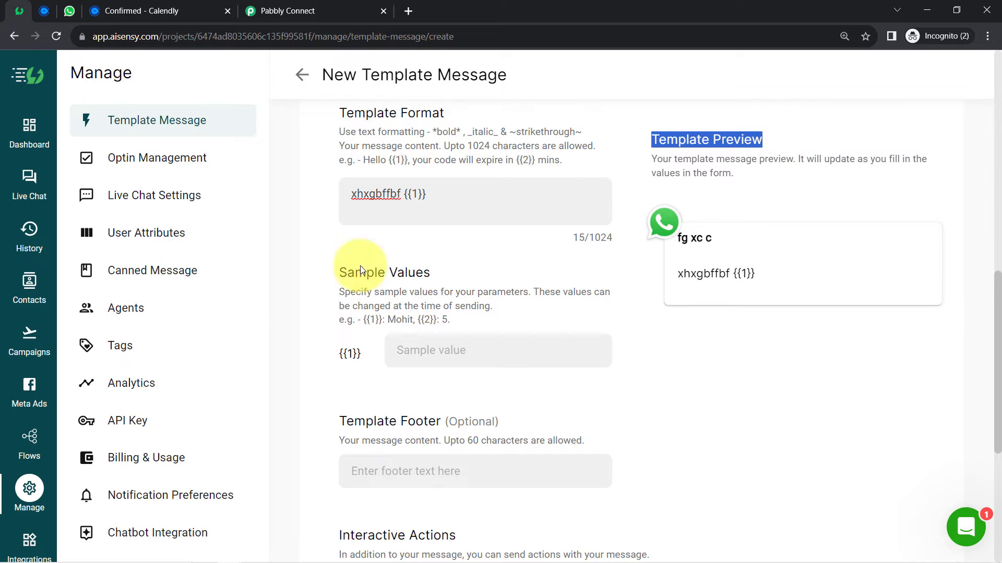
pyautogui.moveTo(339, 273); pyautogui.dragTo(428, 275)
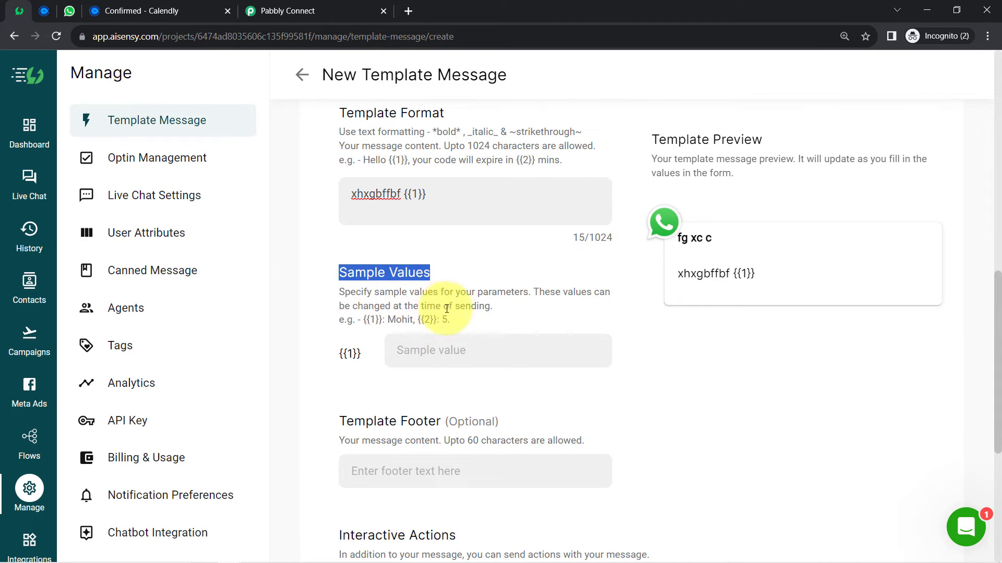
pyautogui.moveTo(443, 197); pyautogui.dragTo(408, 198)
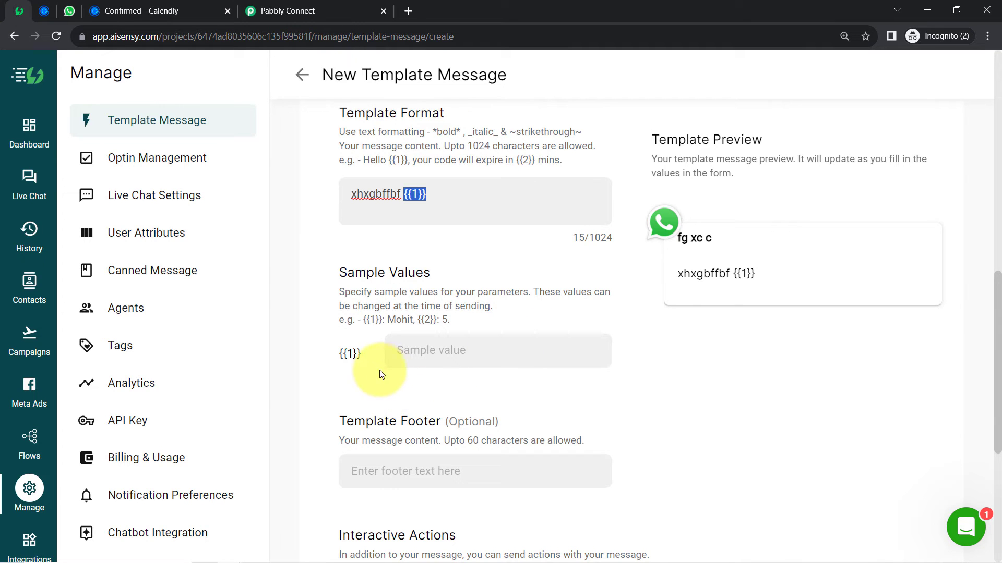
pyautogui.moveTo(996, 281); pyautogui.dragTo(986, 24)
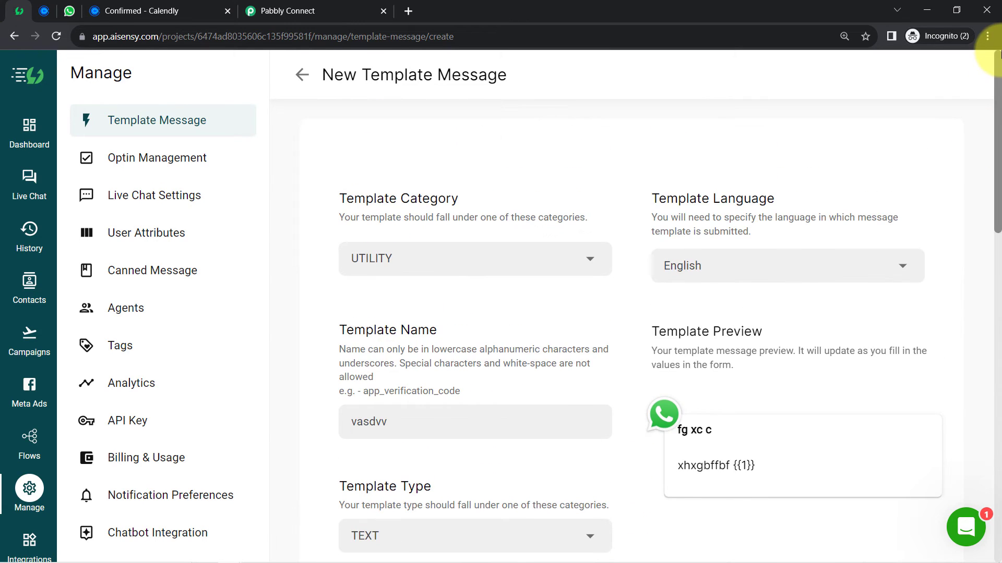
pyautogui.click(301, 75)
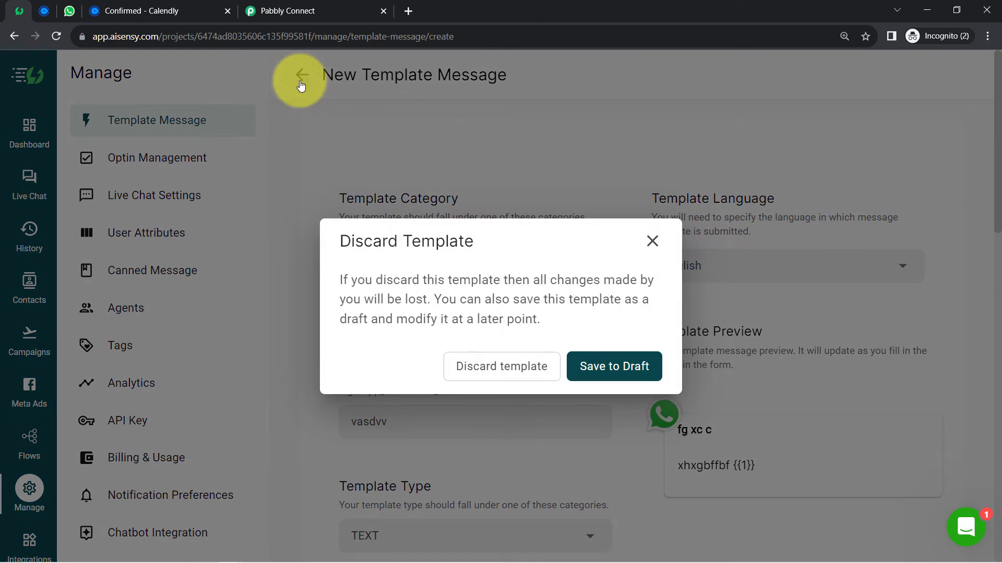
# - Discard the unfinished template and preview send_appointment_schedule_message from the All templates list
pyautogui.click(510, 365)
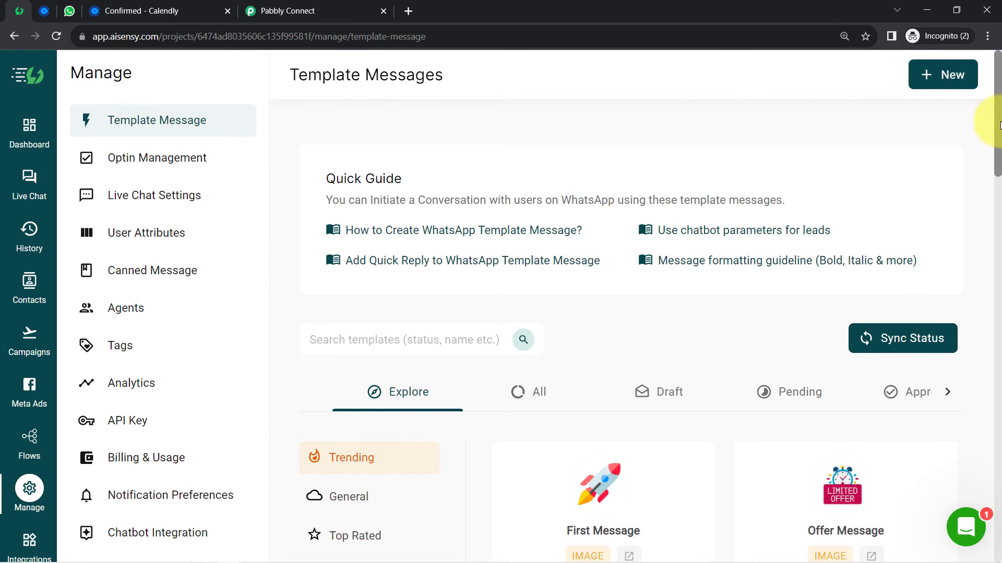
pyautogui.moveTo(999, 125); pyautogui.dragTo(995, 172)
pyautogui.click(527, 177)
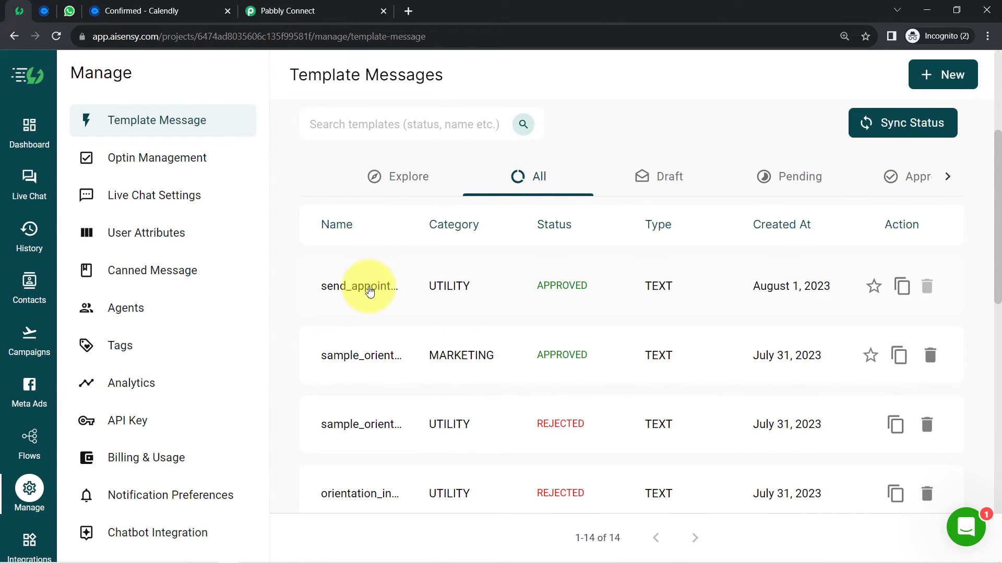
pyautogui.click(369, 292)
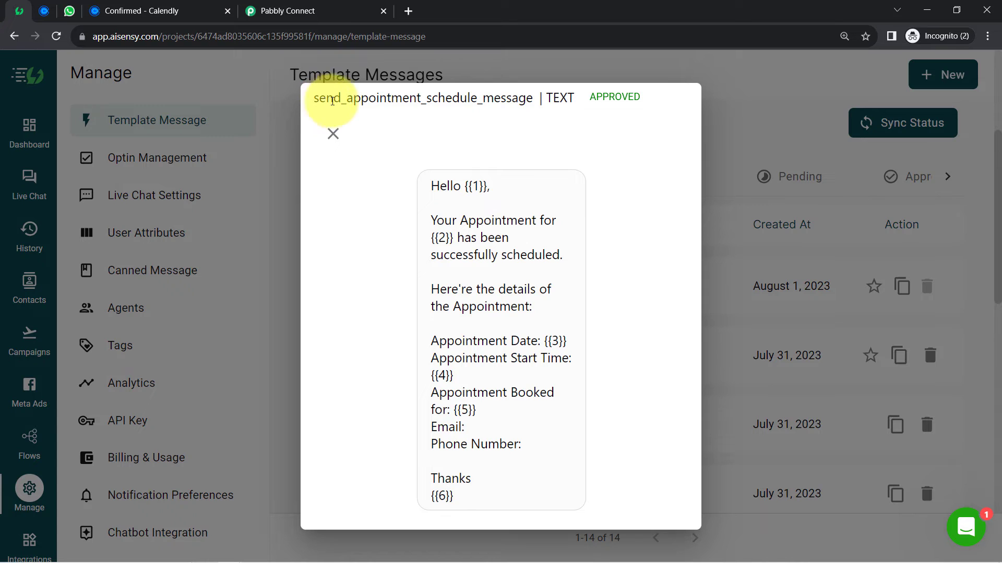
# - Review the template name and its {{1}}, {{2}}, Appointment Date and {{5}} placeholders
pyautogui.moveTo(319, 100); pyautogui.dragTo(513, 102)
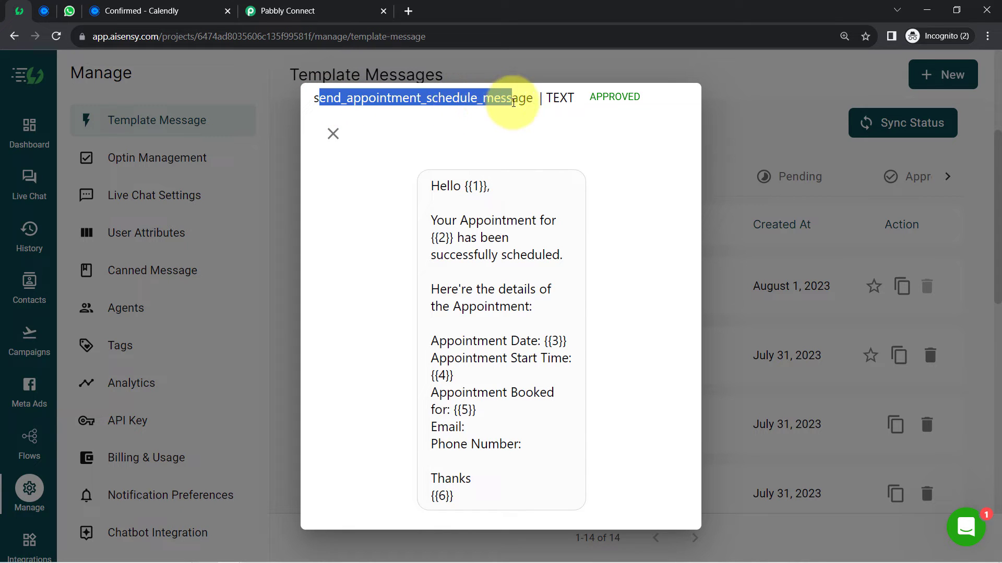
pyautogui.moveTo(440, 189); pyautogui.dragTo(486, 186)
pyautogui.click(491, 182)
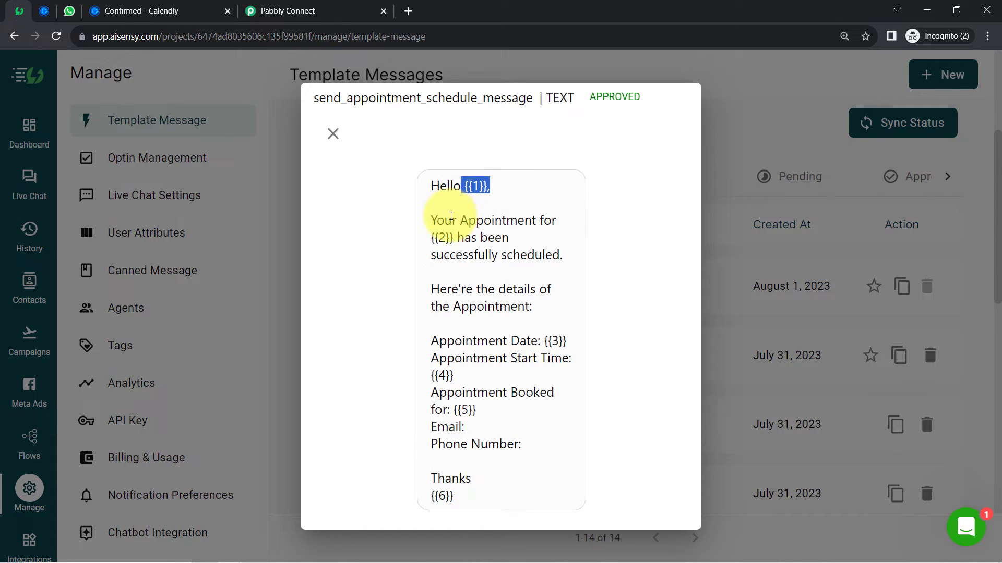
pyautogui.moveTo(424, 244); pyautogui.dragTo(453, 241)
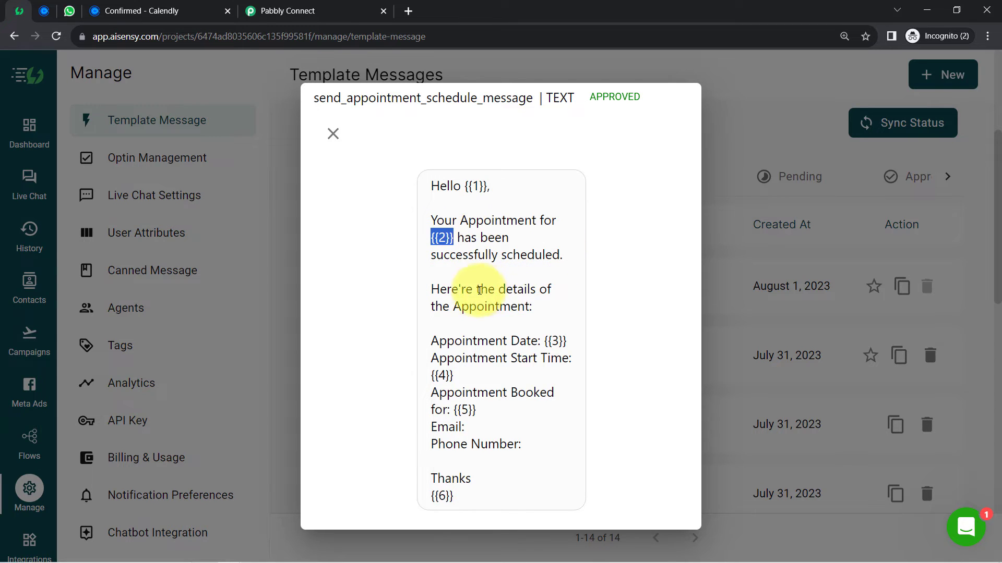
pyautogui.moveTo(466, 289); pyautogui.dragTo(540, 310)
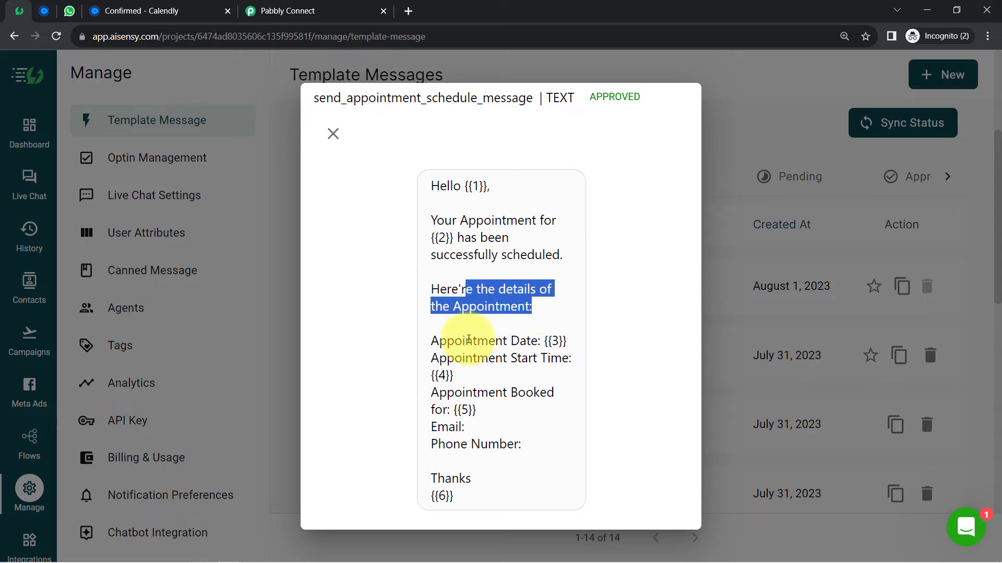
pyautogui.moveTo(465, 341); pyautogui.dragTo(543, 344)
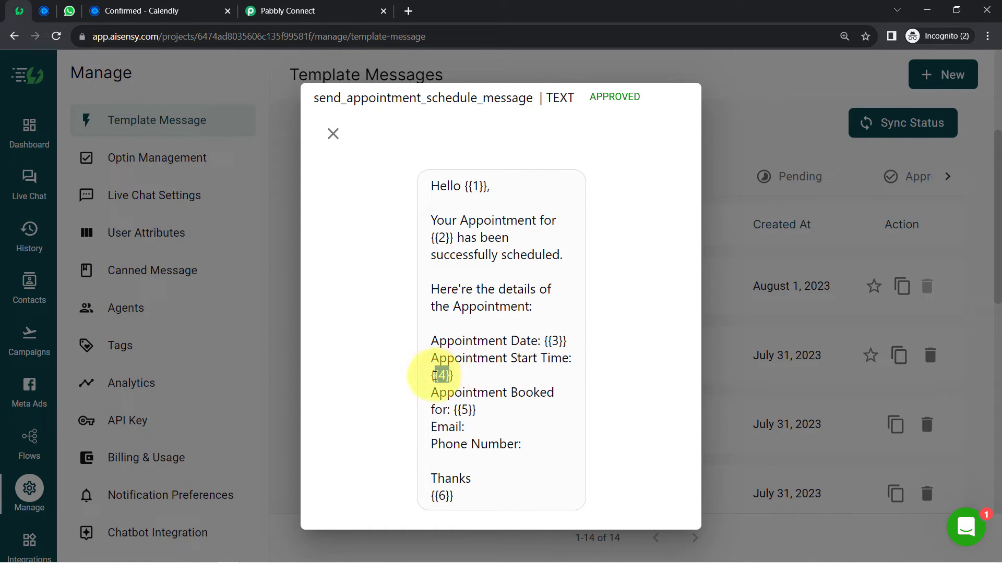
pyautogui.moveTo(475, 416); pyautogui.dragTo(450, 410)
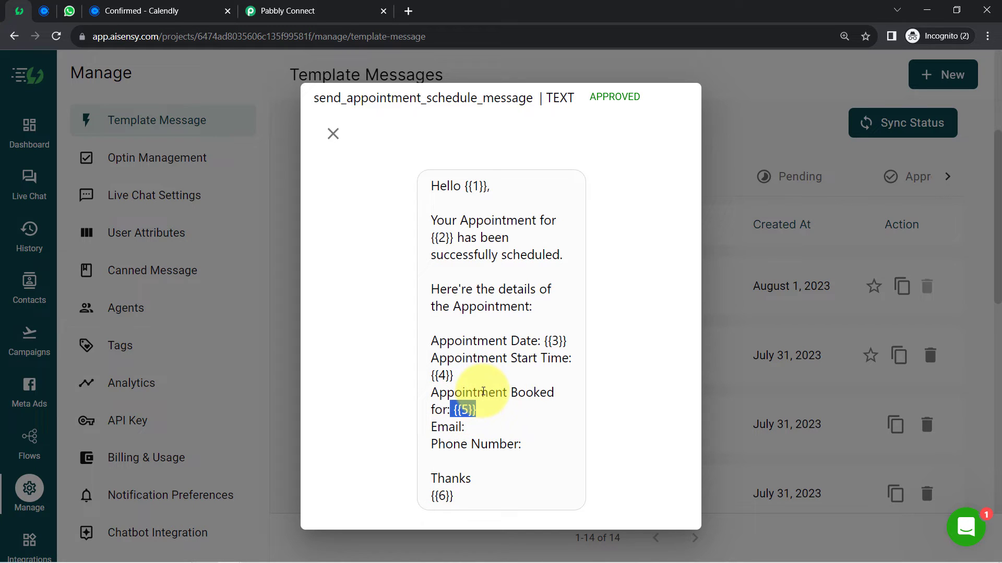
# - Review the Email and Phone Number lines, the full body and the {{4}} start-time placeholder
pyautogui.moveTo(438, 428)
pyautogui.mouseDown()
pyautogui.moveTo(461, 429)
pyautogui.moveTo(450, 432)
pyautogui.mouseUp()
pyautogui.click(493, 433)
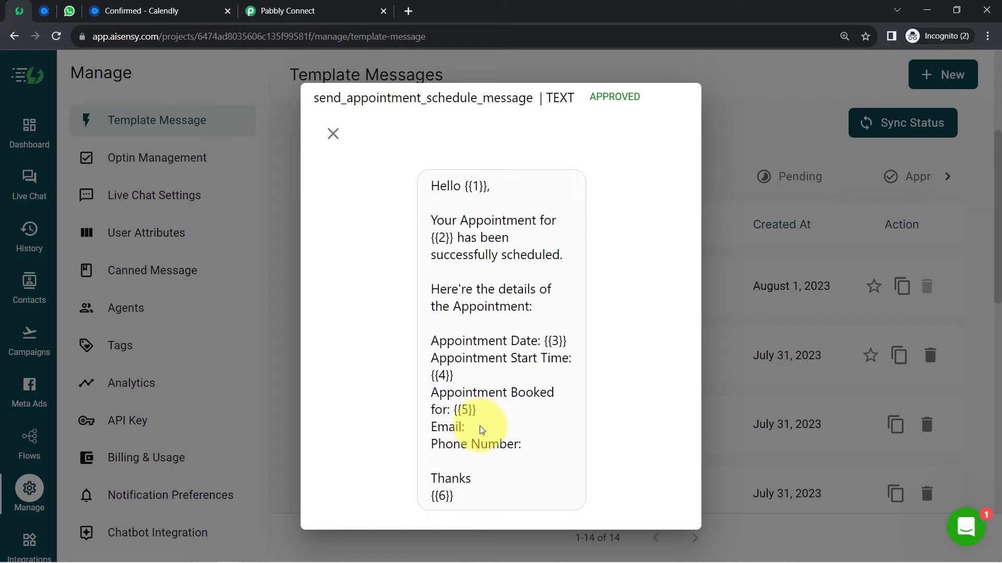
pyautogui.doubleClick(447, 426)
pyautogui.moveTo(499, 445); pyautogui.dragTo(438, 445)
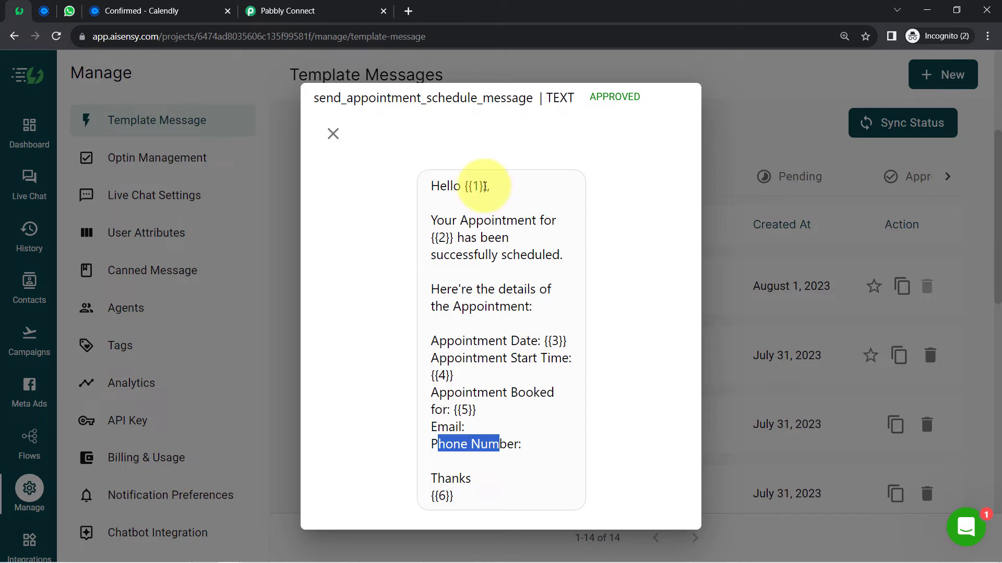
pyautogui.moveTo(450, 186); pyautogui.dragTo(479, 487)
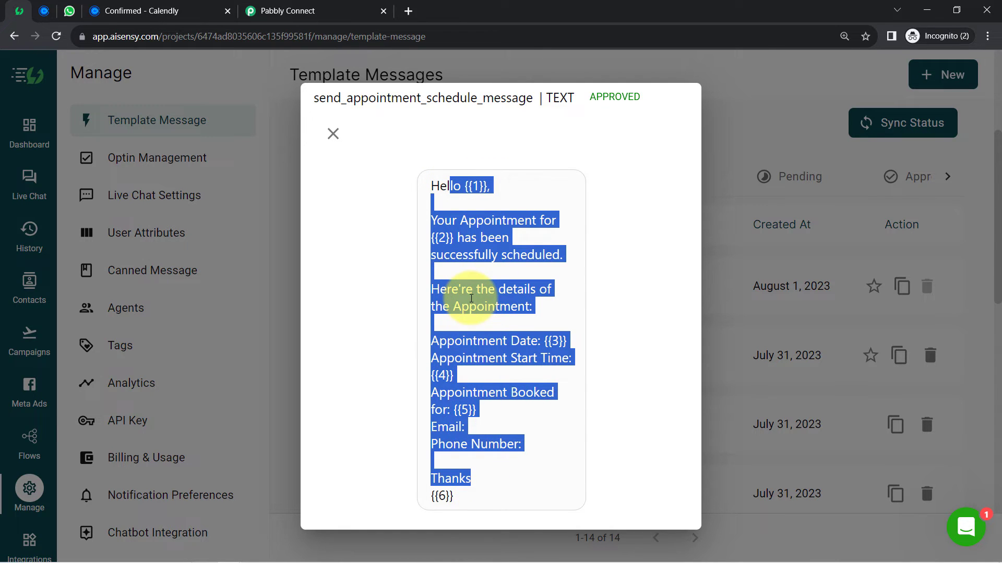
pyautogui.click(510, 296)
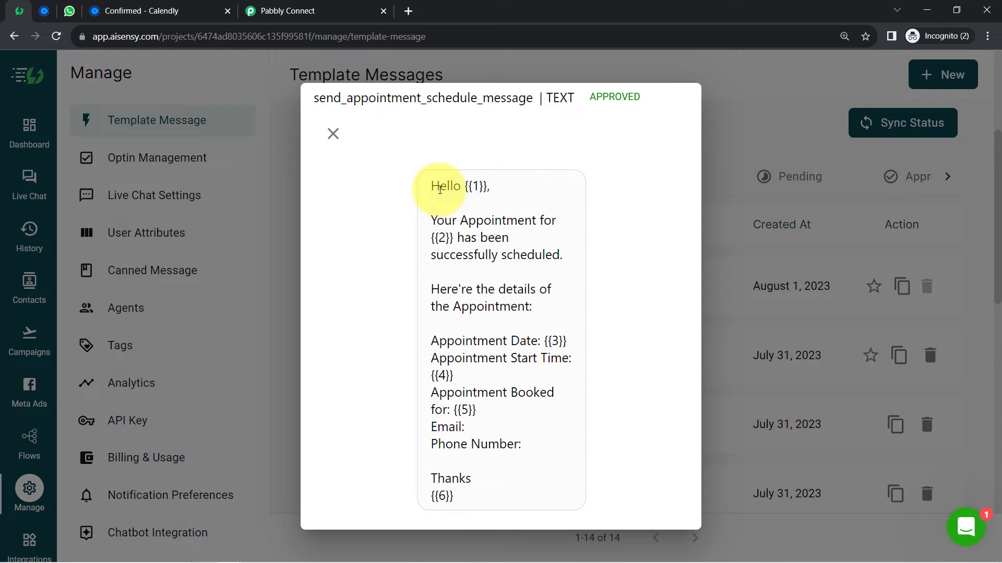
pyautogui.moveTo(440, 189); pyautogui.dragTo(473, 482)
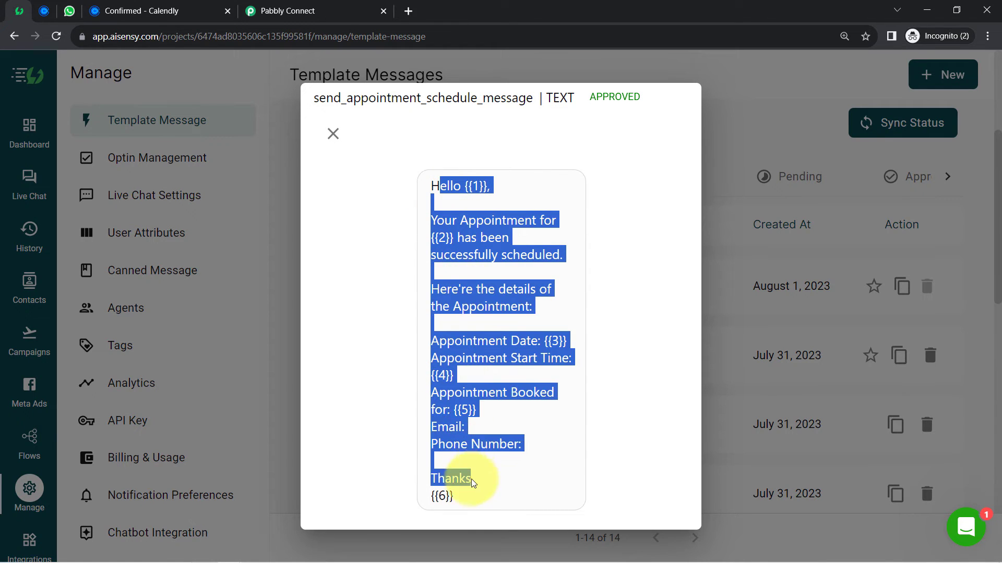
pyautogui.click(438, 218)
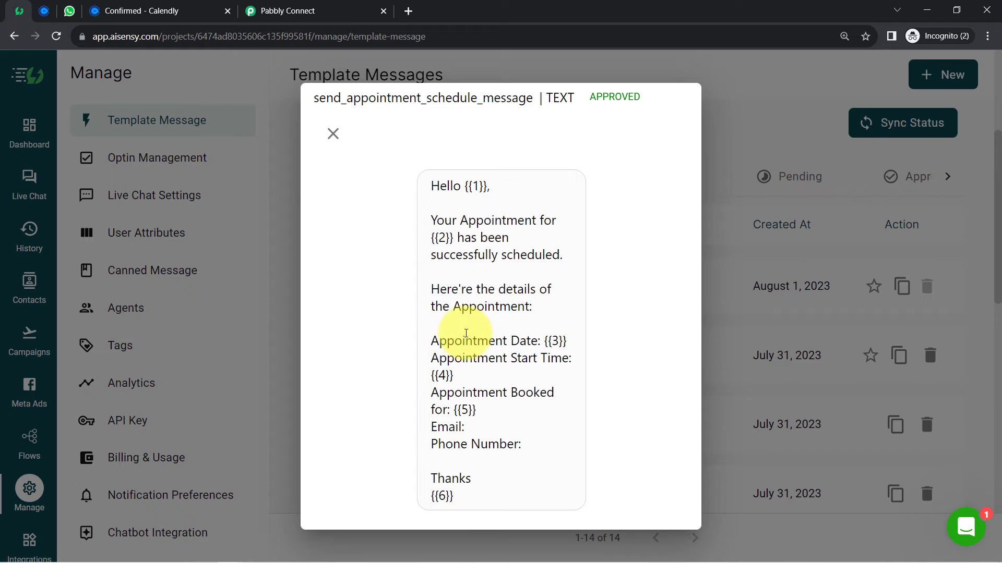
pyautogui.moveTo(431, 375); pyautogui.dragTo(454, 376)
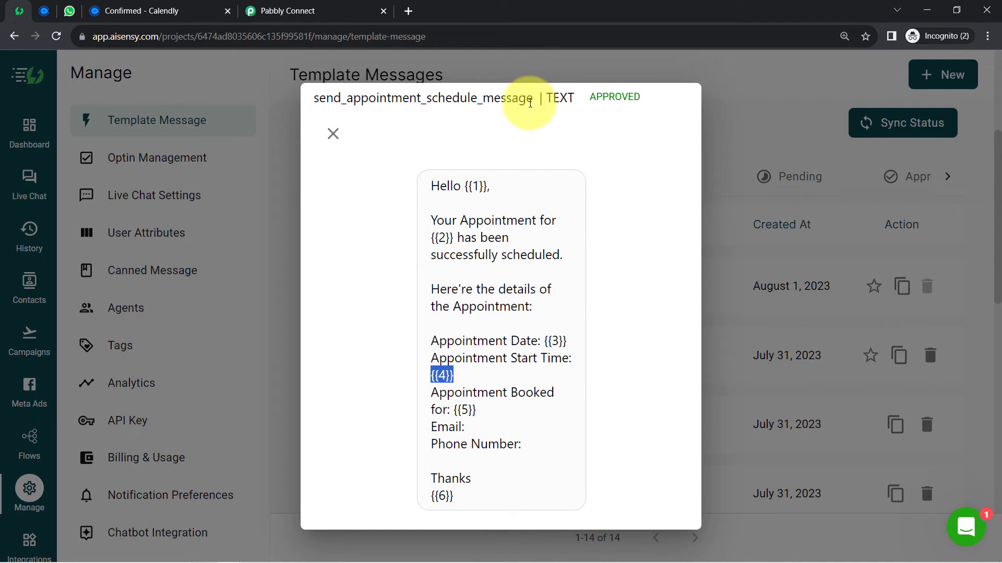
pyautogui.click(268, 15)
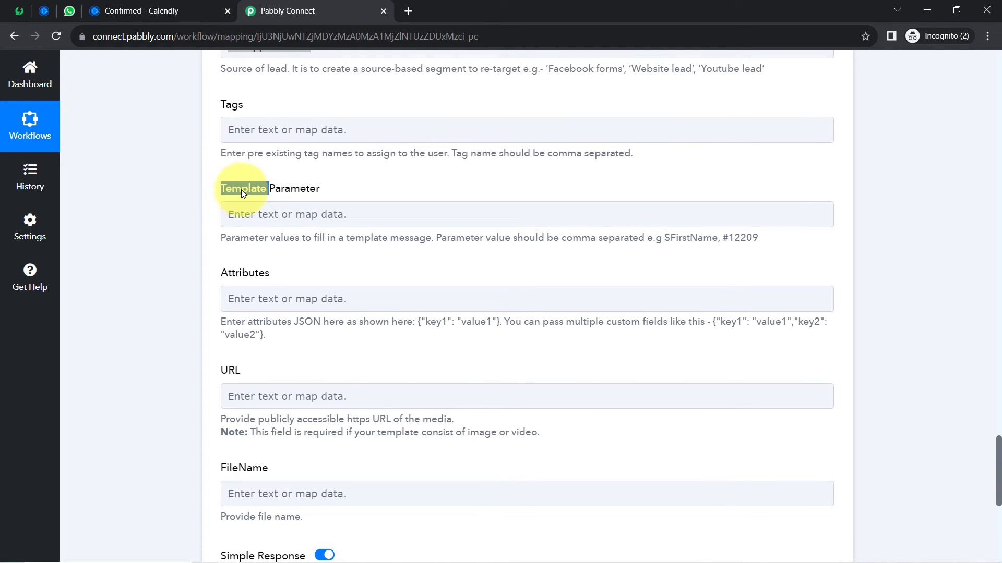
# - Check the AiSensy action's empty Template Parameter field, then return to the AiSensy template preview
pyautogui.doubleClick(290, 186)
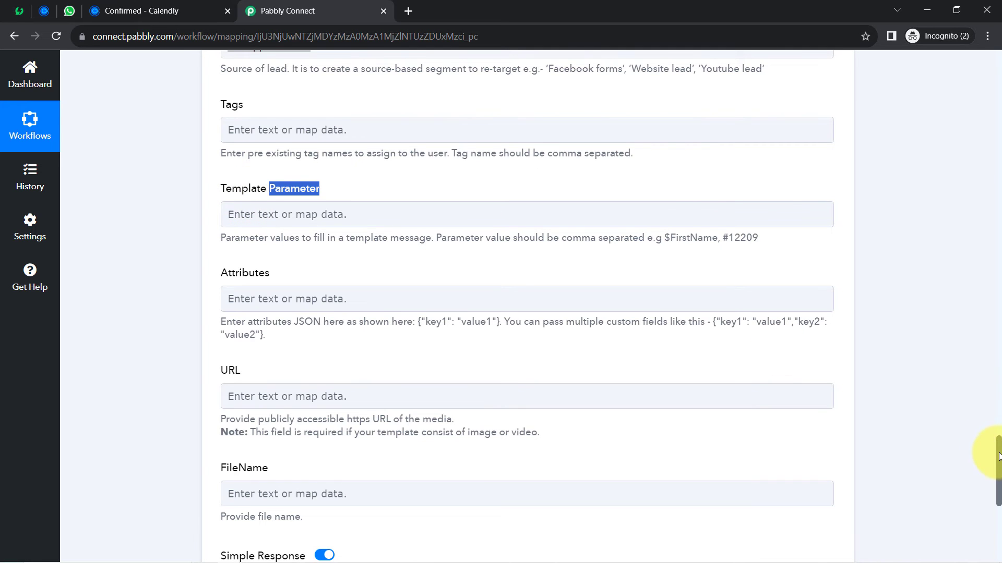
pyautogui.moveTo(998, 457); pyautogui.dragTo(996, 398)
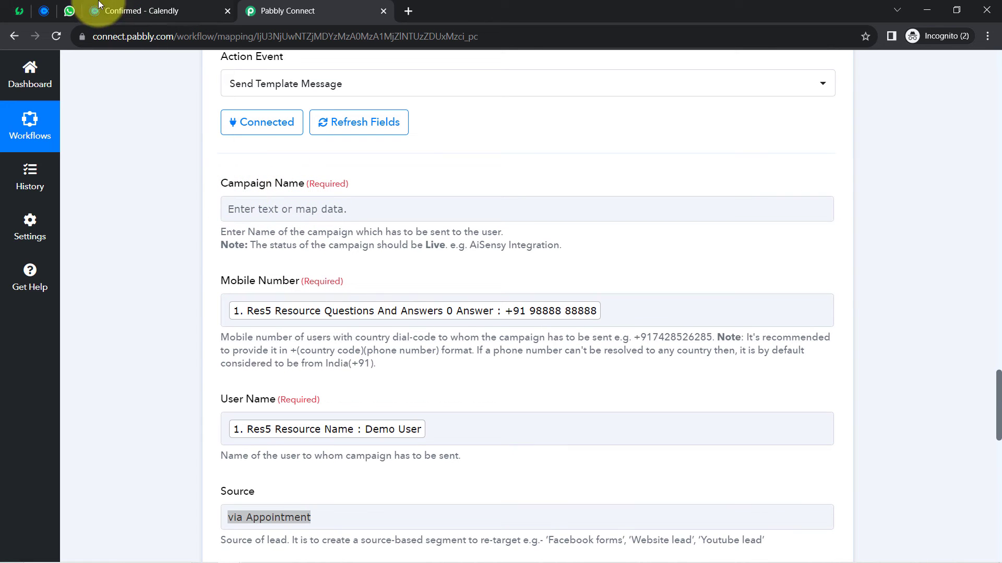
pyautogui.click(20, 10)
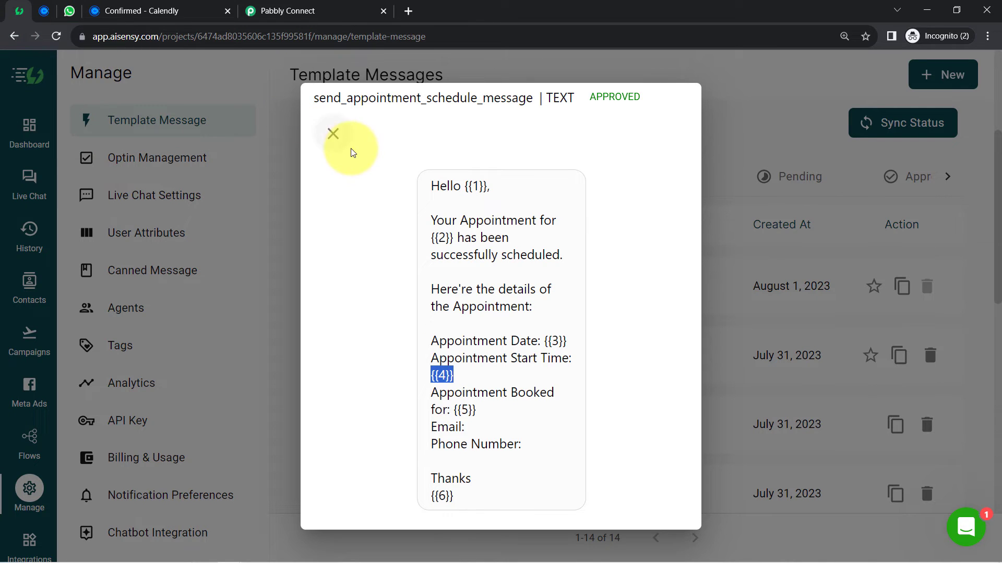
# - Close the preview and start a new API campaign from the Campaigns page
pyautogui.click(338, 137)
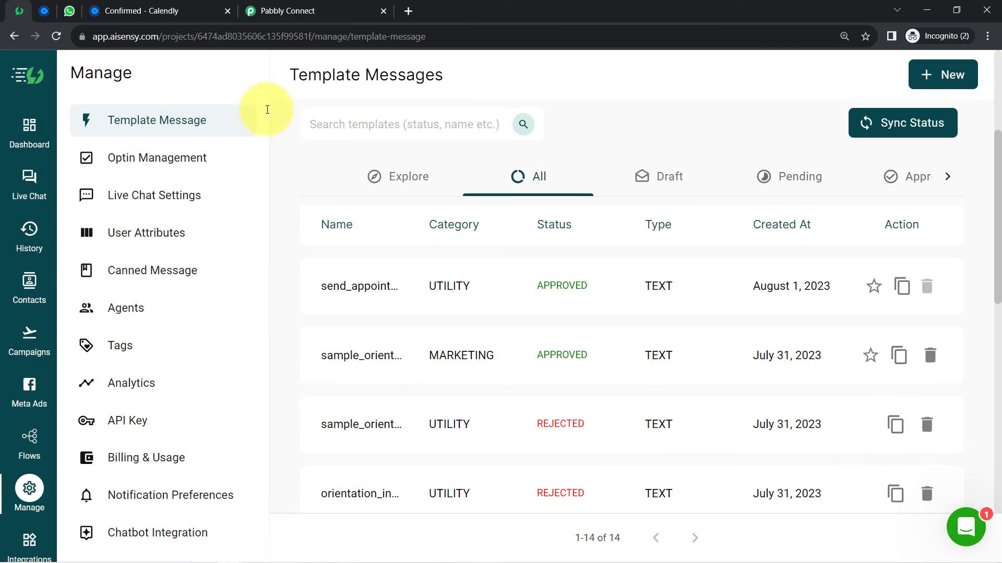
pyautogui.click(21, 345)
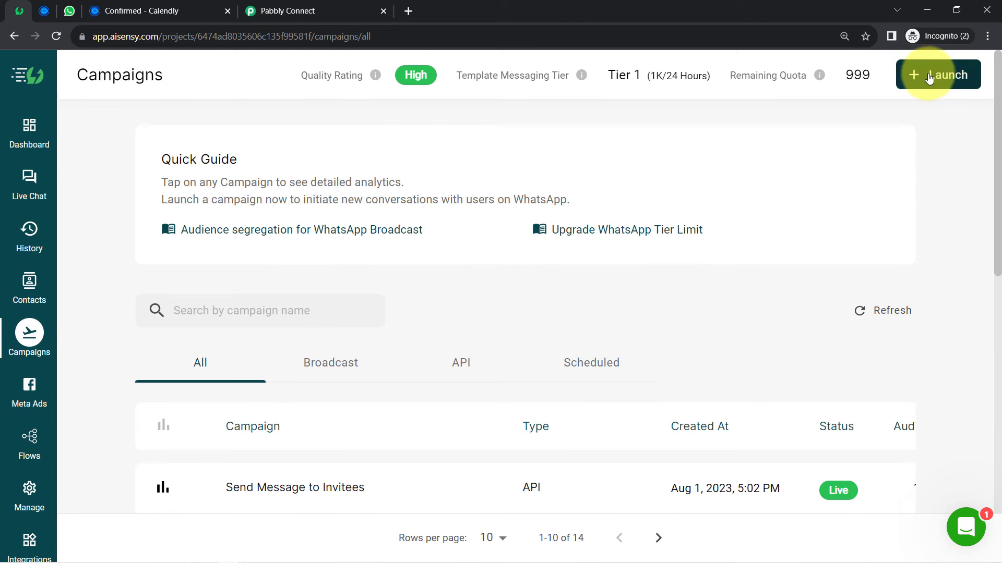
pyautogui.click(946, 76)
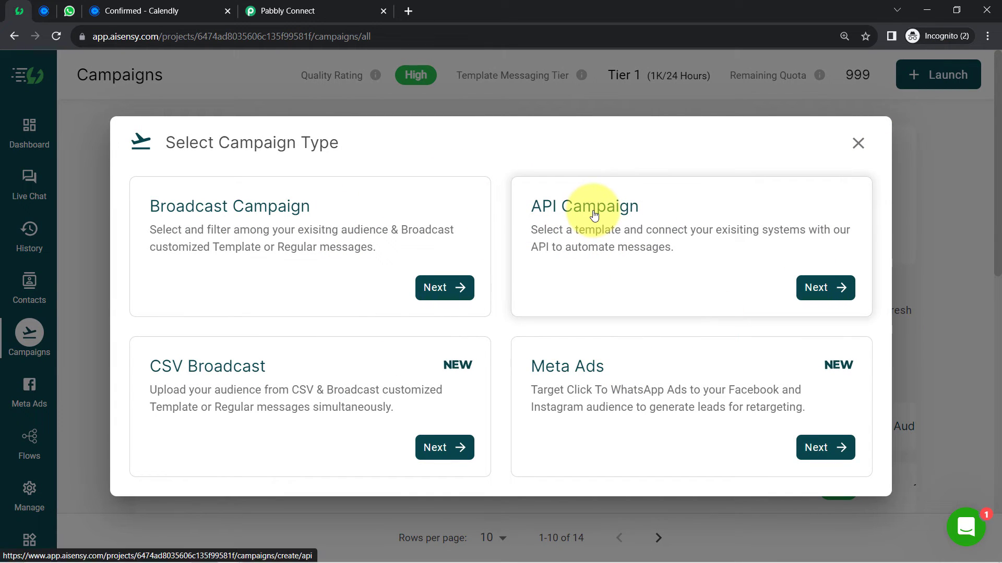
pyautogui.click(822, 288)
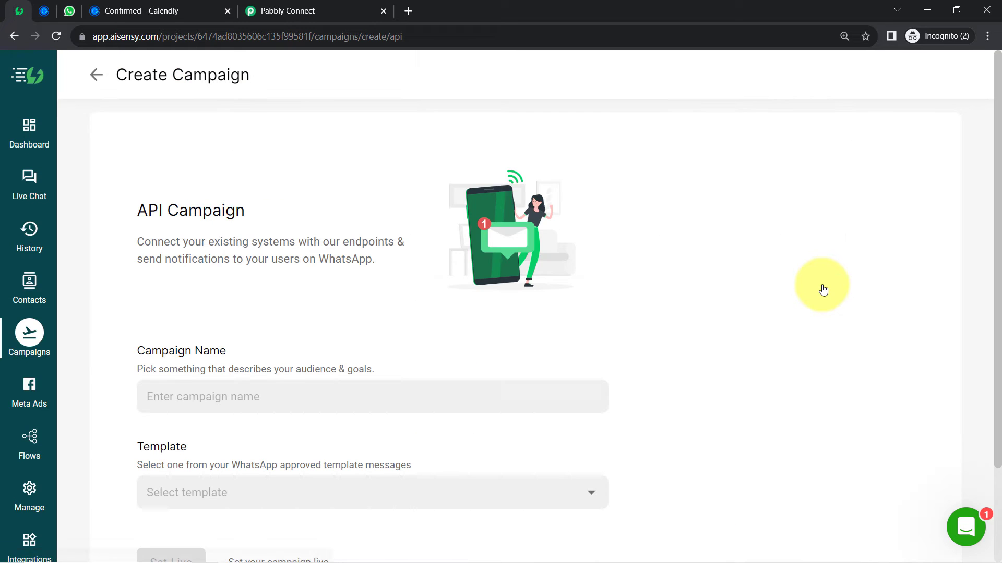
# - Browse the approved templates in Select template, including send_appointment_schedule_message, without choosing one
pyautogui.moveTo(995, 170); pyautogui.dragTo(975, 217)
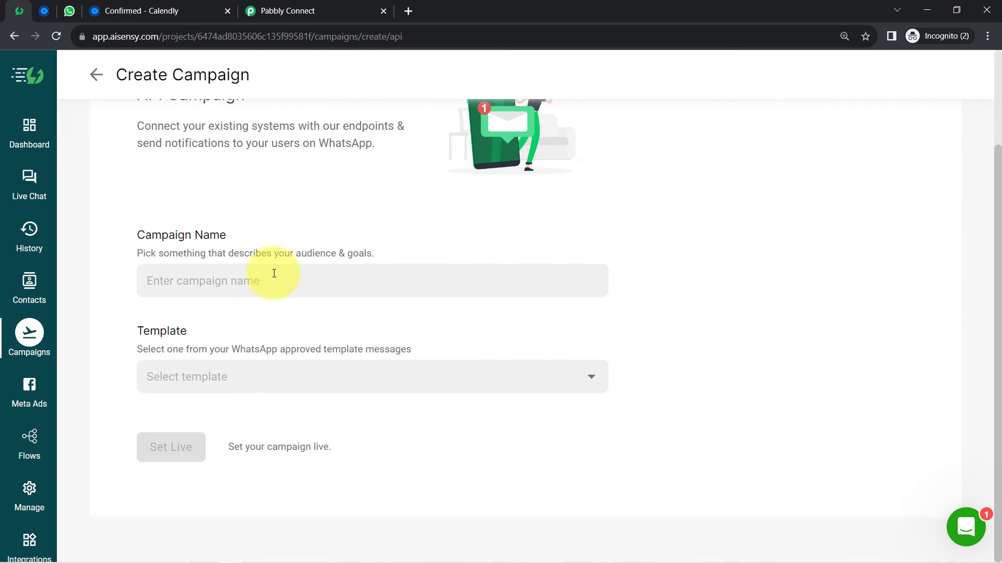
pyautogui.click(184, 382)
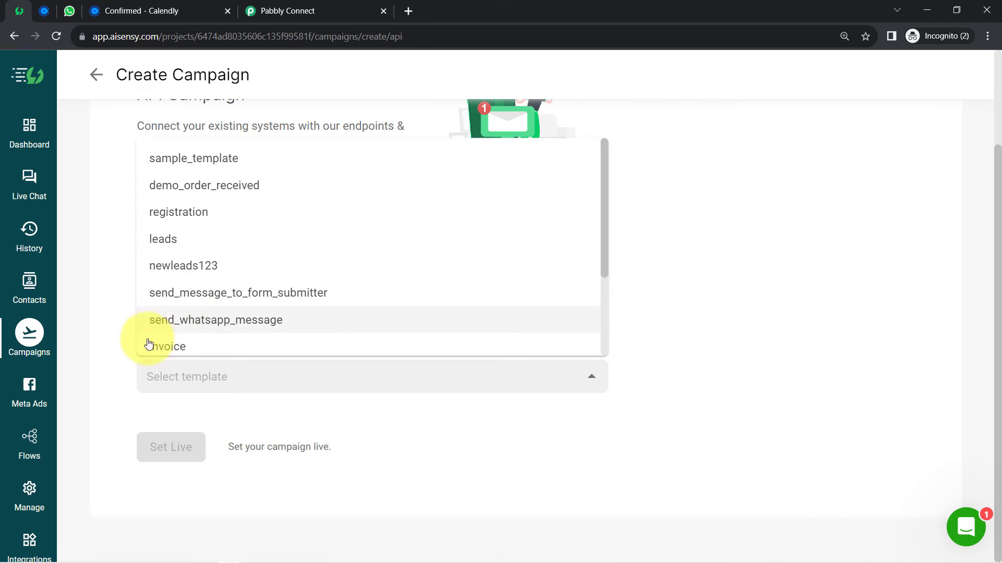
pyautogui.click(125, 343)
pyautogui.moveTo(132, 236); pyautogui.dragTo(232, 238)
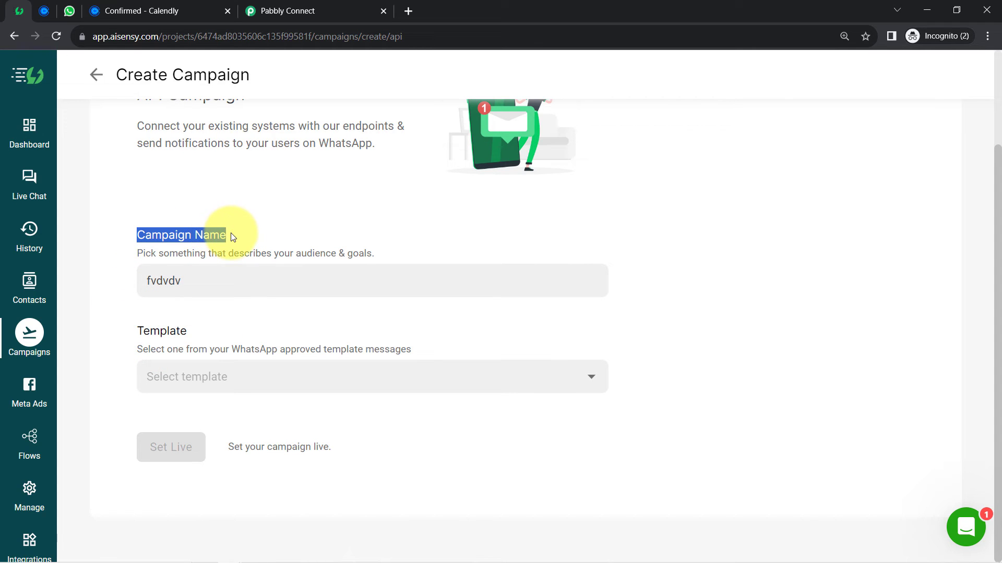
pyautogui.click(163, 383)
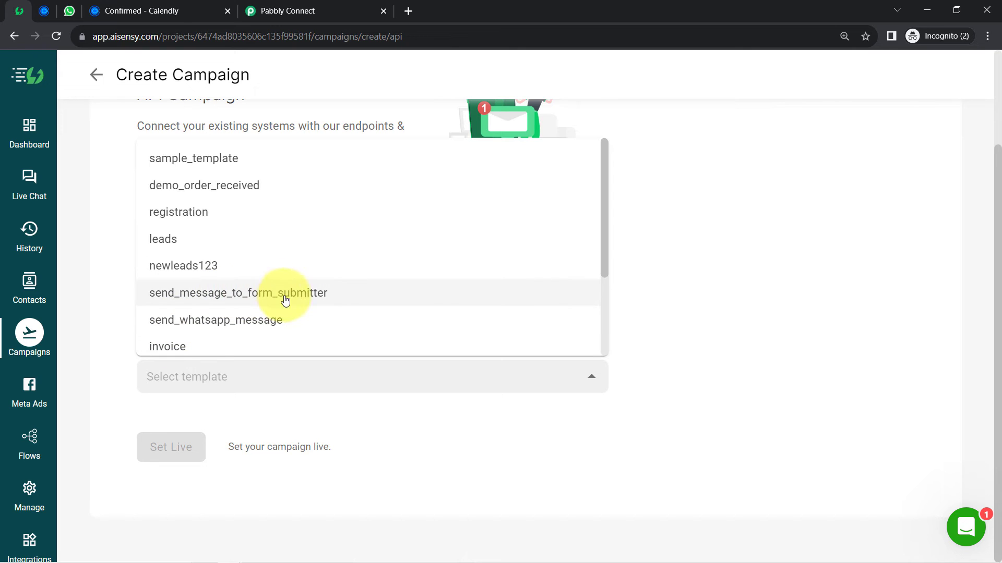
pyautogui.scroll(-2, 238, 271)
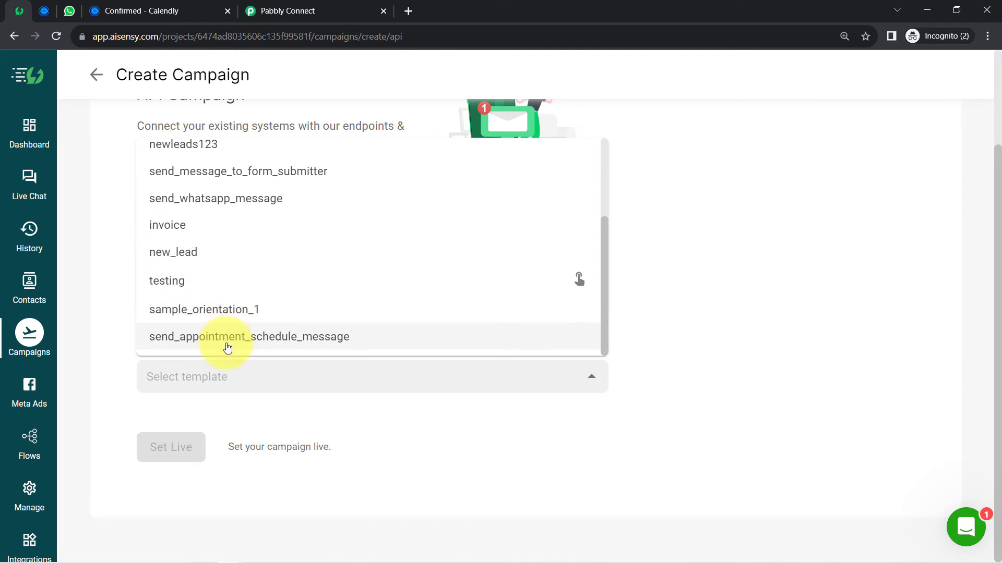
# - Leave the campaign form, open the Send Message to Invitees campaign and copy its name
pyautogui.click(124, 417)
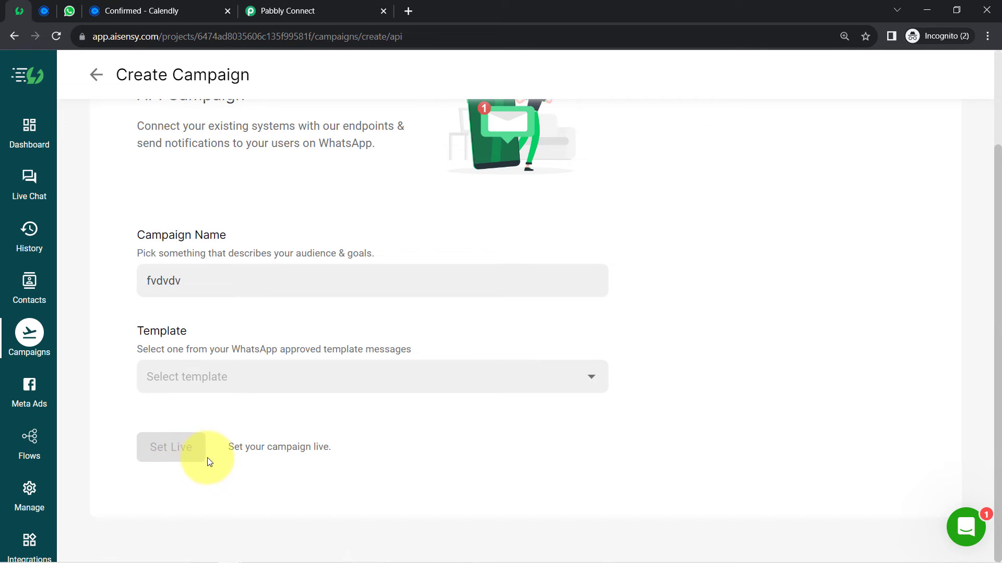
pyautogui.click(97, 78)
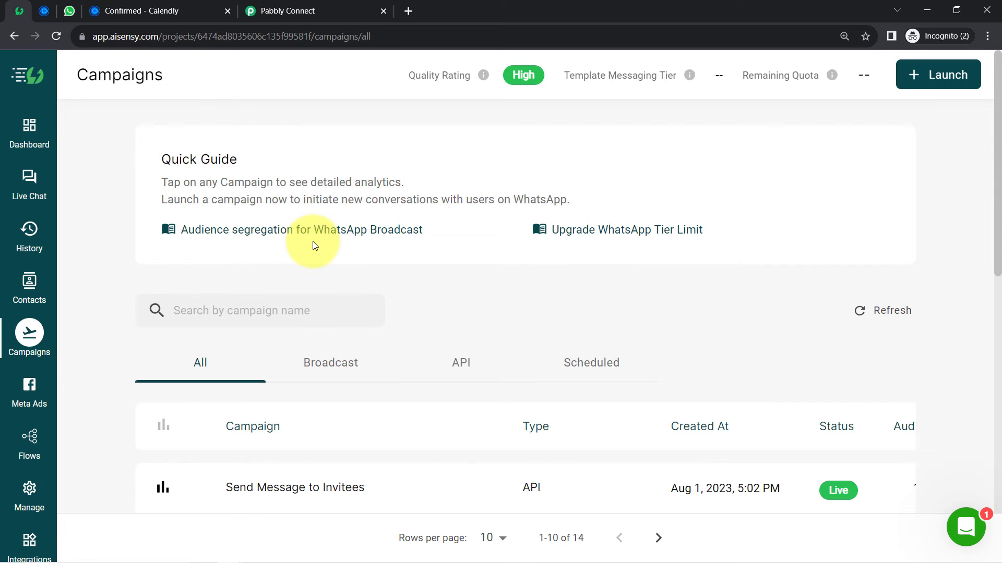
pyautogui.moveTo(999, 118); pyautogui.dragTo(993, 193)
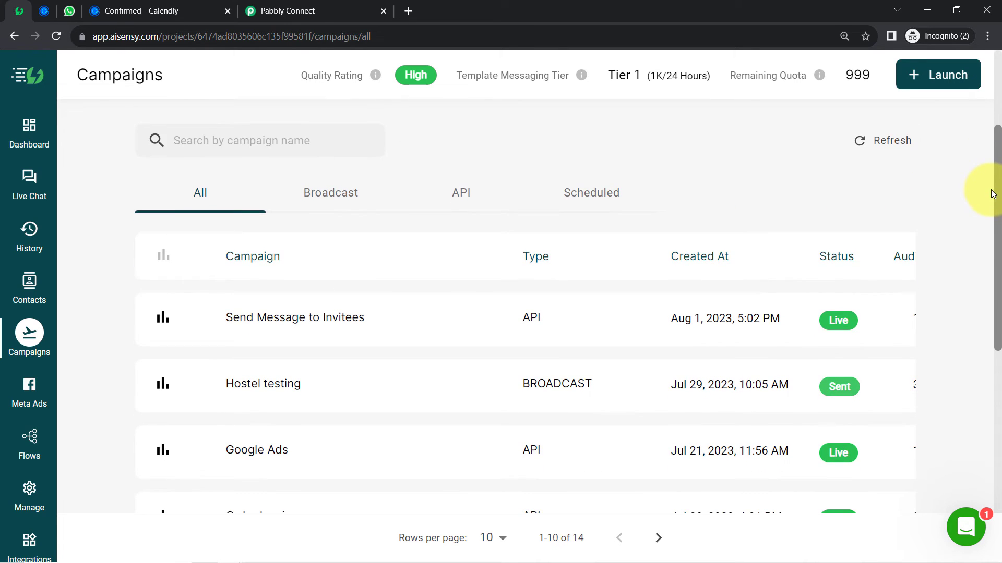
pyautogui.scroll(-1, 986, 208)
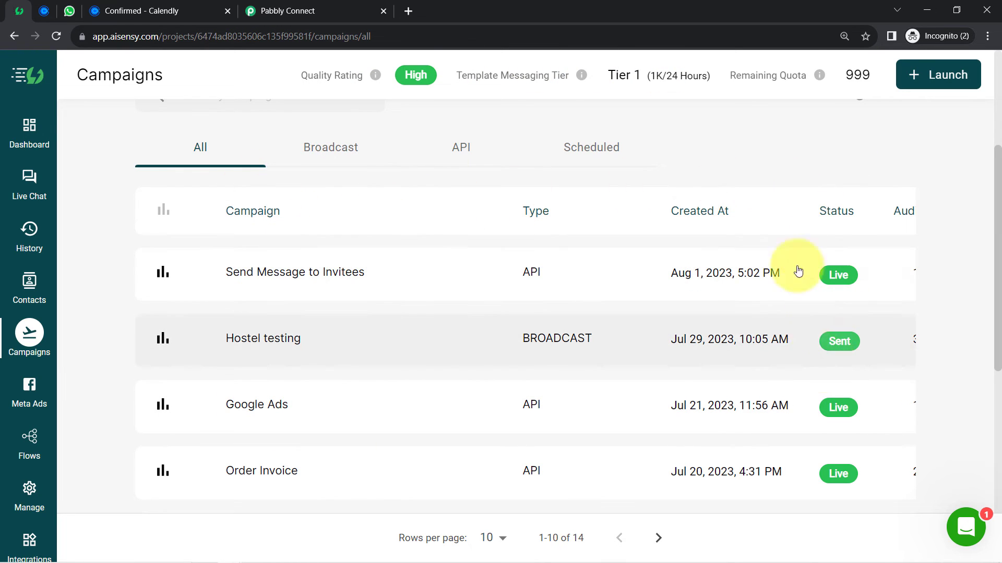
pyautogui.click(280, 276)
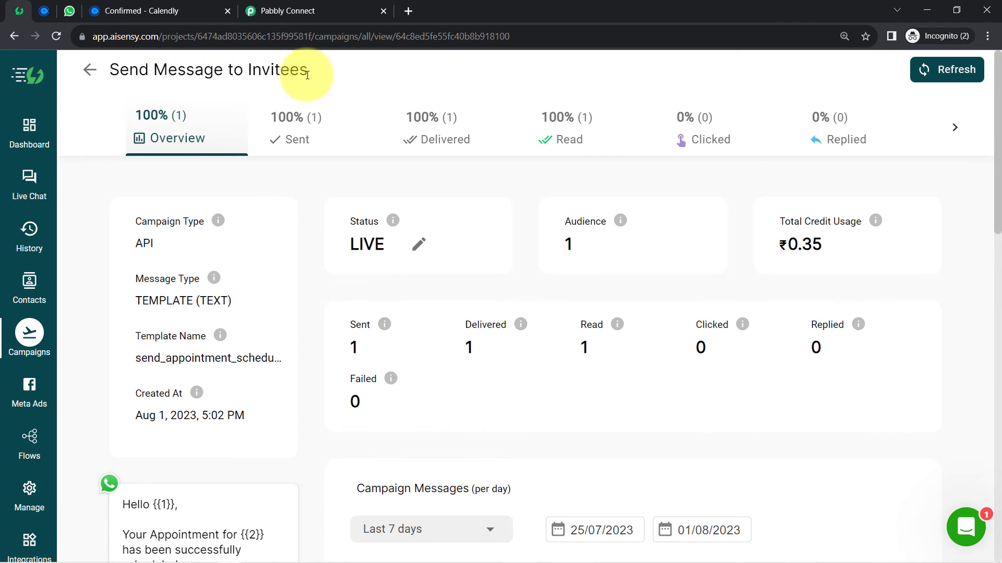
pyautogui.moveTo(308, 75); pyautogui.dragTo(107, 84)
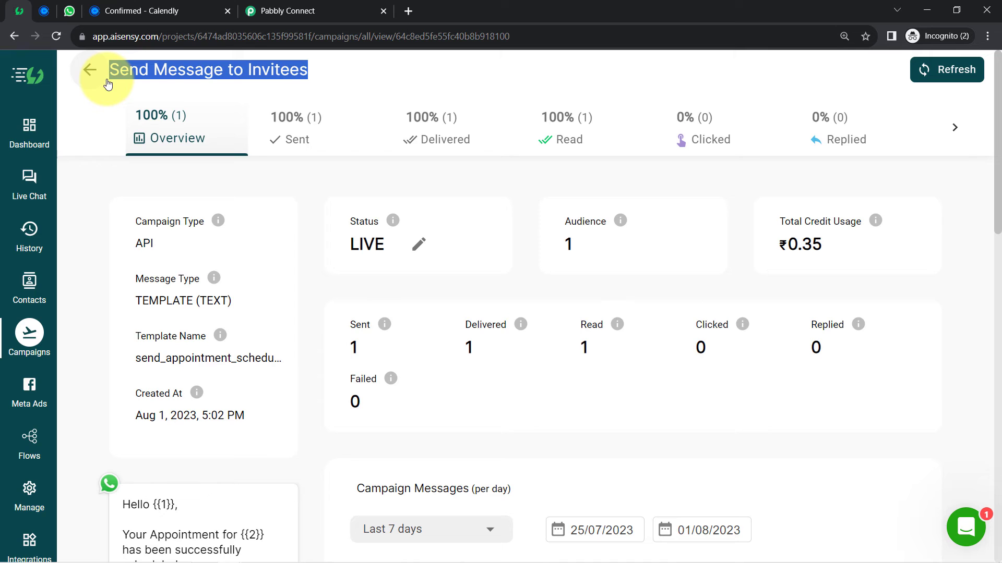
pyautogui.click(311, 10)
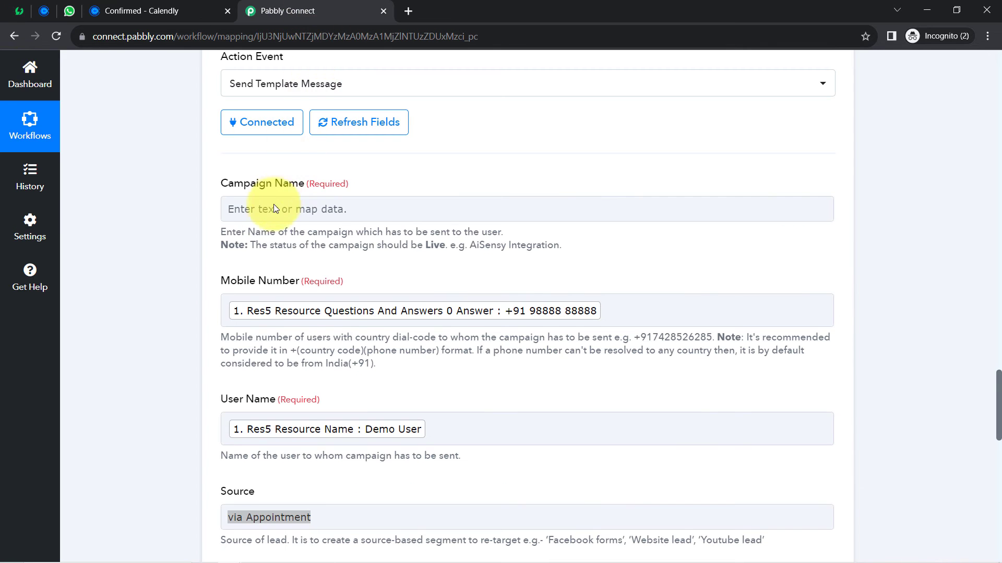
# - Paste 'Send Message to Invitees Refresh' into the AiSensy action's Campaign Name field
pyautogui.click(245, 210)
pyautogui.write('Send Message to Invitees Refresh')
pyautogui.click(143, 259)
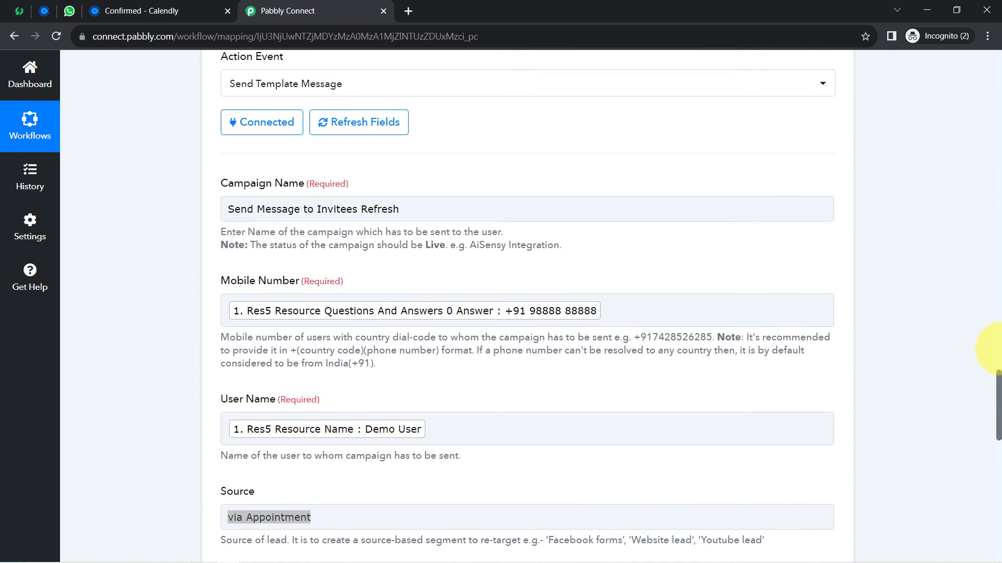
pyautogui.moveTo(998, 383); pyautogui.dragTo(998, 446)
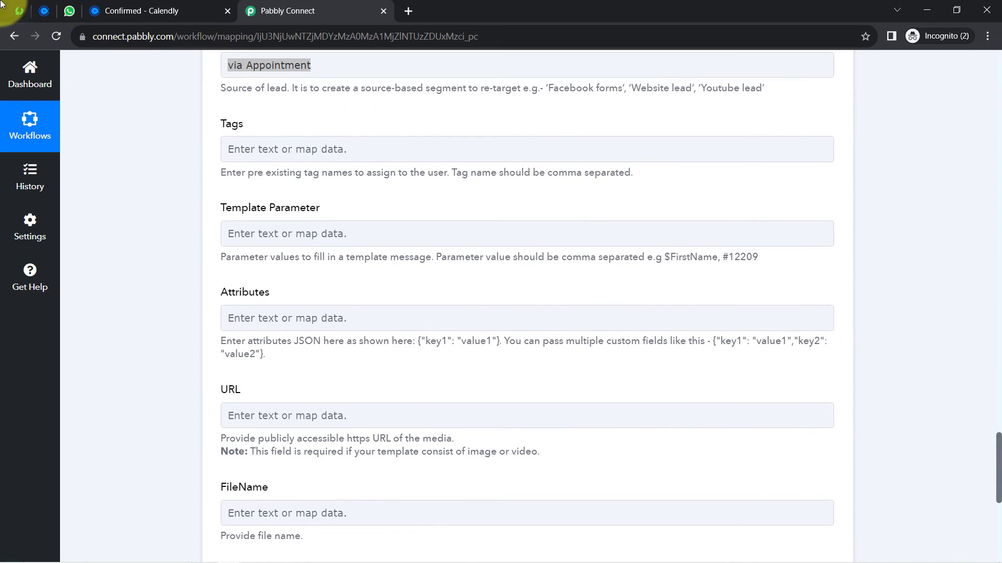
pyautogui.click(14, 11)
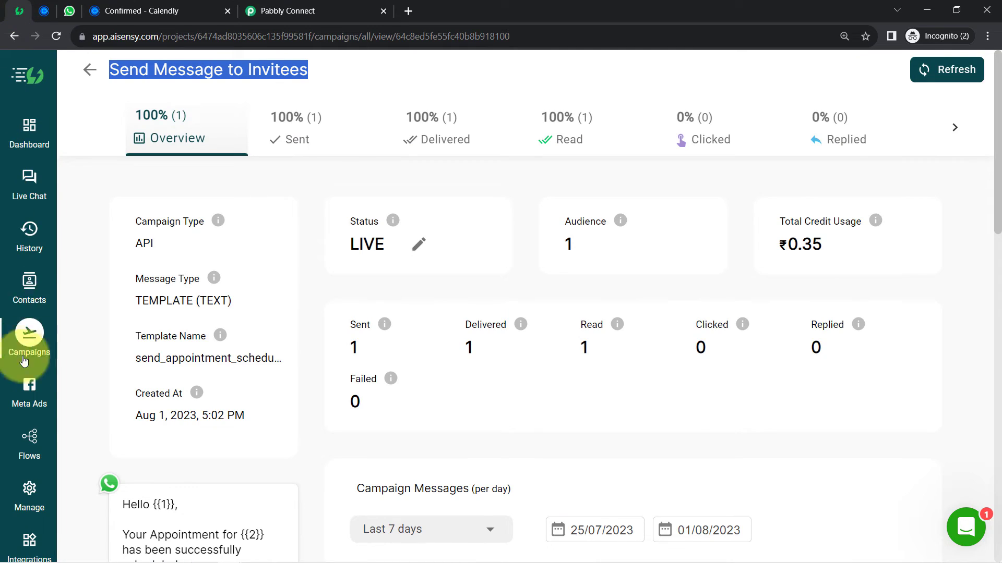
# - Preview send_appointment_schedule_message from All templates, then go back to the Template Parameter field
pyautogui.click(31, 489)
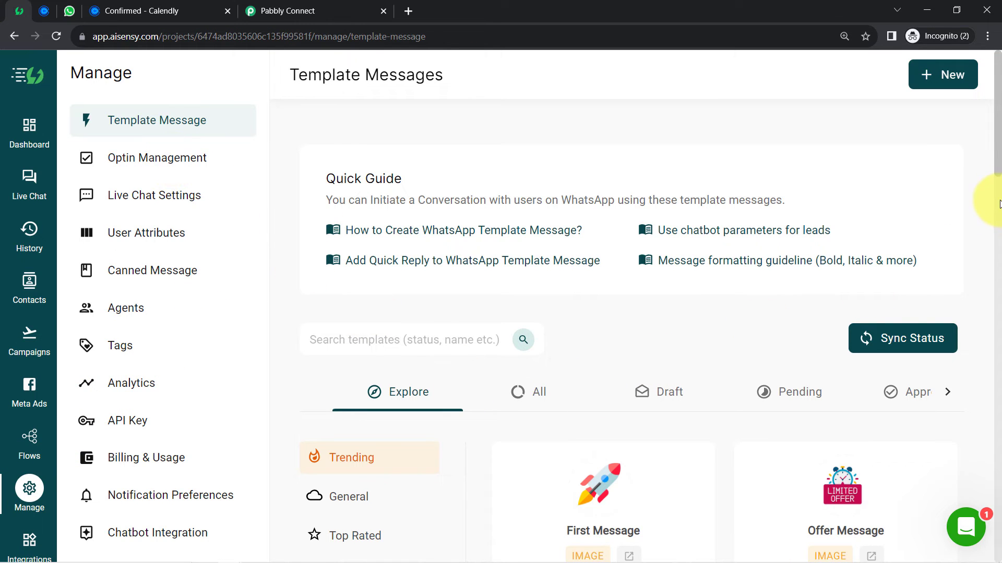
pyautogui.scroll(-2, 998, 206)
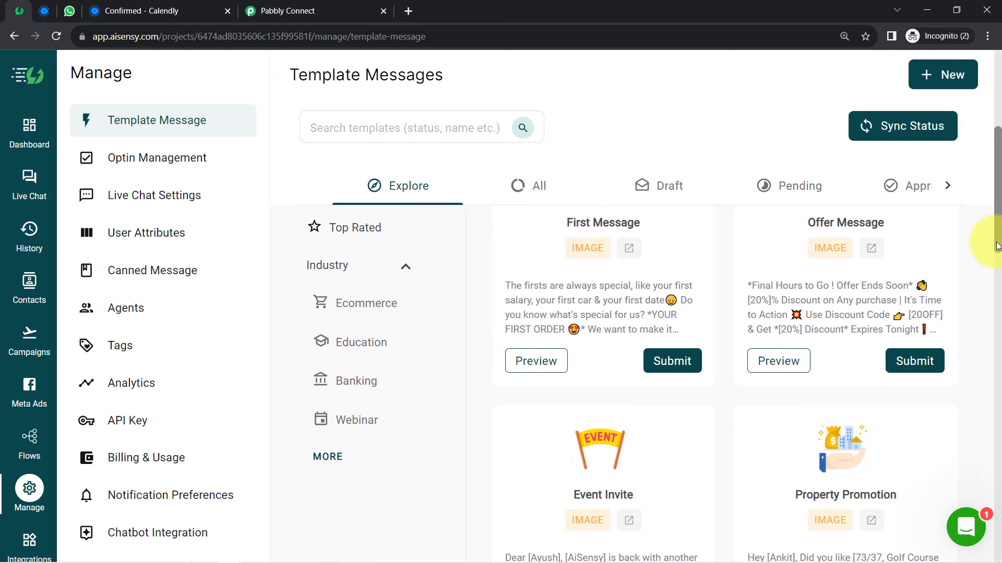
pyautogui.click(519, 191)
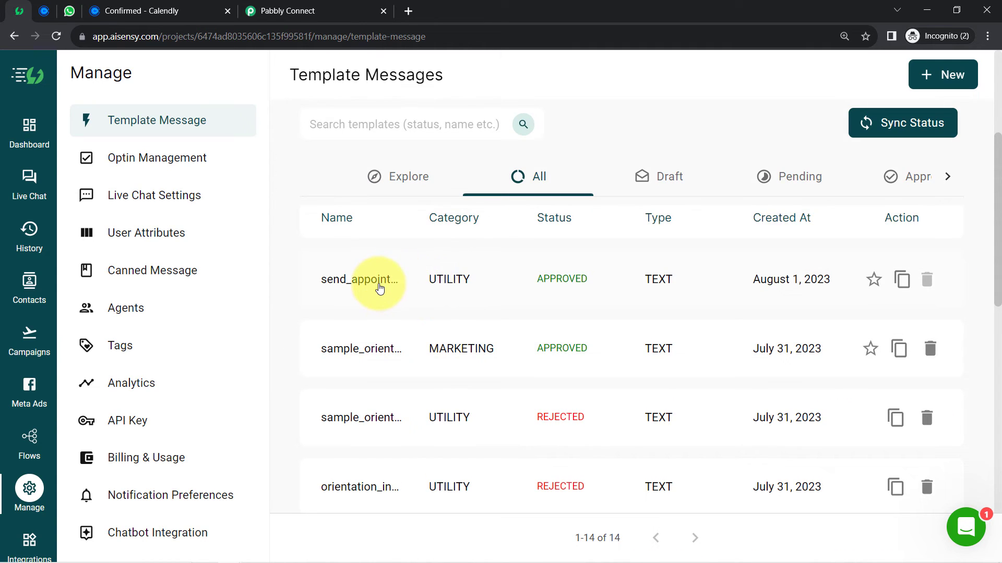
pyautogui.click(380, 286)
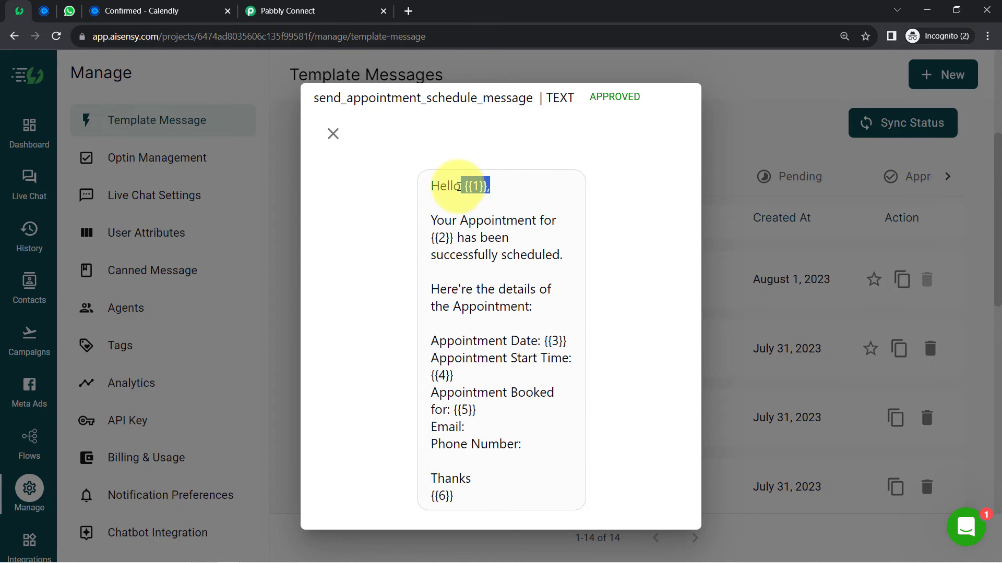
pyautogui.click(270, 11)
pyautogui.click(263, 235)
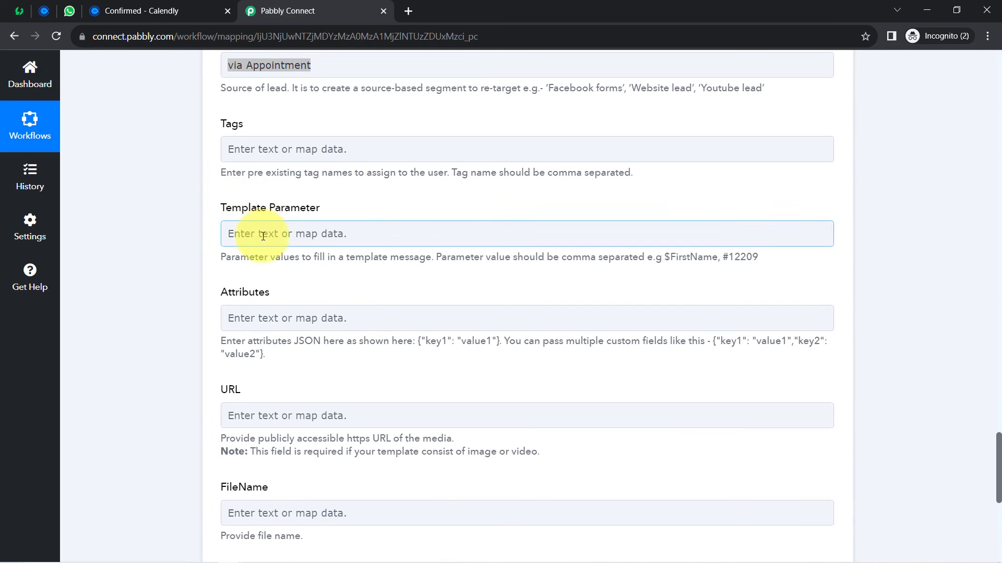
pyautogui.click(256, 293)
pyautogui.write('de')
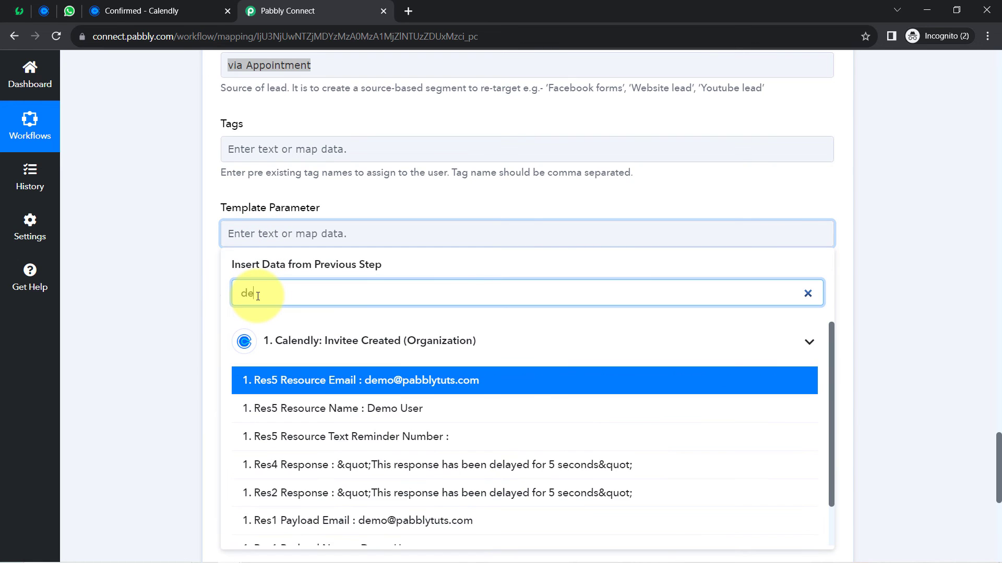
pyautogui.write('m')
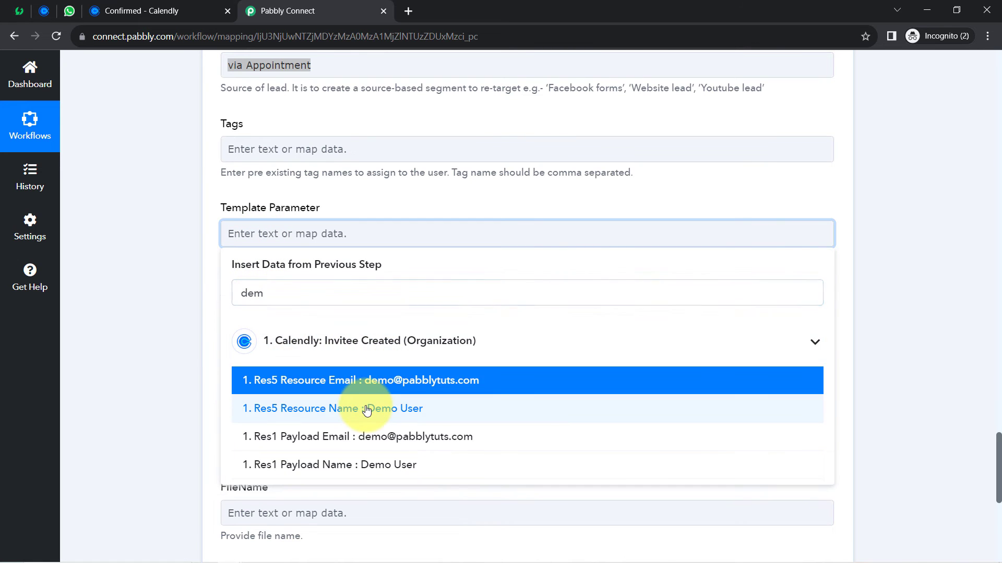
pyautogui.click(367, 411)
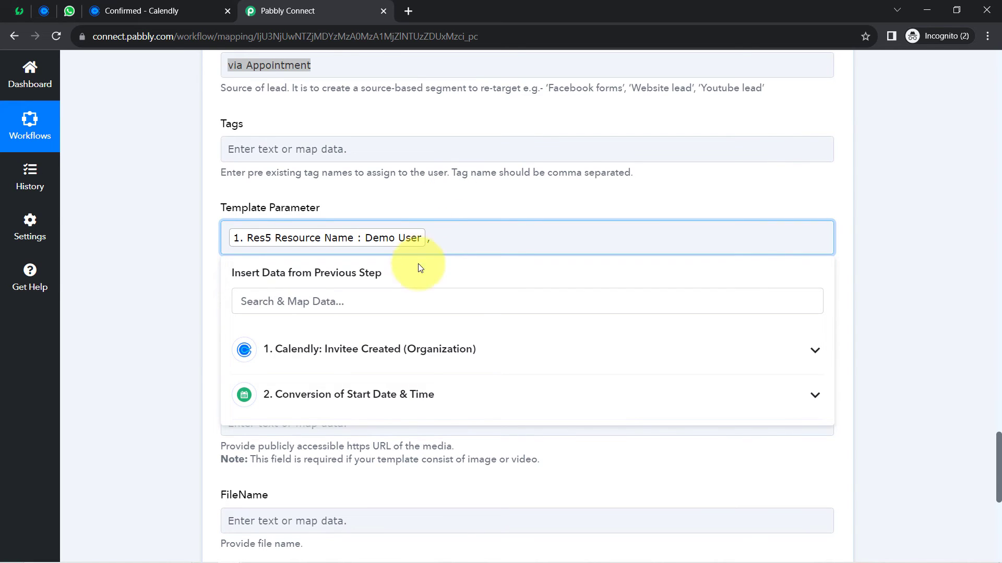
pyautogui.click(289, 338)
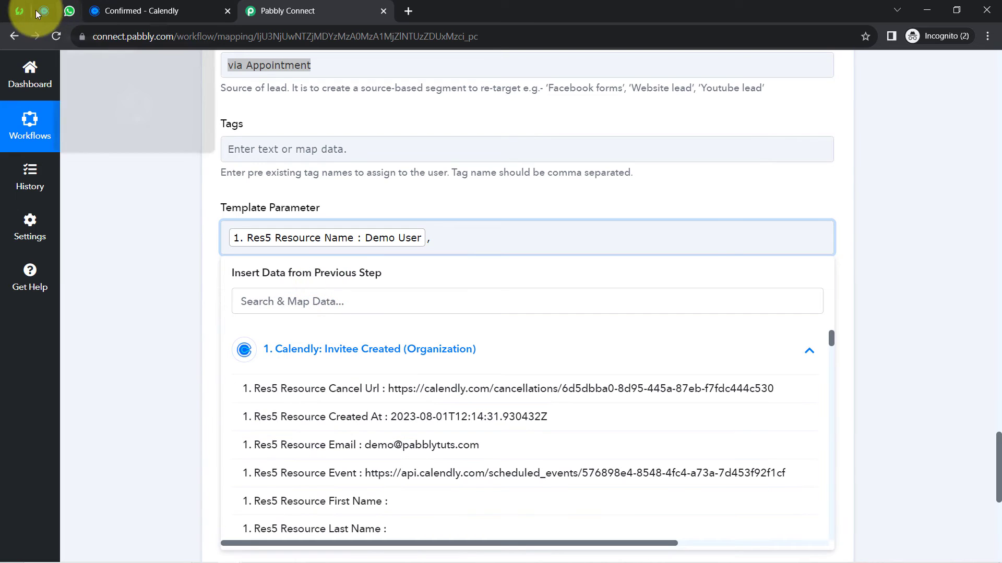
pyautogui.click(24, 13)
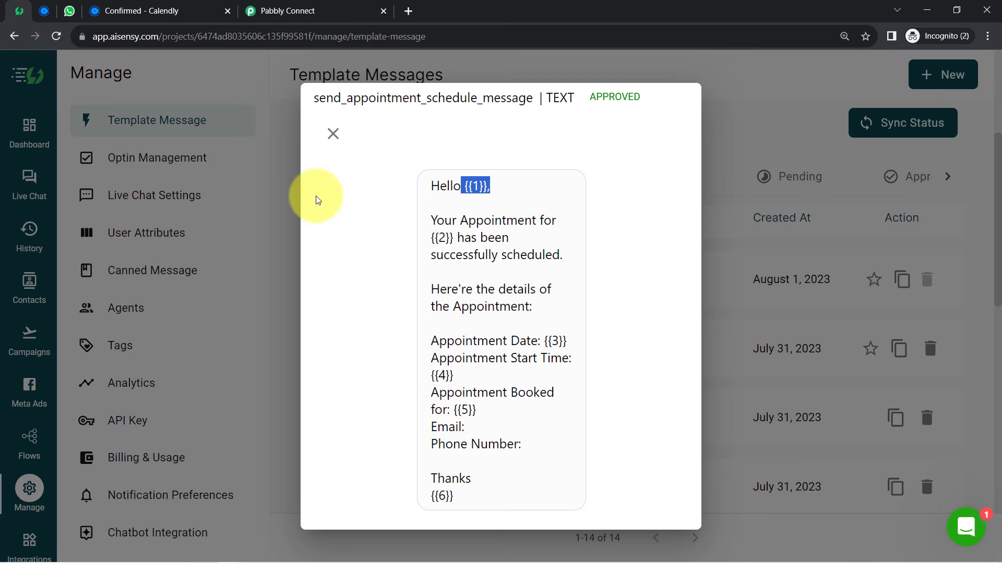
pyautogui.doubleClick(440, 236)
pyautogui.click(292, 11)
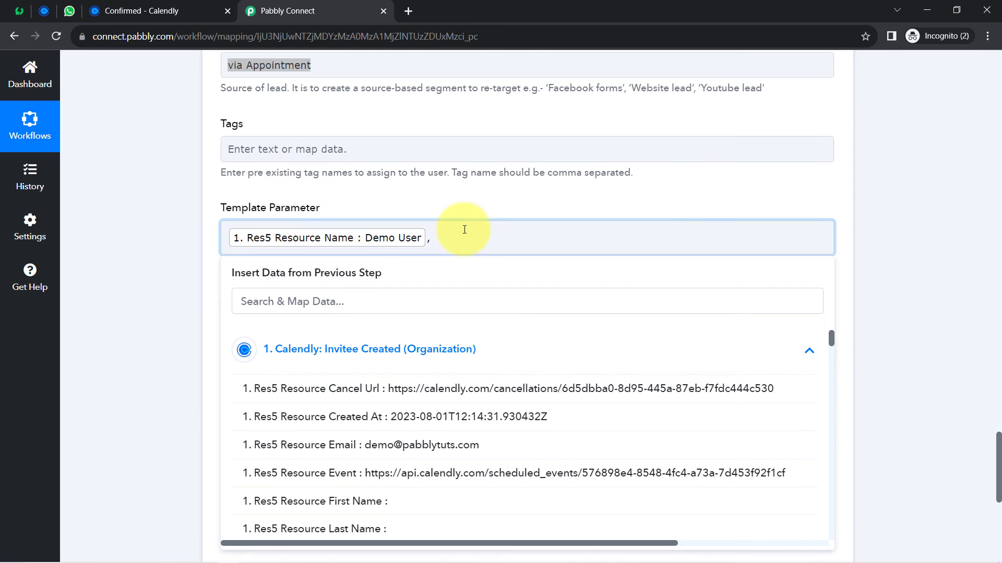
pyautogui.click(358, 299)
pyautogui.write('as')
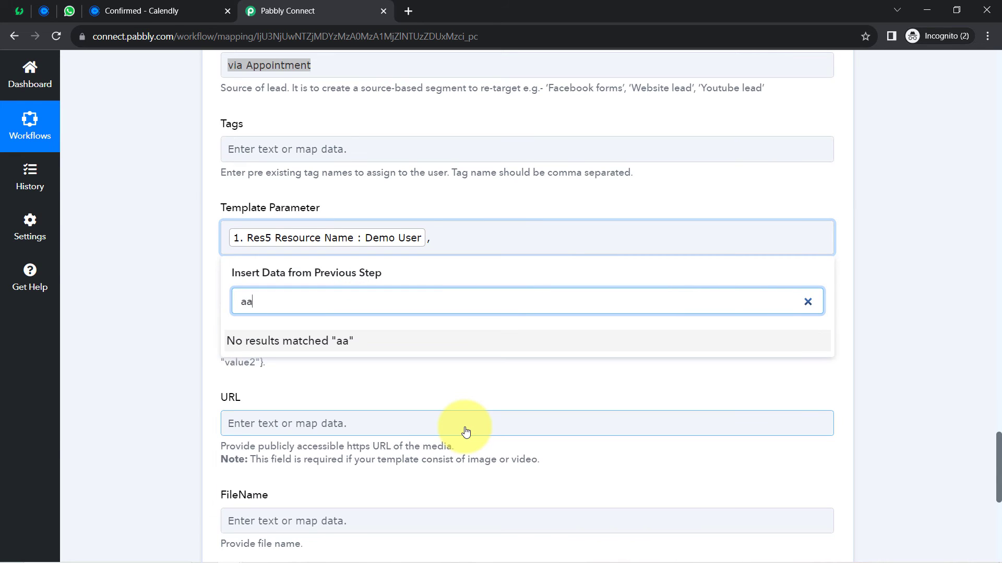
pyautogui.press('BackSpace')
pyautogui.write('ppo')
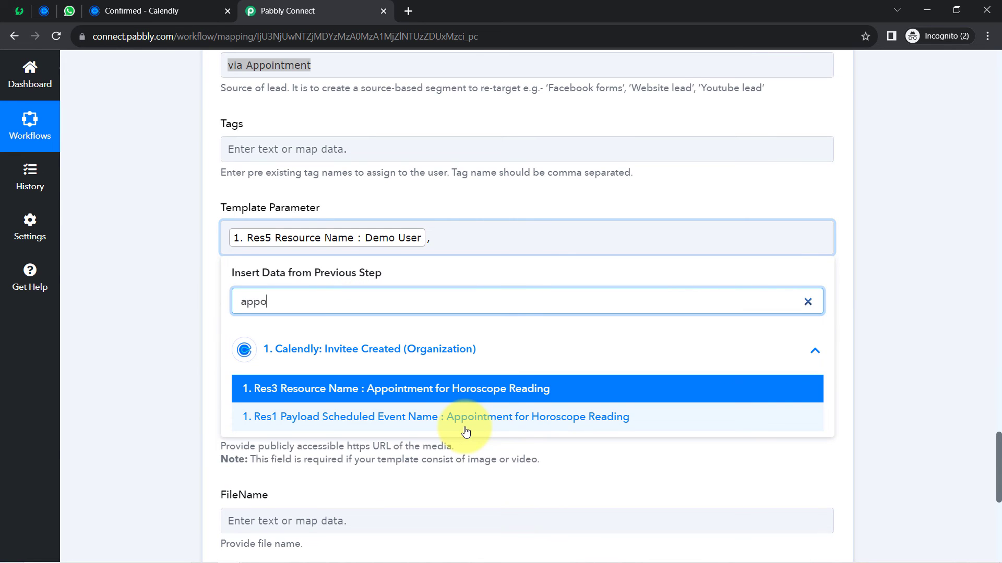
pyautogui.click(466, 432)
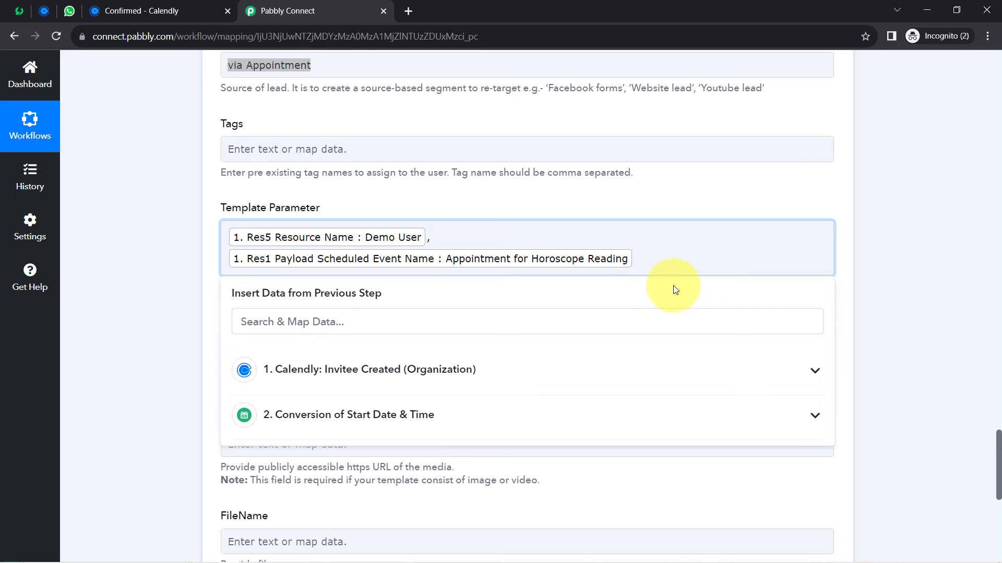
pyautogui.click(18, 10)
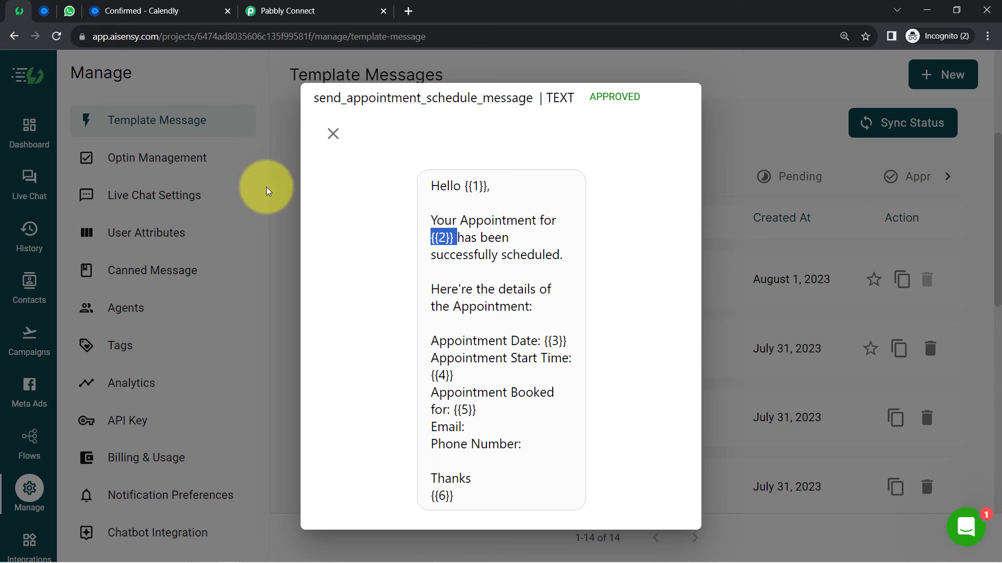
pyautogui.doubleClick(542, 341)
pyautogui.click(287, 10)
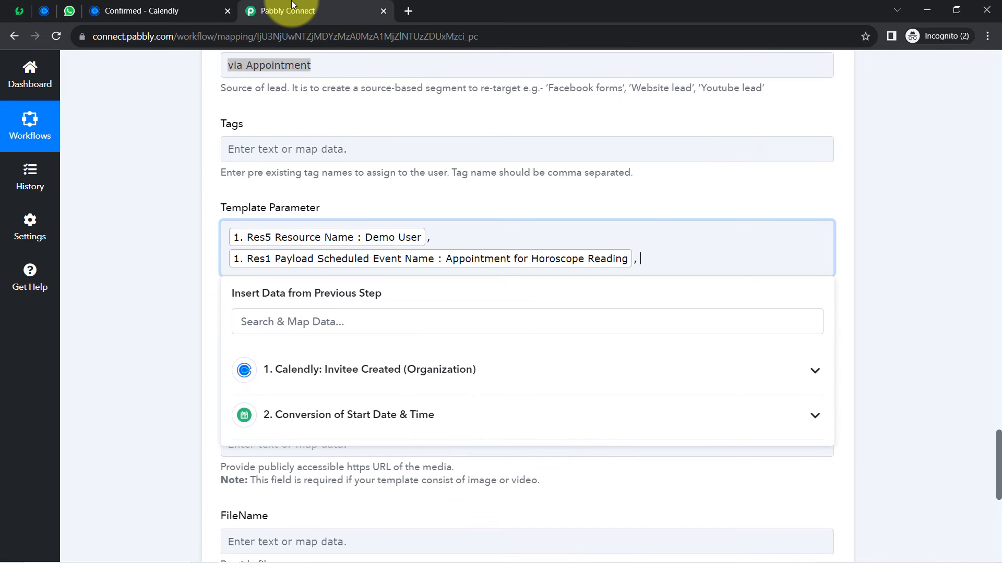
pyautogui.click(18, 10)
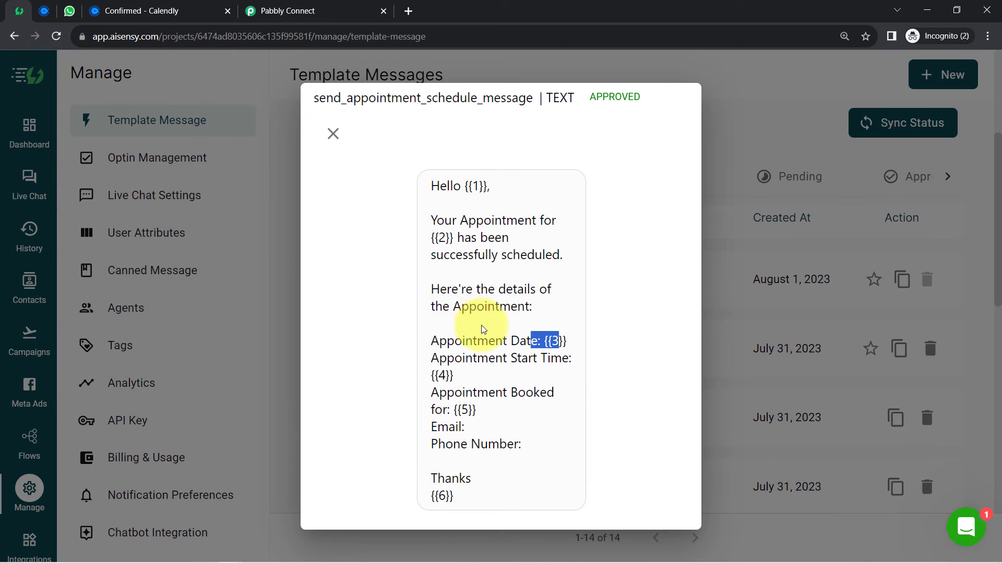
pyautogui.moveTo(458, 378); pyautogui.dragTo(432, 358)
pyautogui.click(287, 10)
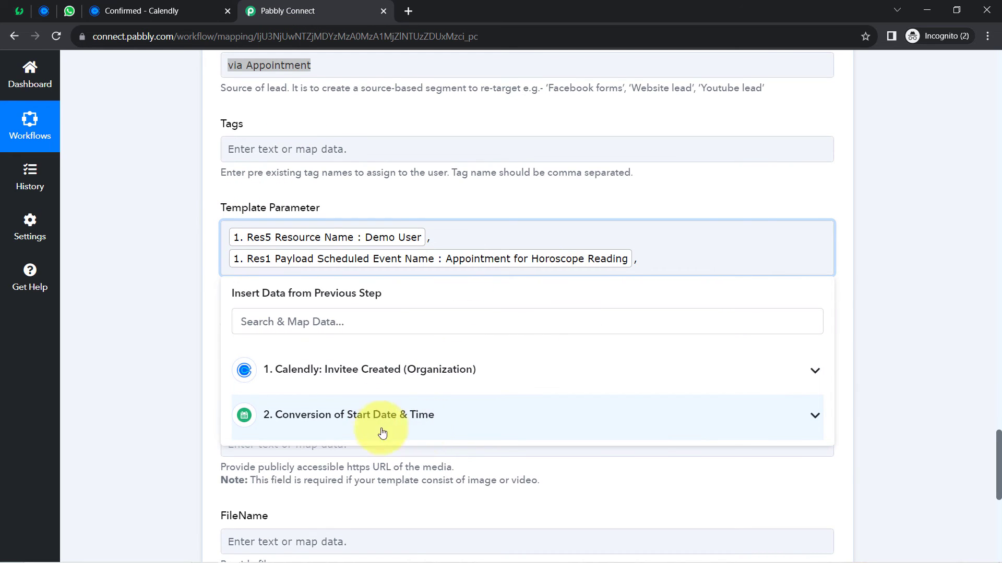
pyautogui.click(412, 417)
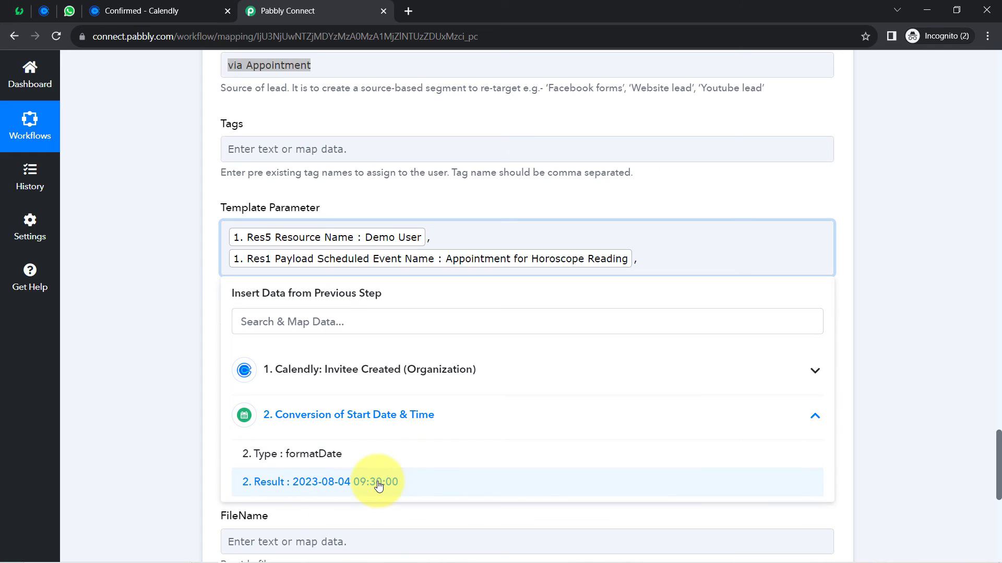
pyautogui.click(19, 10)
pyautogui.click(531, 344)
pyautogui.moveTo(517, 344); pyautogui.dragTo(555, 339)
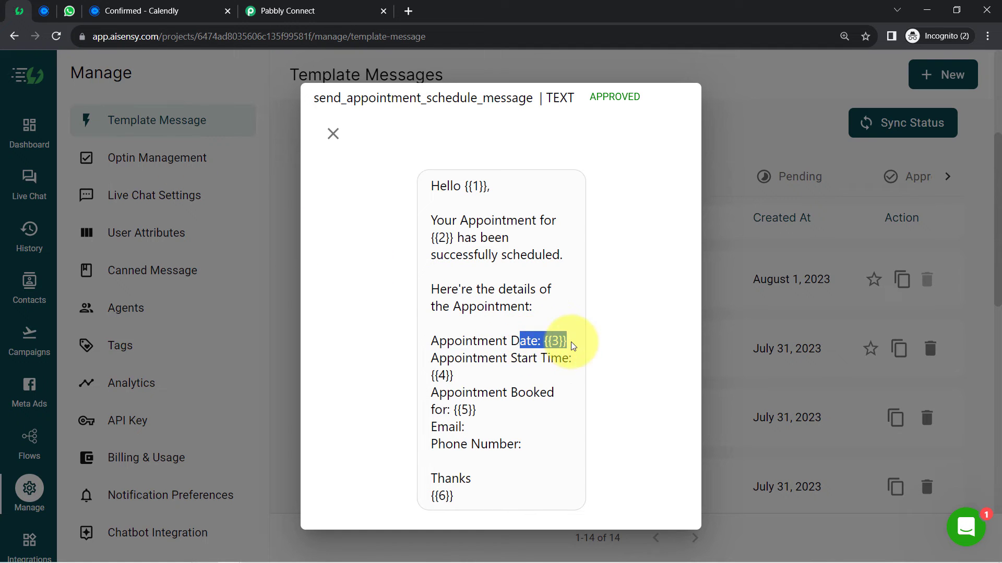
pyautogui.click(466, 375)
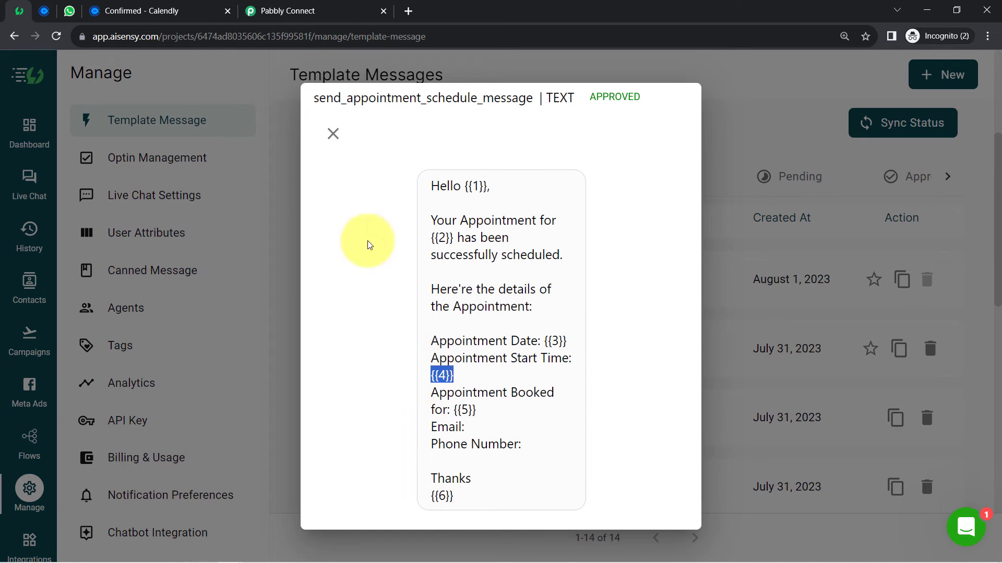
pyautogui.click(295, 4)
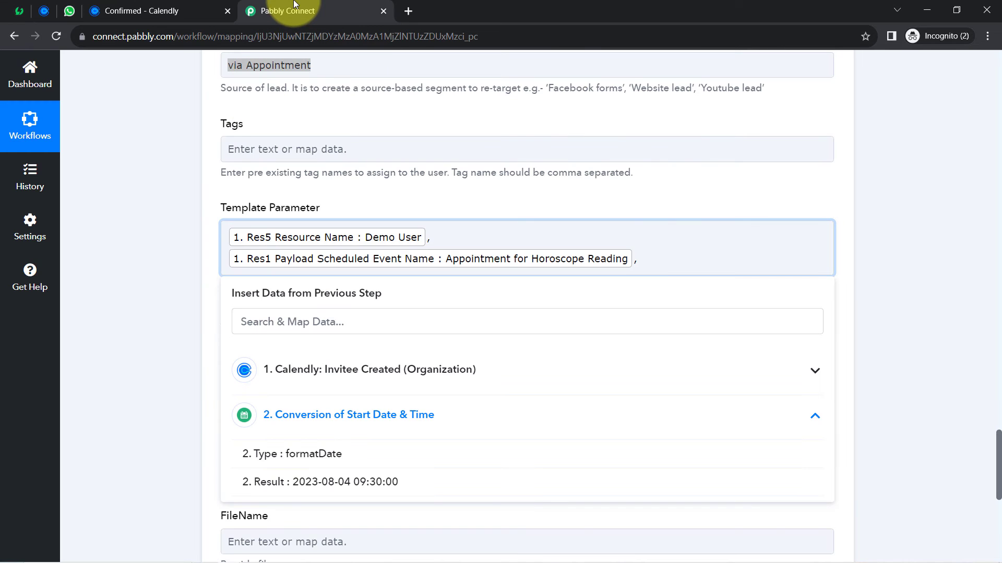
pyautogui.click(184, 271)
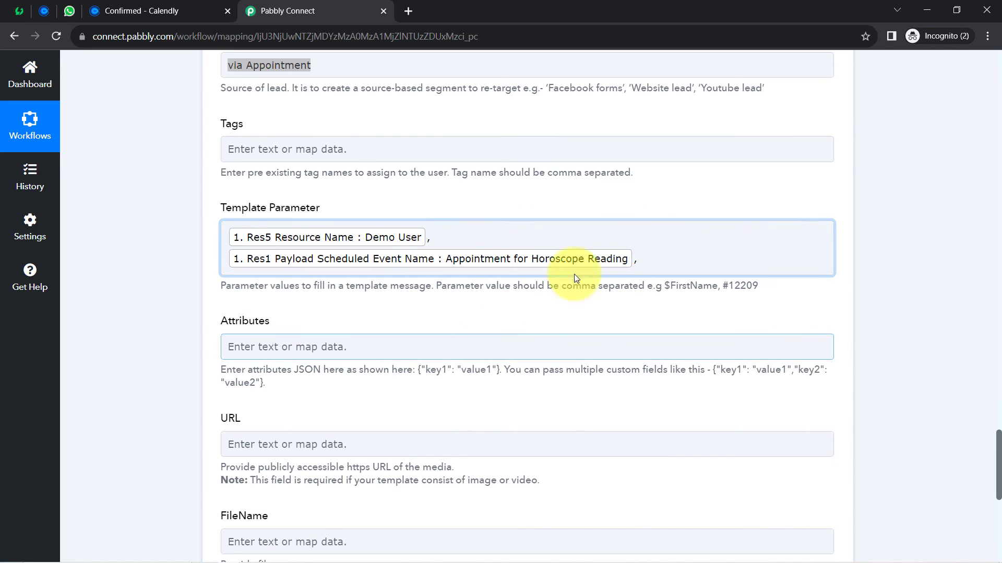
pyautogui.scroll(5, 997, 449)
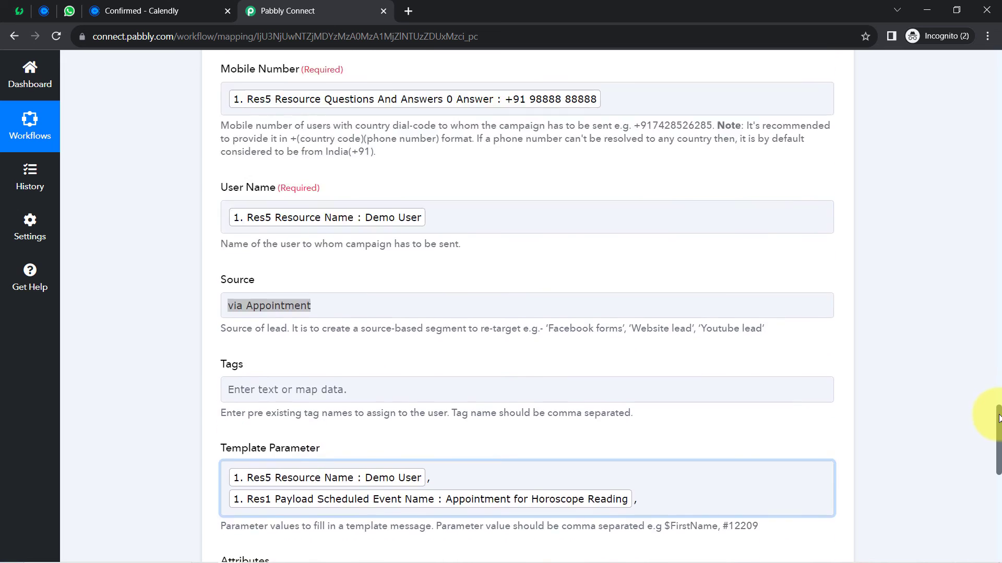
pyautogui.moveTo(999, 417); pyautogui.dragTo(991, 336)
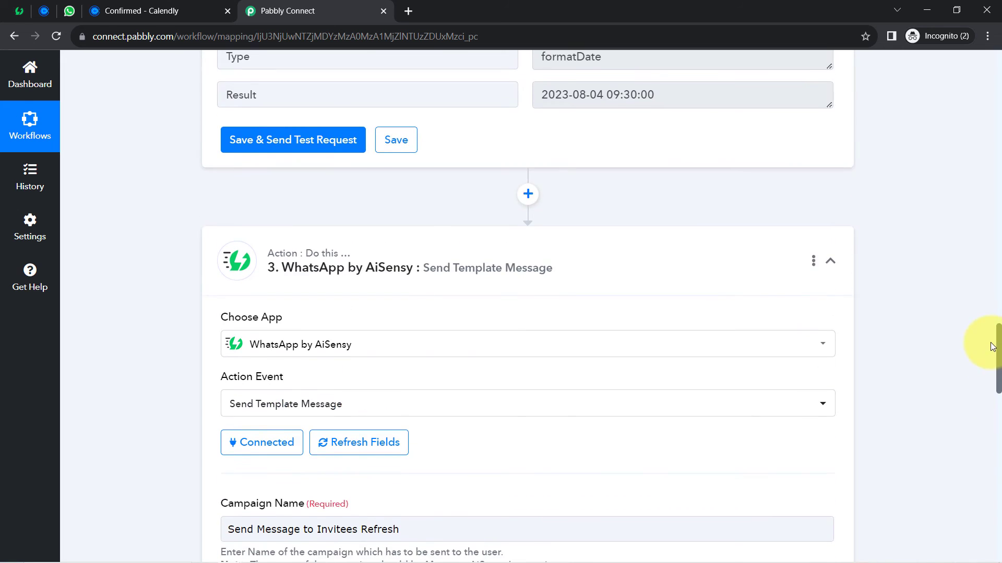
# - Add a Text Formatter by Pabbly step after the date conversion, with Split Text as its action
pyautogui.click(528, 193)
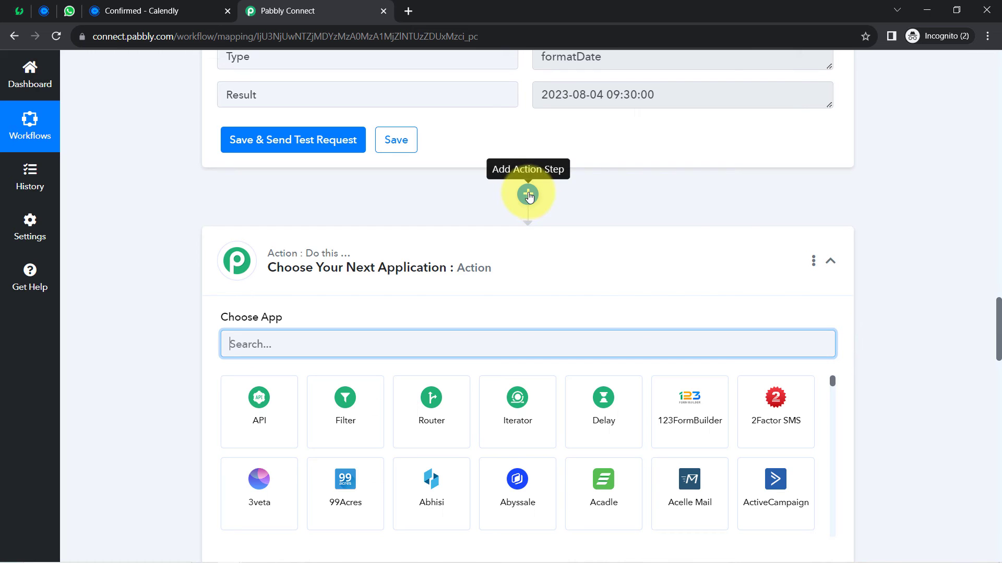
pyautogui.write('t')
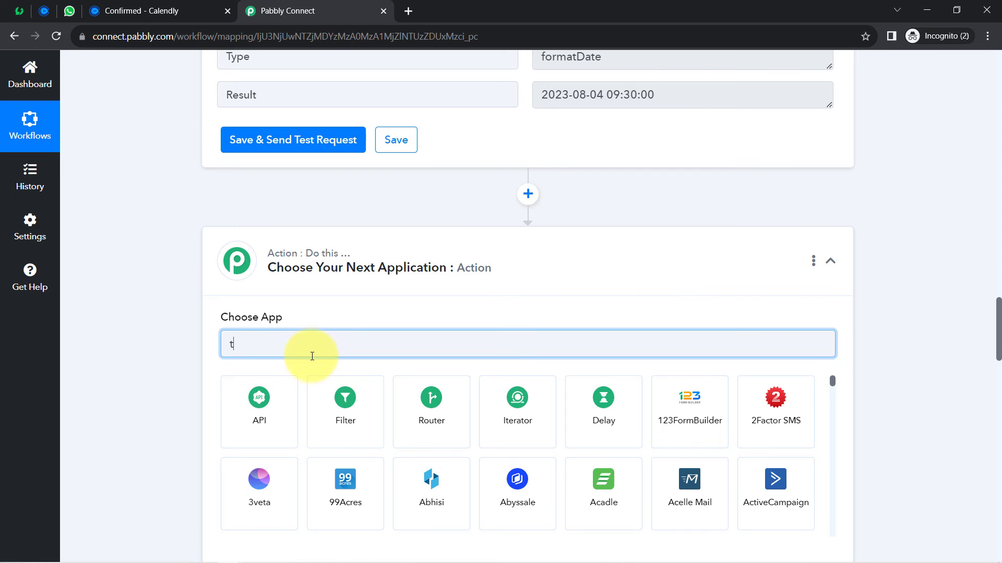
pyautogui.write('ext')
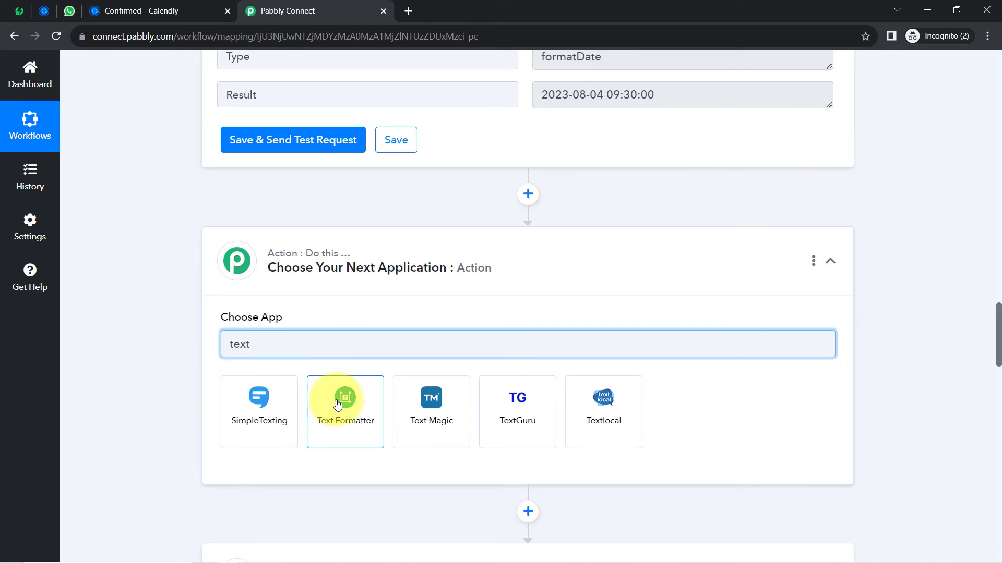
pyautogui.click(338, 403)
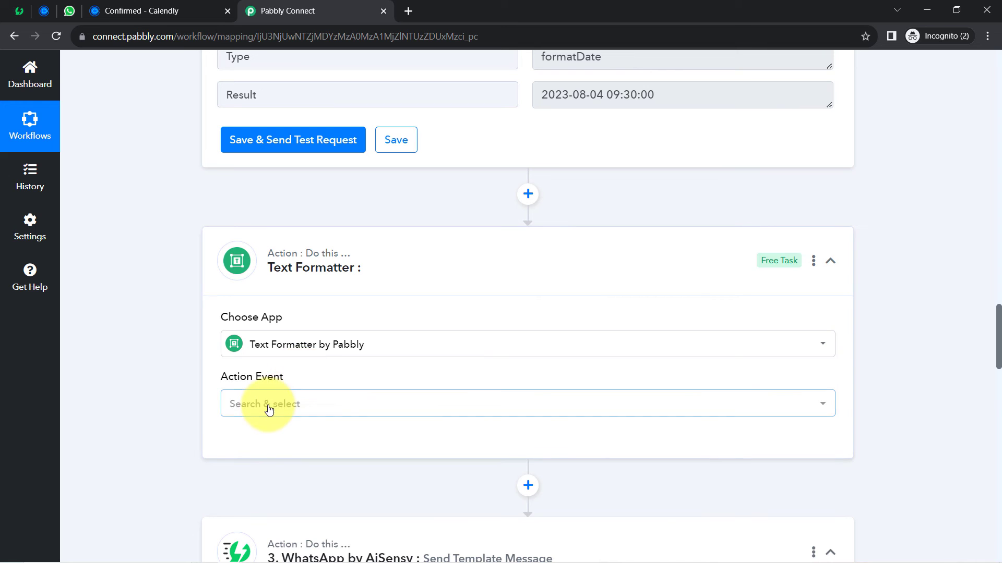
pyautogui.click(269, 407)
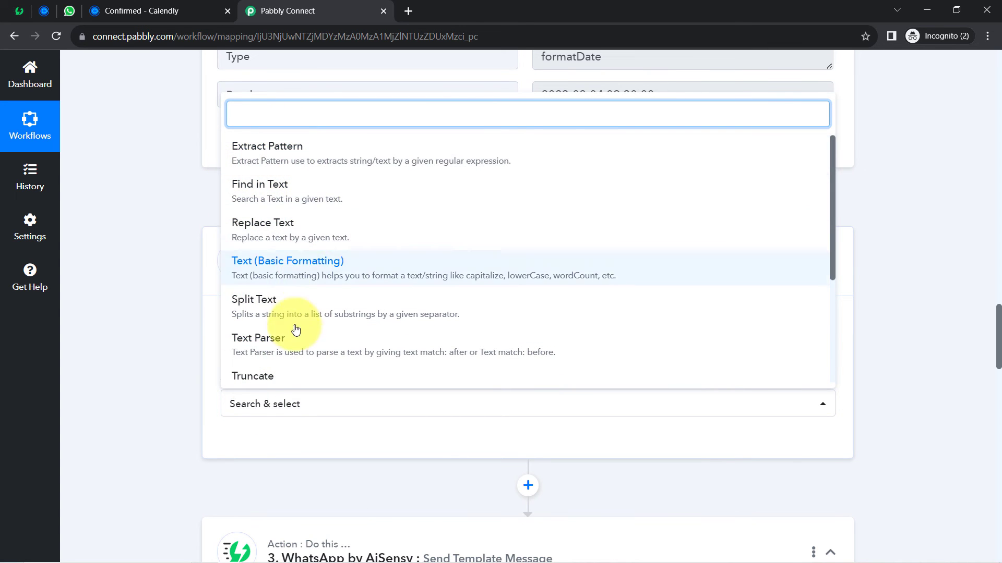
pyautogui.click(257, 306)
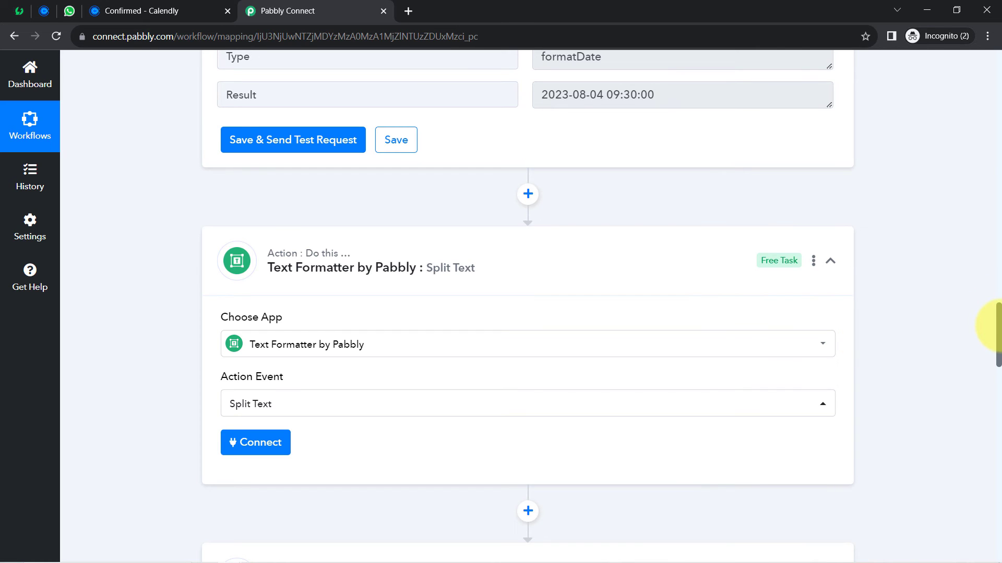
pyautogui.moveTo(996, 326); pyautogui.dragTo(994, 345)
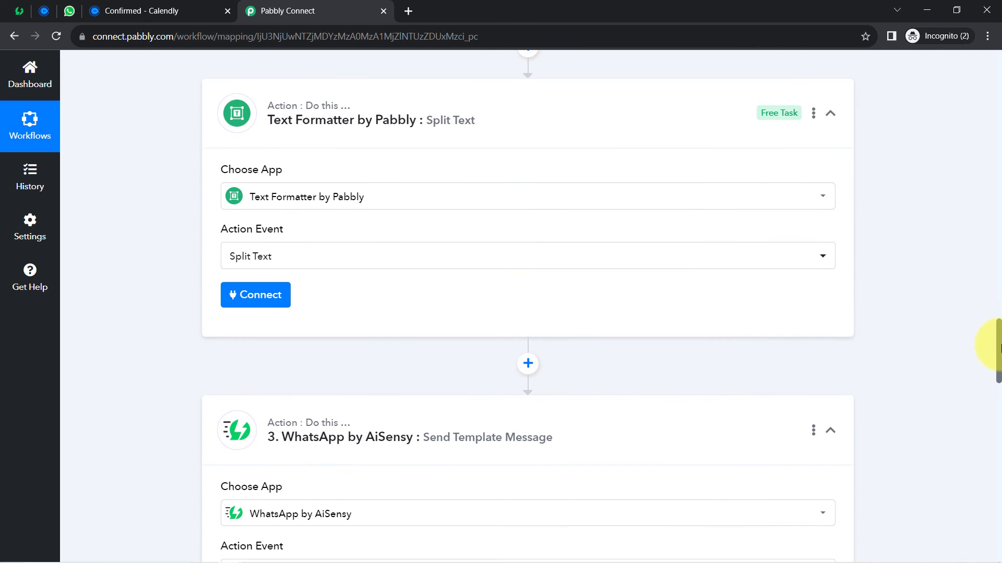
# - Connect the Split Text step and map the converted start date-time Result into Text to Split
pyautogui.click(248, 298)
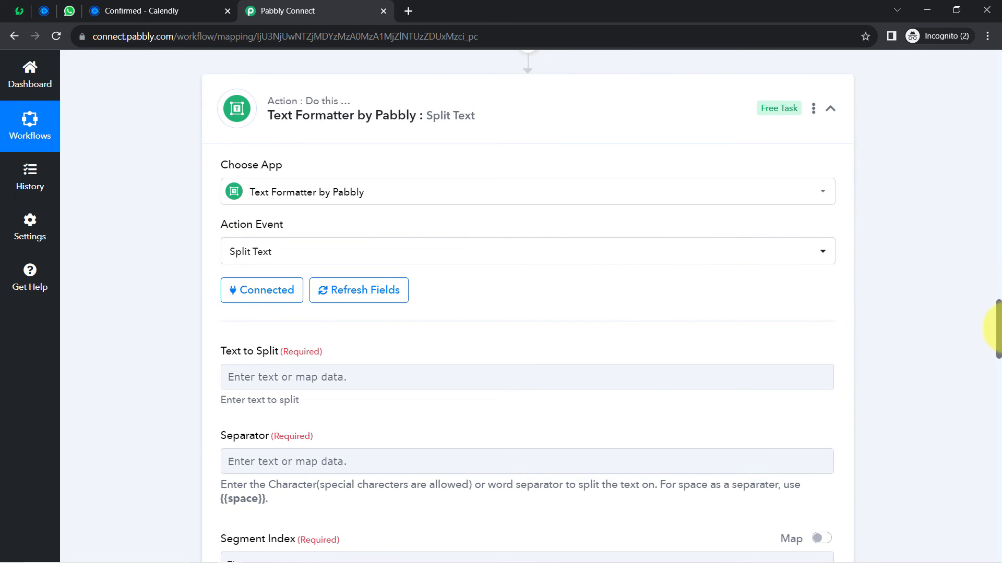
pyautogui.moveTo(1000, 315); pyautogui.dragTo(1000, 333)
pyautogui.click(237, 222)
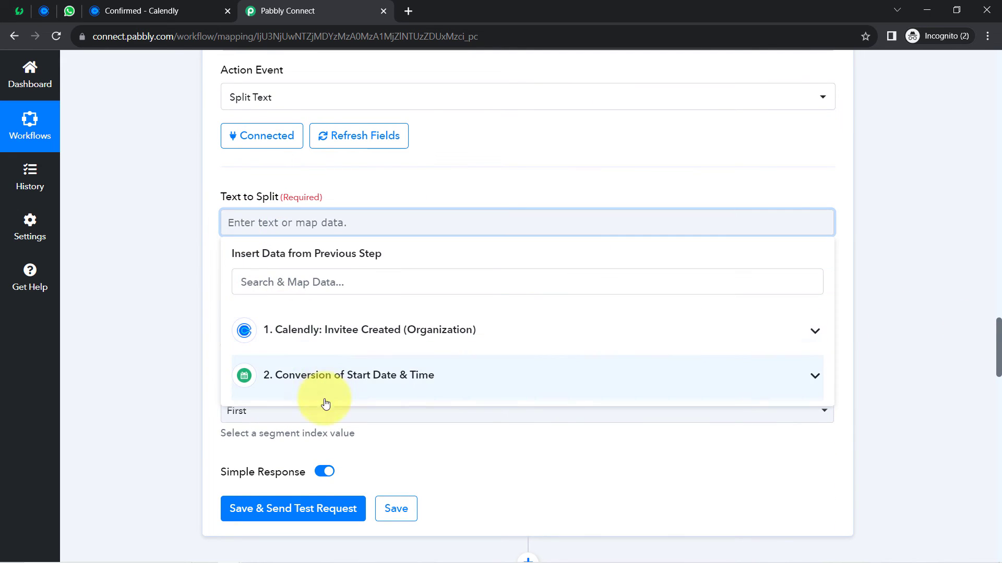
pyautogui.click(339, 376)
pyautogui.click(292, 442)
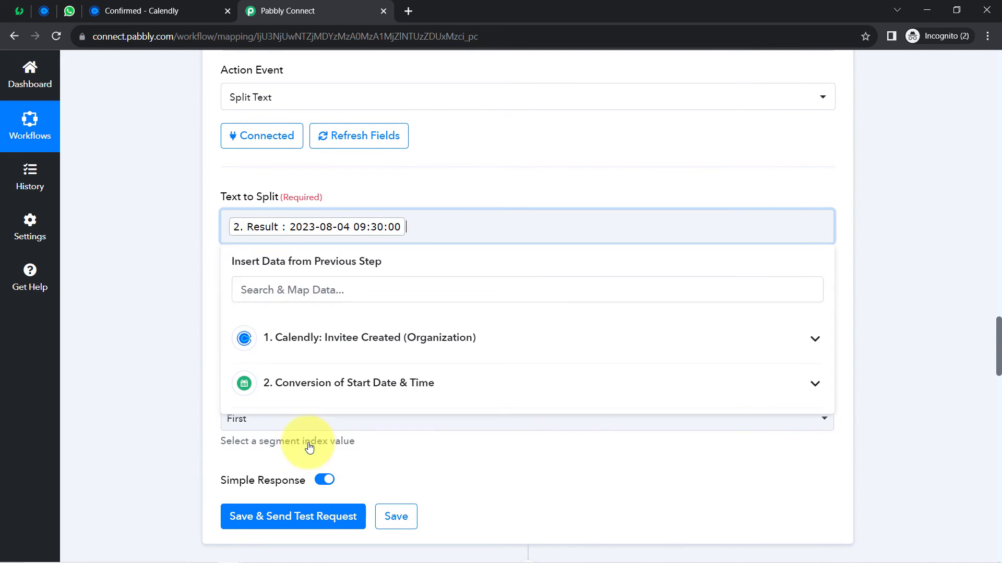
pyautogui.click(193, 232)
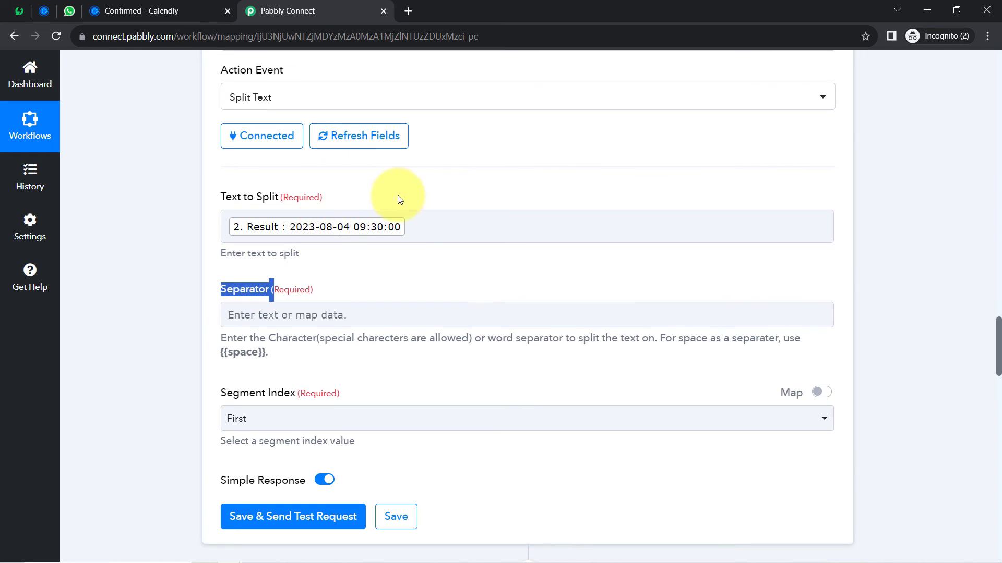
# - Set the Separator to {{space}} and the Segment Index to All
pyautogui.click(317, 263)
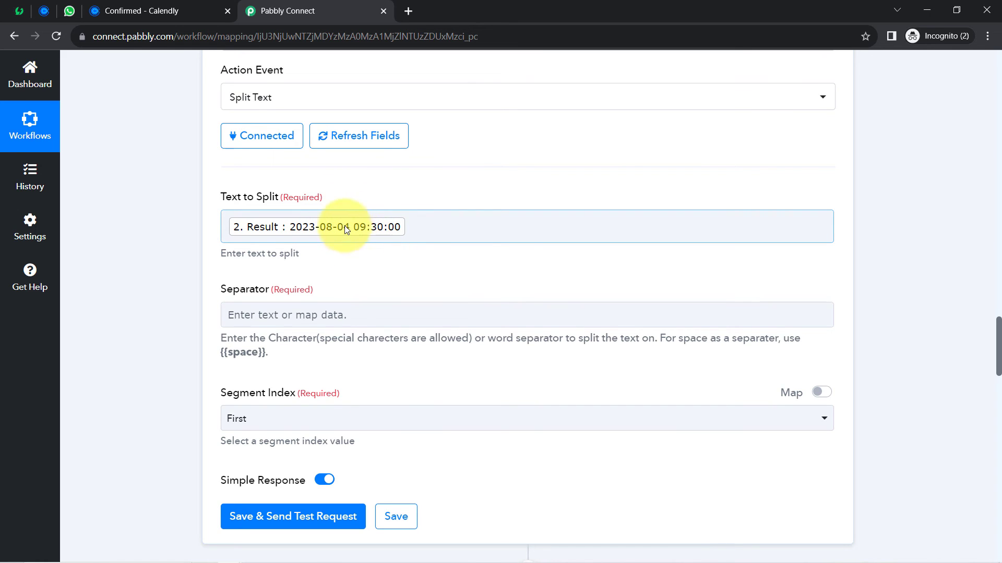
pyautogui.moveTo(220, 352); pyautogui.dragTo(265, 353)
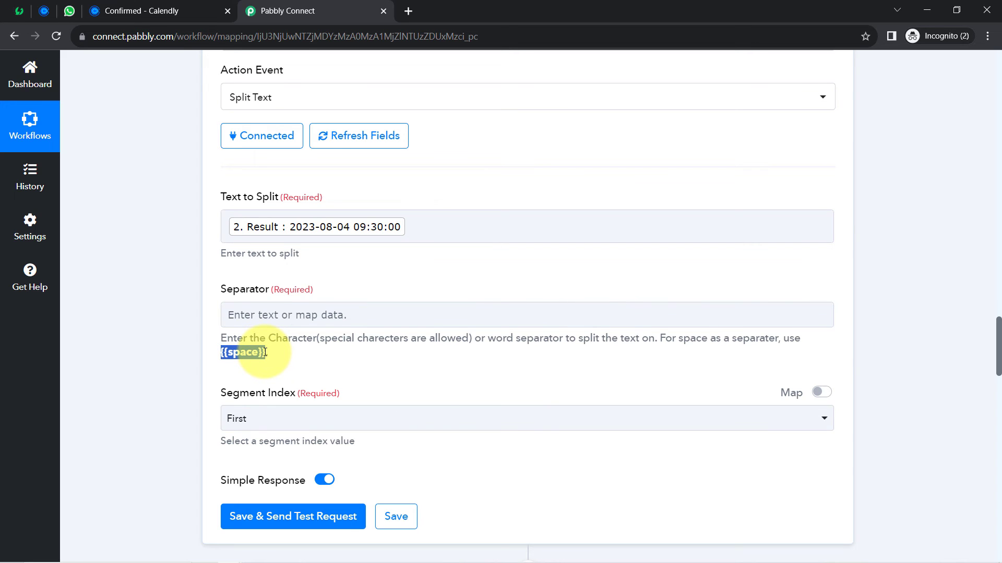
pyautogui.click(233, 313)
pyautogui.write('{{space}}')
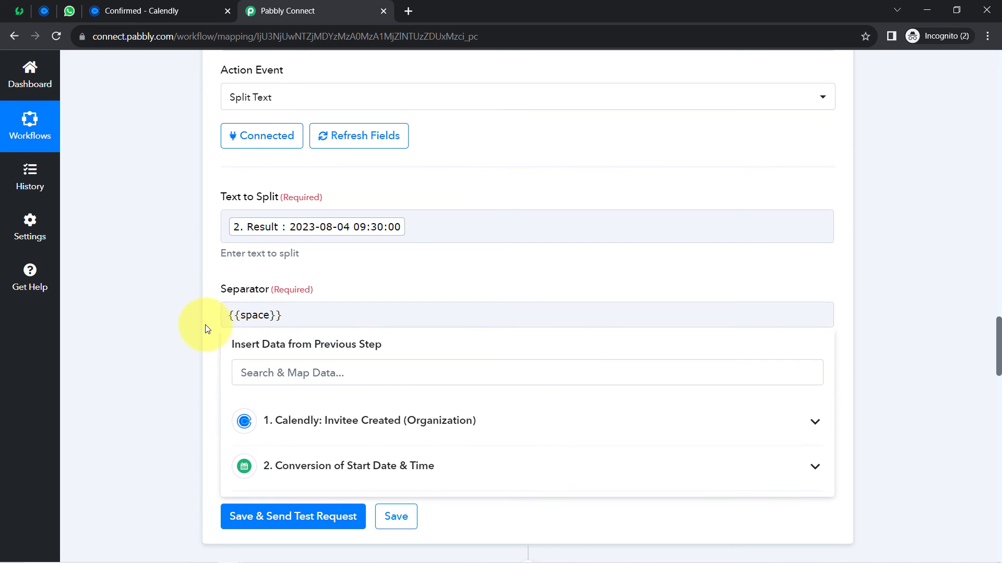
pyautogui.click(598, 371)
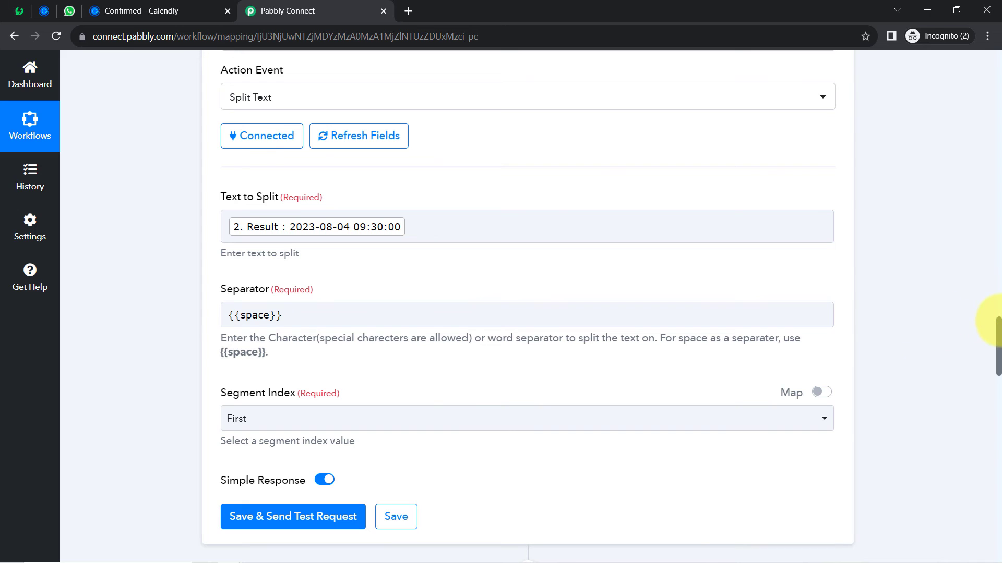
pyautogui.moveTo(999, 328); pyautogui.dragTo(998, 340)
pyautogui.click(261, 324)
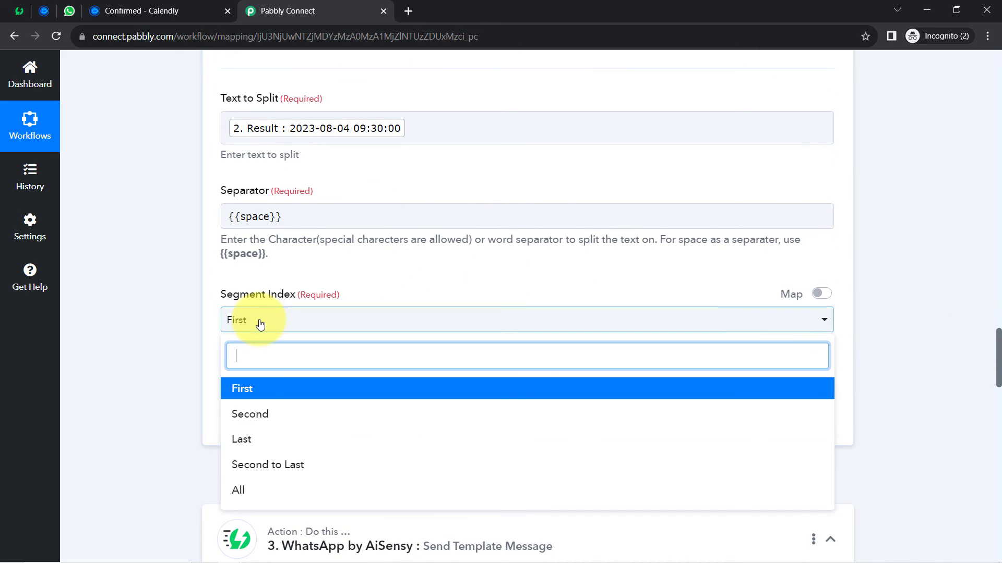
pyautogui.click(247, 491)
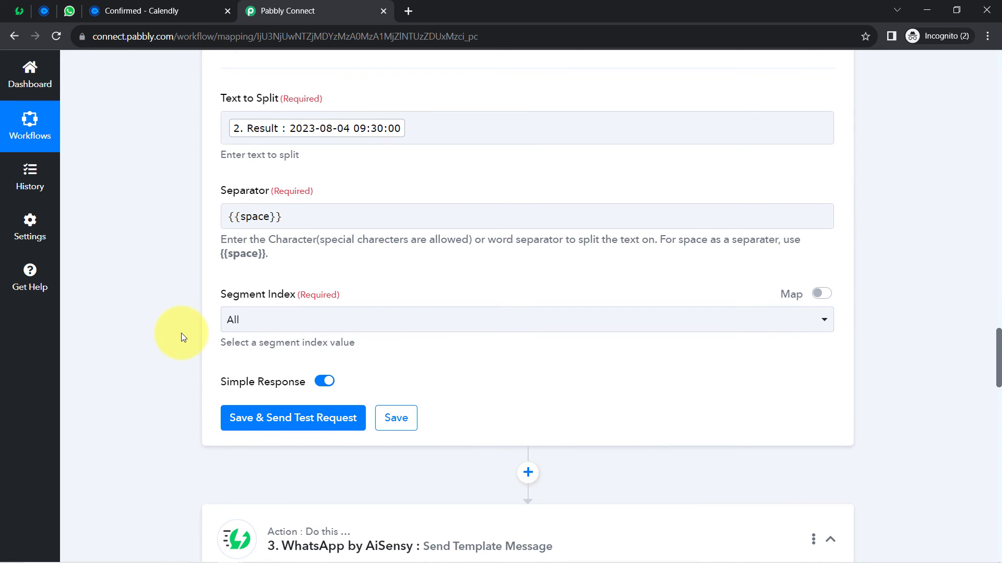
# - Save and test the split, confirming Result 0 is 2023-08-04 and Result 1 is 09:30:00
pyautogui.click(249, 419)
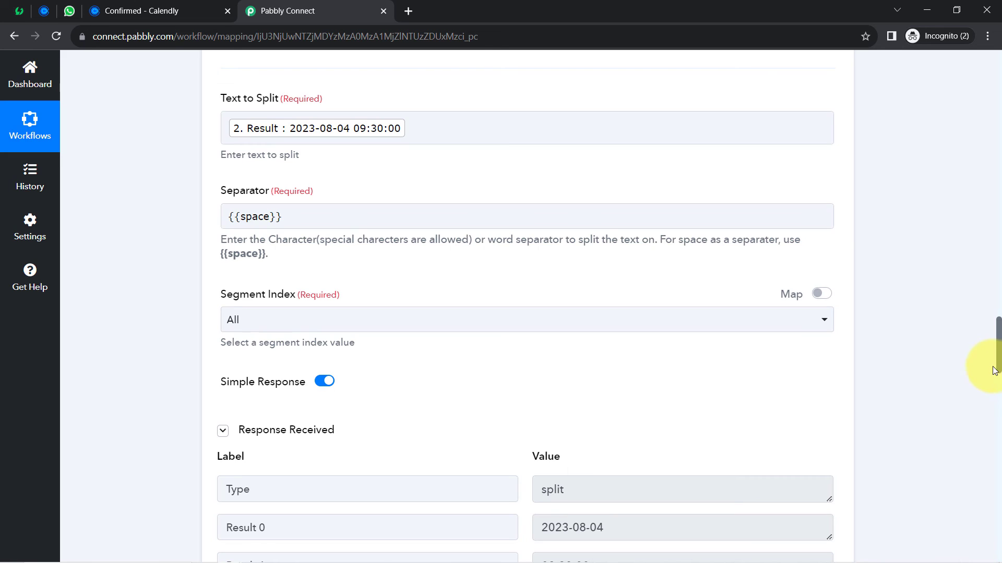
pyautogui.moveTo(999, 343); pyautogui.dragTo(994, 369)
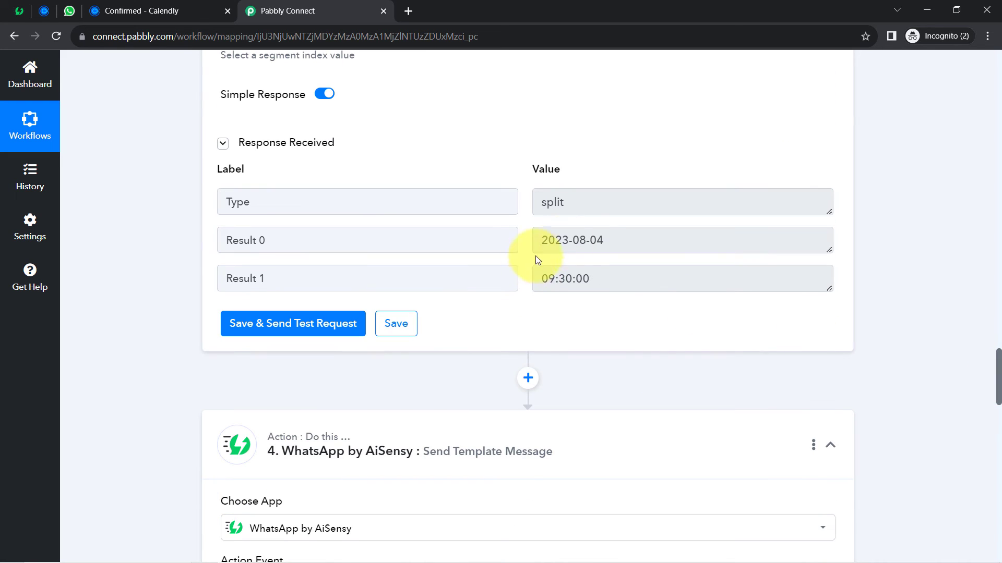
pyautogui.click(587, 239)
pyautogui.moveTo(588, 239); pyautogui.dragTo(540, 241)
pyautogui.moveTo(583, 279); pyautogui.dragTo(532, 284)
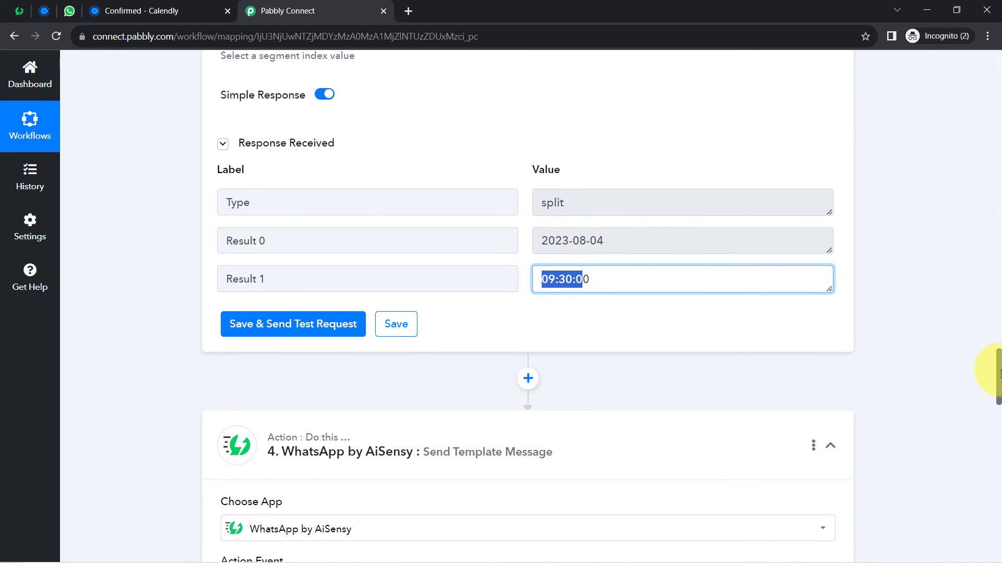
pyautogui.moveTo(999, 371); pyautogui.dragTo(996, 487)
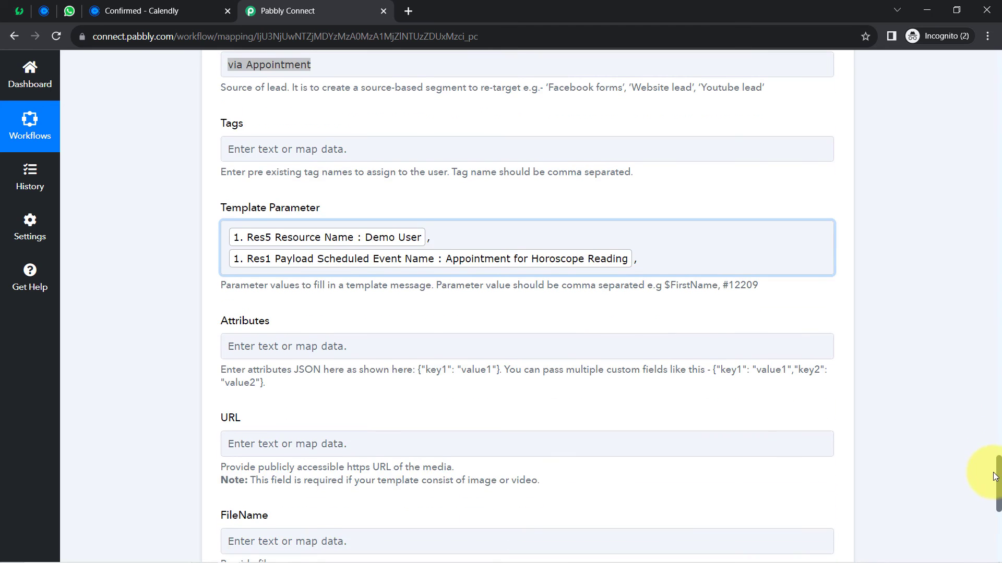
# - Refresh the AiSensy action's fields so the template parameters reload
pyautogui.click(651, 255)
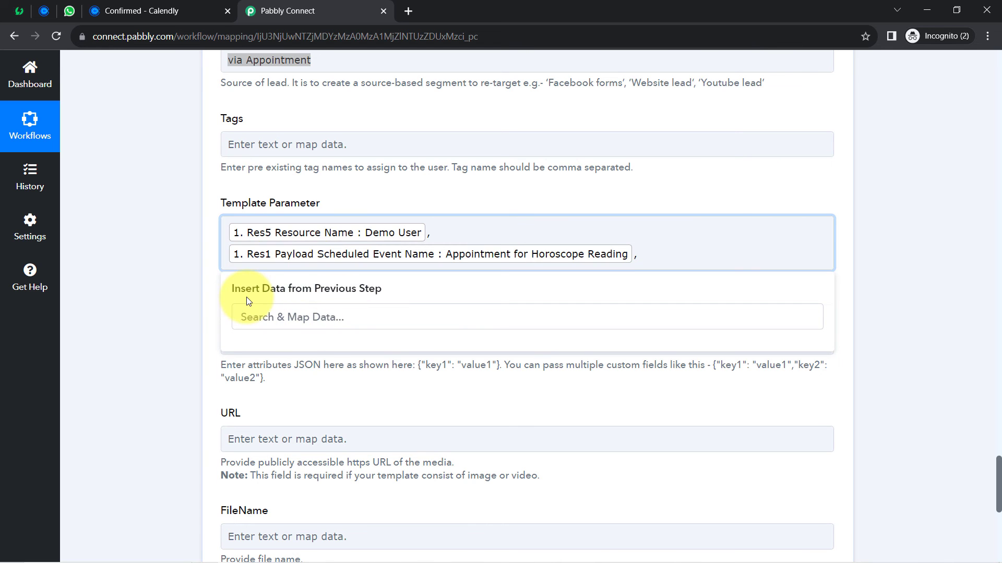
pyautogui.click(194, 291)
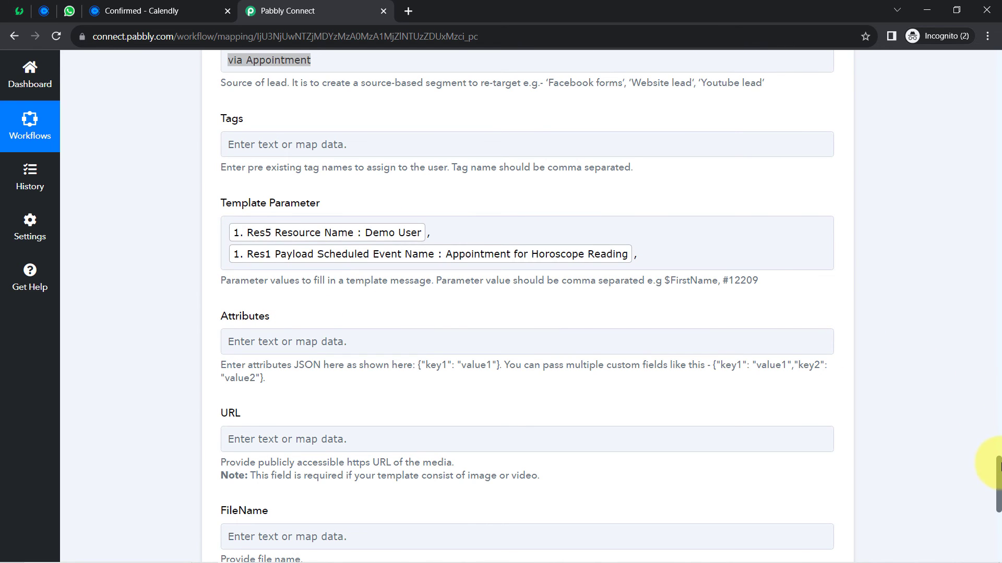
pyautogui.moveTo(999, 466); pyautogui.dragTo(999, 397)
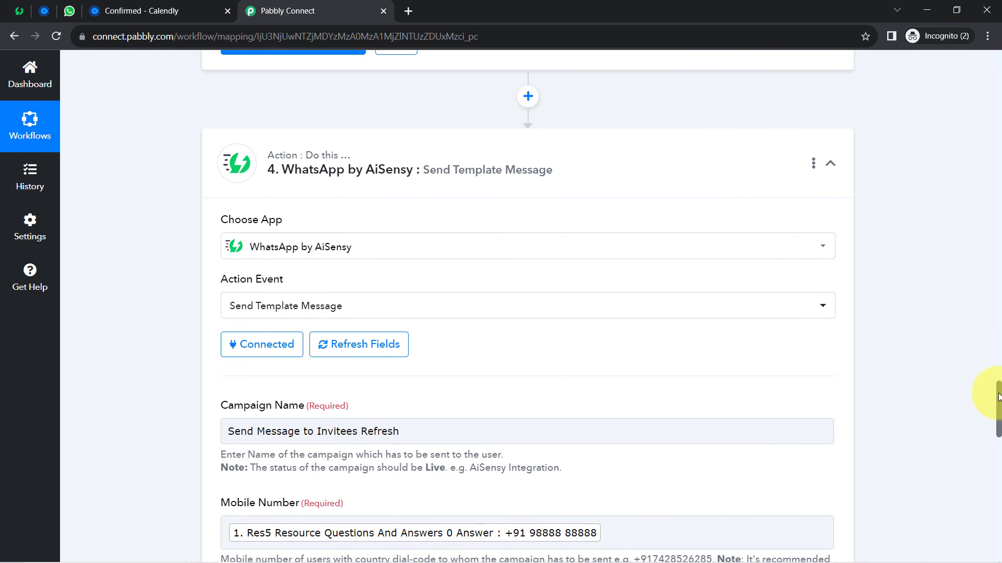
pyautogui.click(369, 348)
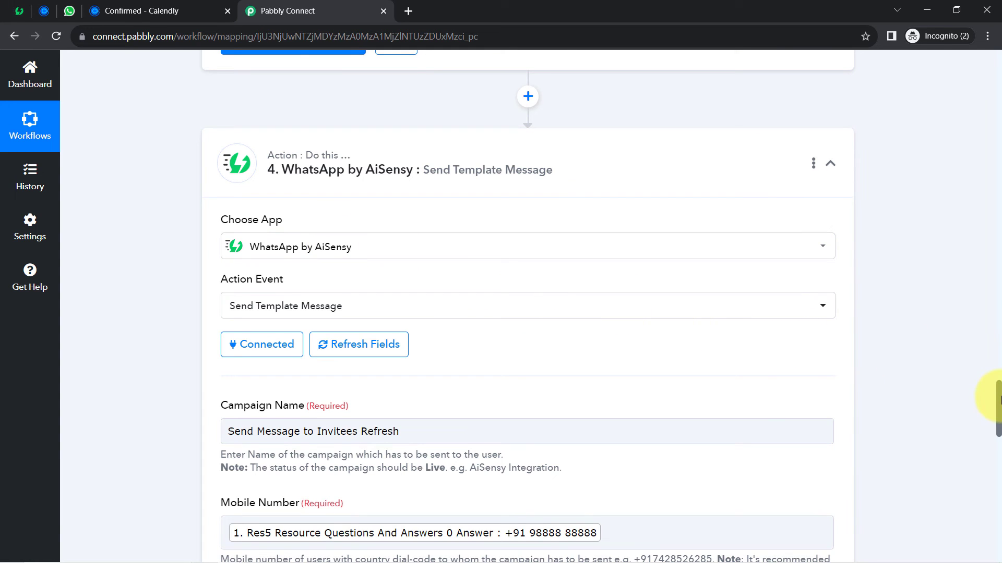
pyautogui.moveTo(999, 399); pyautogui.dragTo(992, 483)
# - Map the Split Text outputs, date 2023-08-04 and time 09:30:00, as template parameters
pyautogui.click(646, 246)
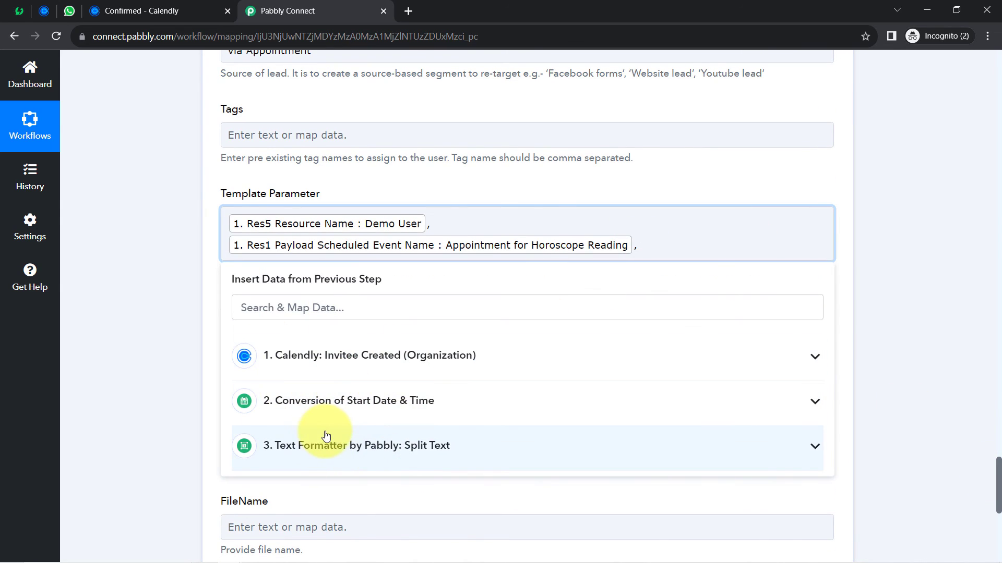
pyautogui.click(313, 448)
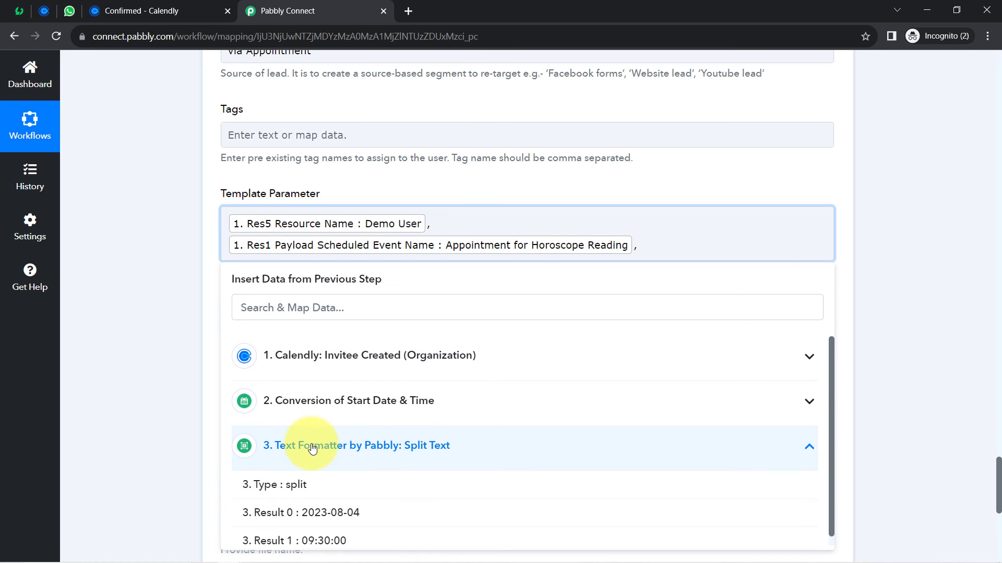
pyautogui.click(316, 514)
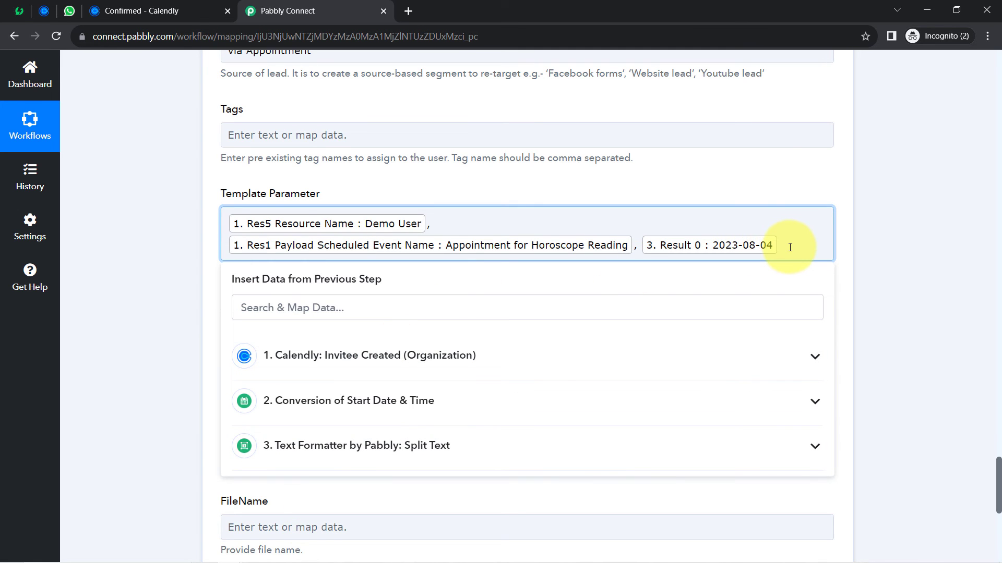
pyautogui.click(270, 450)
pyautogui.click(268, 539)
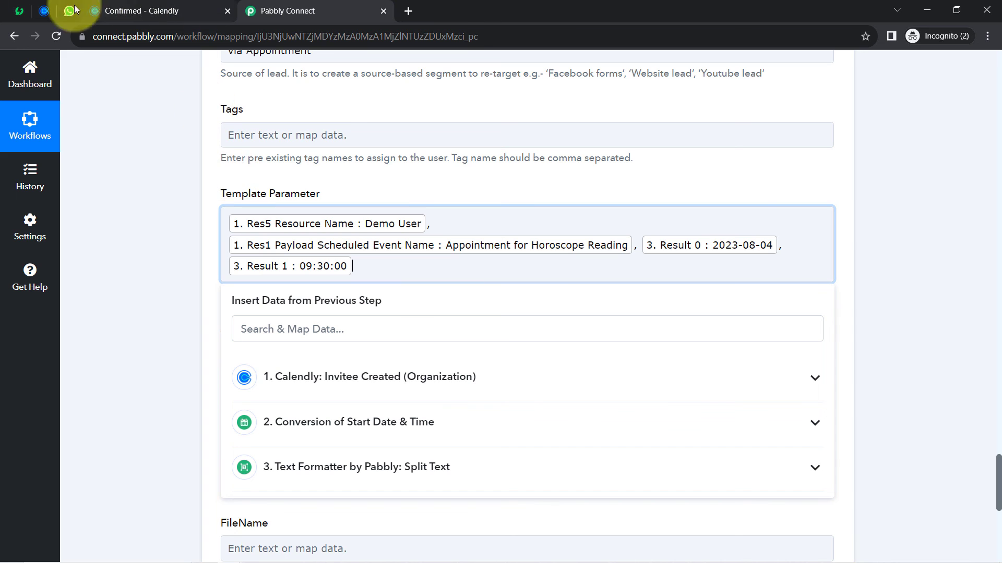
pyautogui.click(21, 16)
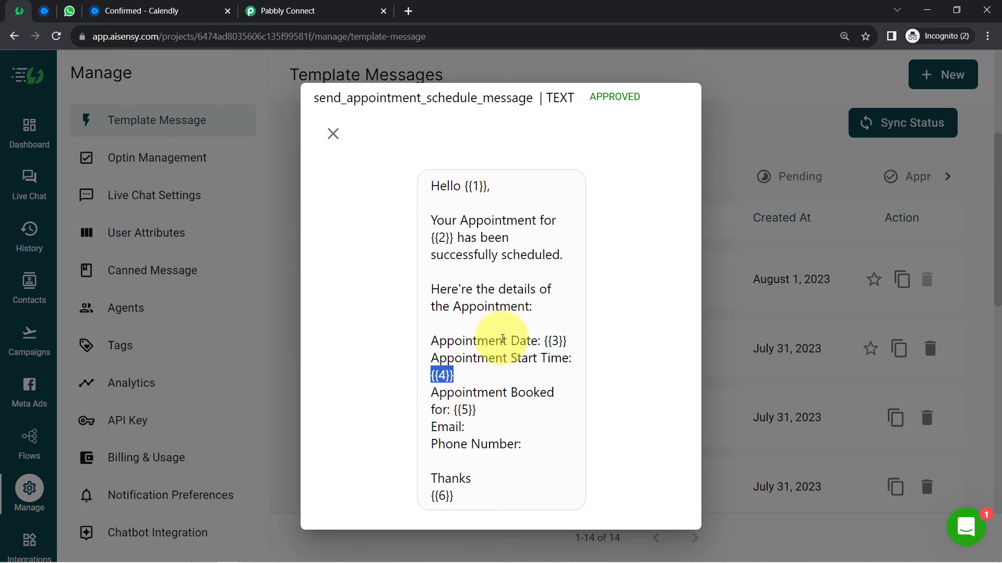
pyautogui.click(499, 361)
pyautogui.moveTo(464, 393); pyautogui.dragTo(424, 161)
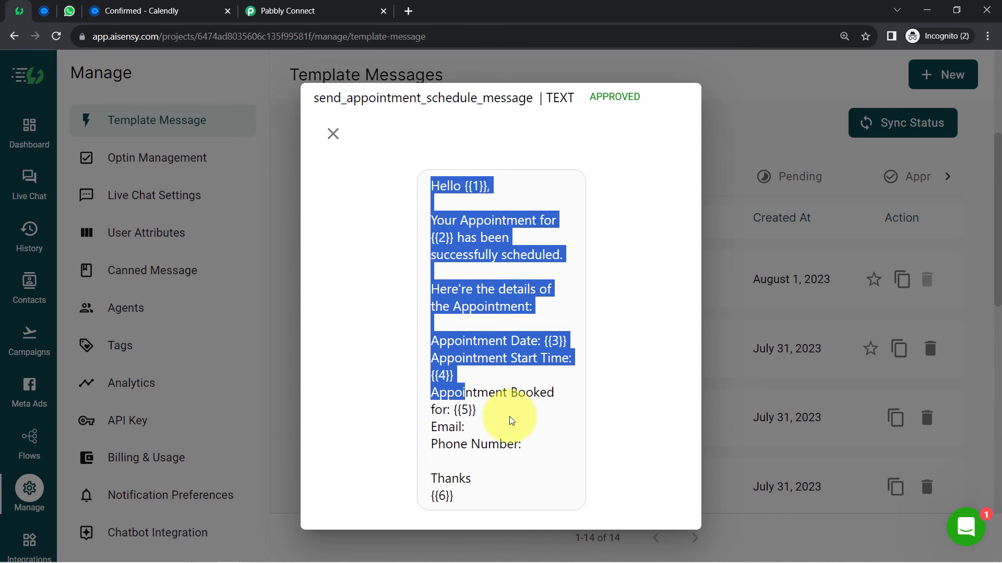
pyautogui.doubleClick(467, 411)
pyautogui.doubleClick(444, 496)
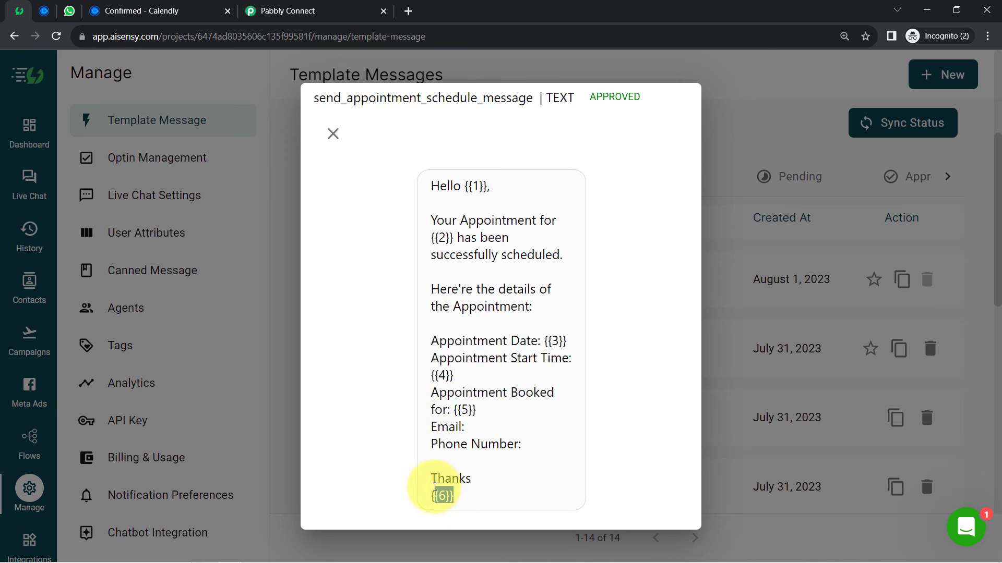
pyautogui.click(464, 397)
pyautogui.moveTo(462, 395); pyautogui.dragTo(439, 415)
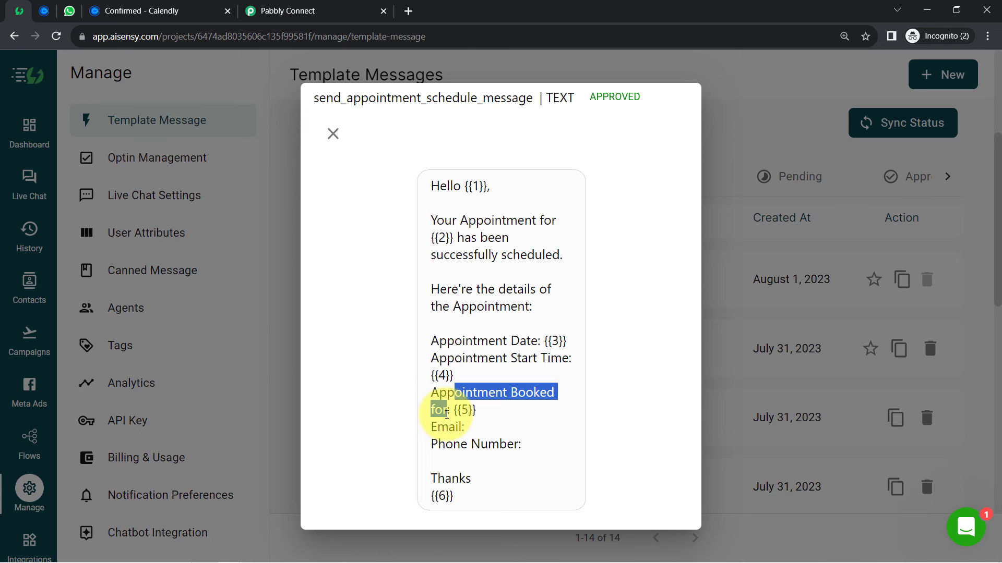
pyautogui.moveTo(457, 499); pyautogui.dragTo(431, 496)
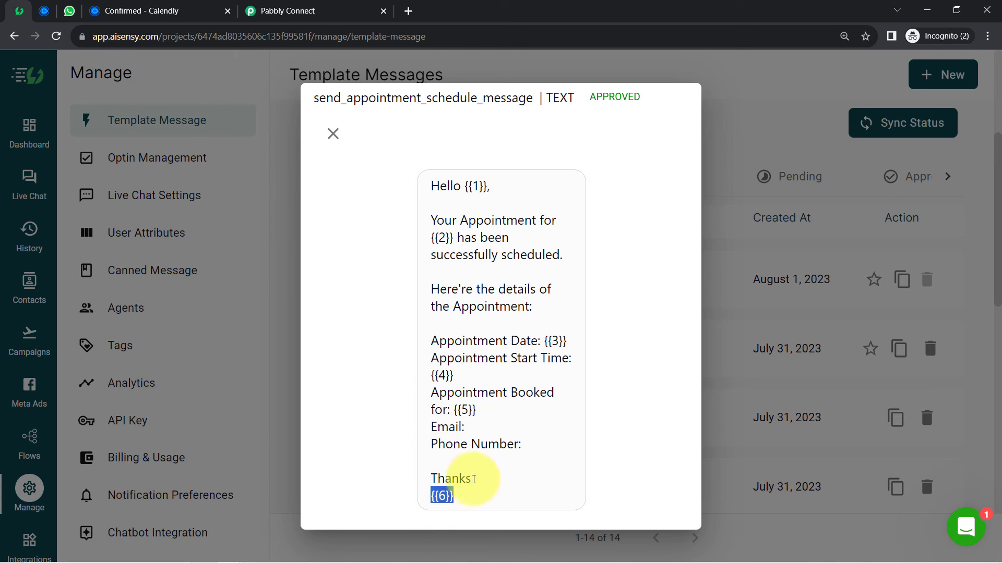
pyautogui.click(352, 7)
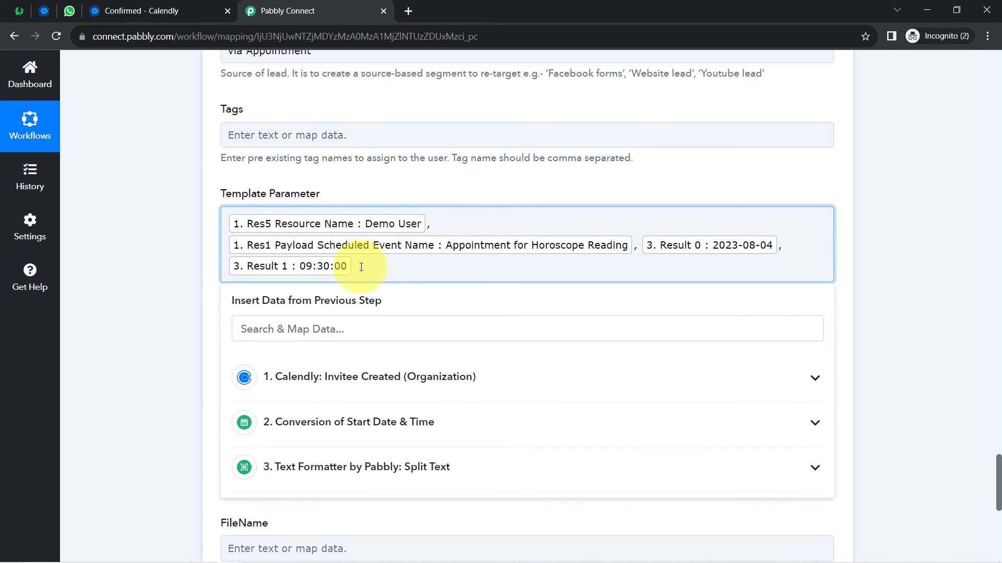
# - After a comma, search 'dem' and map the invitee's name as the fifth template parameter
pyautogui.write(',')
pyautogui.click(290, 333)
pyautogui.write('d')
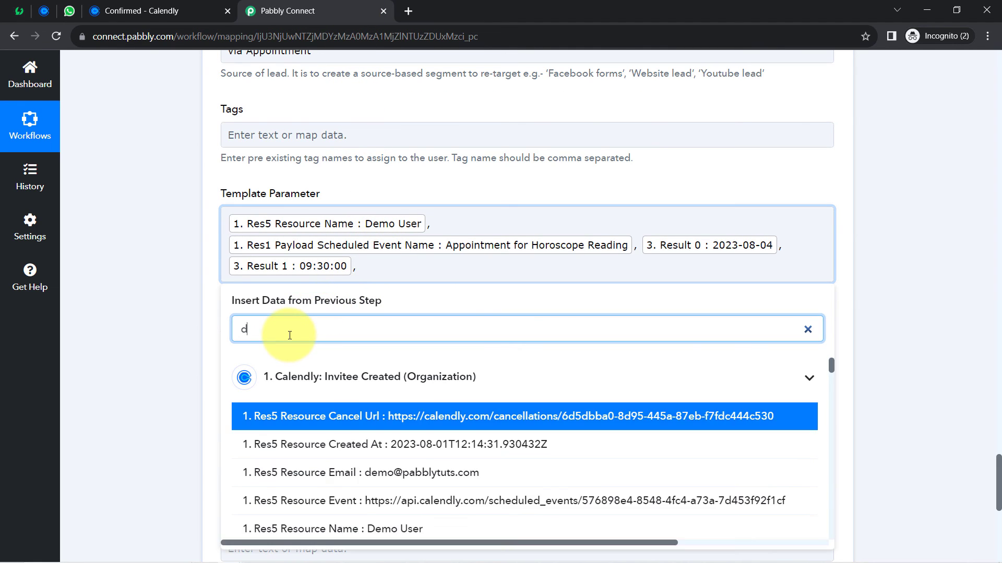
pyautogui.write('en')
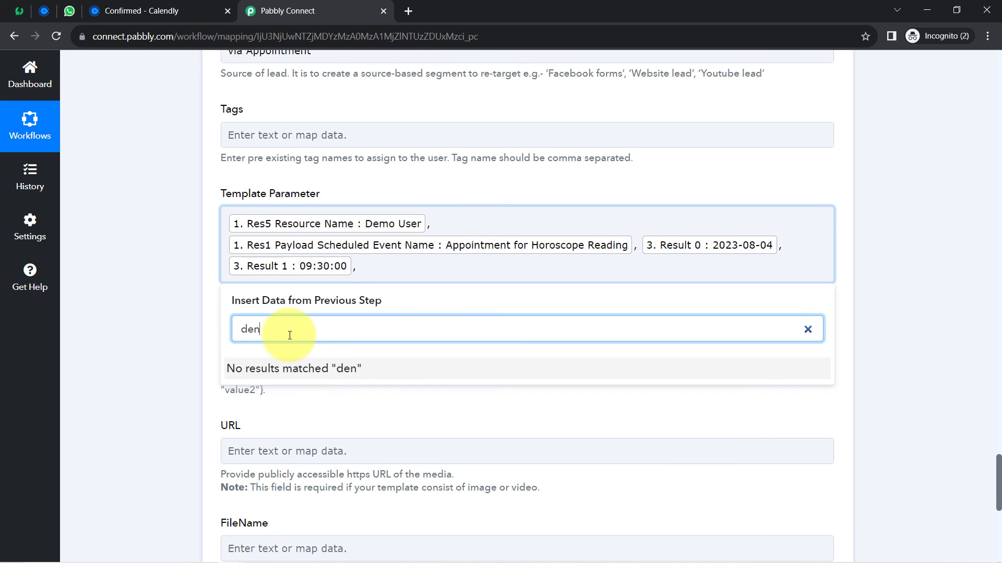
pyautogui.press('BackSpace')
pyautogui.write('m')
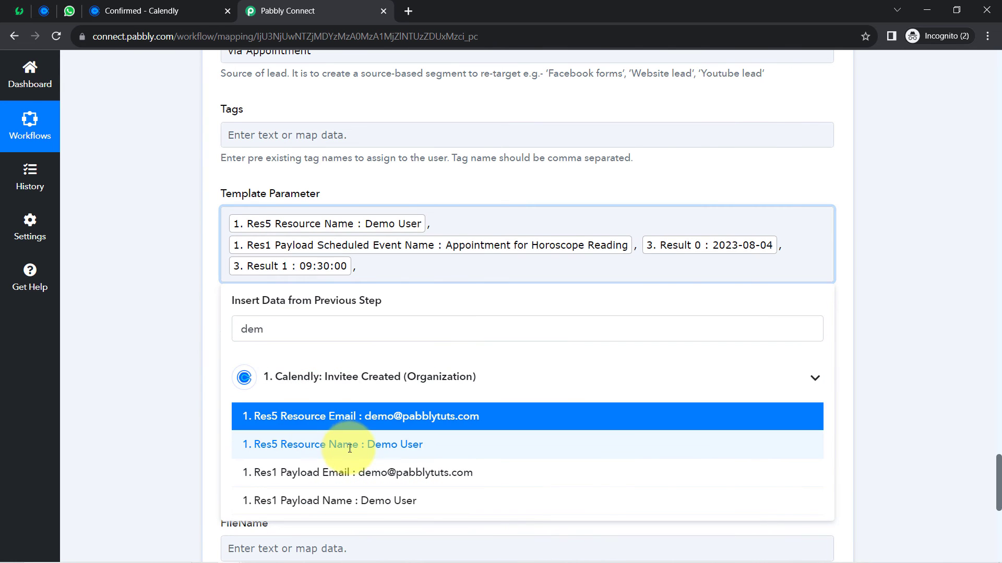
pyautogui.click(349, 448)
# - Append ',ABC Horoscope Clinic' as the sixth template parameter
pyautogui.write(',')
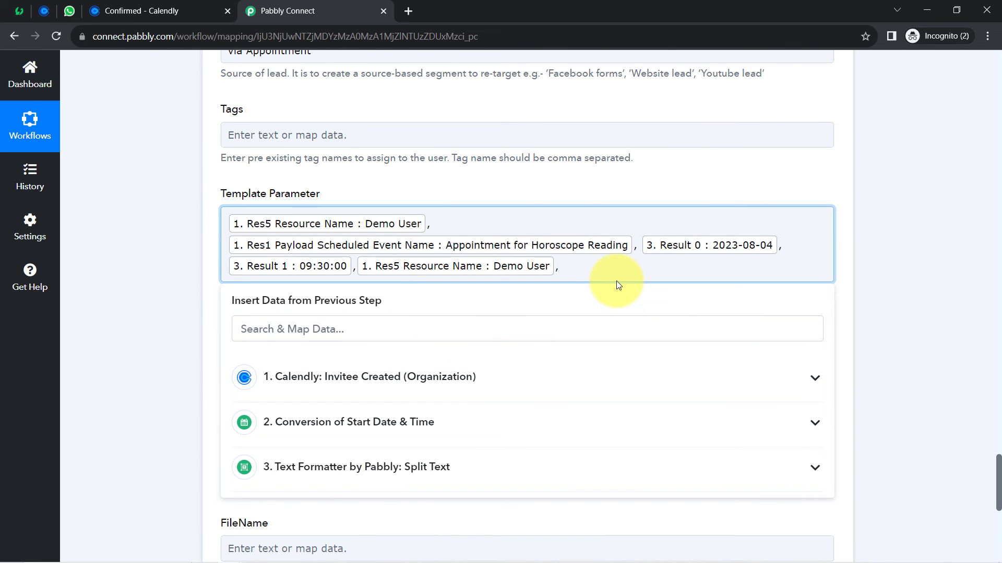
pyautogui.write('ABC Horoscope Clinic')
pyautogui.moveTo(581, 267); pyautogui.dragTo(653, 269)
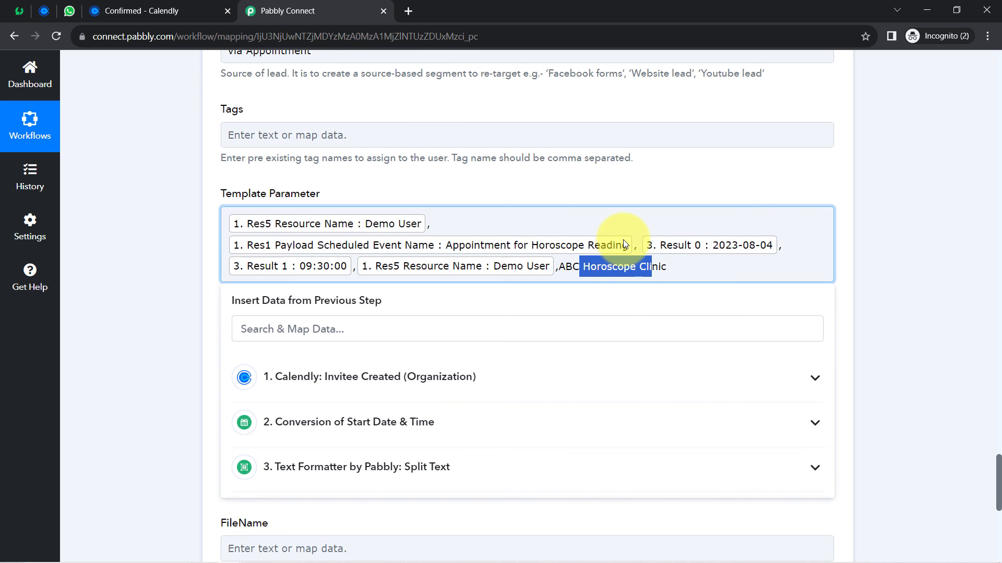
pyautogui.click(146, 247)
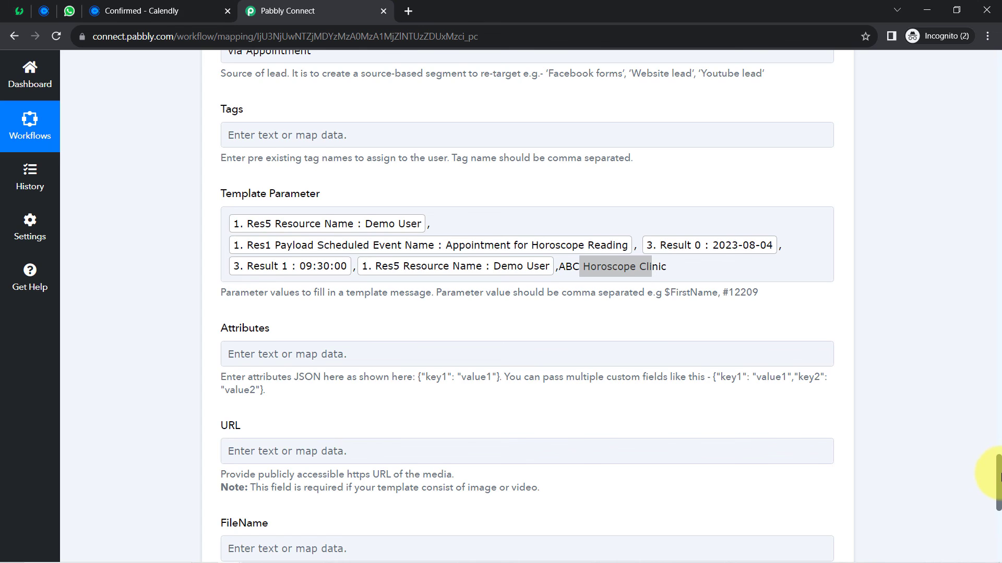
pyautogui.scroll(-7, 1000, 474)
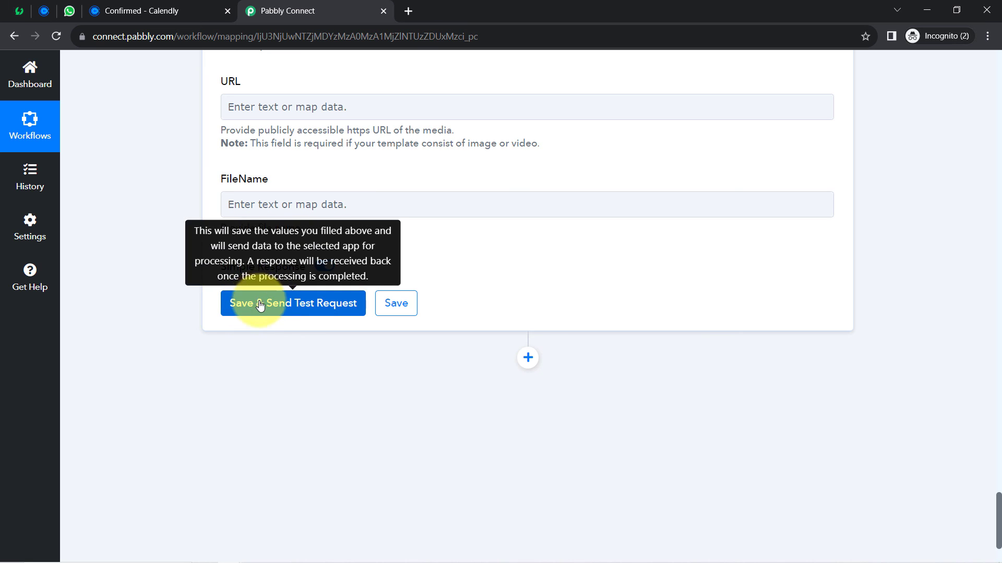
pyautogui.moveTo(999, 517); pyautogui.dragTo(981, 439)
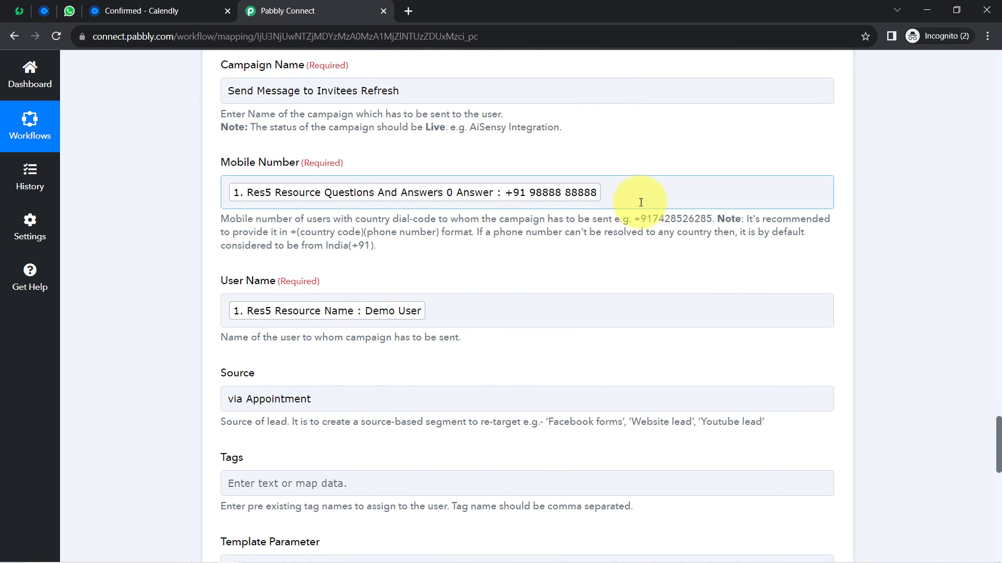
# - Remove the mapped phone number from Mobile Number, then switch to WhatsApp Web
pyautogui.click(626, 202)
pyautogui.press('BackSpace')
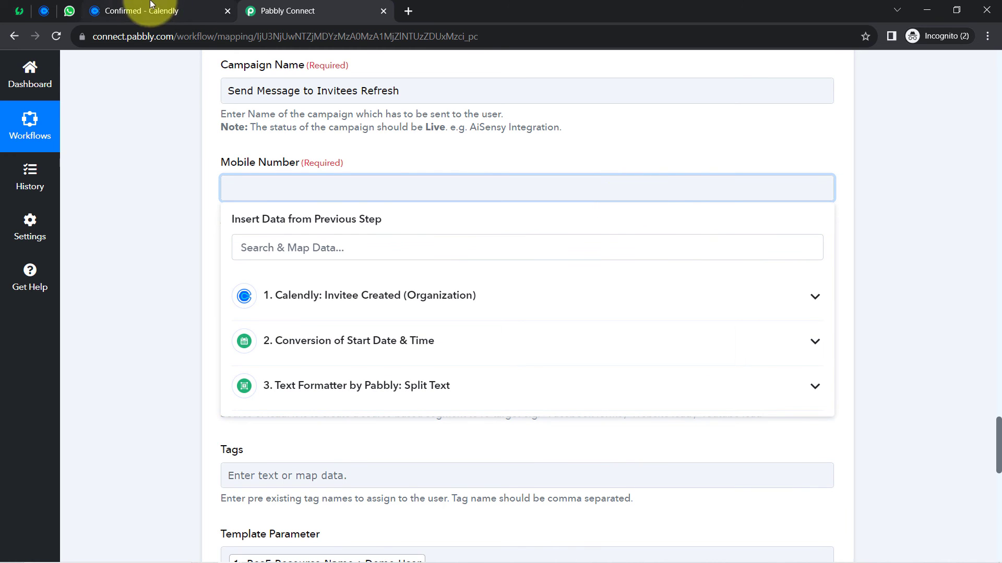
pyautogui.click(69, 11)
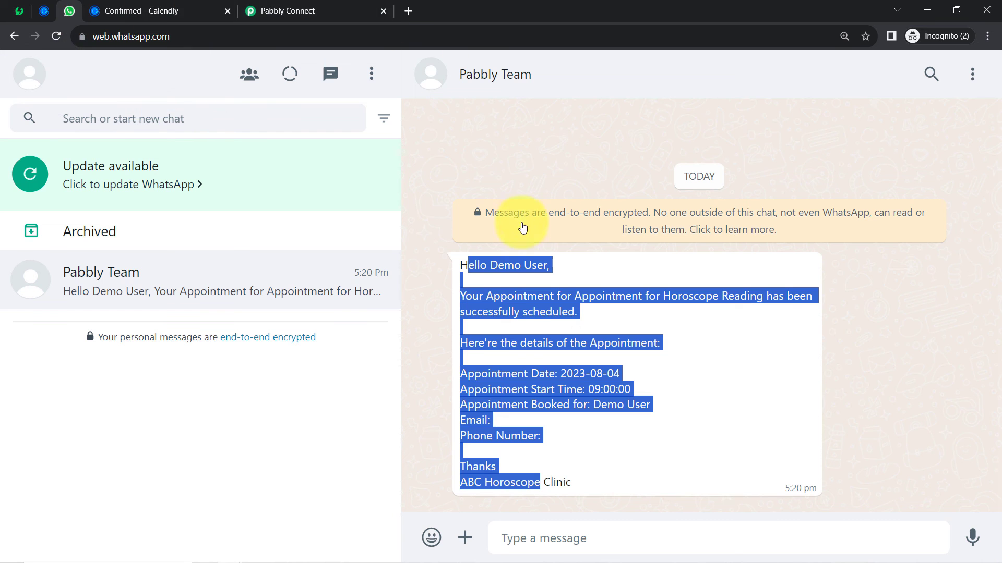
# - Delete the WhatsApp chat with the earlier appointment test message and return to Pabbly Connect
pyautogui.click(973, 82)
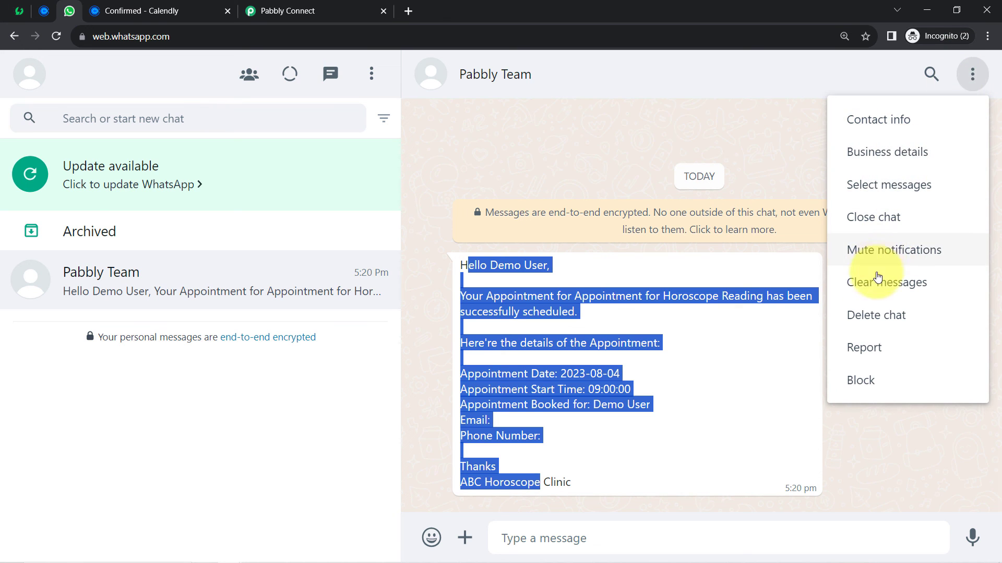
pyautogui.click(849, 314)
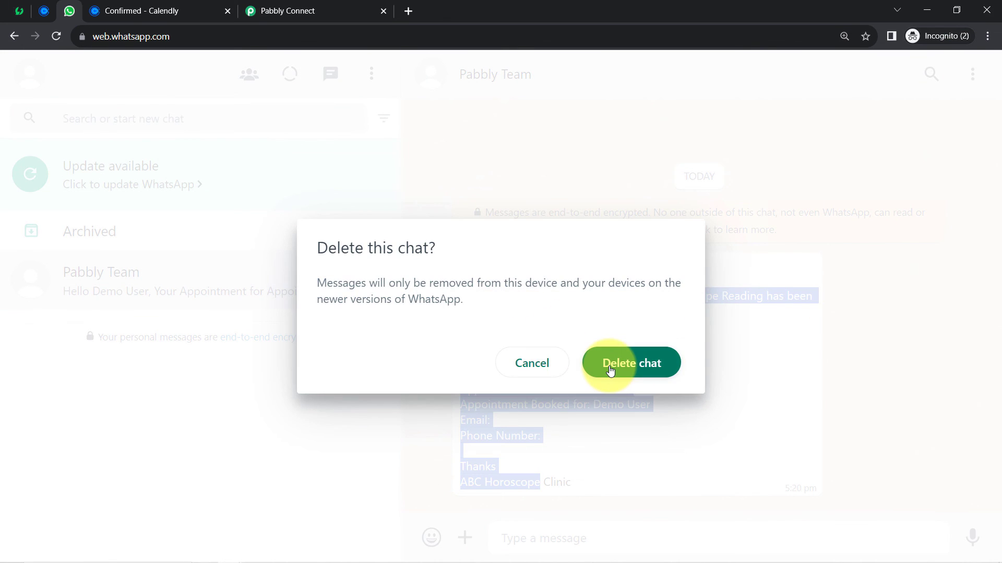
pyautogui.click(609, 363)
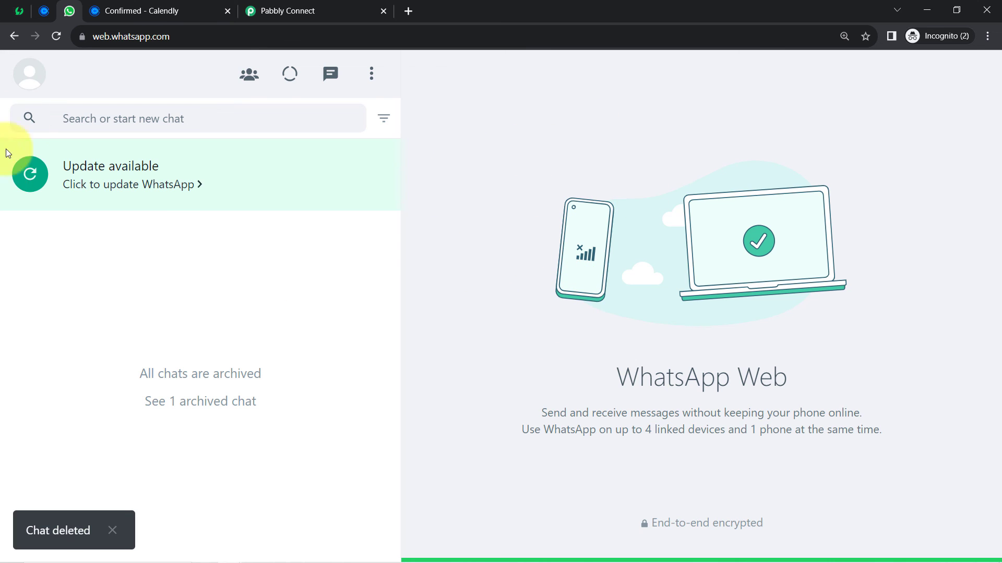
pyautogui.click(290, 8)
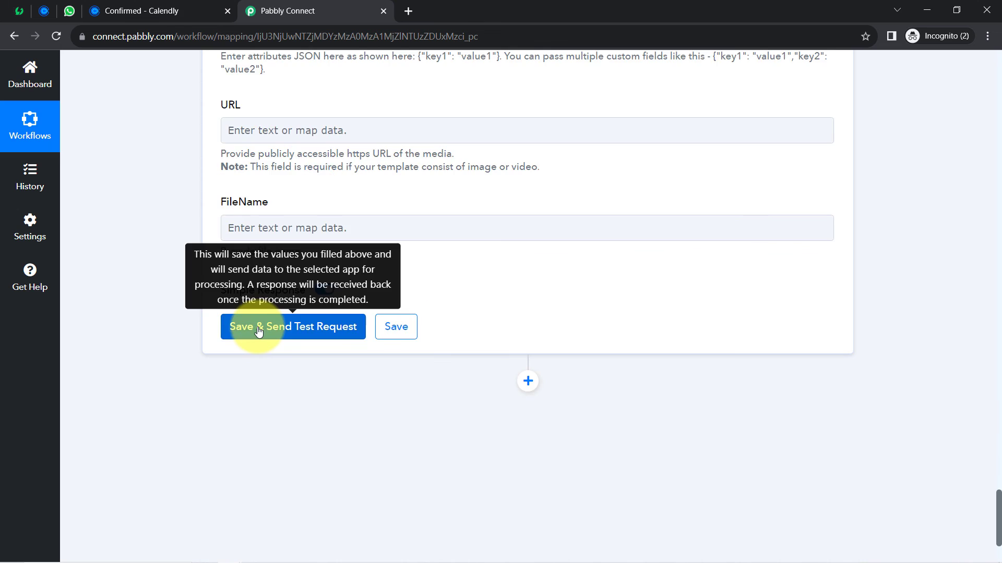
# - Make the AiSensy step's Campaign Name read 'Send Message to Invitees'
pyautogui.click(256, 327)
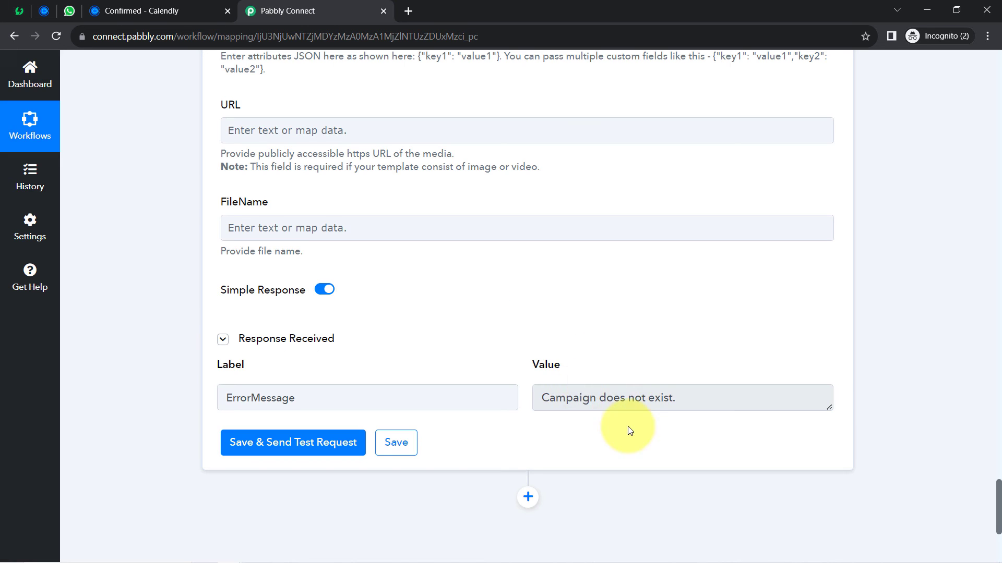
pyautogui.scroll(14, 996, 406)
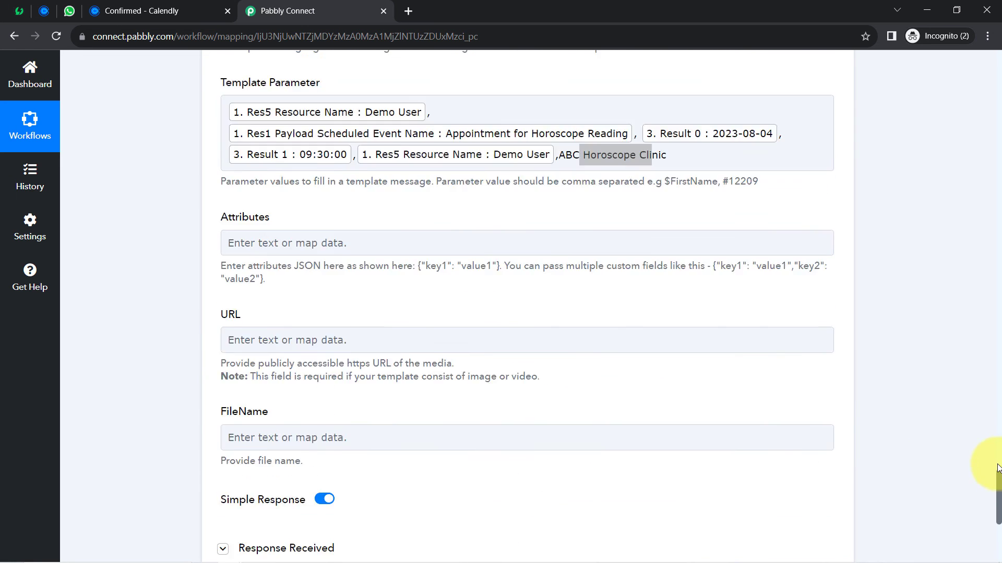
pyautogui.scroll(3, 995, 407)
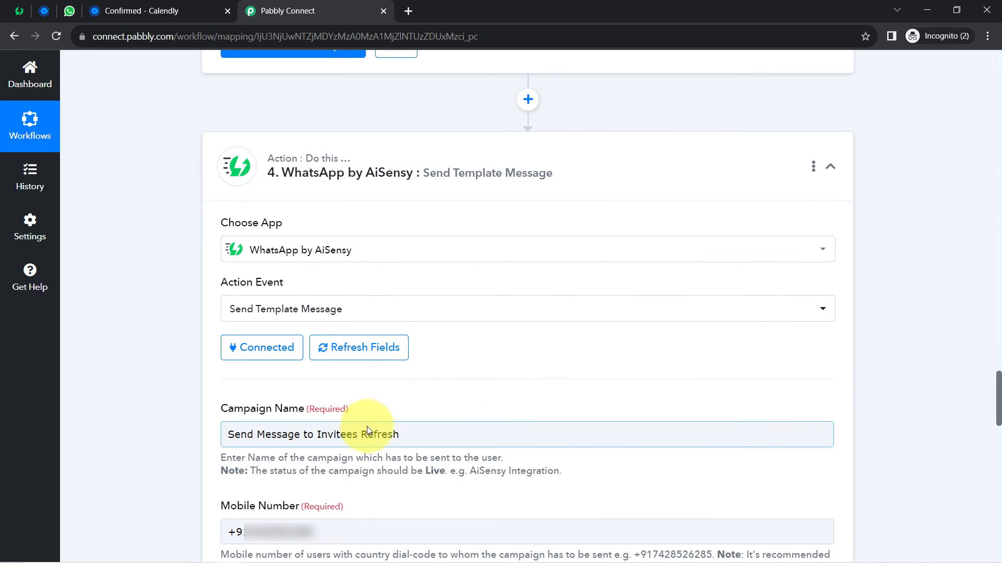
pyautogui.doubleClick(377, 433)
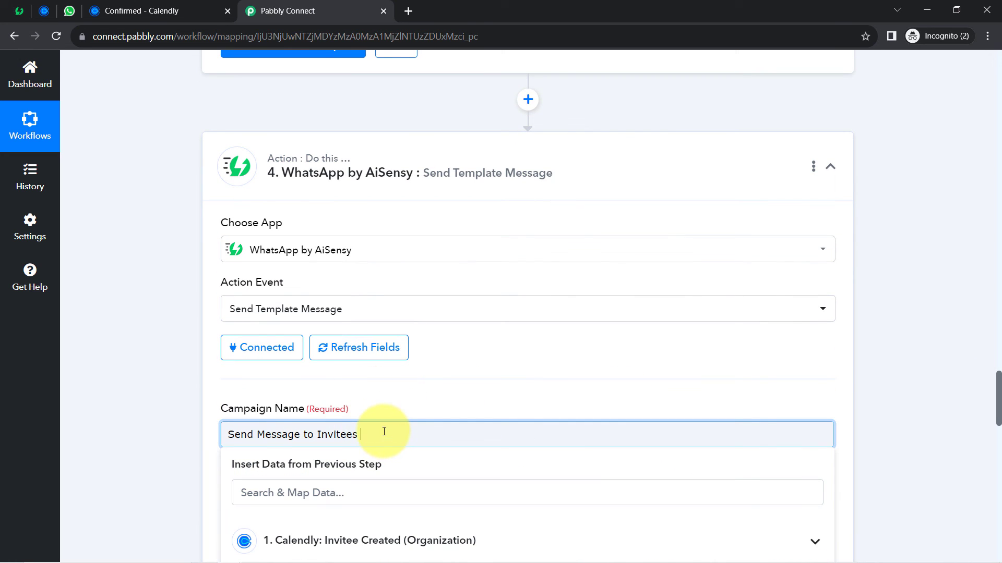
pyautogui.click(408, 401)
# - Verify in AiSensy's Campaigns list that 'Send Message to Invitees' is a Live API campaign
pyautogui.click(19, 11)
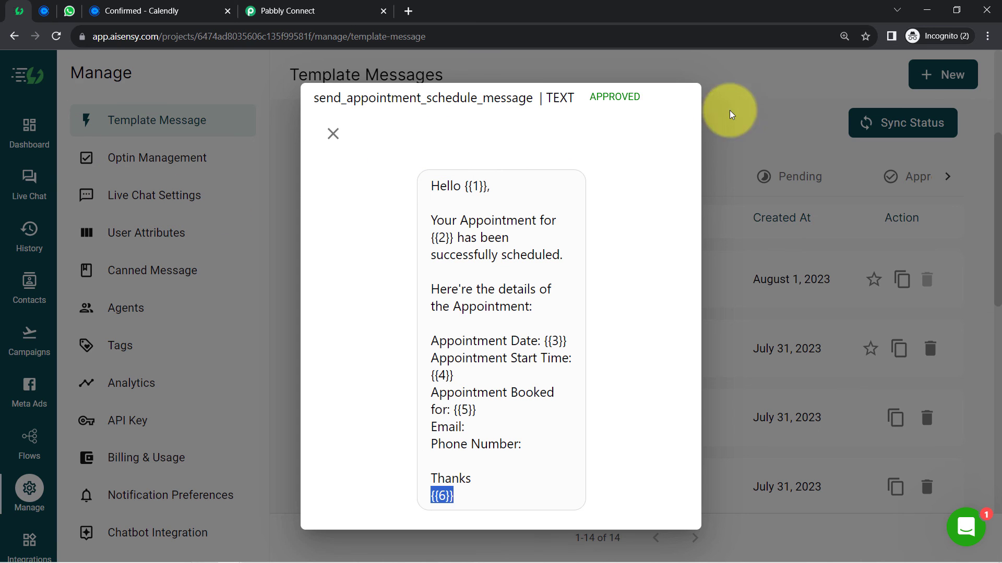
pyautogui.click(333, 134)
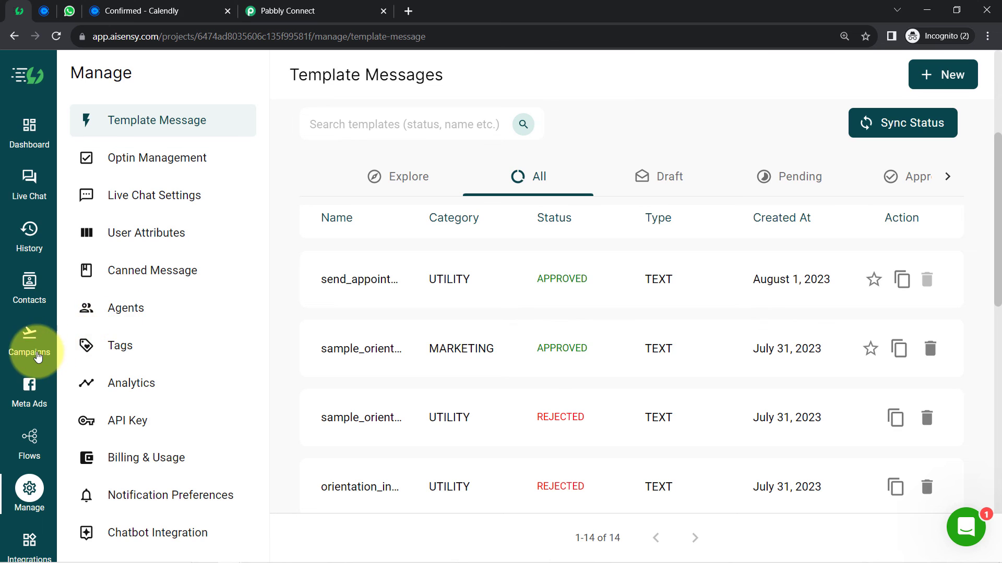
pyautogui.click(28, 346)
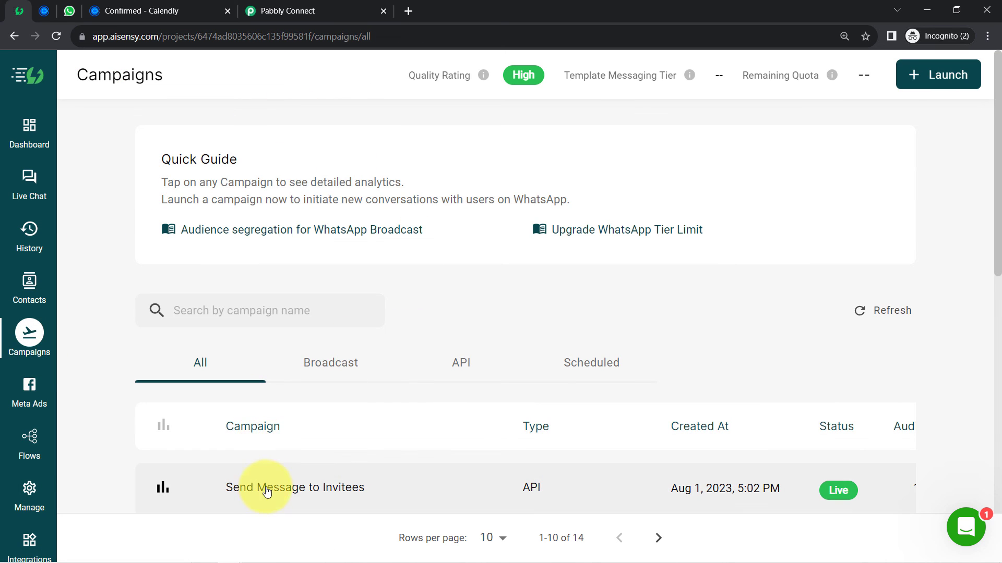
pyautogui.click(288, 10)
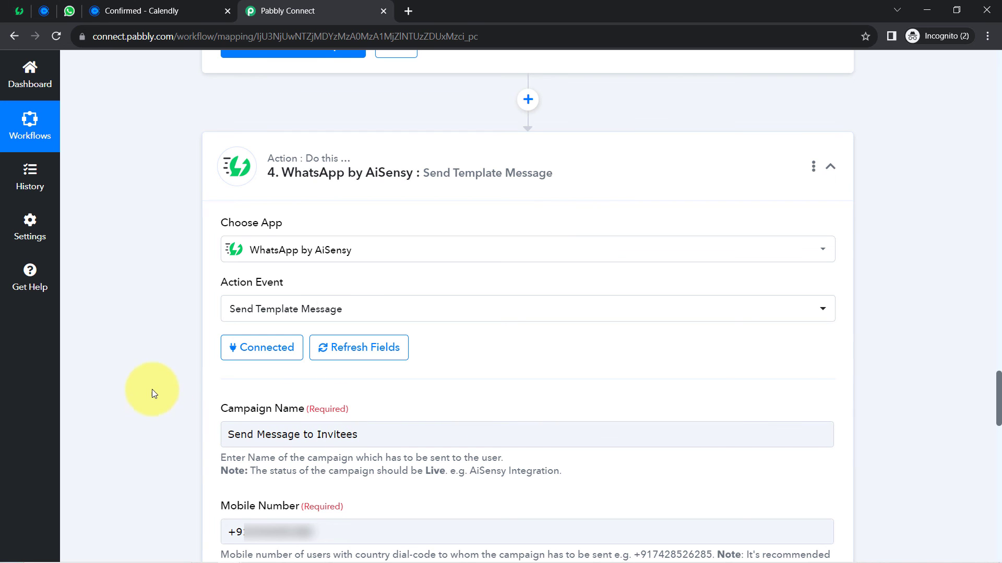
# - Save the AiSensy step and send a test request, confirming Success true with a message id
pyautogui.moveTo(998, 399); pyautogui.dragTo(995, 522)
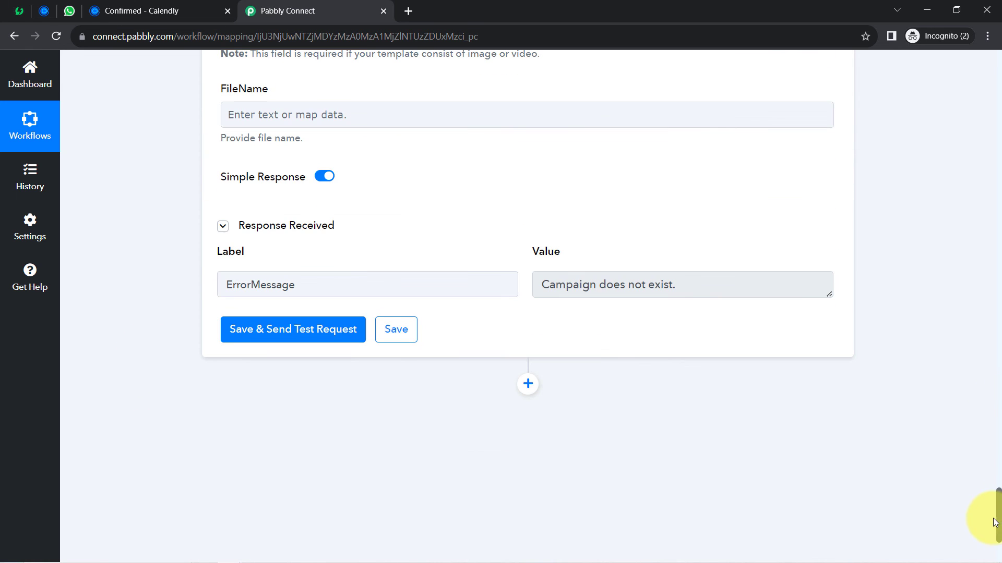
pyautogui.click(240, 330)
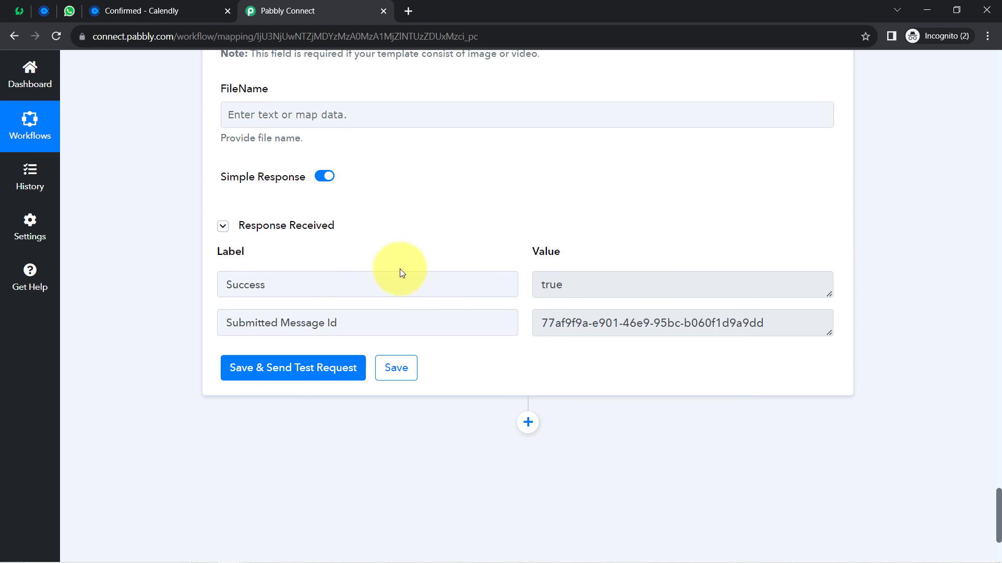
pyautogui.doubleClick(251, 285)
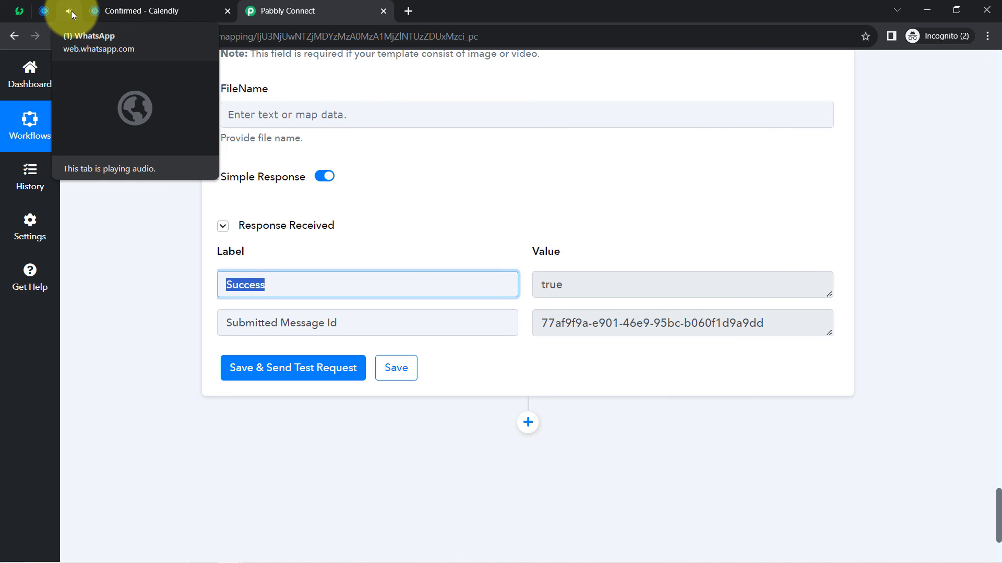
# - Verify the Pabbly Team message shows 2023-08-04, 09:30:00 and the ABC Horoscope Clinic sign-off
pyautogui.click(70, 11)
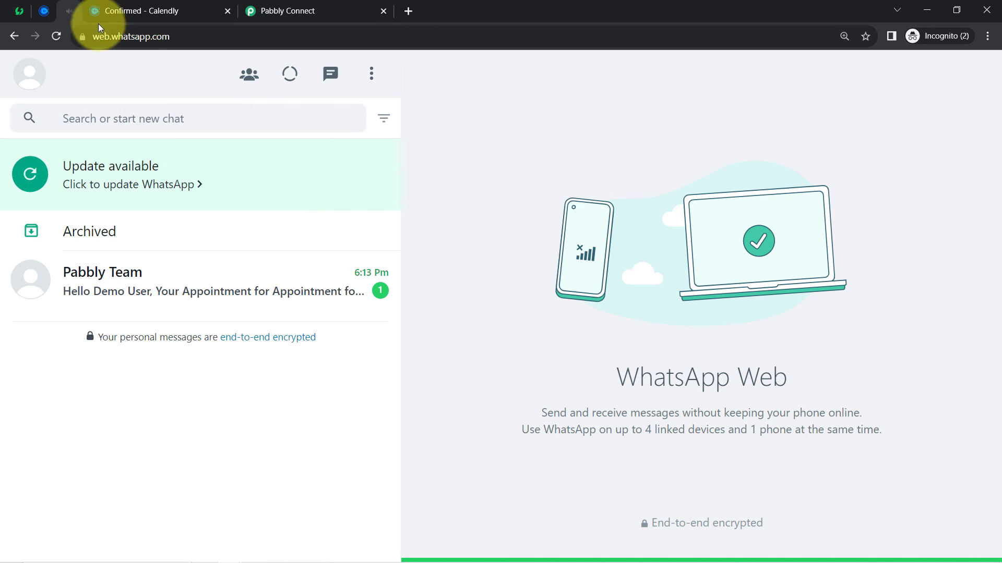
pyautogui.click(170, 280)
pyautogui.moveTo(497, 265); pyautogui.dragTo(545, 265)
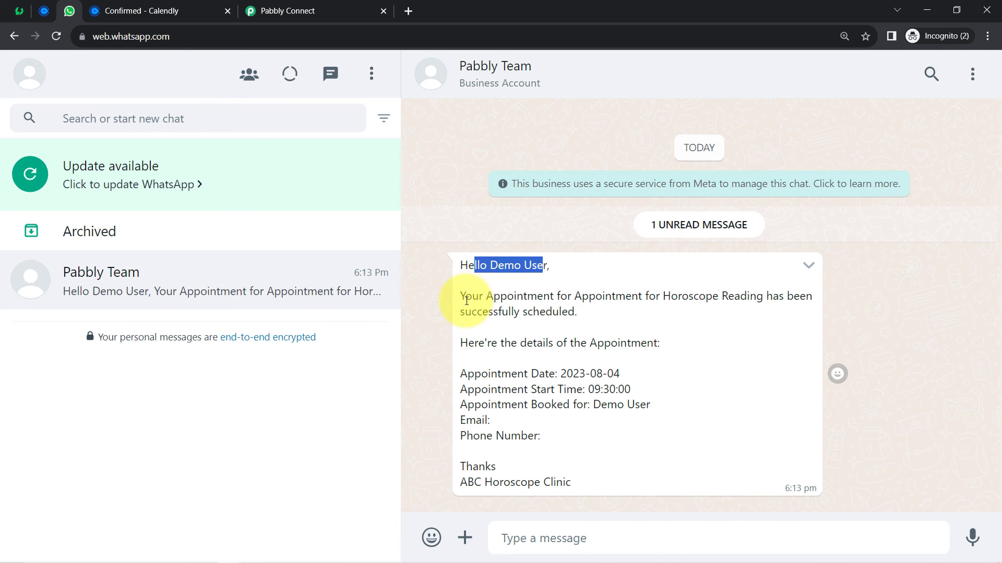
pyautogui.moveTo(464, 296); pyautogui.dragTo(758, 294)
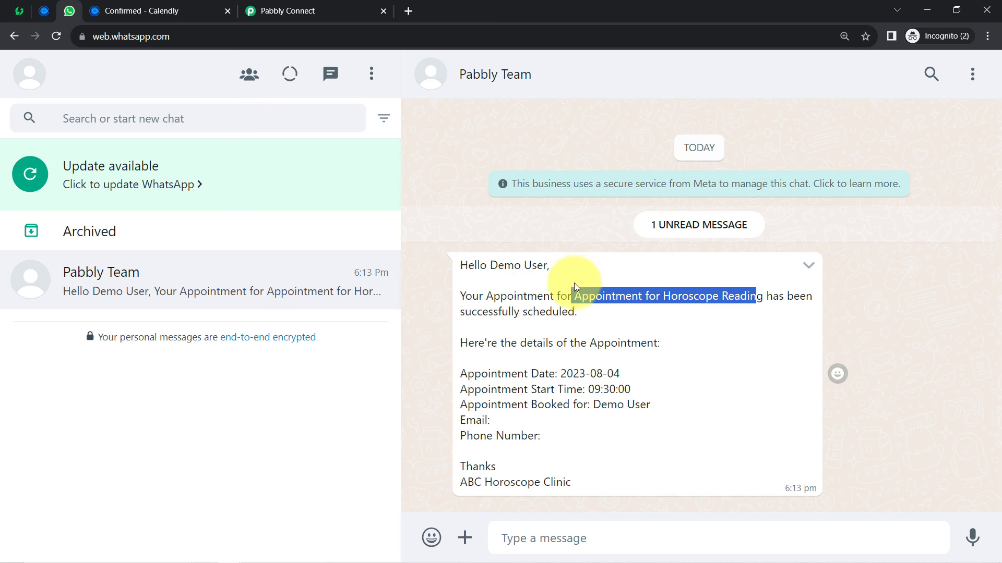
pyautogui.moveTo(468, 343); pyautogui.dragTo(597, 365)
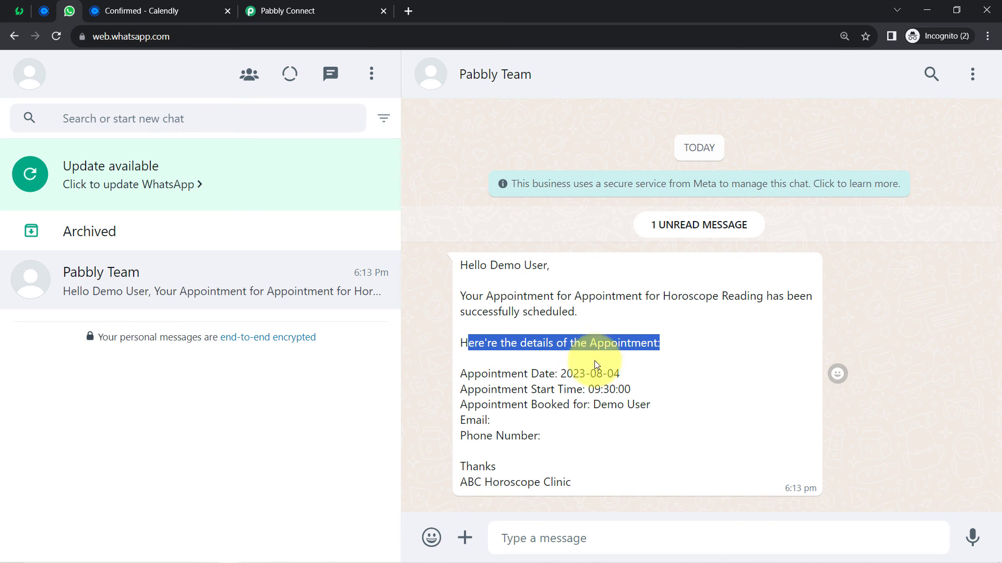
pyautogui.moveTo(474, 373); pyautogui.dragTo(648, 376)
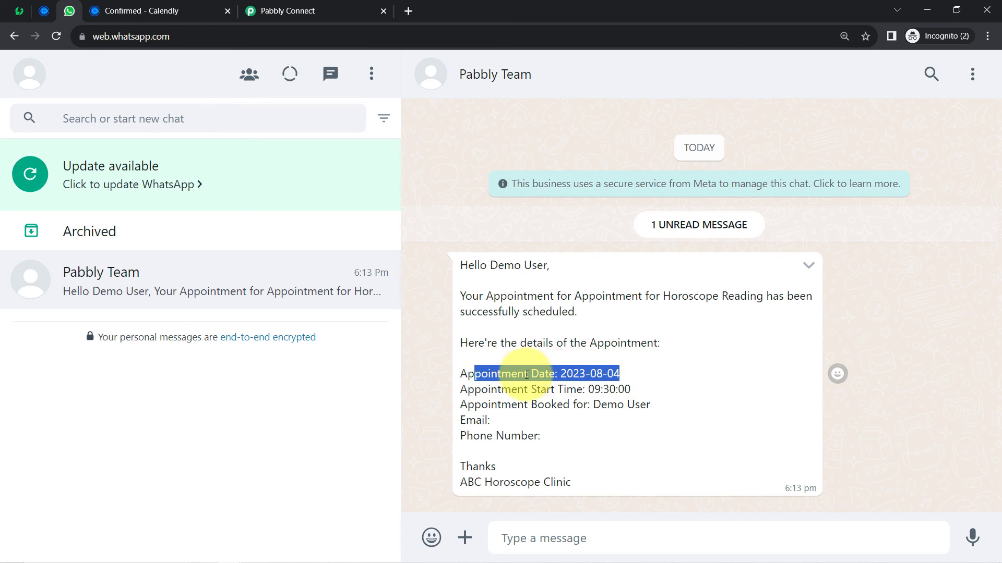
pyautogui.moveTo(491, 389); pyautogui.dragTo(652, 391)
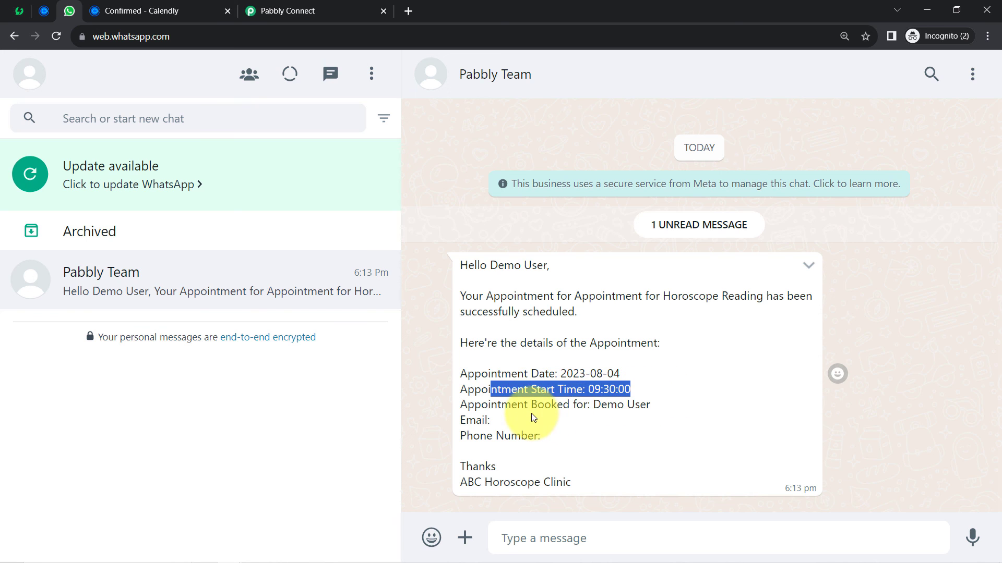
pyautogui.moveTo(511, 405); pyautogui.dragTo(467, 421)
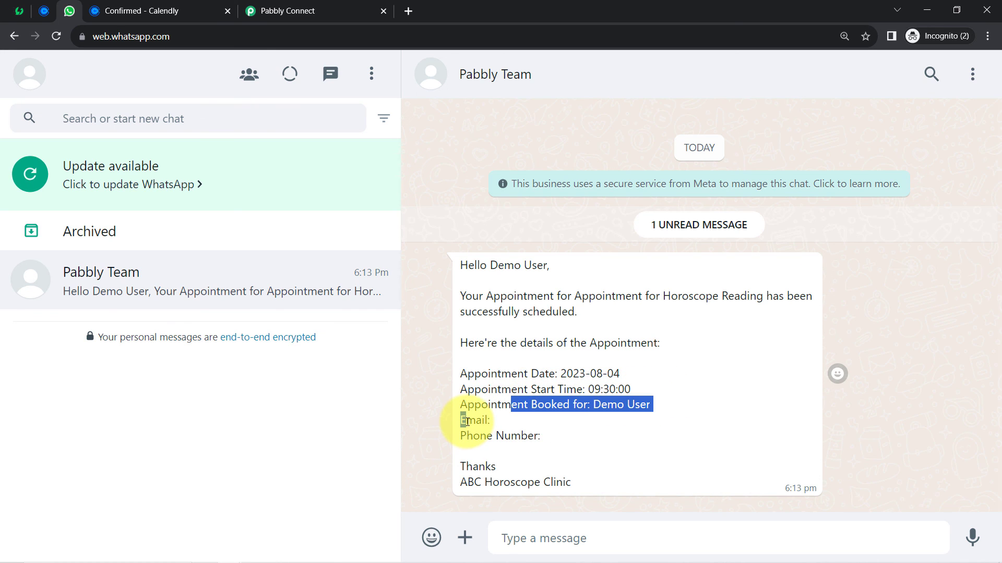
pyautogui.moveTo(474, 482); pyautogui.dragTo(596, 488)
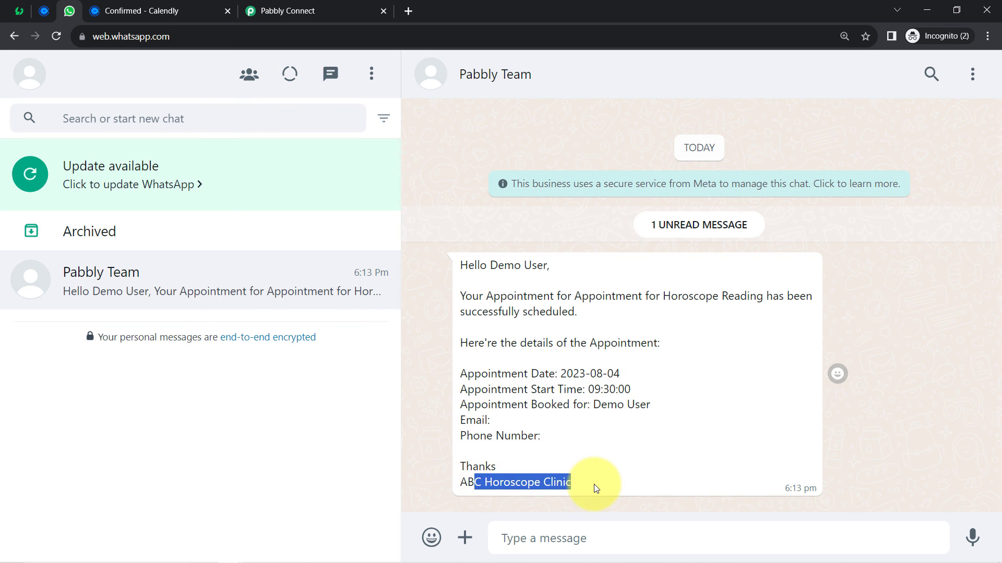
pyautogui.click(562, 327)
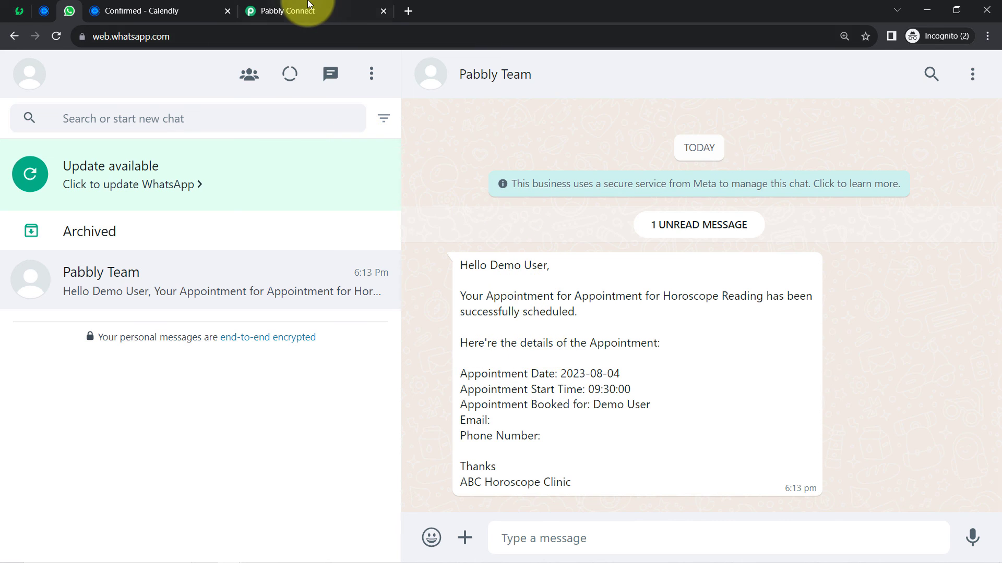
pyautogui.click(293, 10)
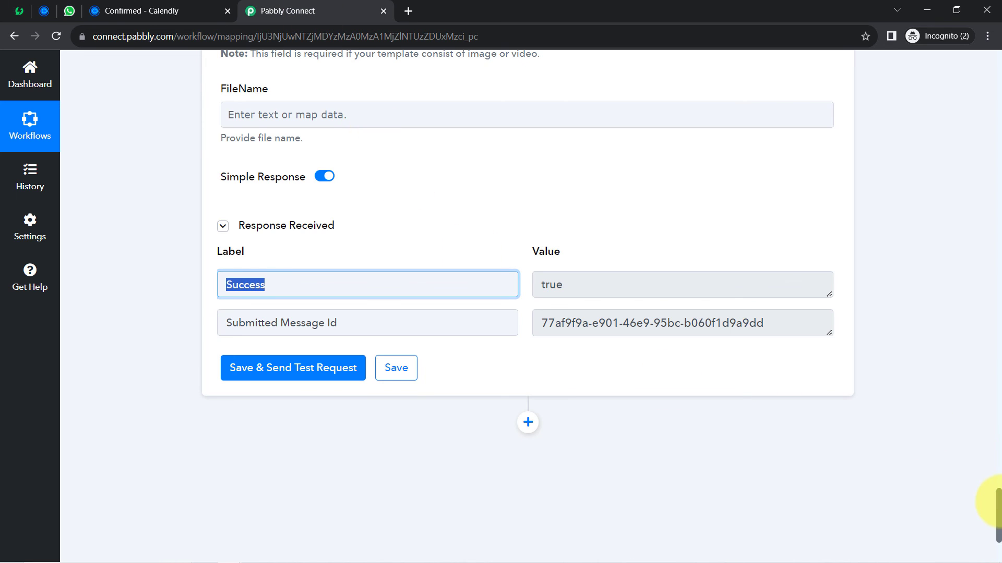
# - Collapse the Calendly trigger, date conversion, Split Text and AiSensy steps to their headers
pyautogui.moveTo(996, 514); pyautogui.dragTo(977, 22)
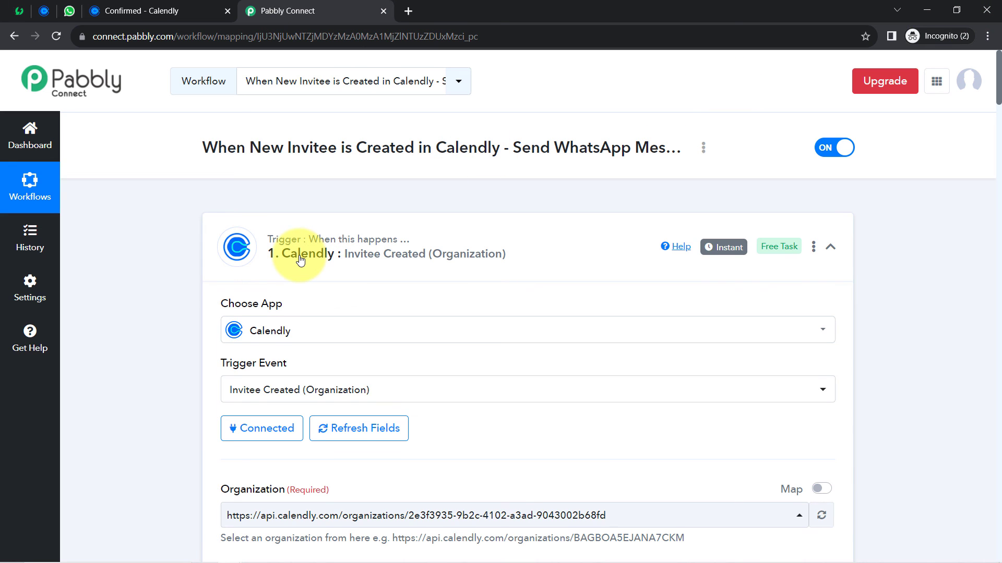
pyautogui.click(300, 260)
pyautogui.click(290, 384)
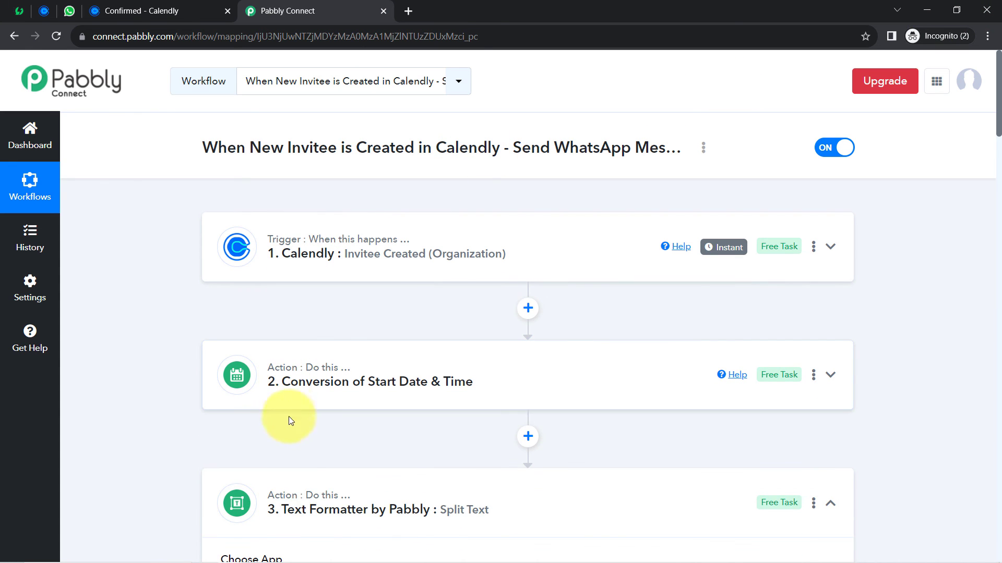
pyautogui.click(280, 494)
pyautogui.scroll(-4, 188, 379)
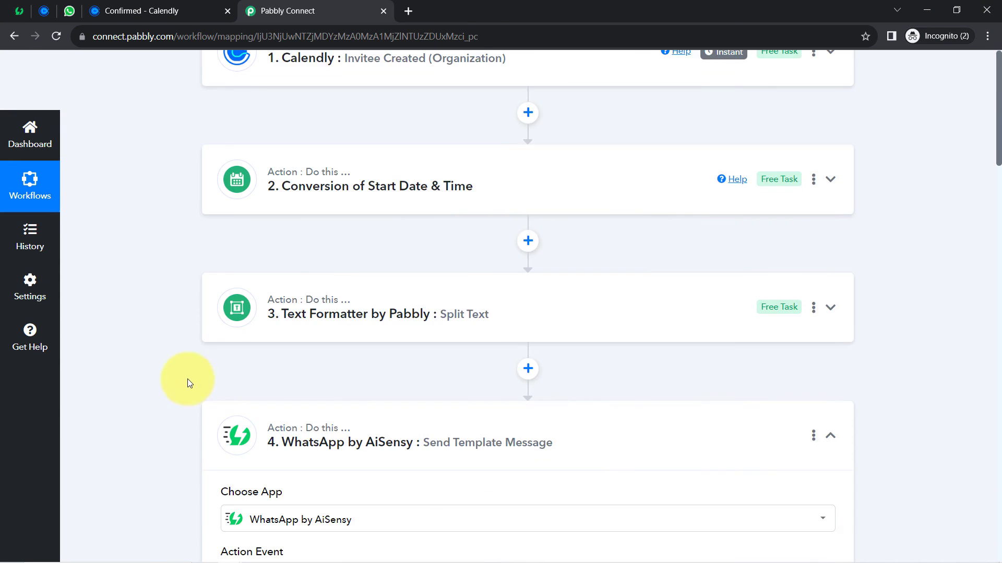
pyautogui.click(282, 425)
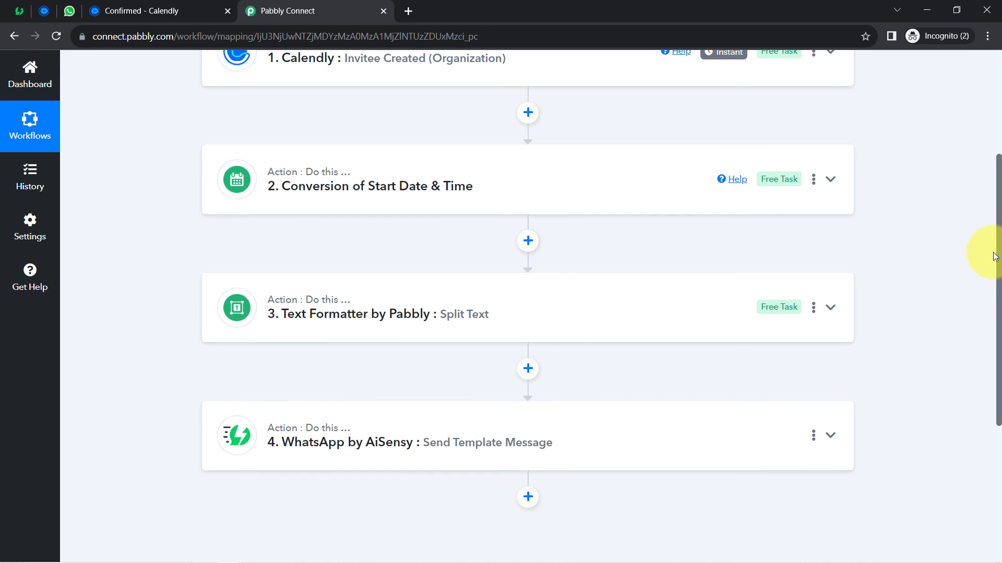
pyautogui.moveTo(998, 254); pyautogui.dragTo(978, 83)
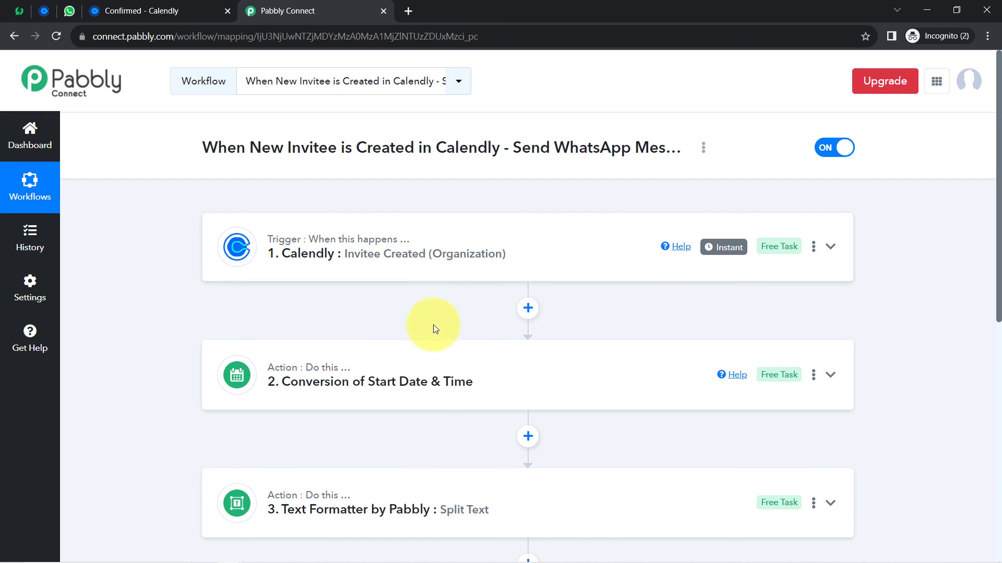
pyautogui.scroll(-1, 411, 425)
pyautogui.scroll(-2, 410, 448)
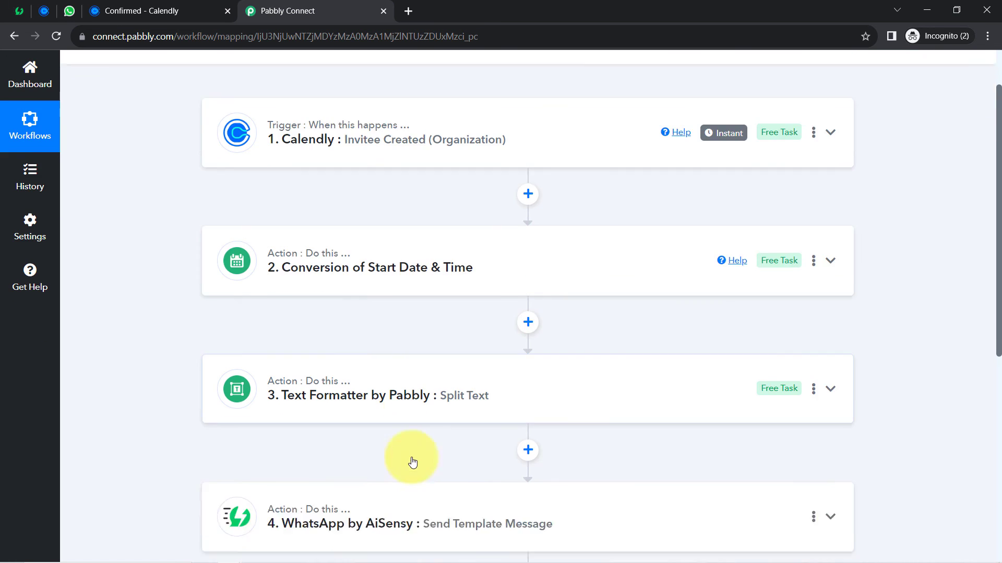
pyautogui.scroll(3, 411, 465)
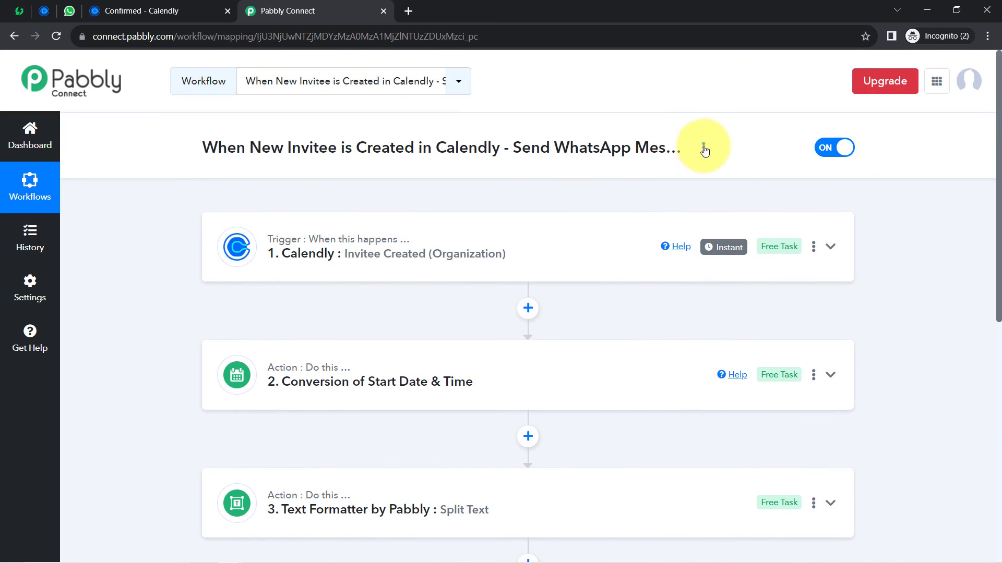
# - Share the workflow from its options menu and copy the generated share link
pyautogui.click(704, 151)
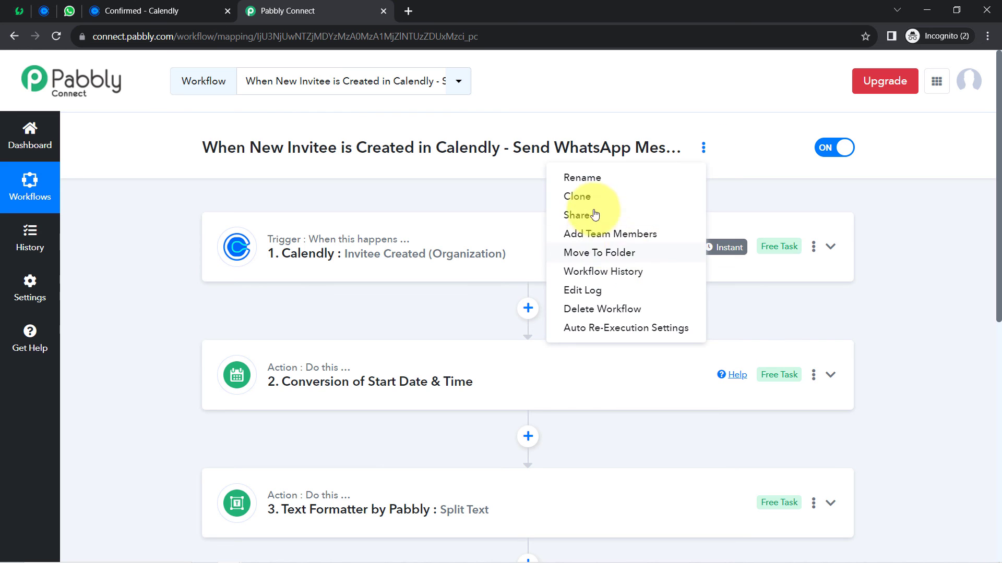
pyautogui.click(609, 216)
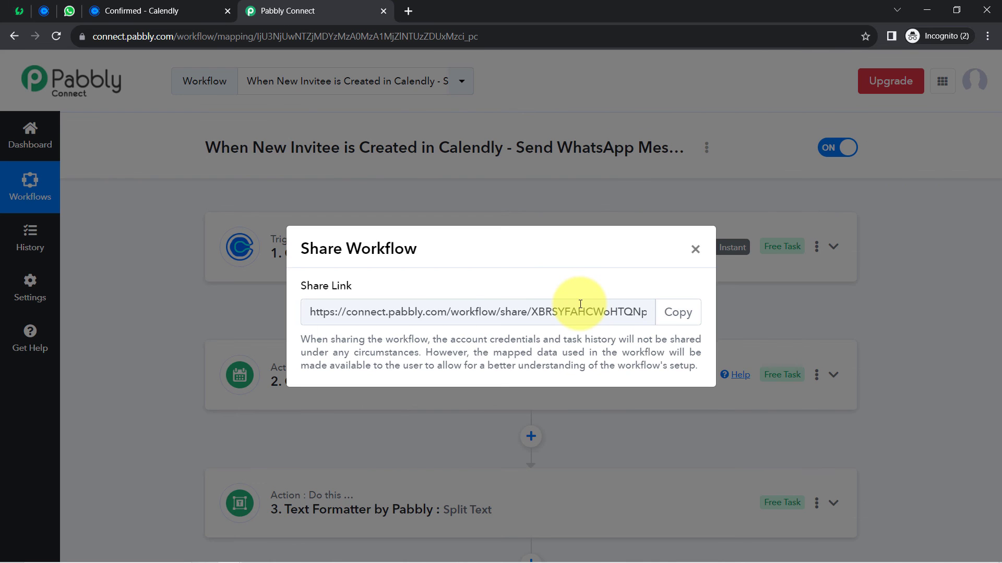
pyautogui.click(670, 312)
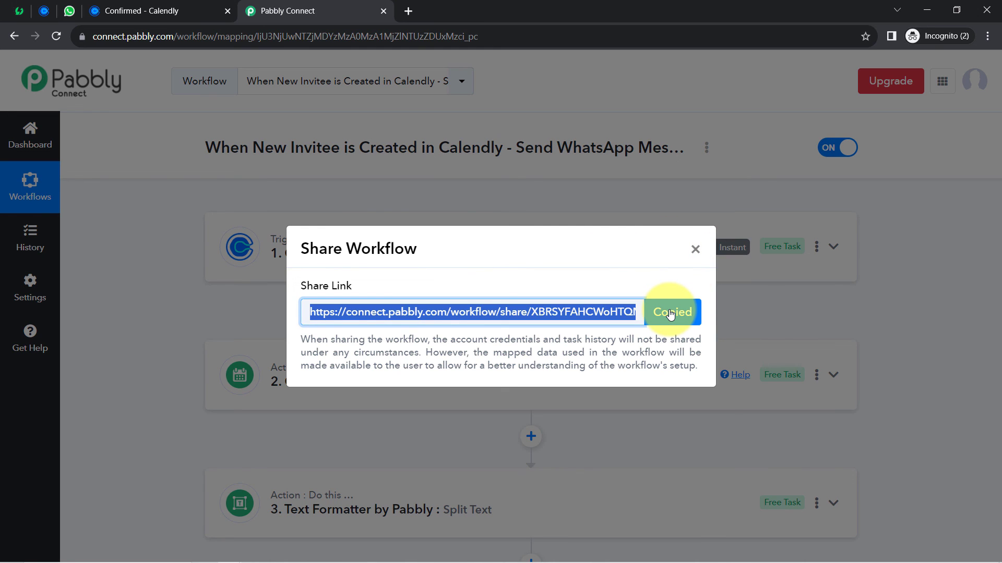